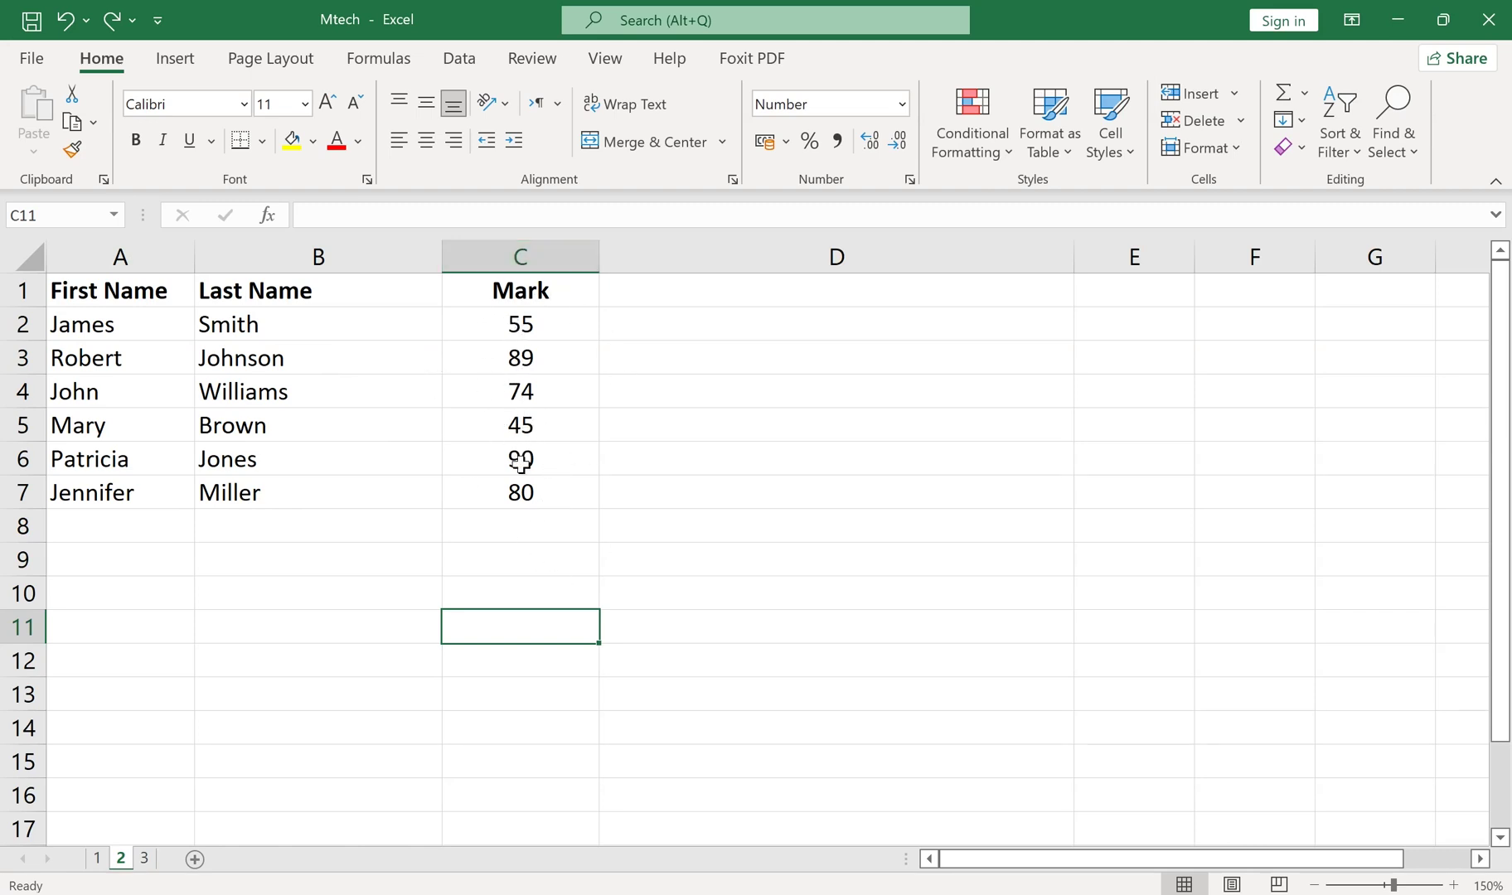
# Step: Highlight marks in C2:C7 greater than 60 with green fill and dark green text
pyautogui.click(570, 534)
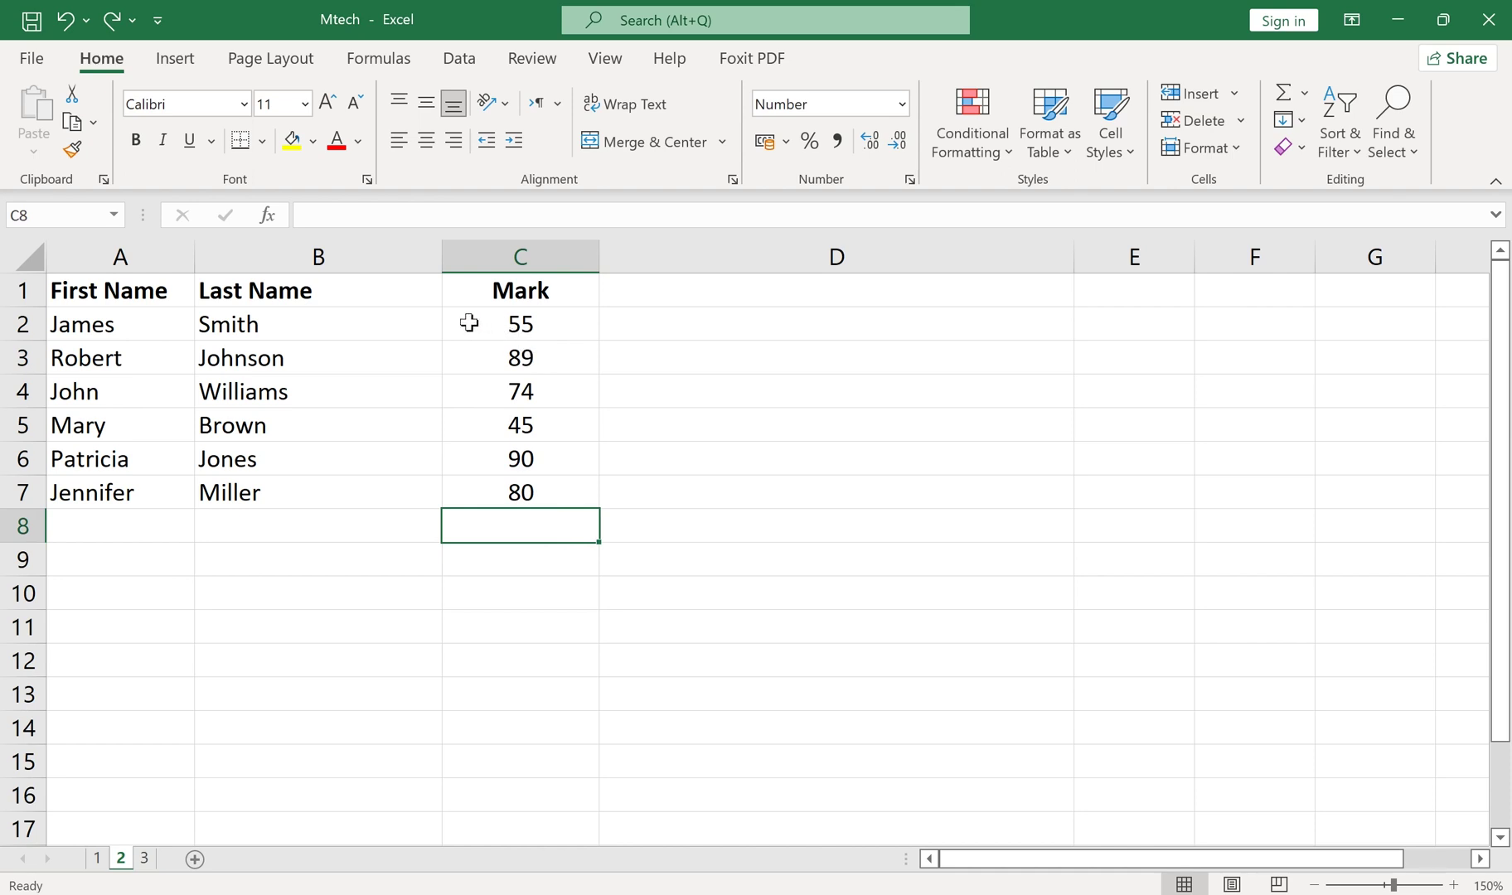
pyautogui.moveTo(469, 323); pyautogui.dragTo(513, 486)
pyautogui.click(959, 158)
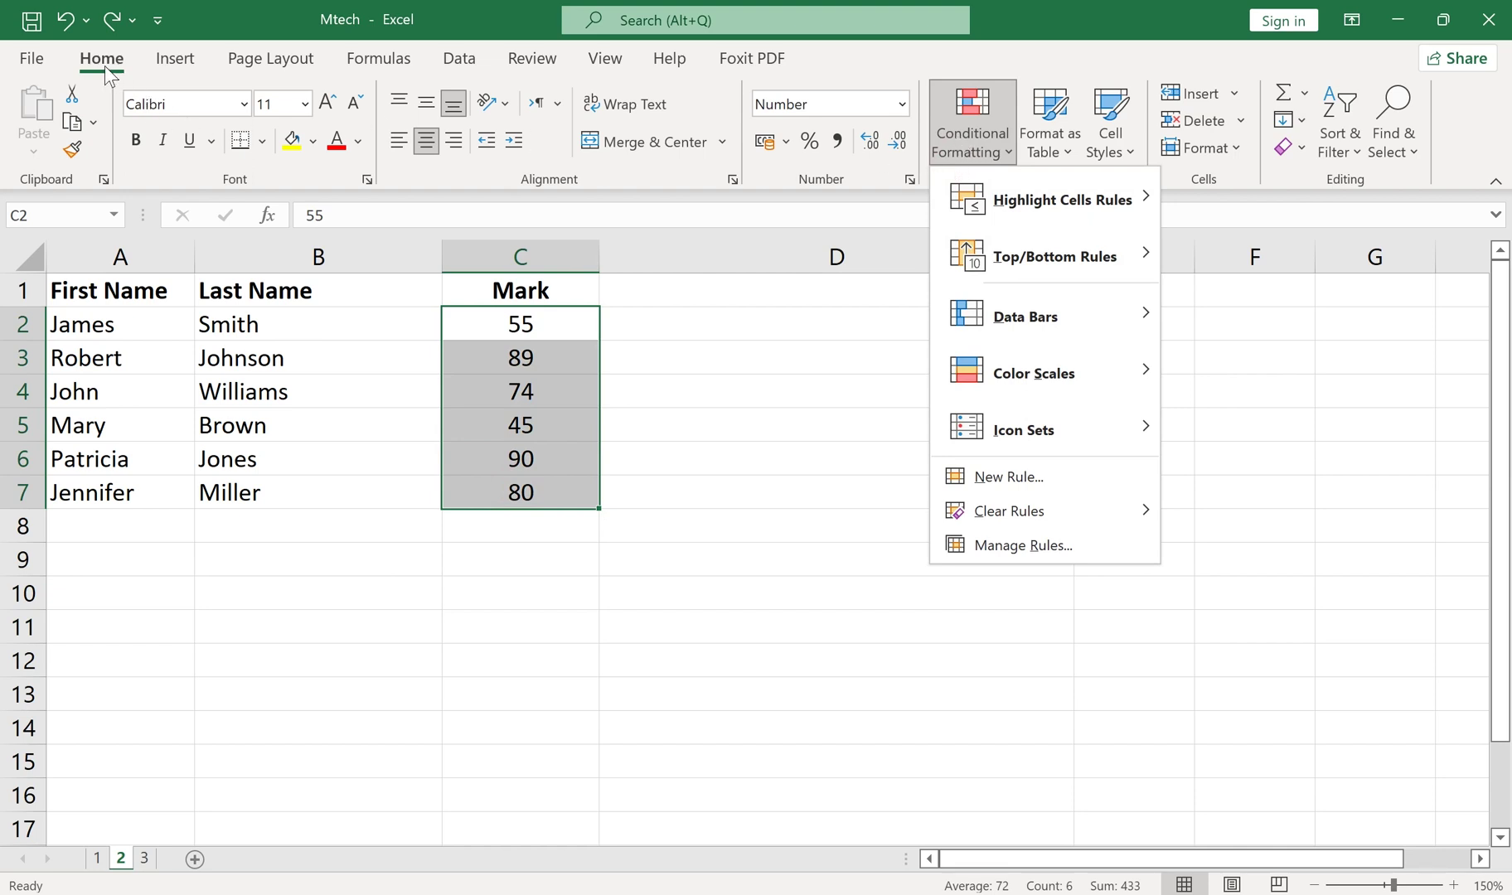
pyautogui.moveTo(987, 203)
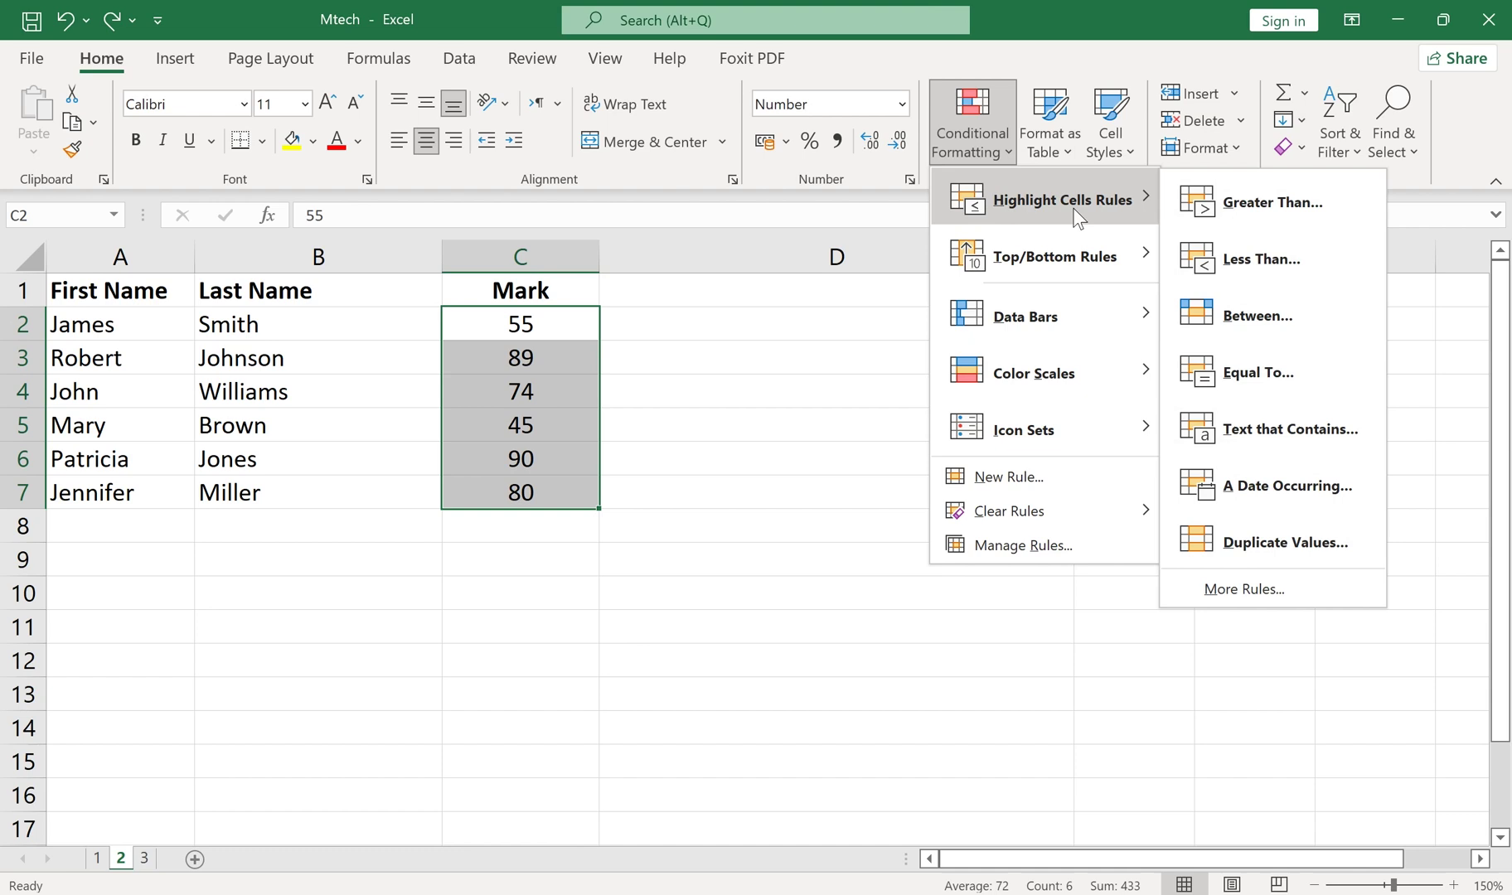
pyautogui.click(1202, 202)
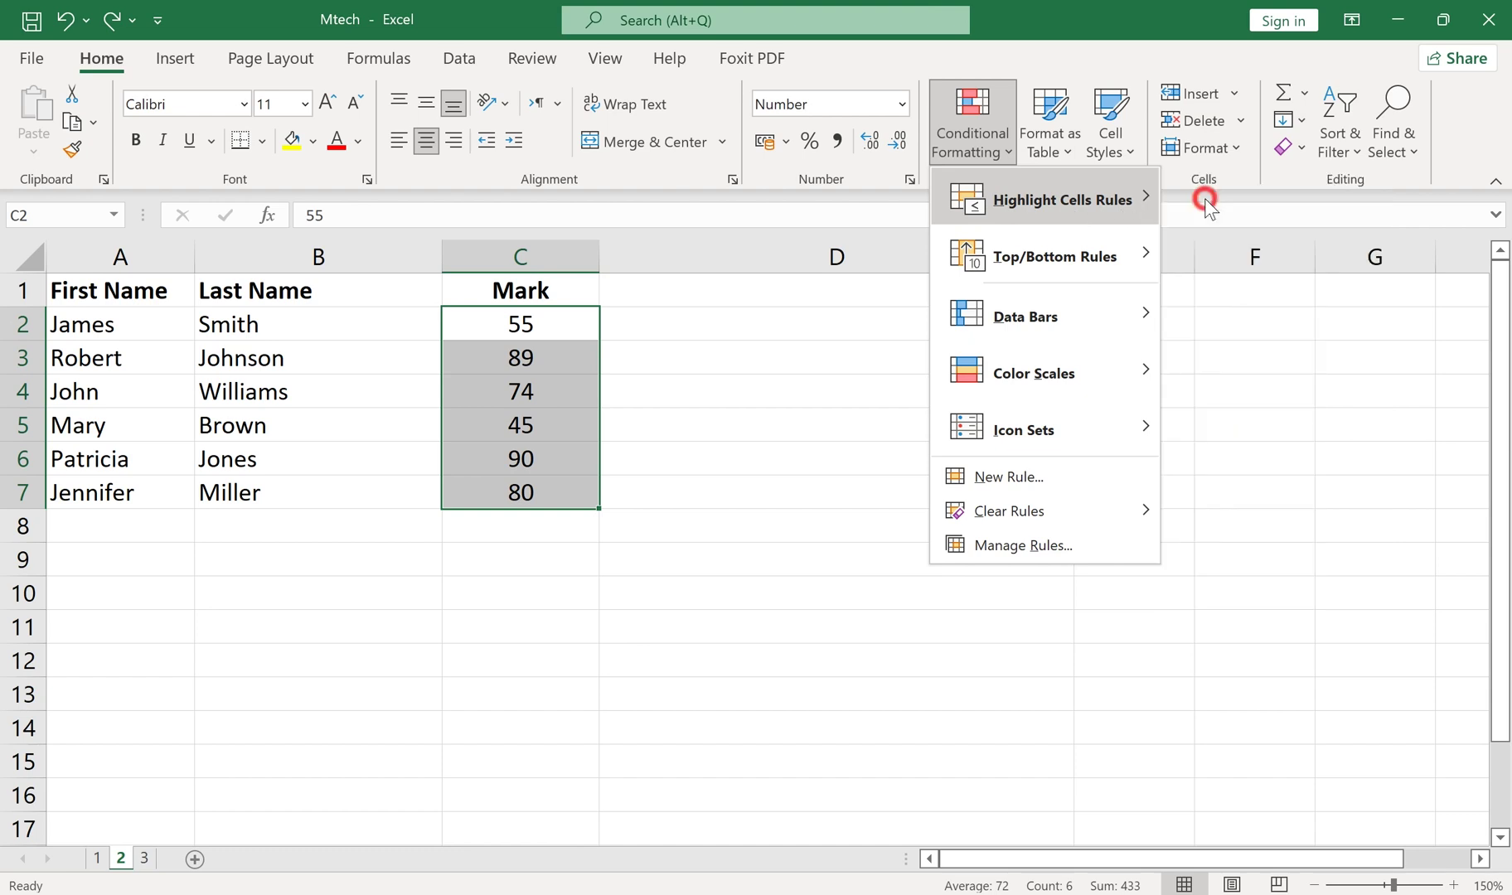
pyautogui.write('60')
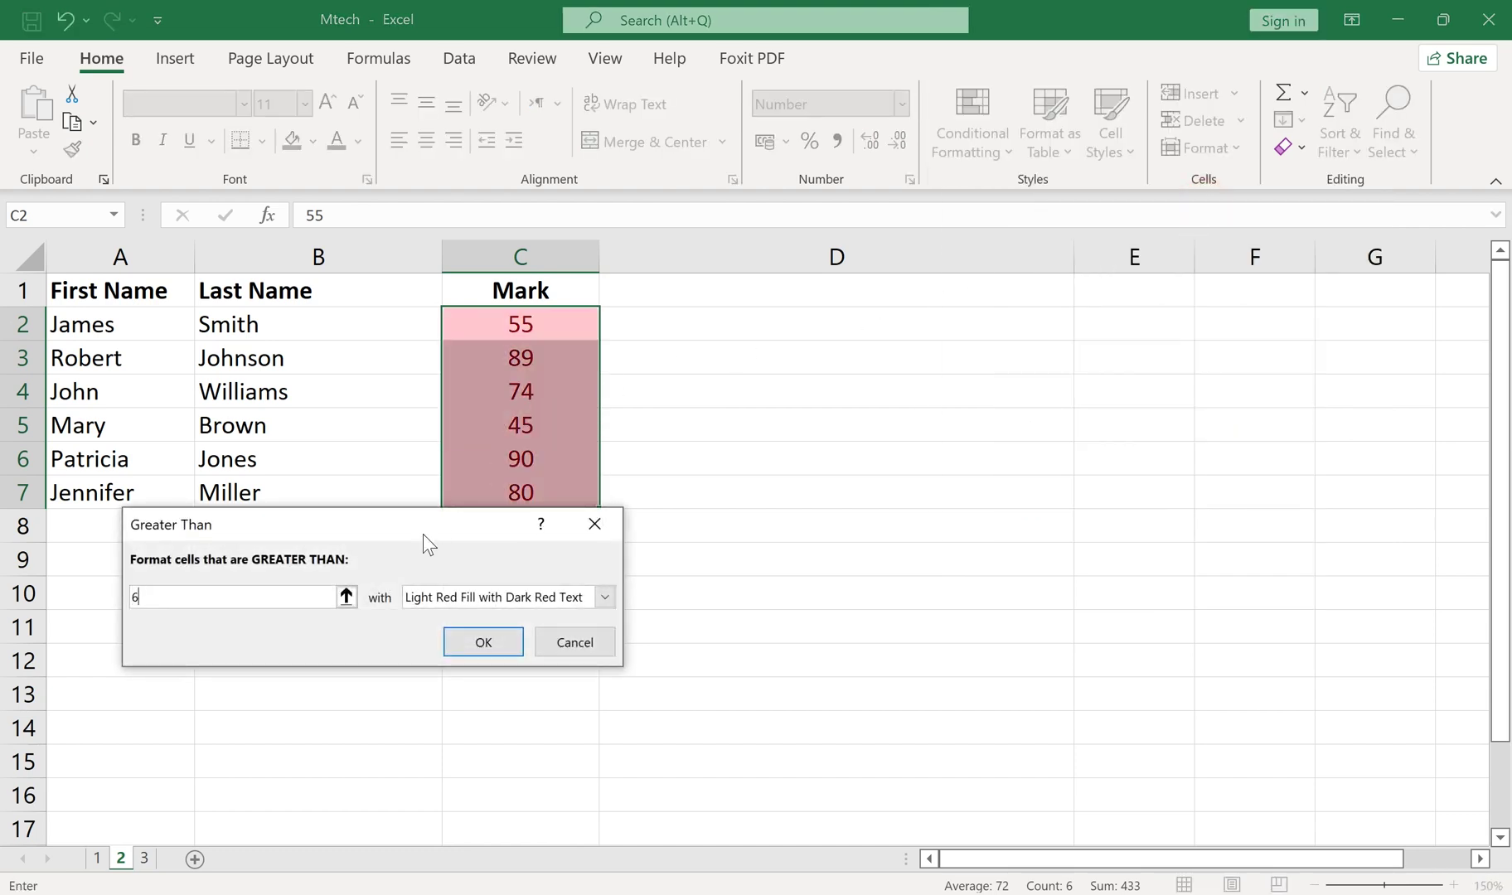
pyautogui.click(604, 597)
pyautogui.click(473, 648)
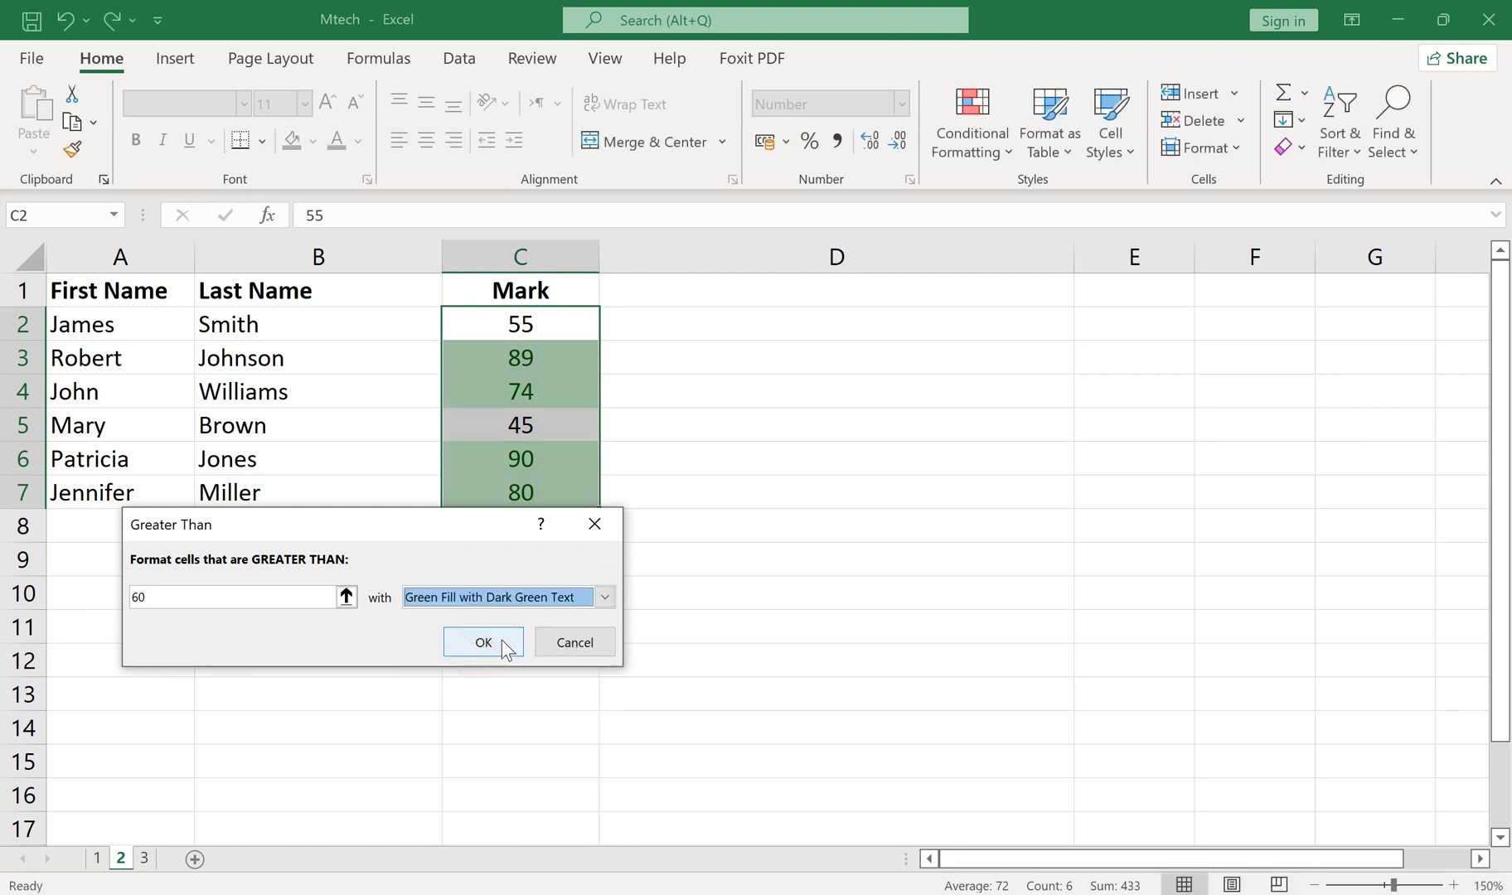
pyautogui.click(492, 642)
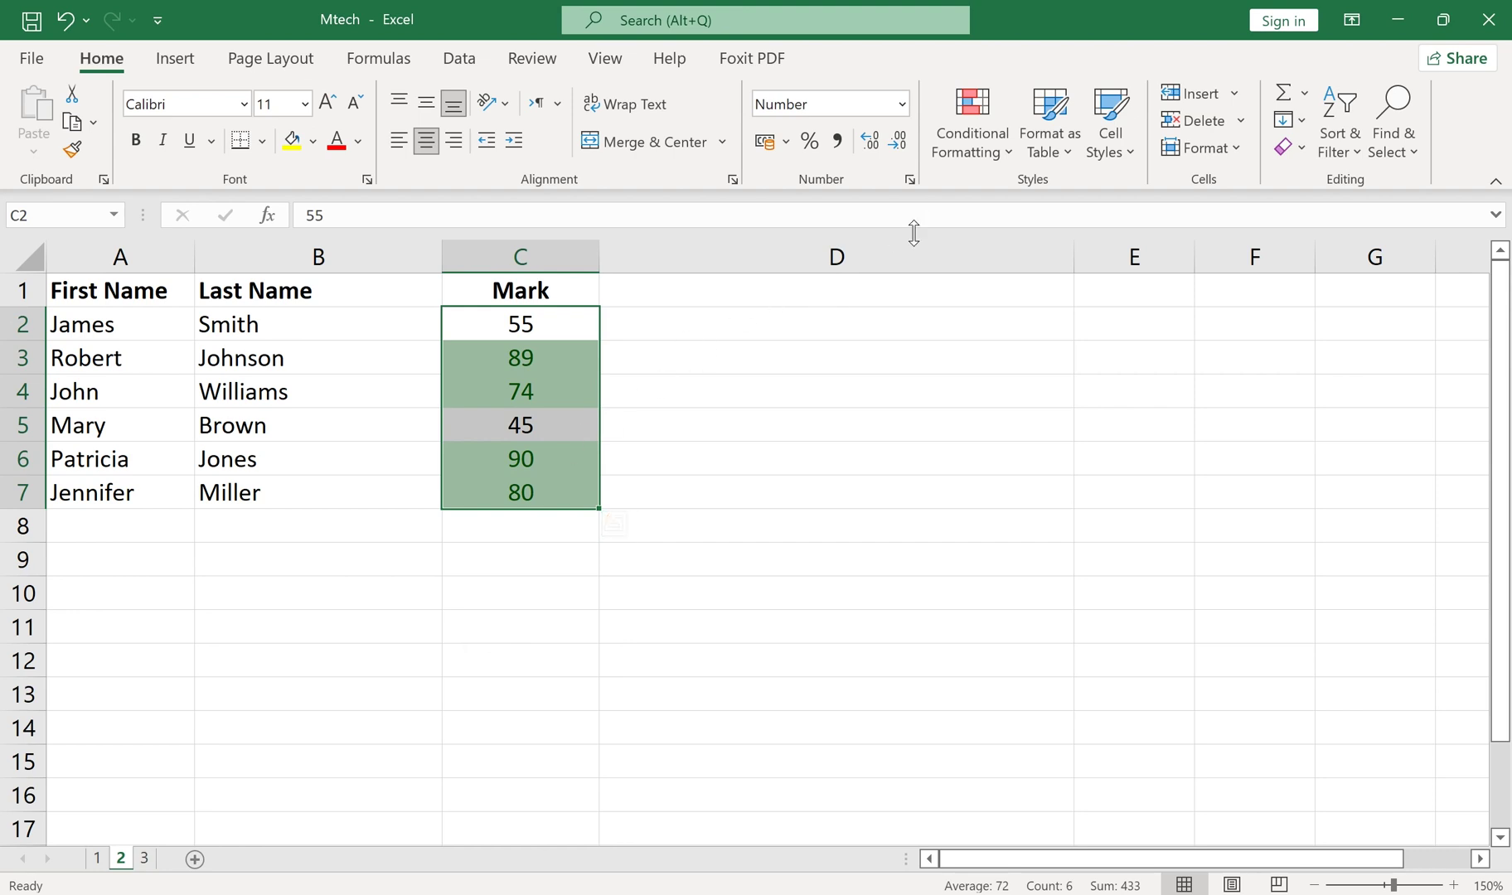
# Step: Add a Less Than 60 rule giving those marks light red fill
pyautogui.click(972, 149)
pyautogui.moveTo(1027, 217)
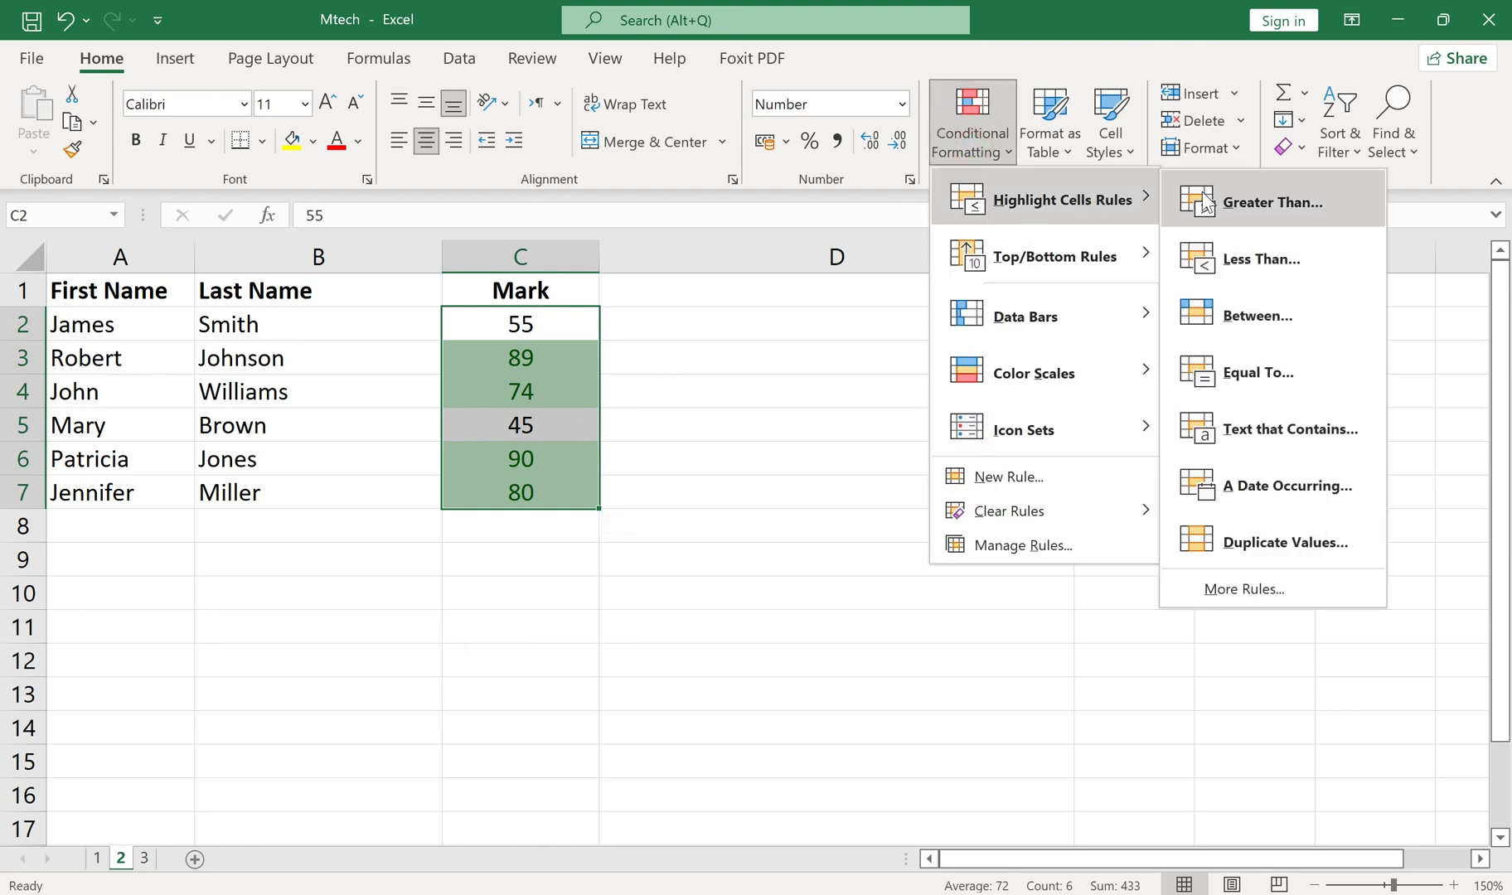
pyautogui.click(1251, 257)
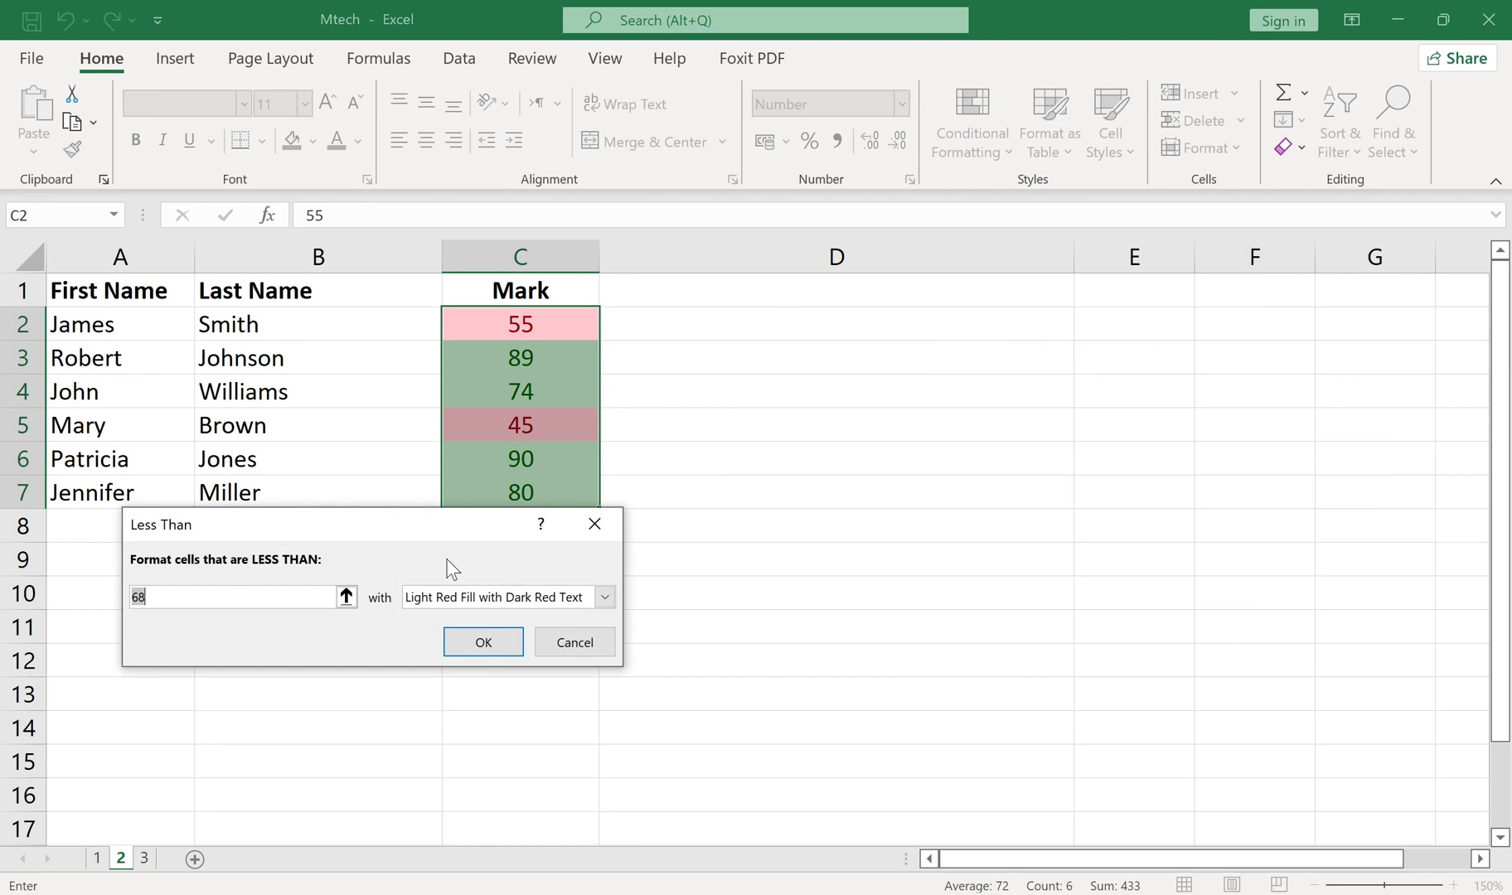
pyautogui.write('60')
pyautogui.click(487, 641)
pyautogui.click(499, 620)
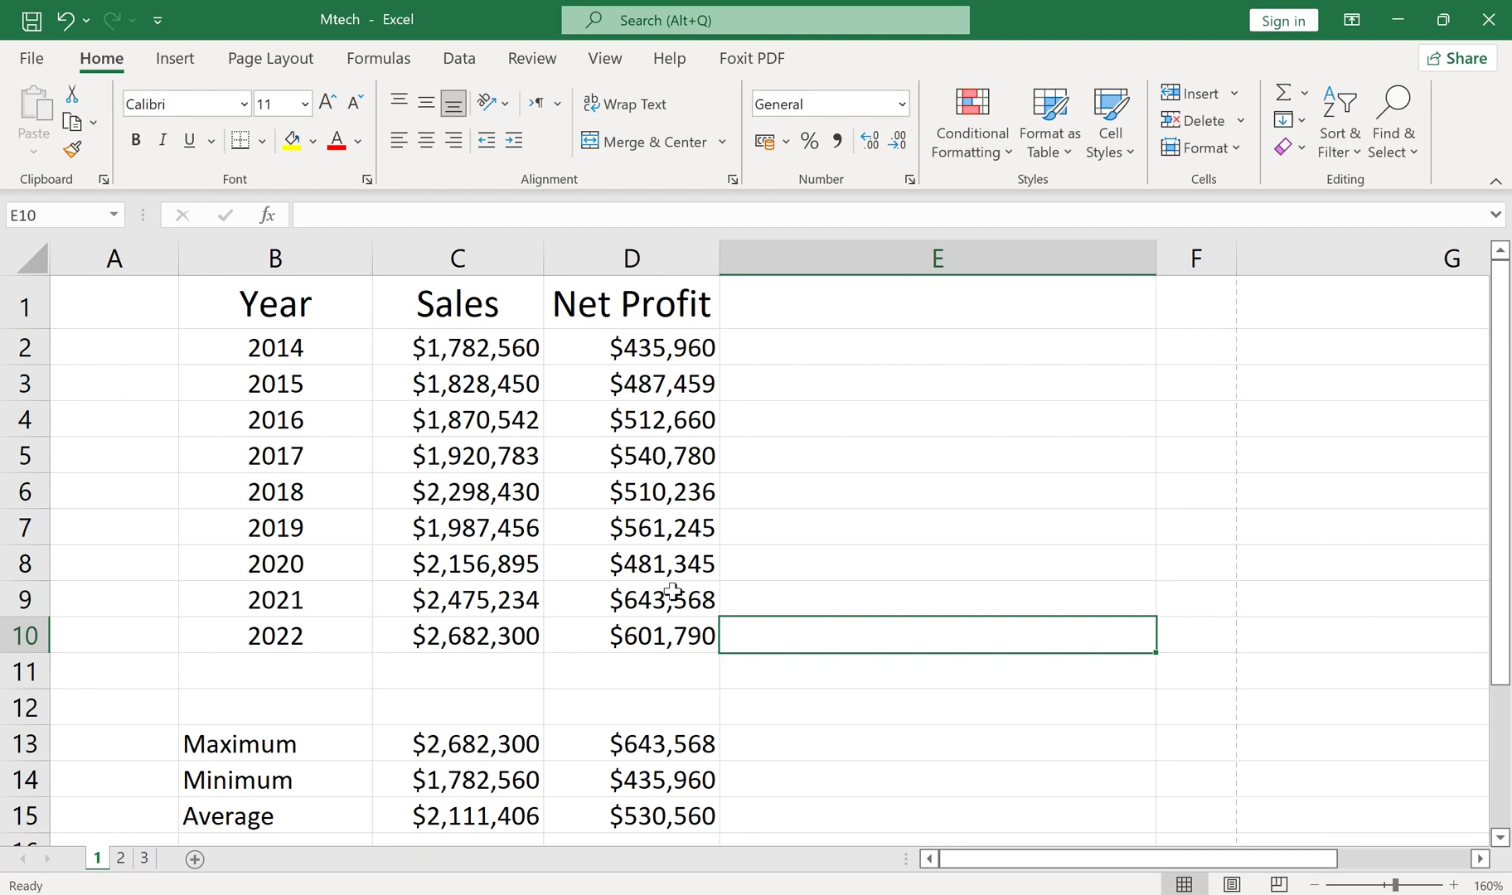
# Step: Highlight above-average Net Profit values in D2:D10 with yellow fill and dark yellow text
pyautogui.moveTo(615, 356); pyautogui.dragTo(625, 626)
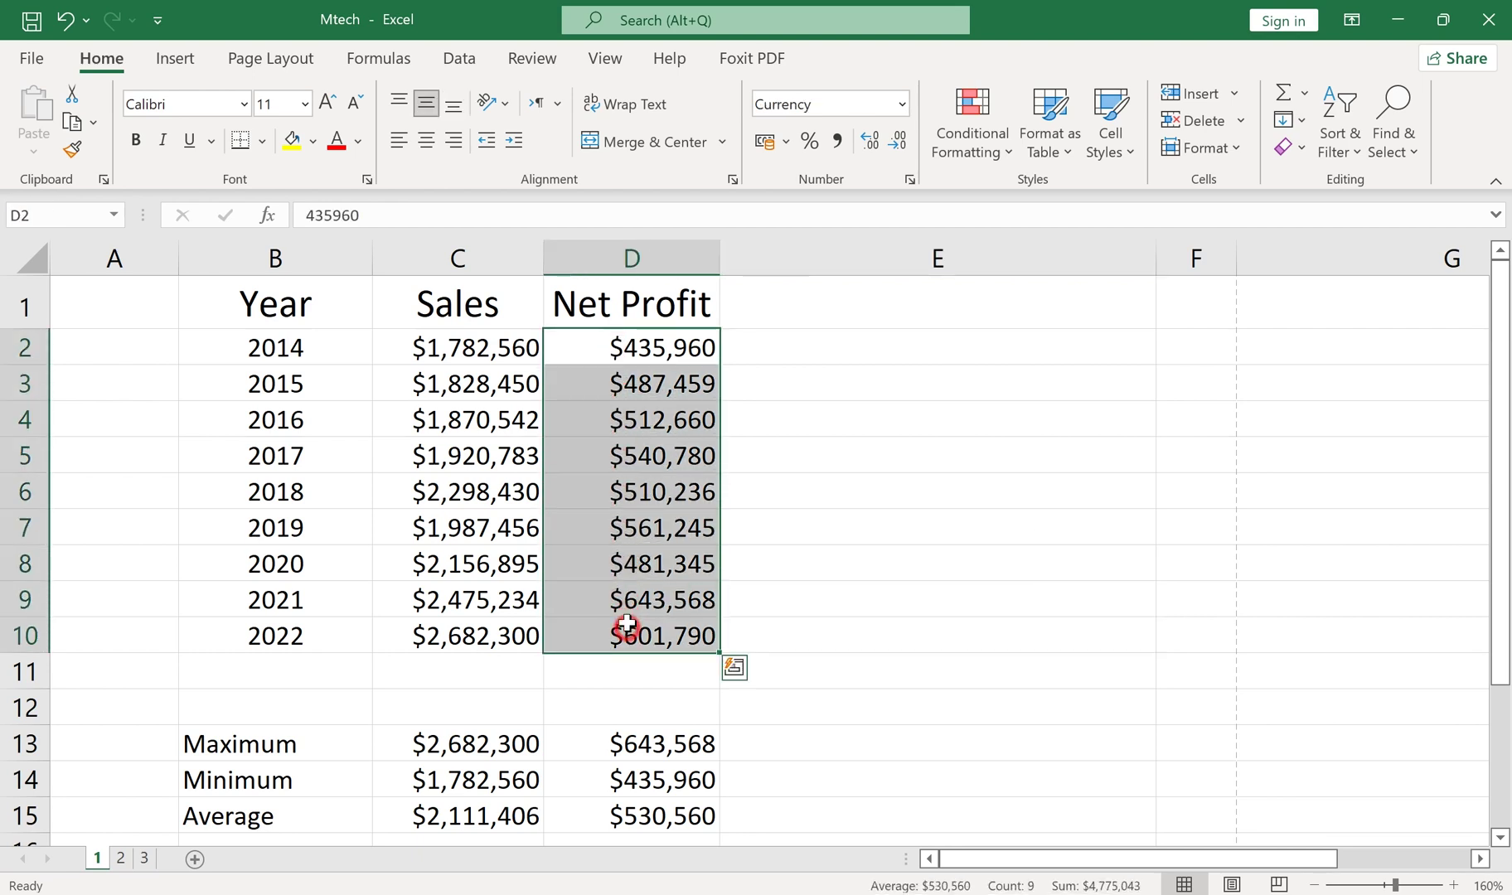
pyautogui.click(972, 142)
pyautogui.moveTo(1106, 241)
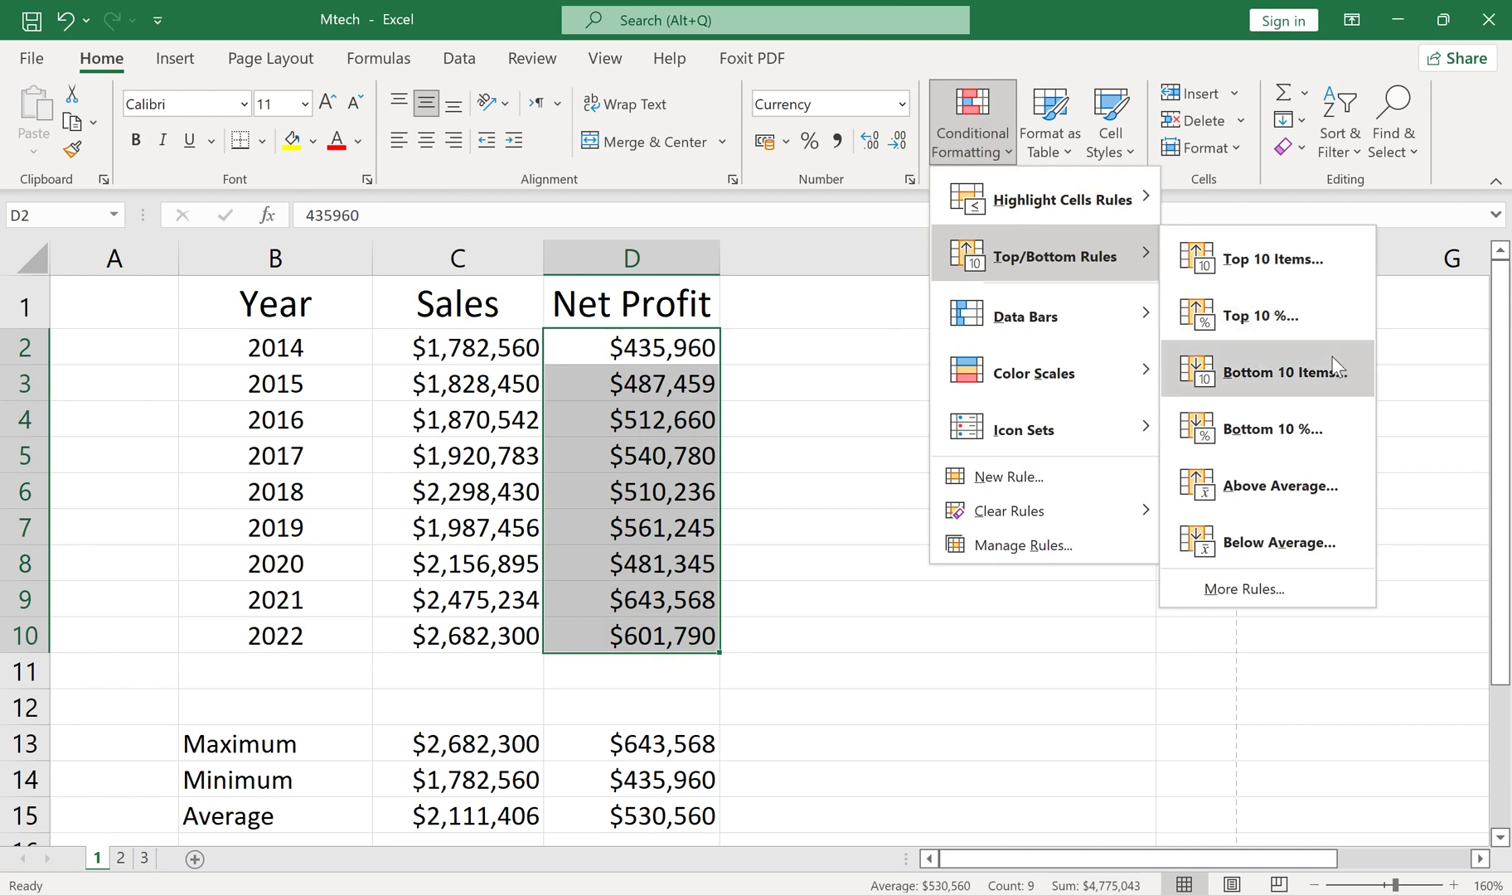
pyautogui.click(1279, 486)
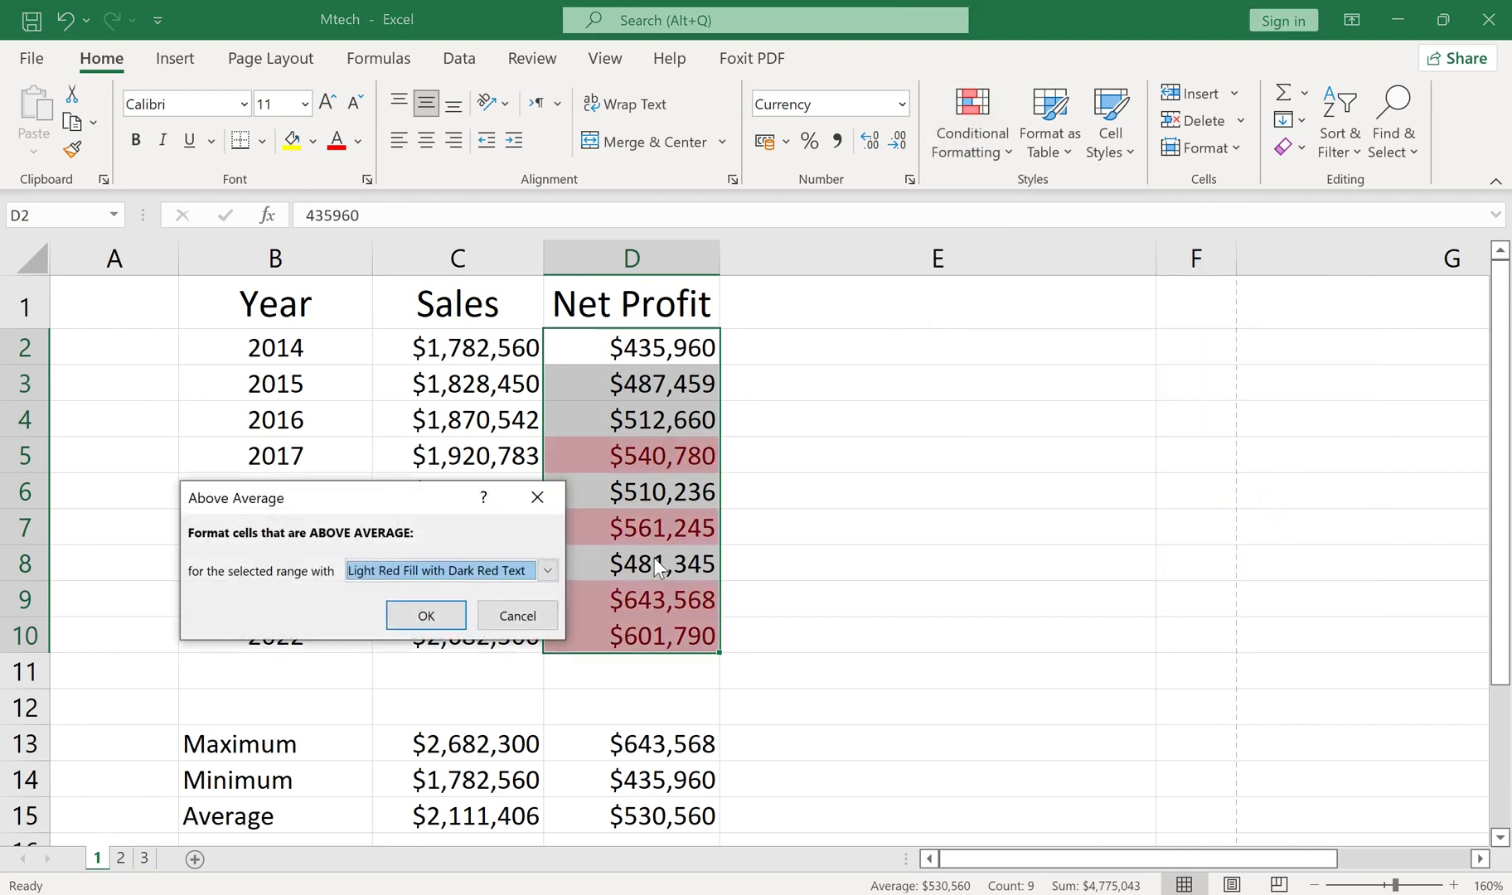
pyautogui.click(549, 571)
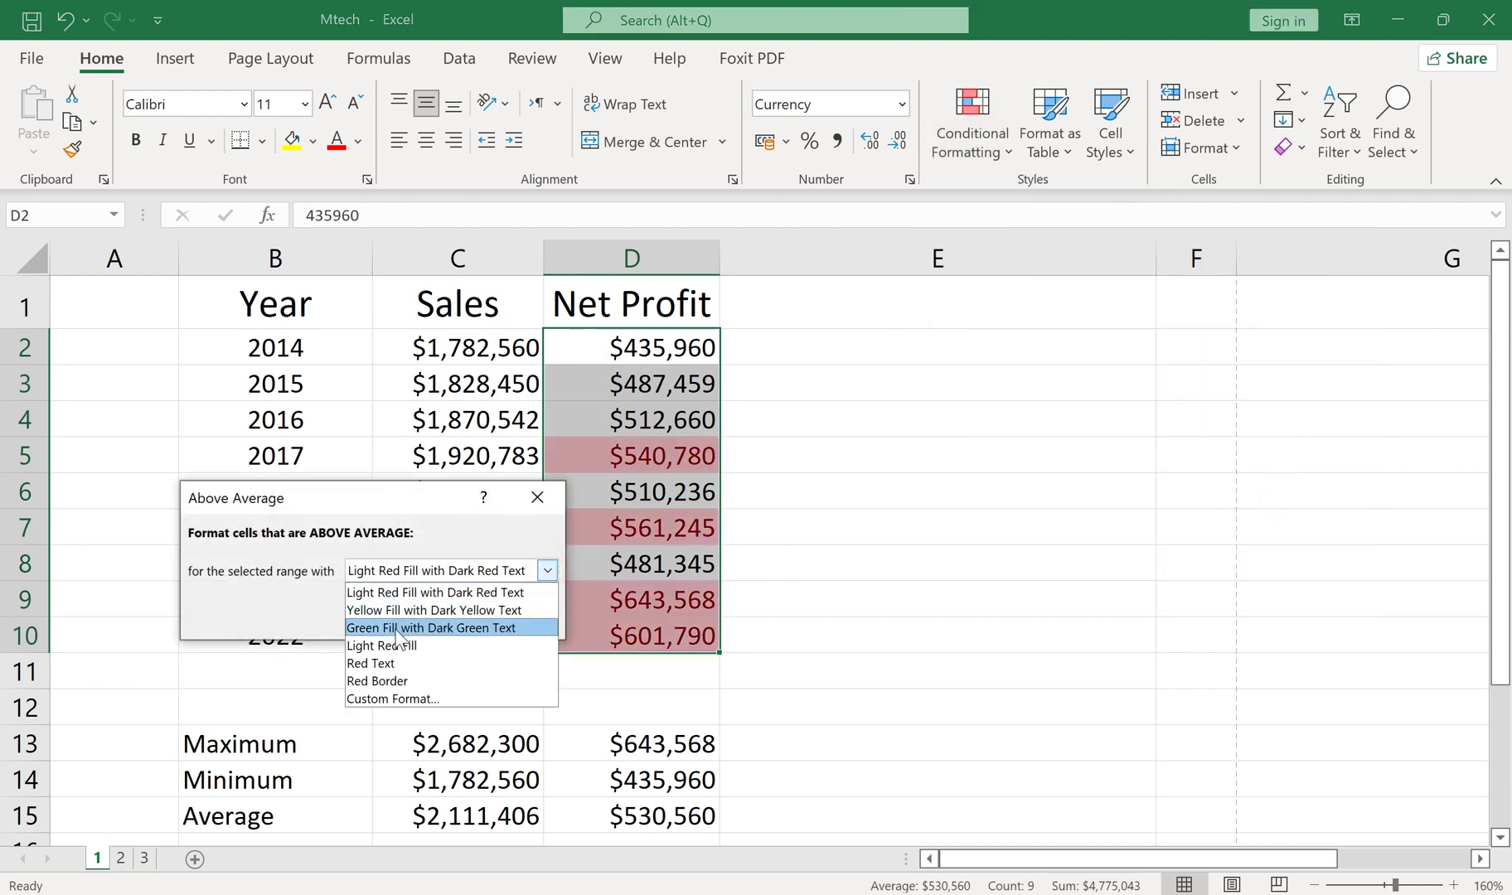
pyautogui.click(398, 610)
pyautogui.click(402, 614)
# Step: Reselect the Net Profit column D1:D10 to clear its conditional formatting rules
pyautogui.click(780, 567)
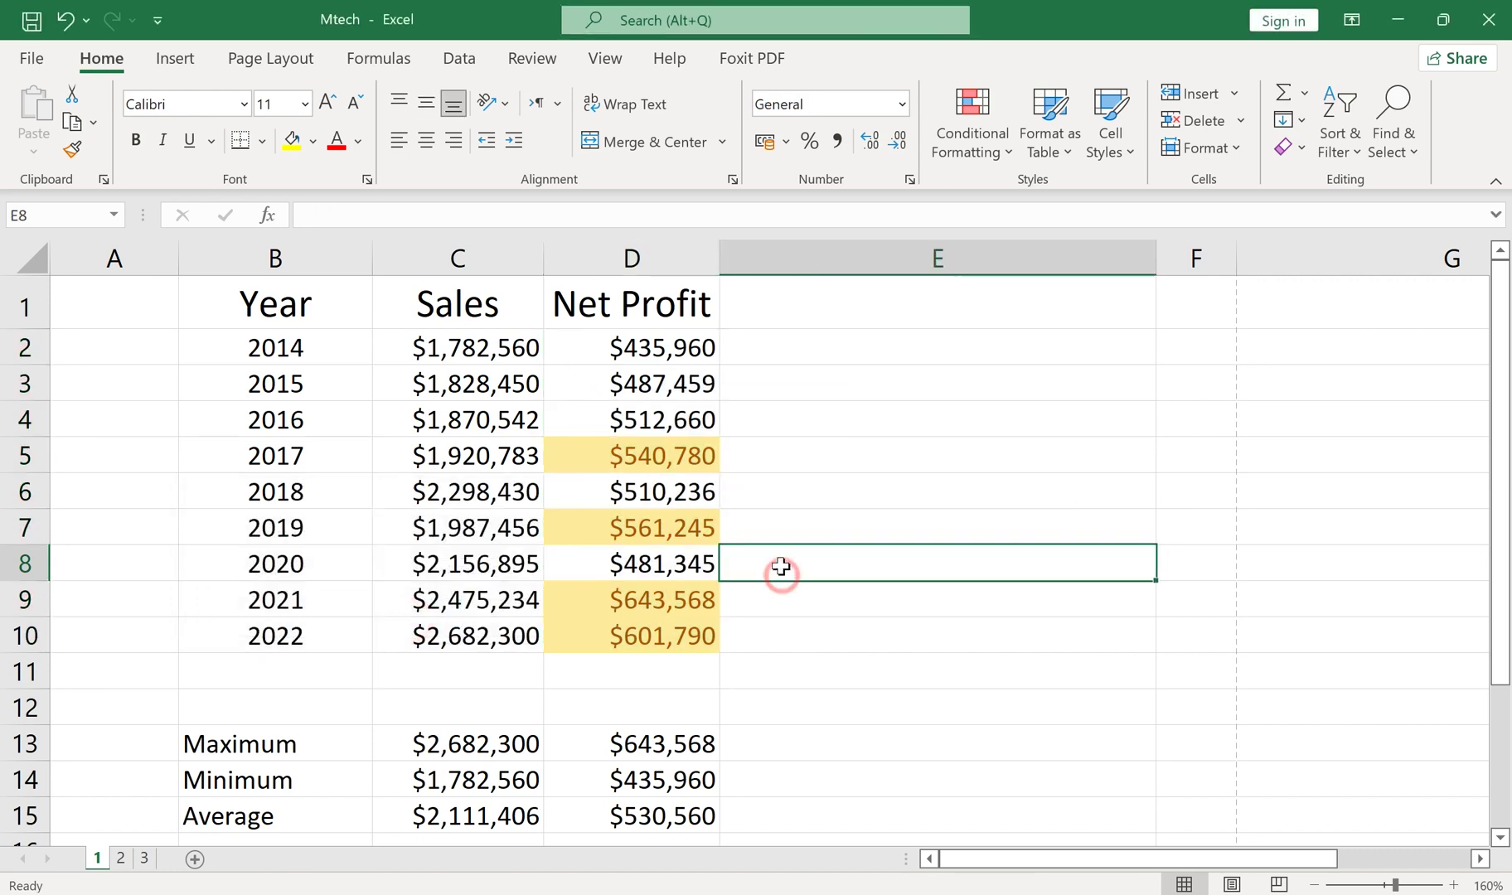
pyautogui.click(800, 655)
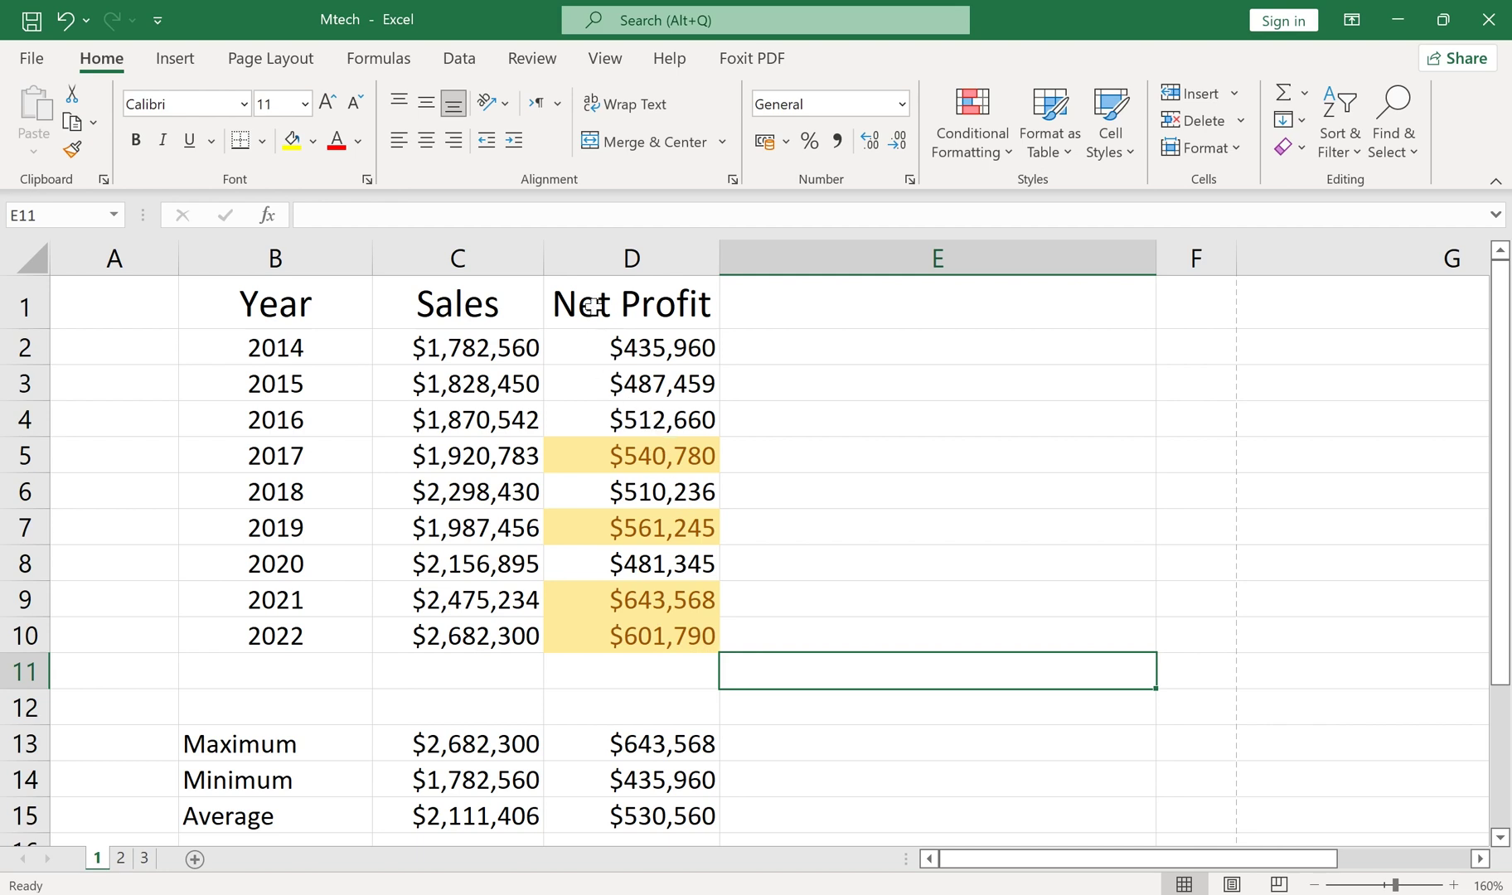
pyautogui.moveTo(592, 307); pyautogui.dragTo(634, 635)
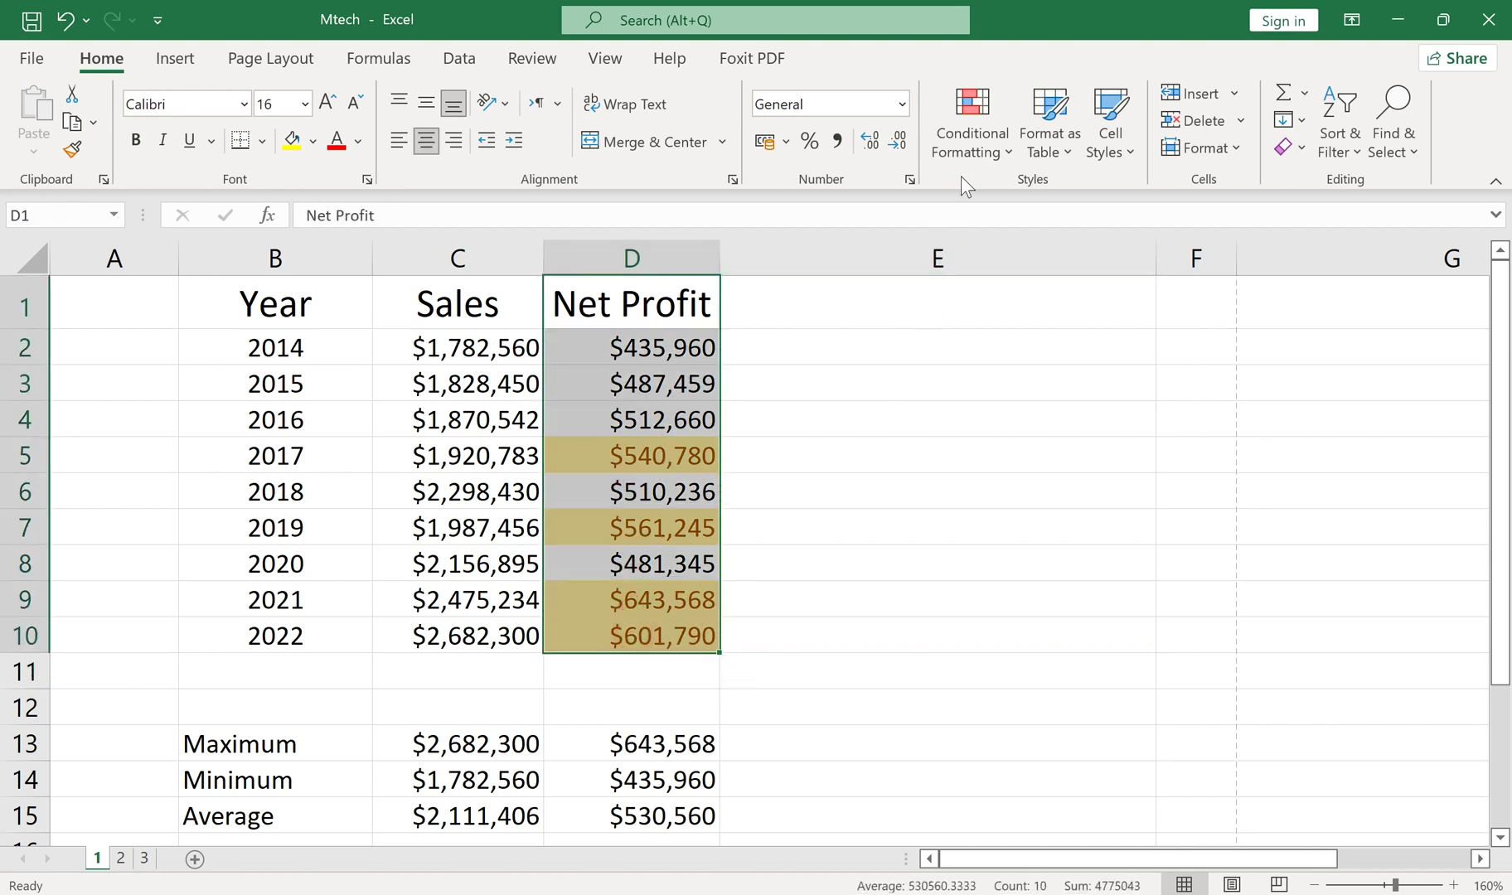
pyautogui.click(970, 148)
pyautogui.moveTo(1071, 504)
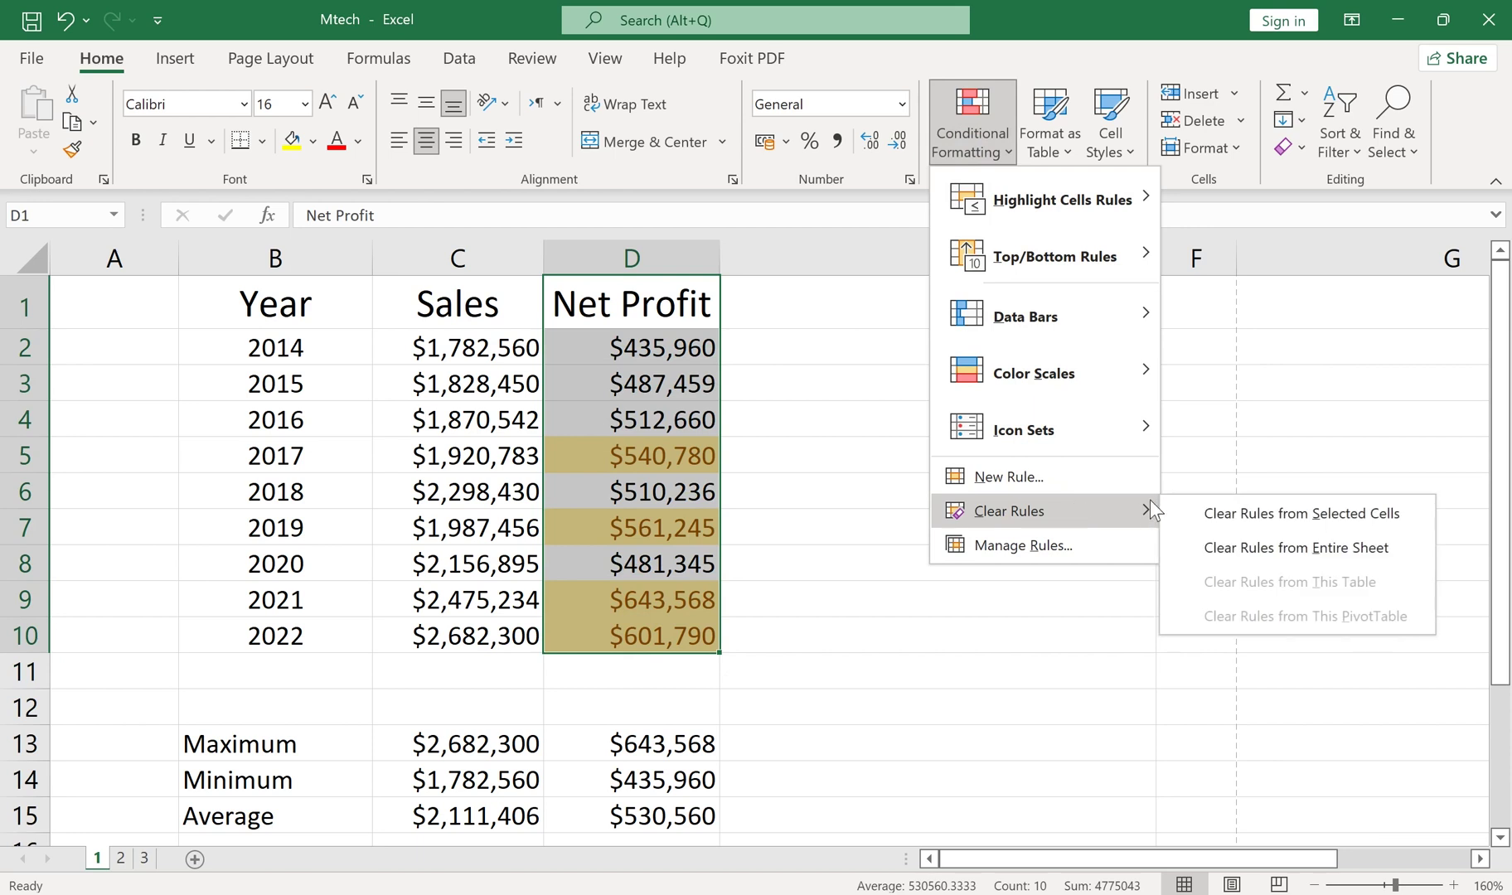
# Step: Clear the rules from the Net Profit column and select D2 on sheet 2
pyautogui.click(1236, 514)
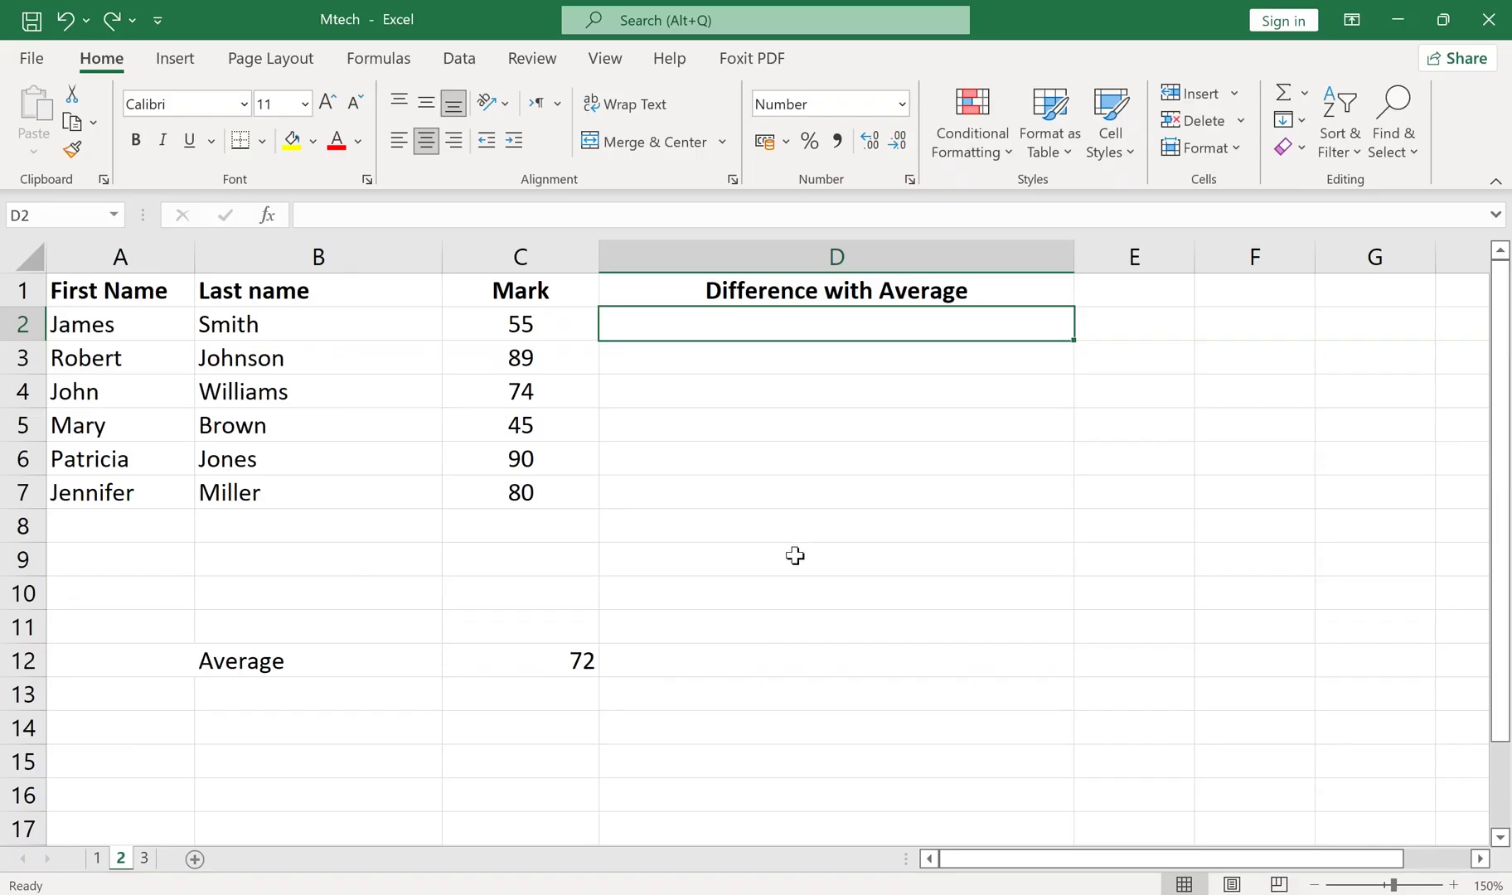
pyautogui.click(797, 557)
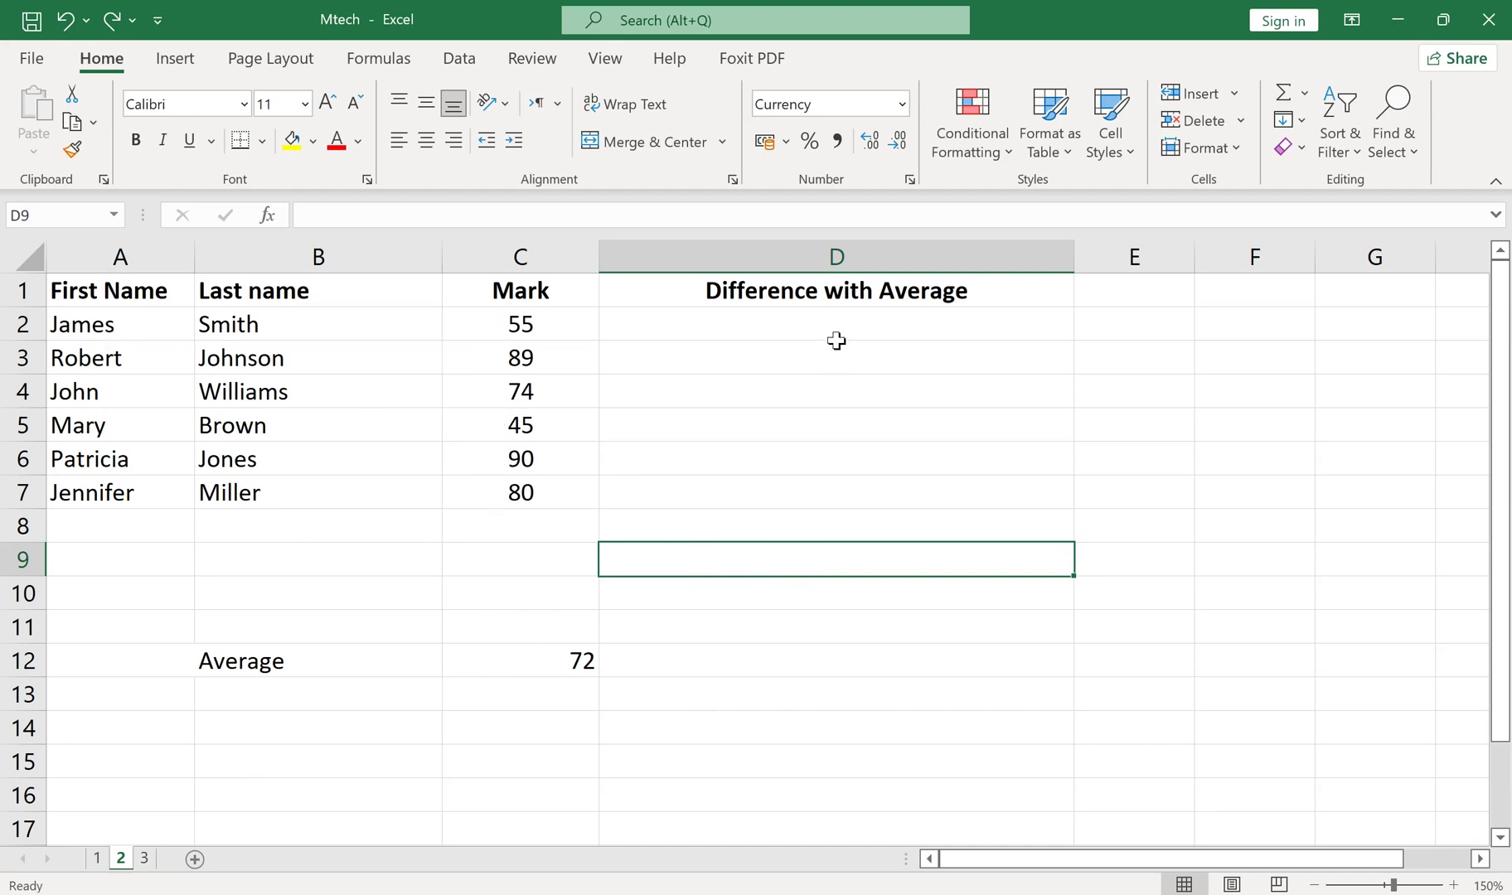
pyautogui.click(737, 324)
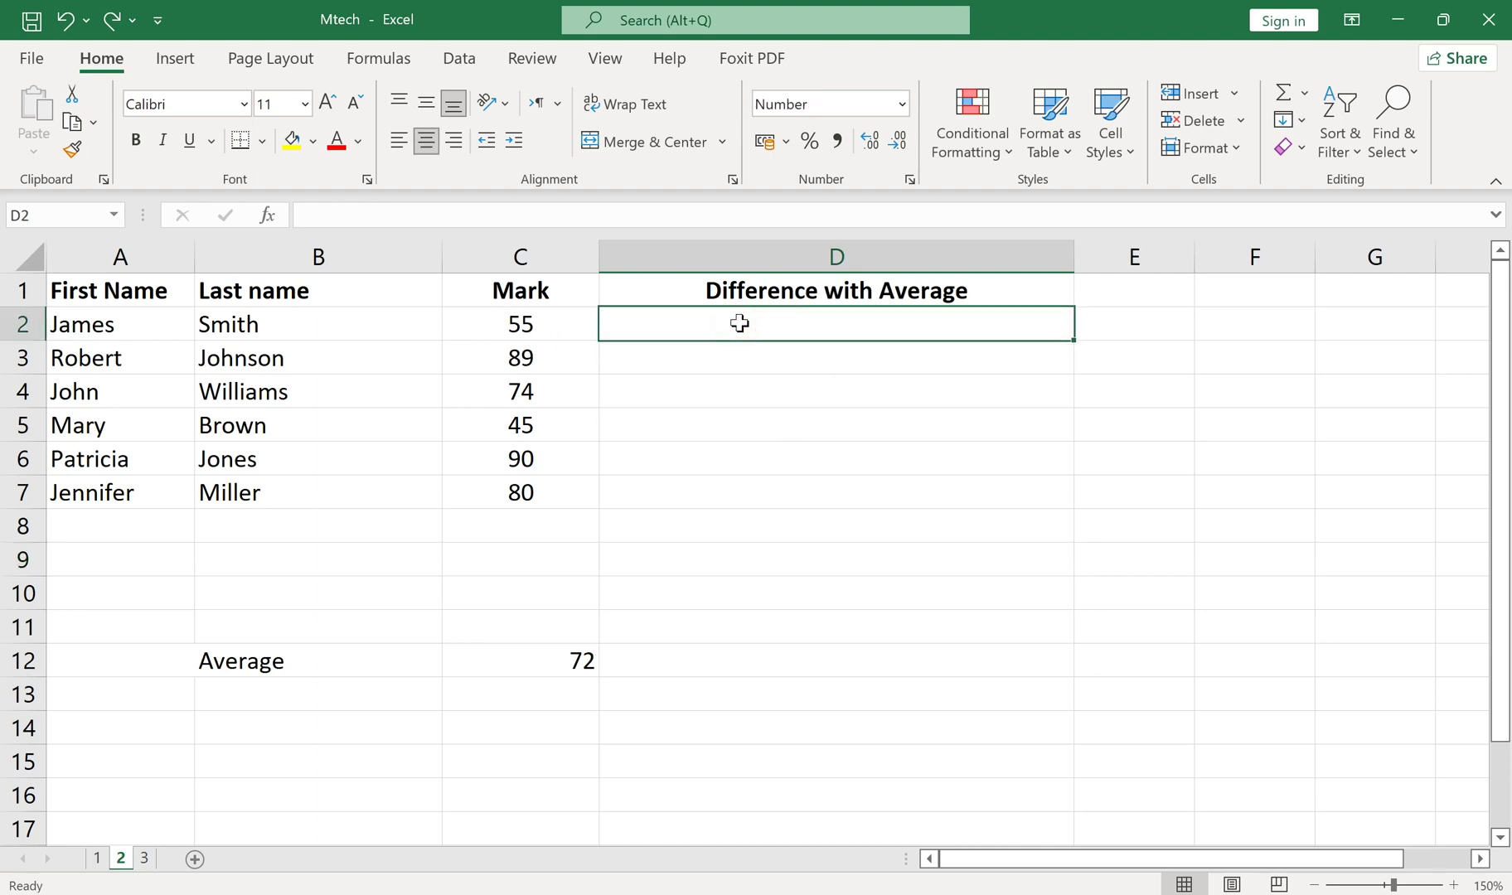
# Step: Enter =C2-C12 in D2, giving James's difference of -17
pyautogui.write('=')
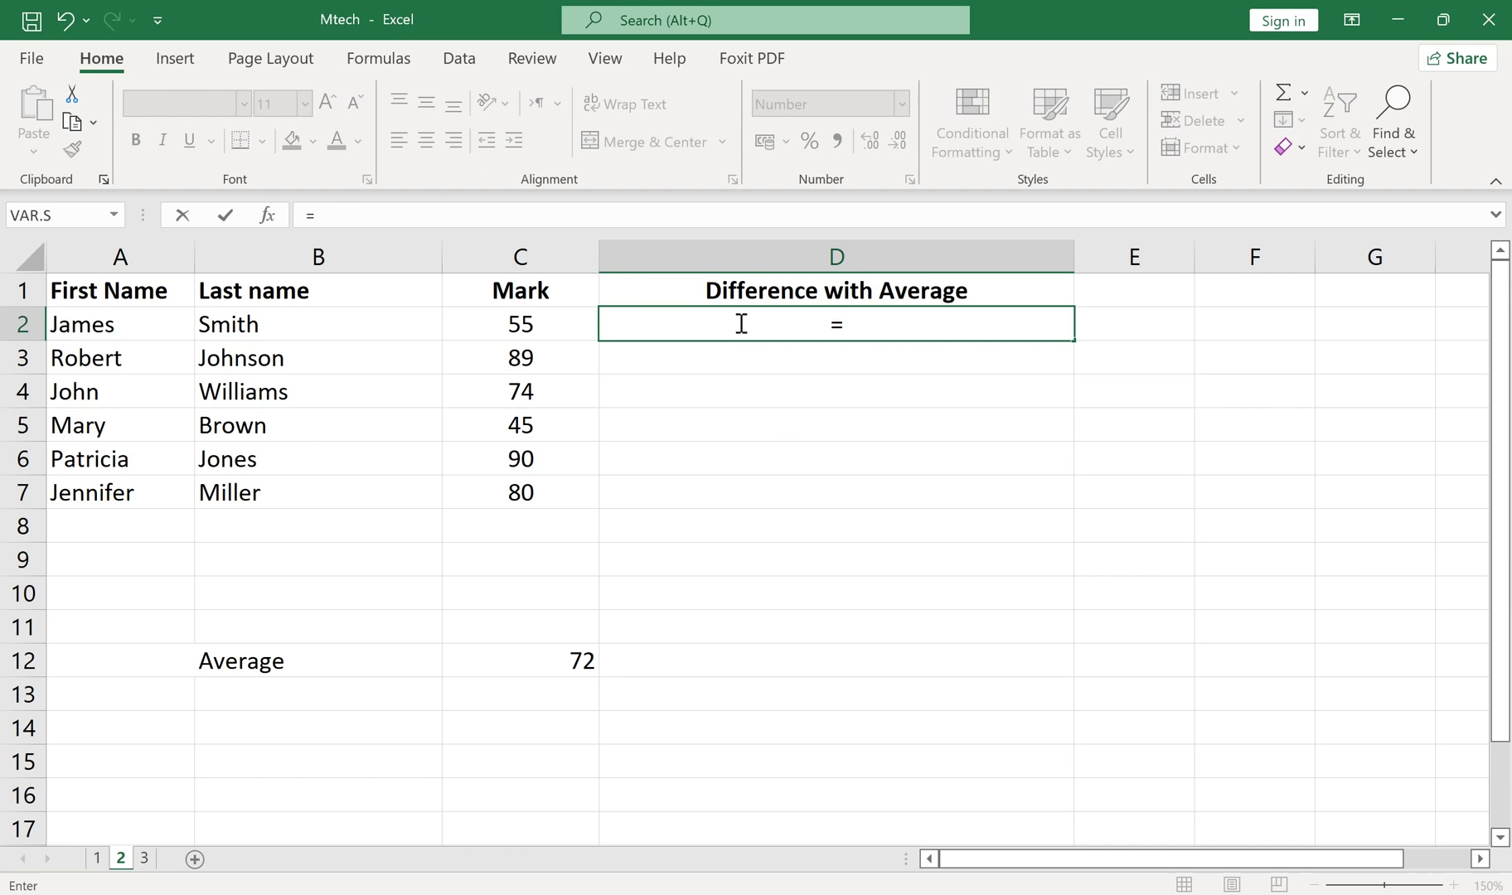
pyautogui.click(531, 328)
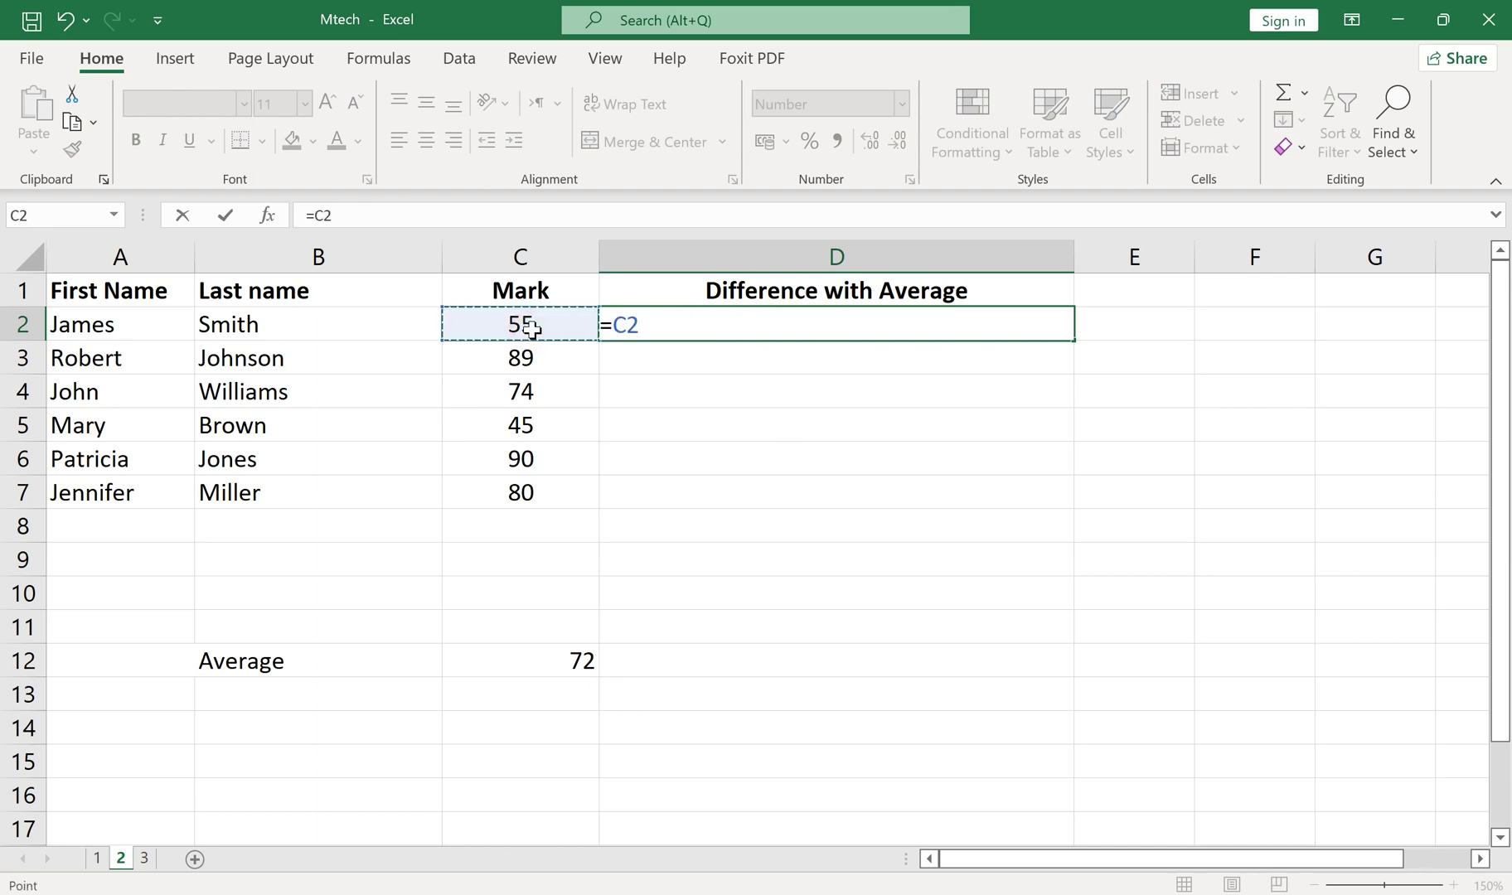
pyautogui.write('-')
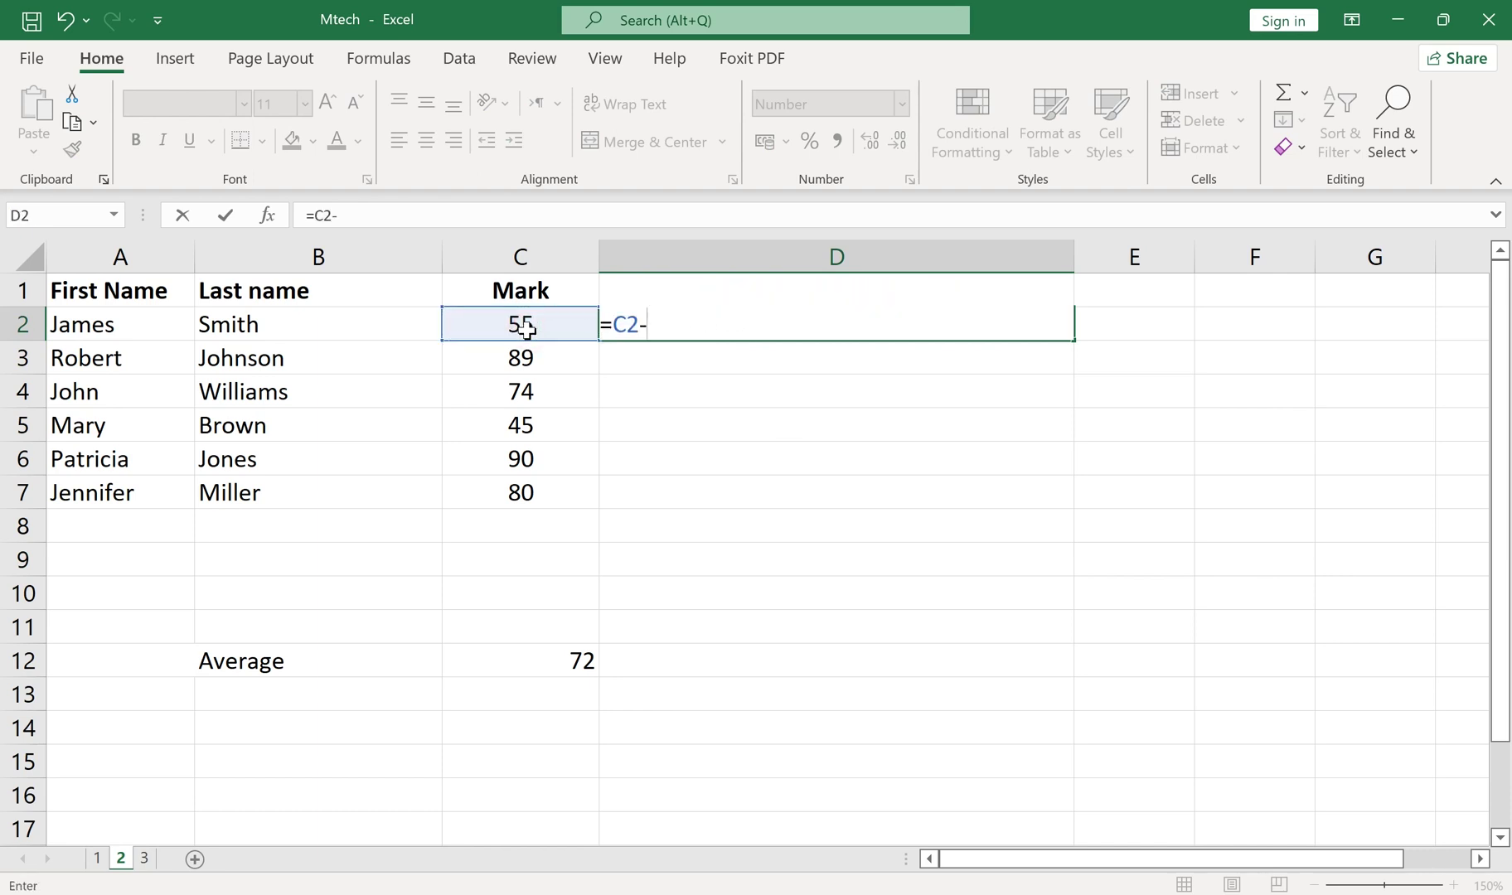
pyautogui.click(581, 660)
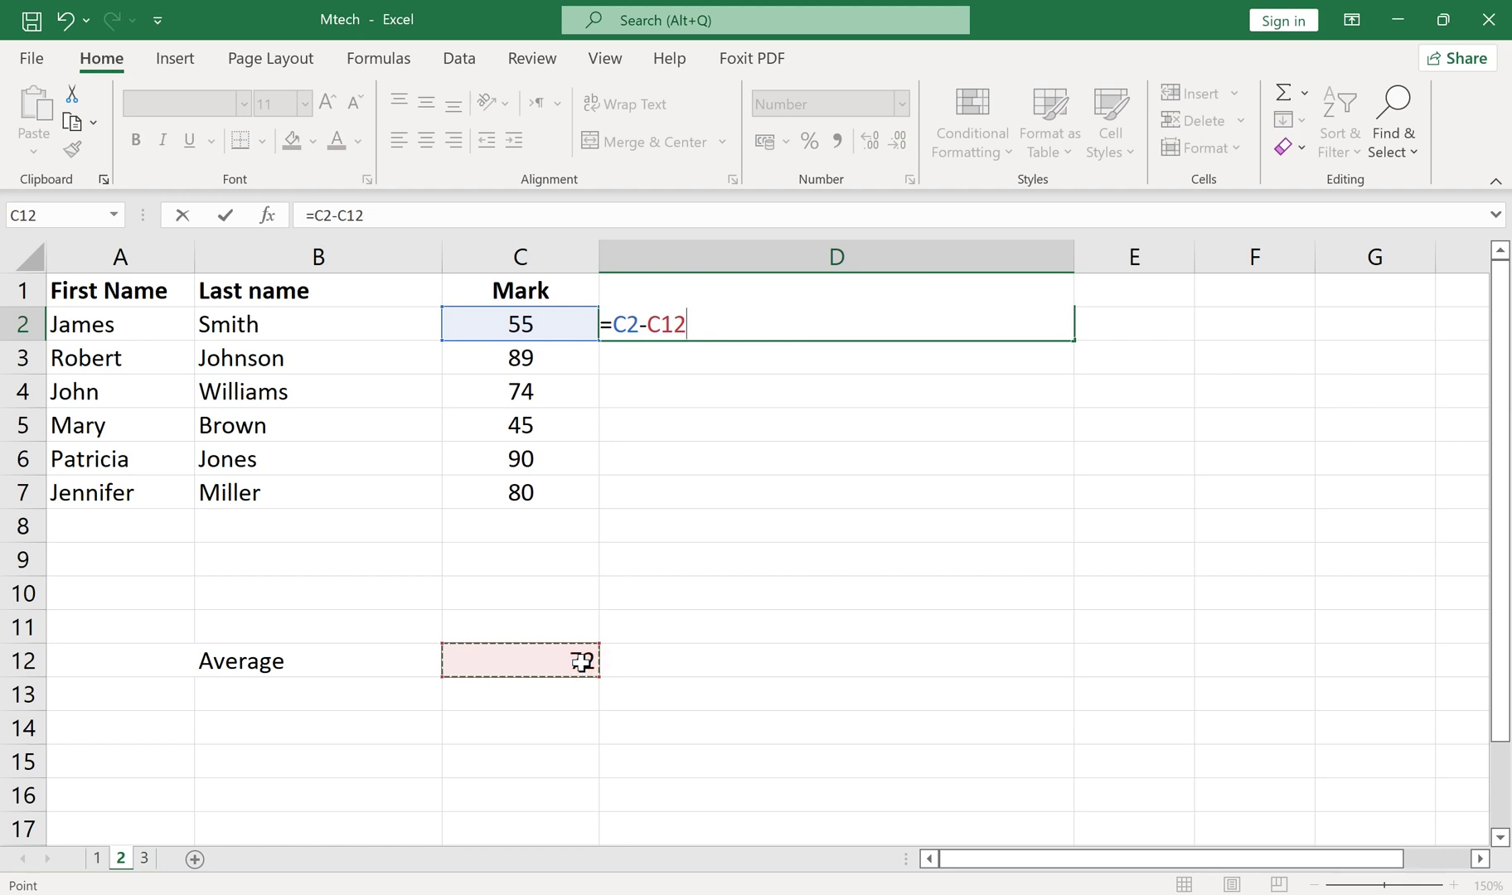
pyautogui.press('Return')
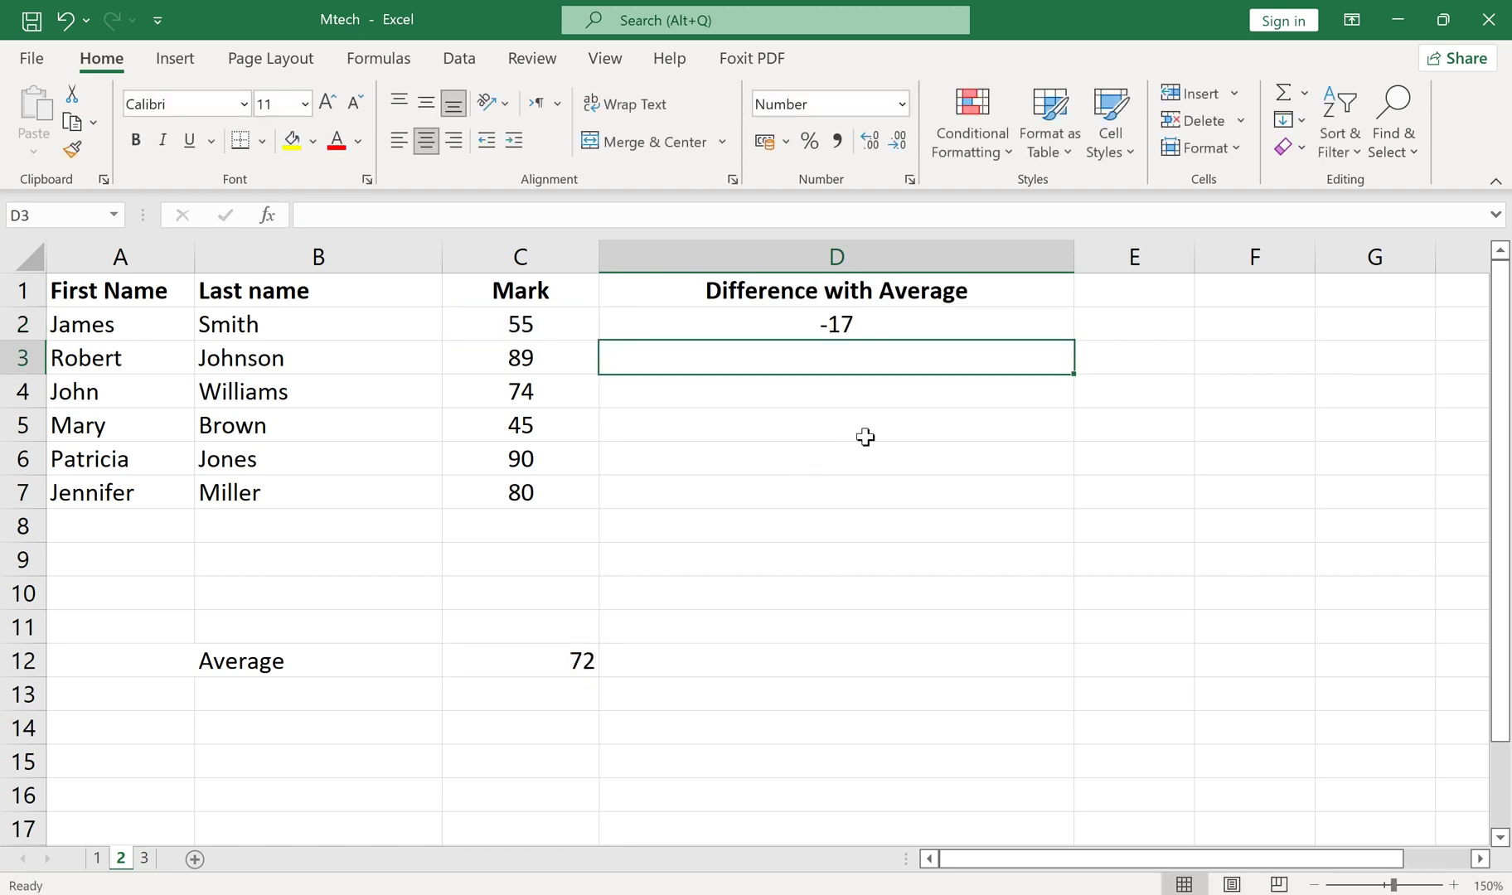
# Step: Fill D2's formula to D7, spot the wrong differences, and shrink the fill back to D2
pyautogui.click(995, 322)
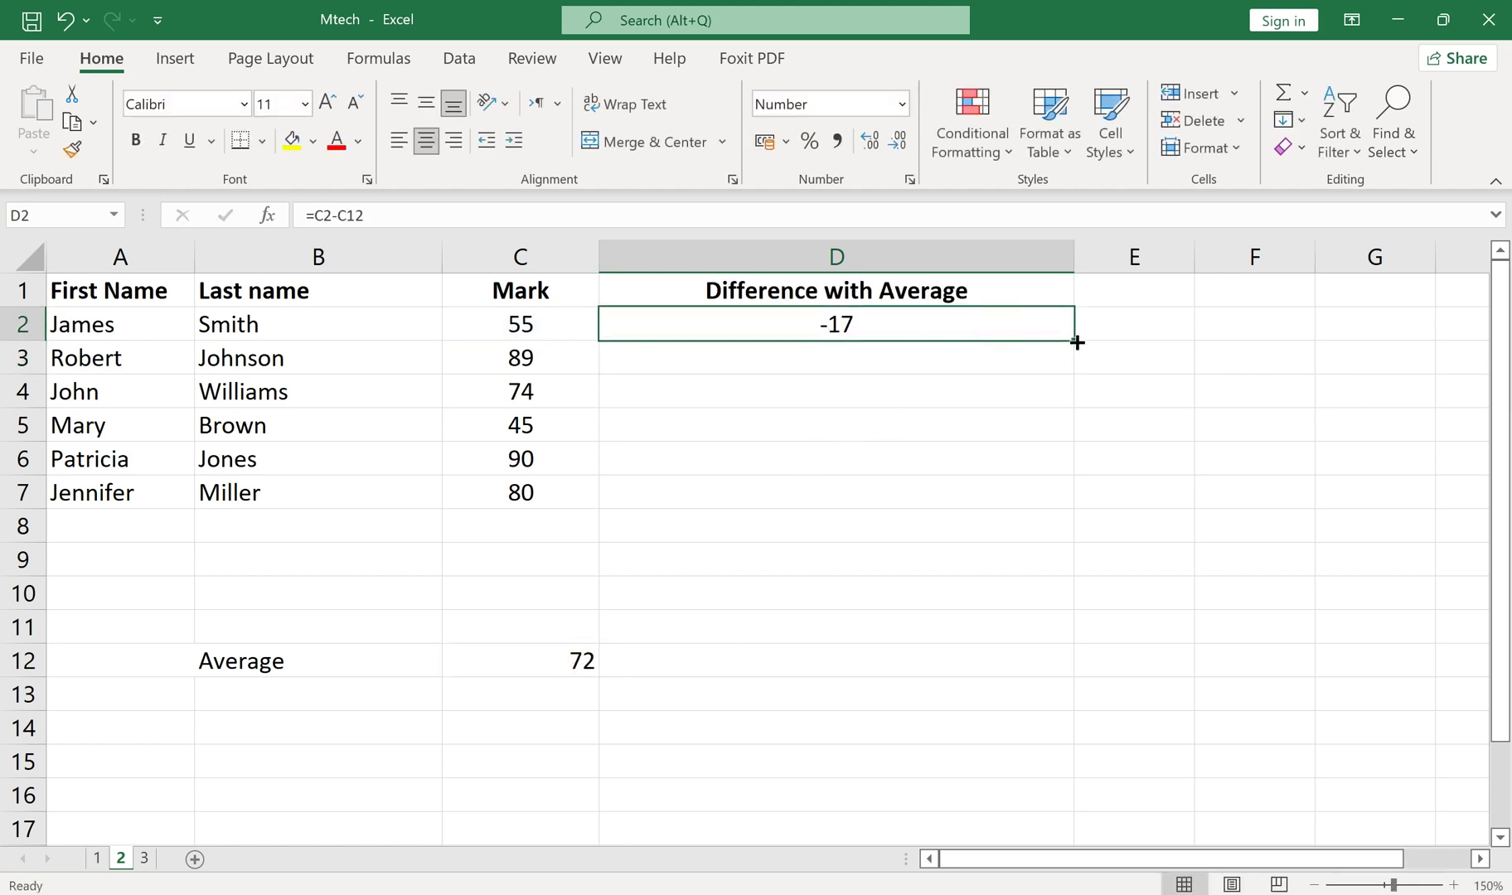
pyautogui.moveTo(1074, 338); pyautogui.dragTo(1063, 500)
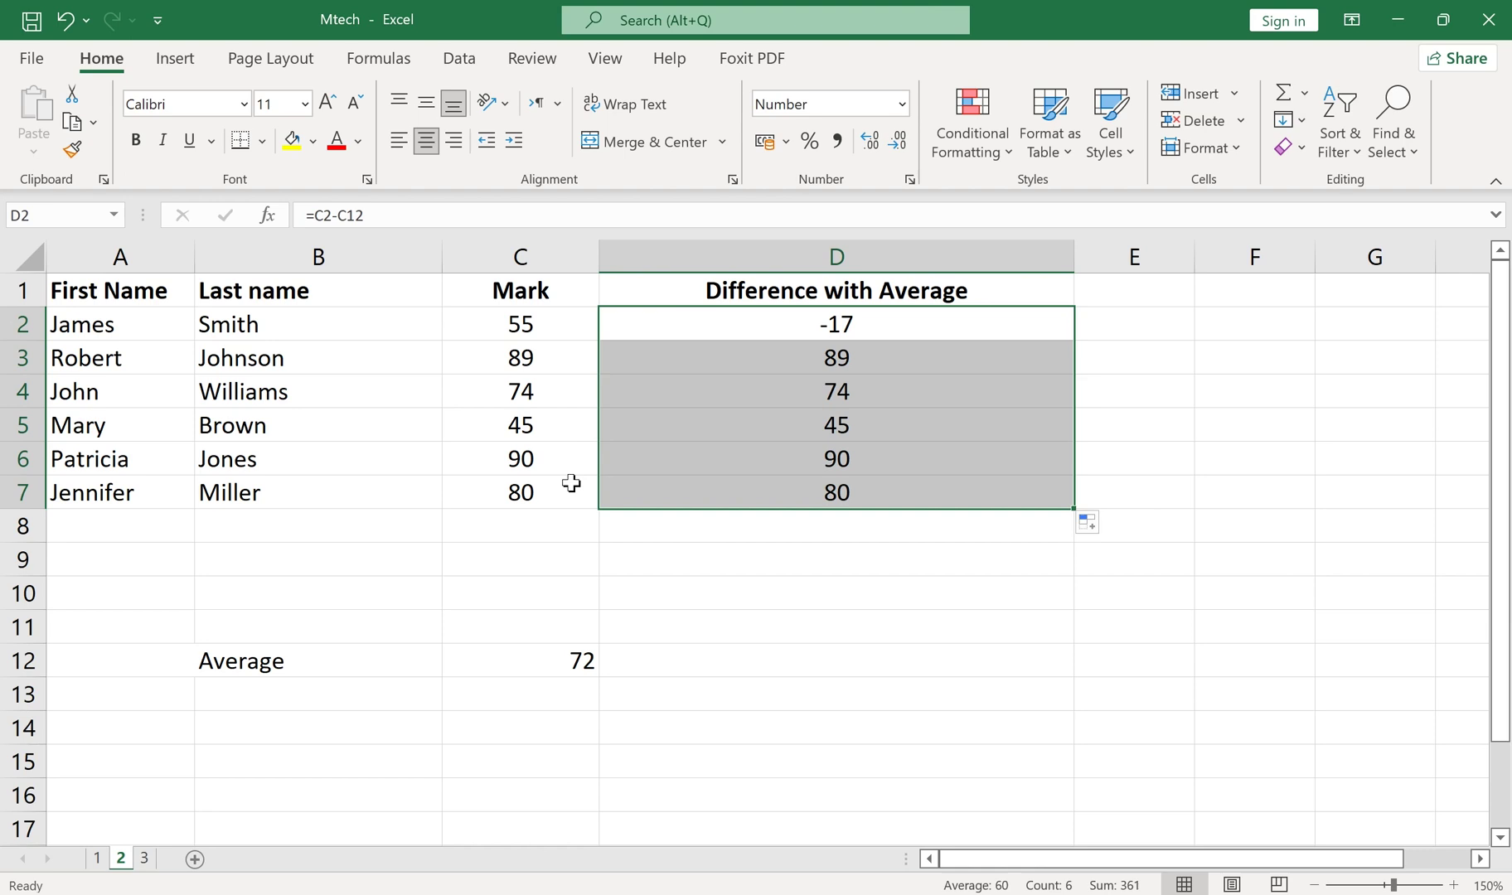
pyautogui.click(877, 362)
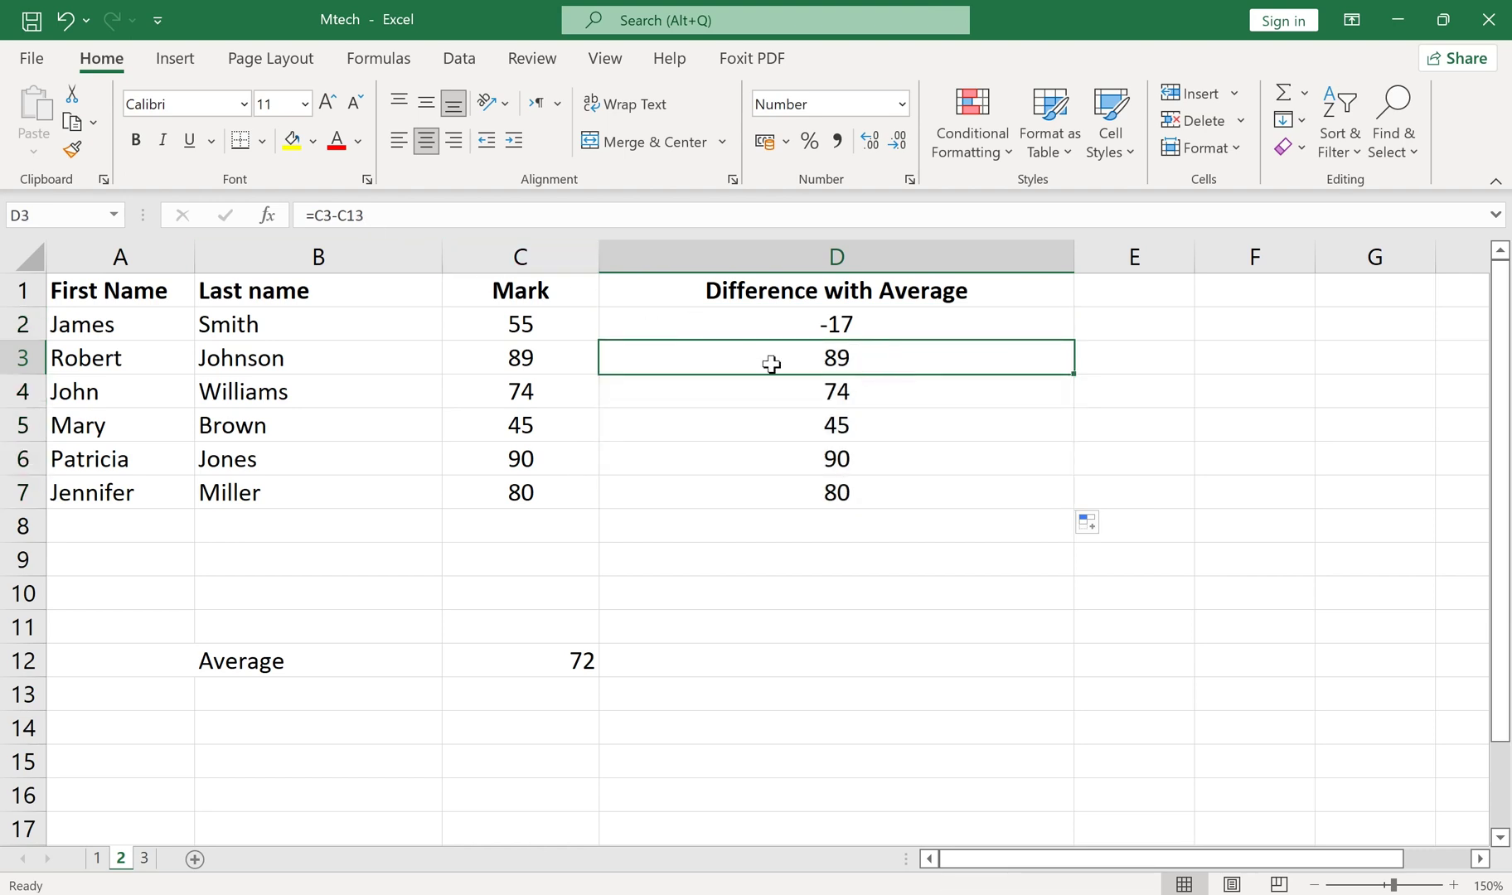
pyautogui.click(780, 391)
pyautogui.click(817, 421)
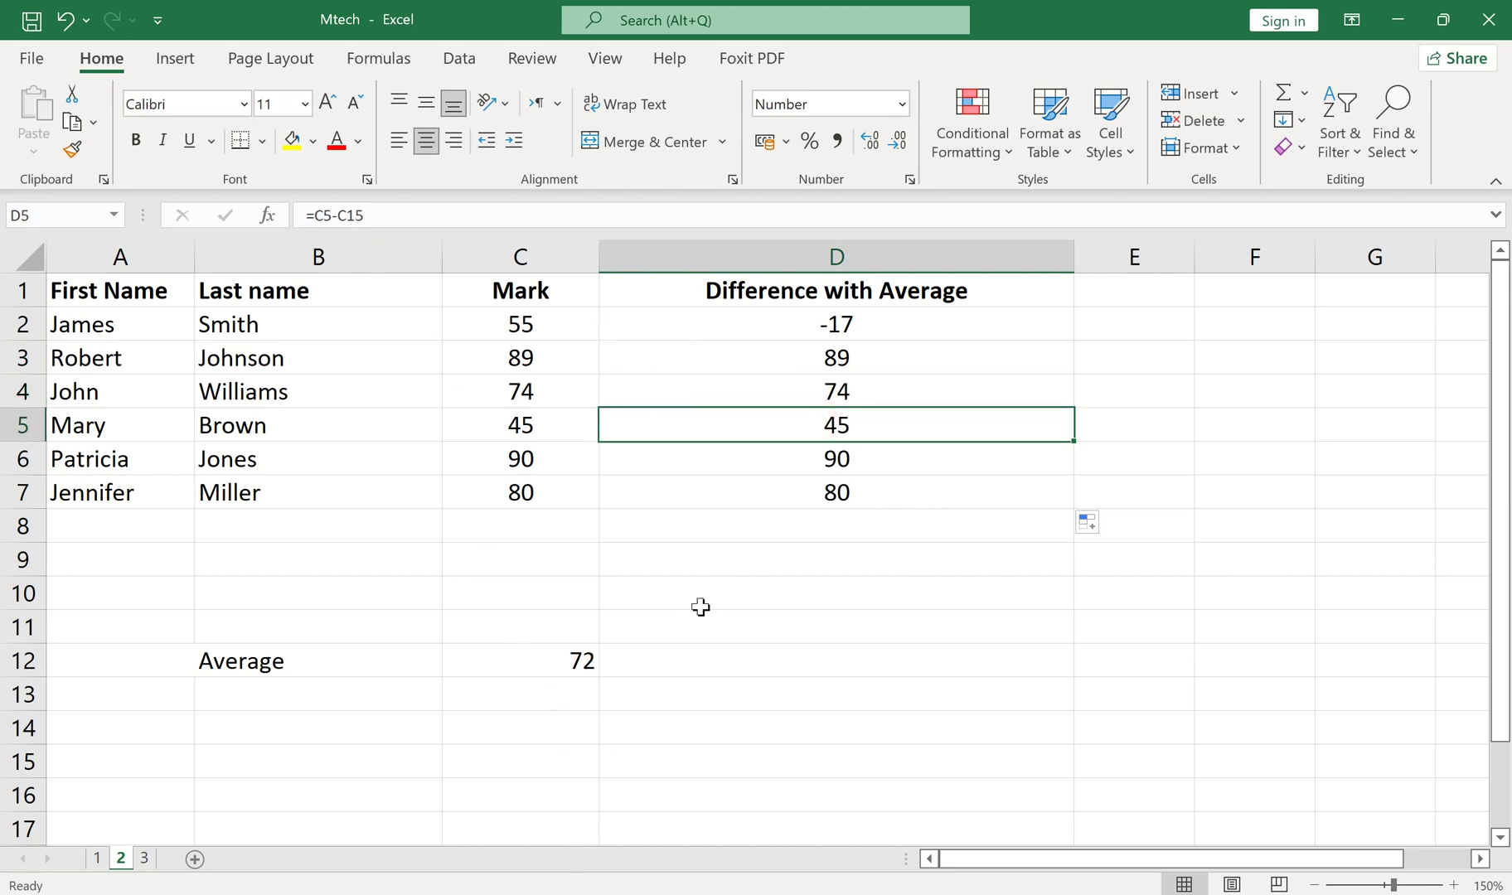
pyautogui.click(997, 498)
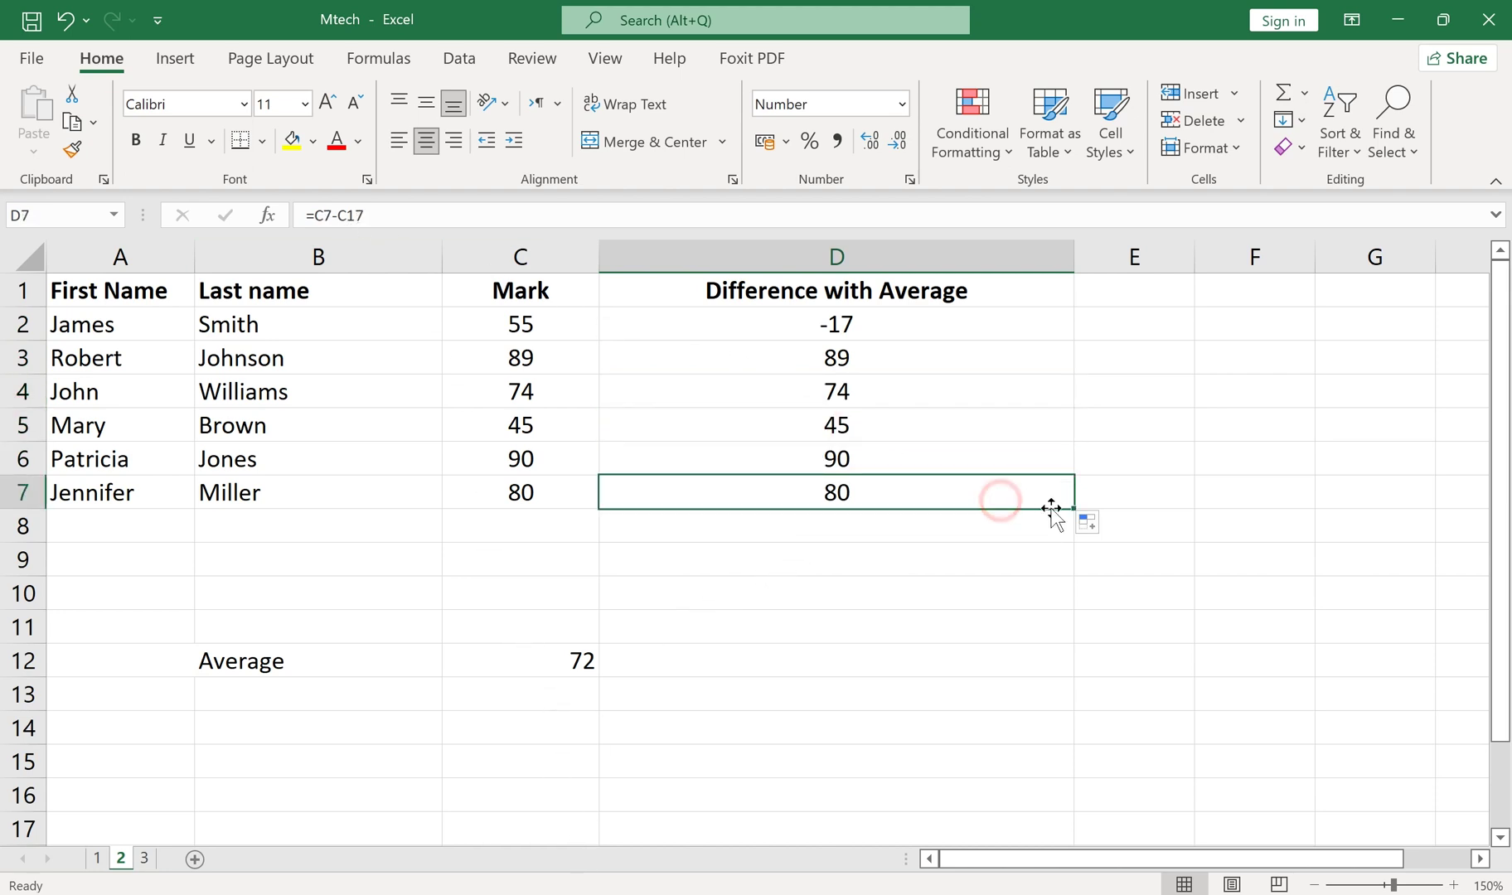
pyautogui.moveTo(1075, 506); pyautogui.dragTo(1036, 506)
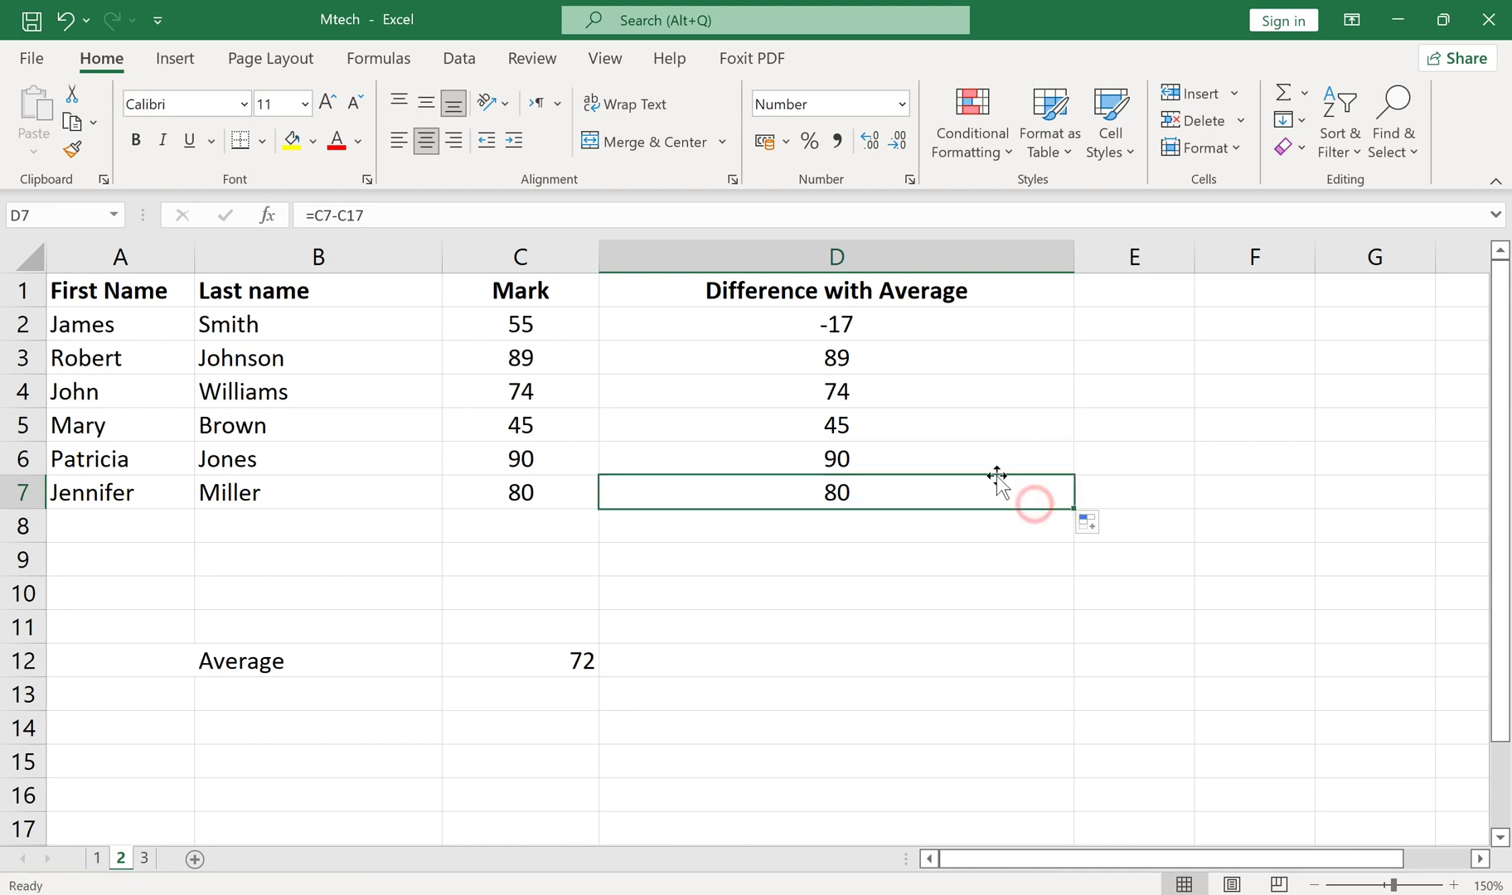
pyautogui.moveTo(837, 324); pyautogui.dragTo(1055, 337)
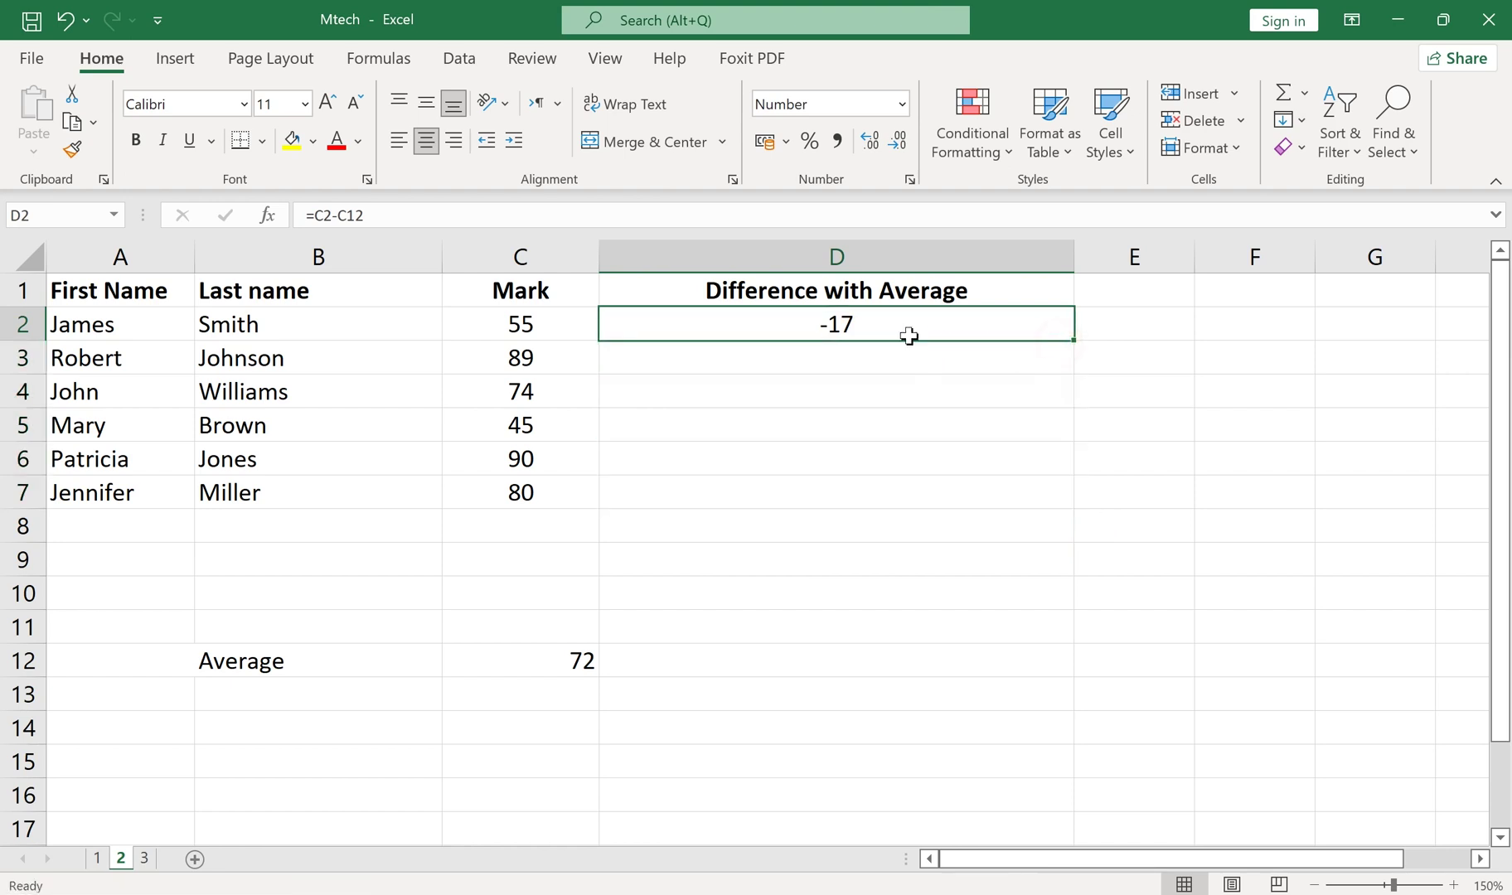
# Step: Change D2's formula to =C2-C$12 so the average's row stays fixed
pyautogui.doubleClick(908, 335)
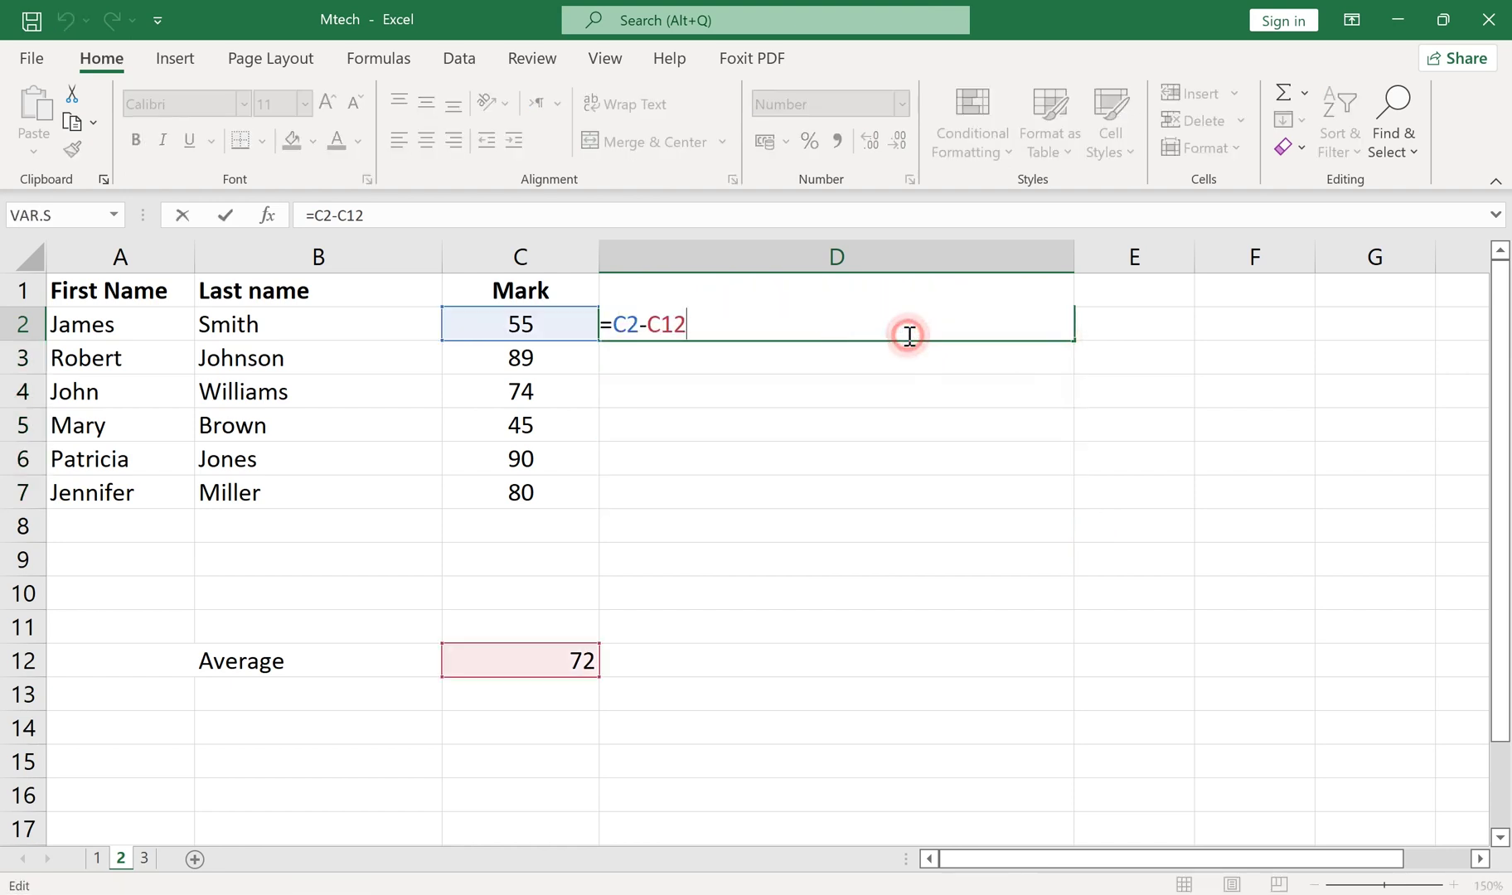
pyautogui.click(663, 325)
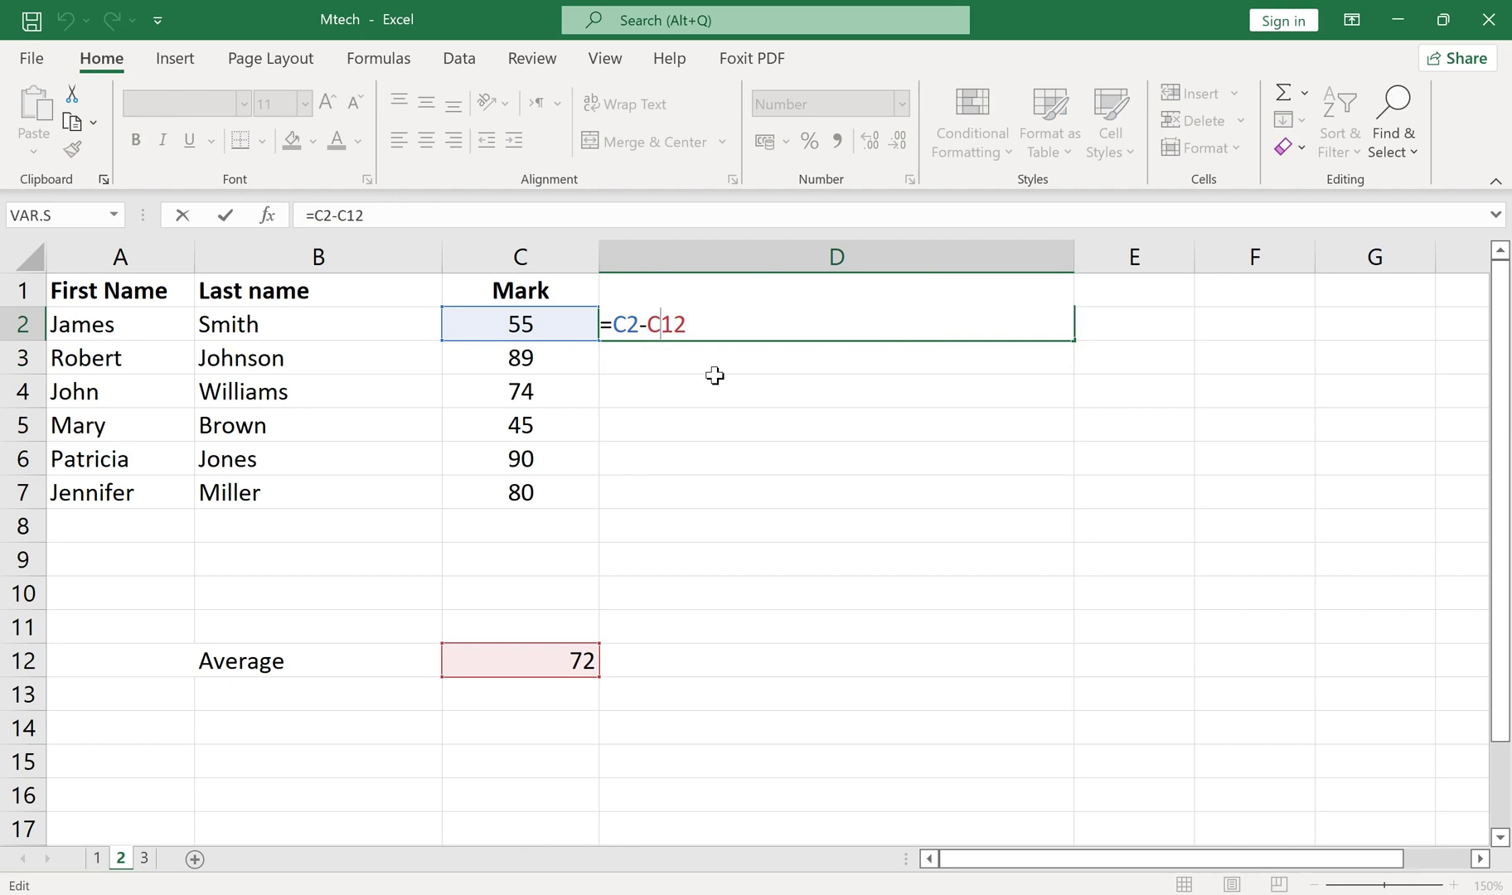
pyautogui.write('$')
pyautogui.press('Return')
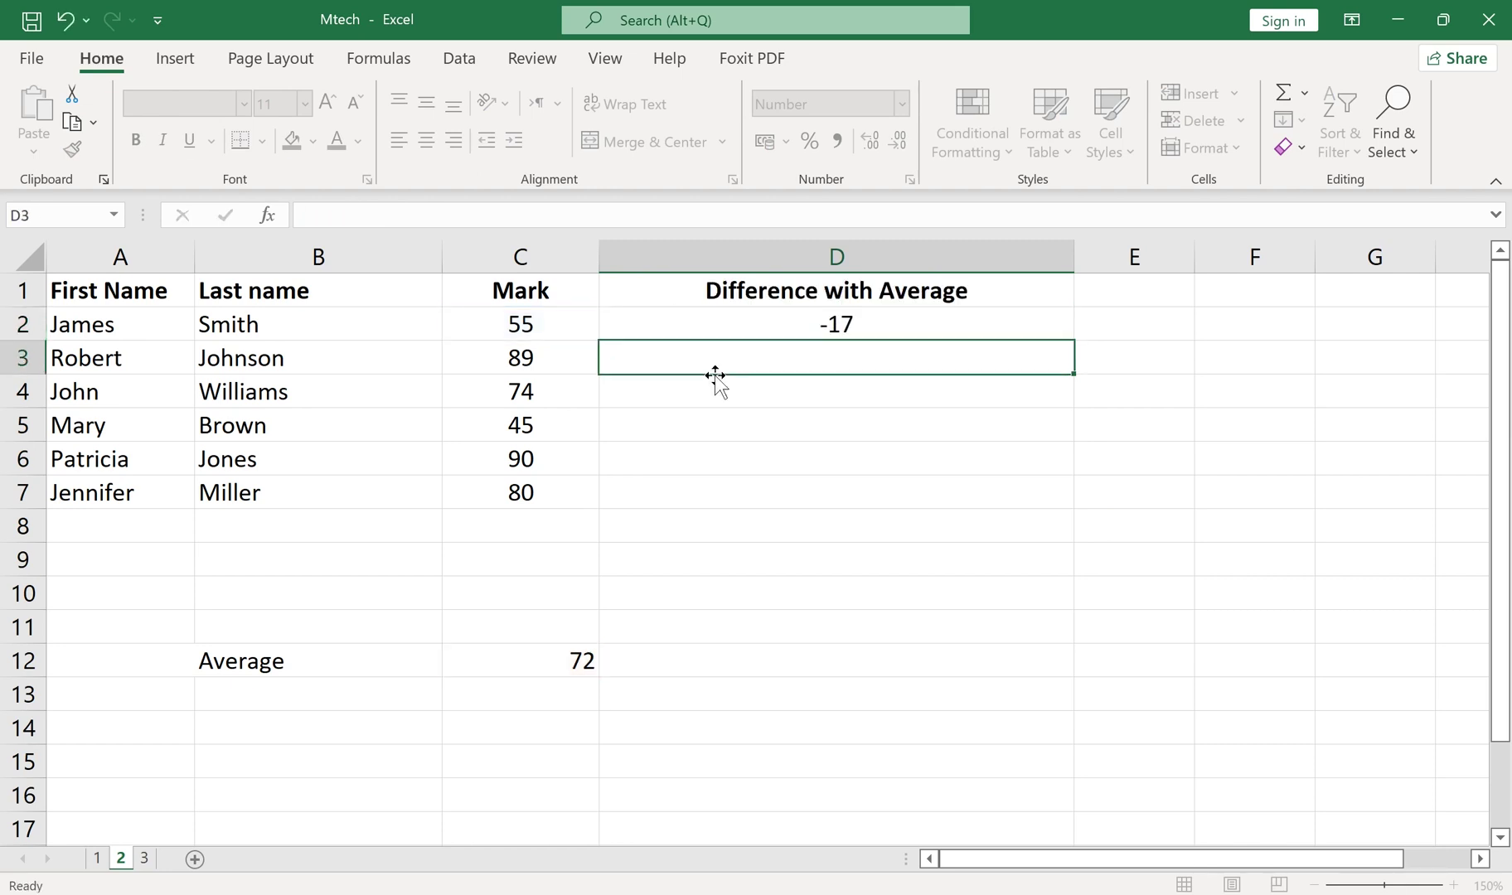
# Step: Fill D2's formula down to D7 and verify each copied formula
pyautogui.click(1010, 326)
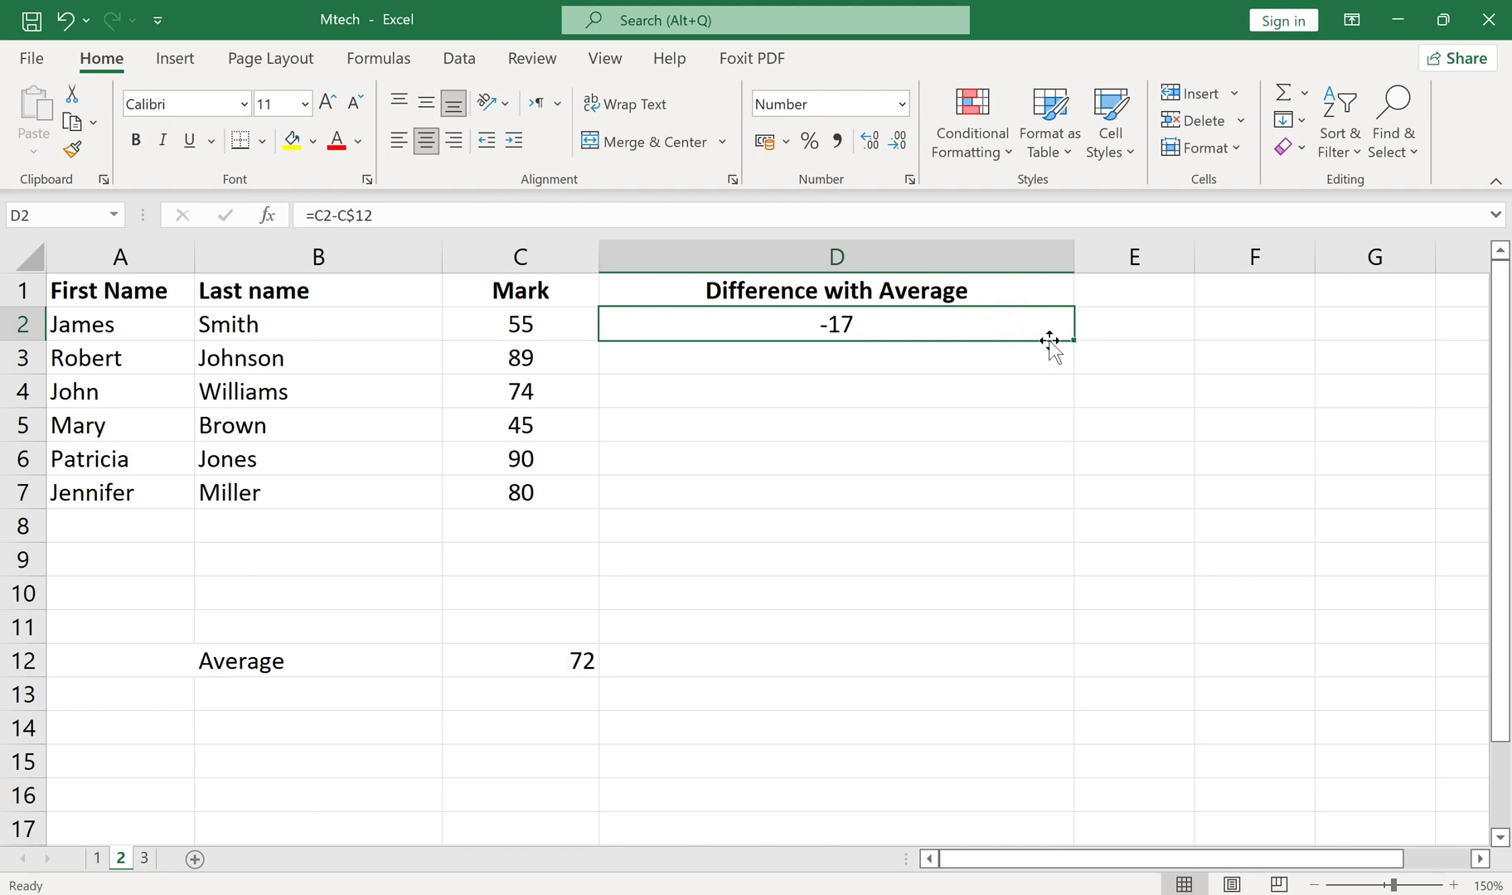
pyautogui.moveTo(1073, 339); pyautogui.dragTo(1074, 506)
pyautogui.click(880, 527)
pyautogui.click(860, 492)
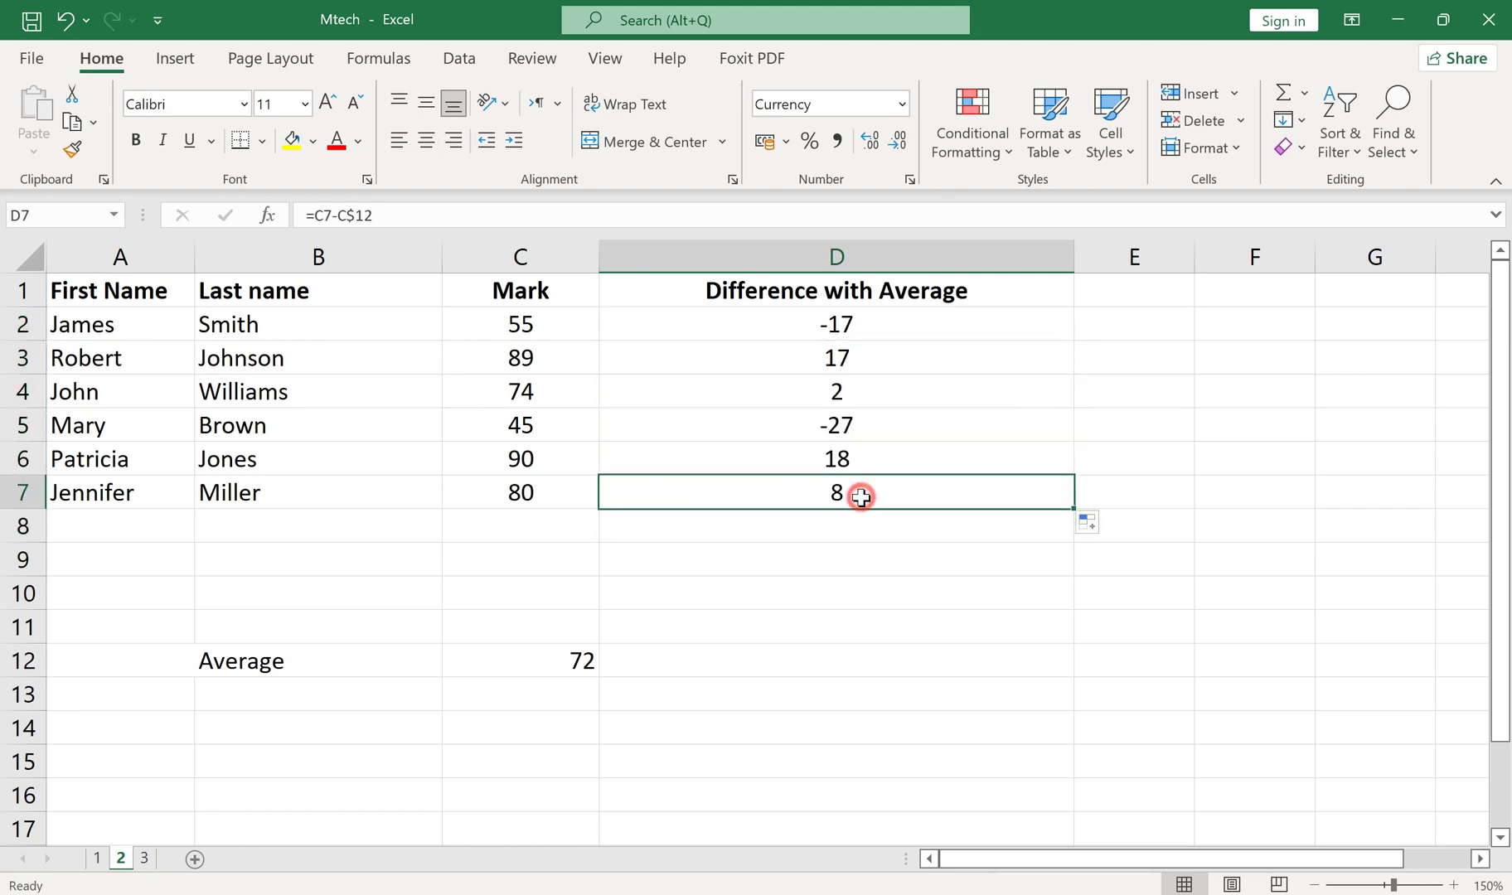
pyautogui.click(782, 456)
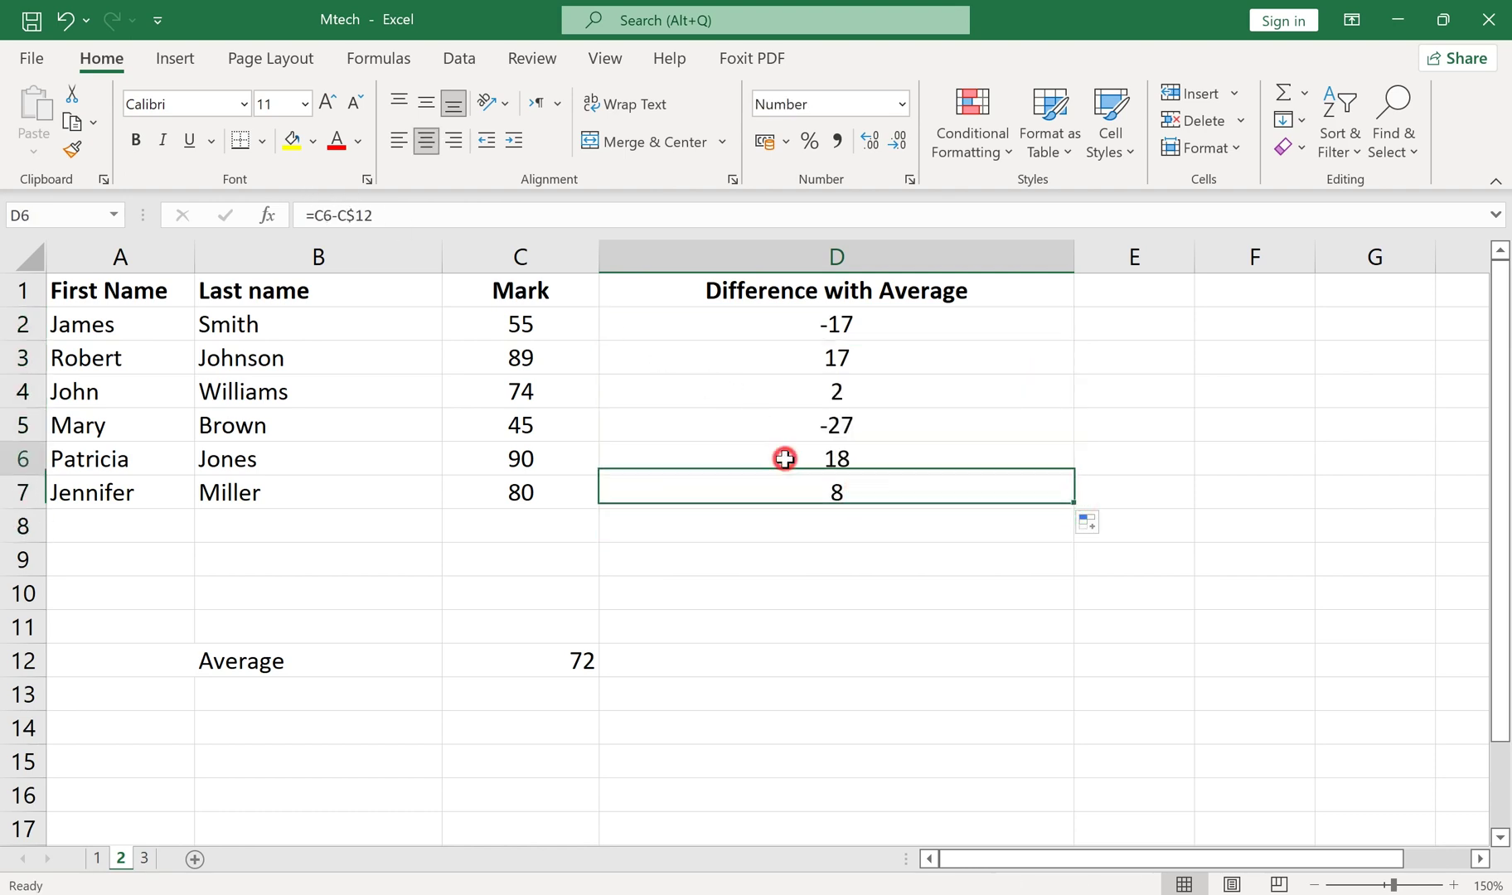
pyautogui.click(812, 431)
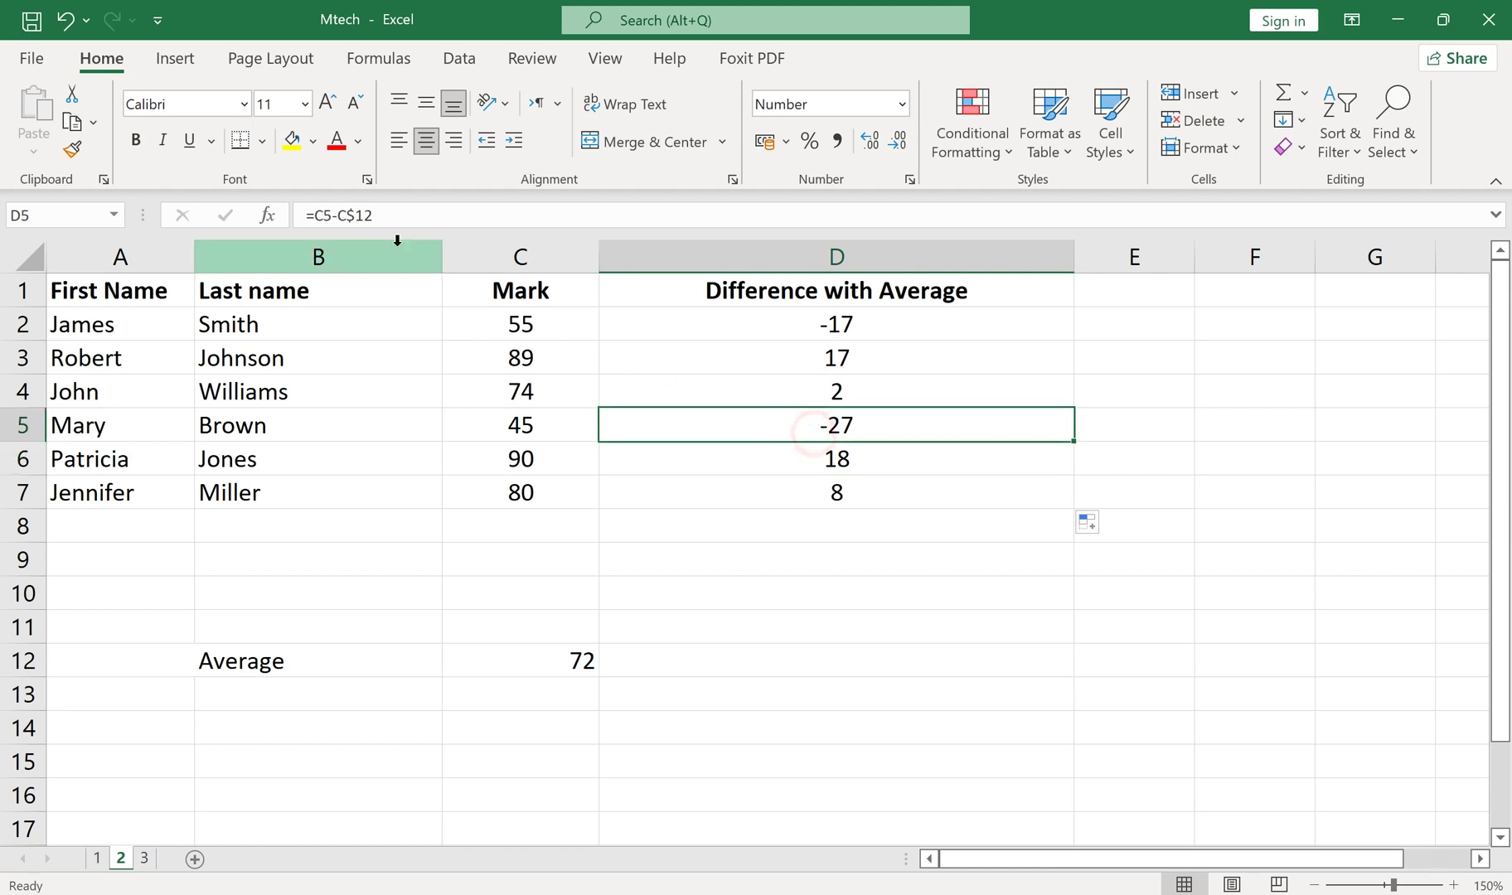
pyautogui.click(771, 401)
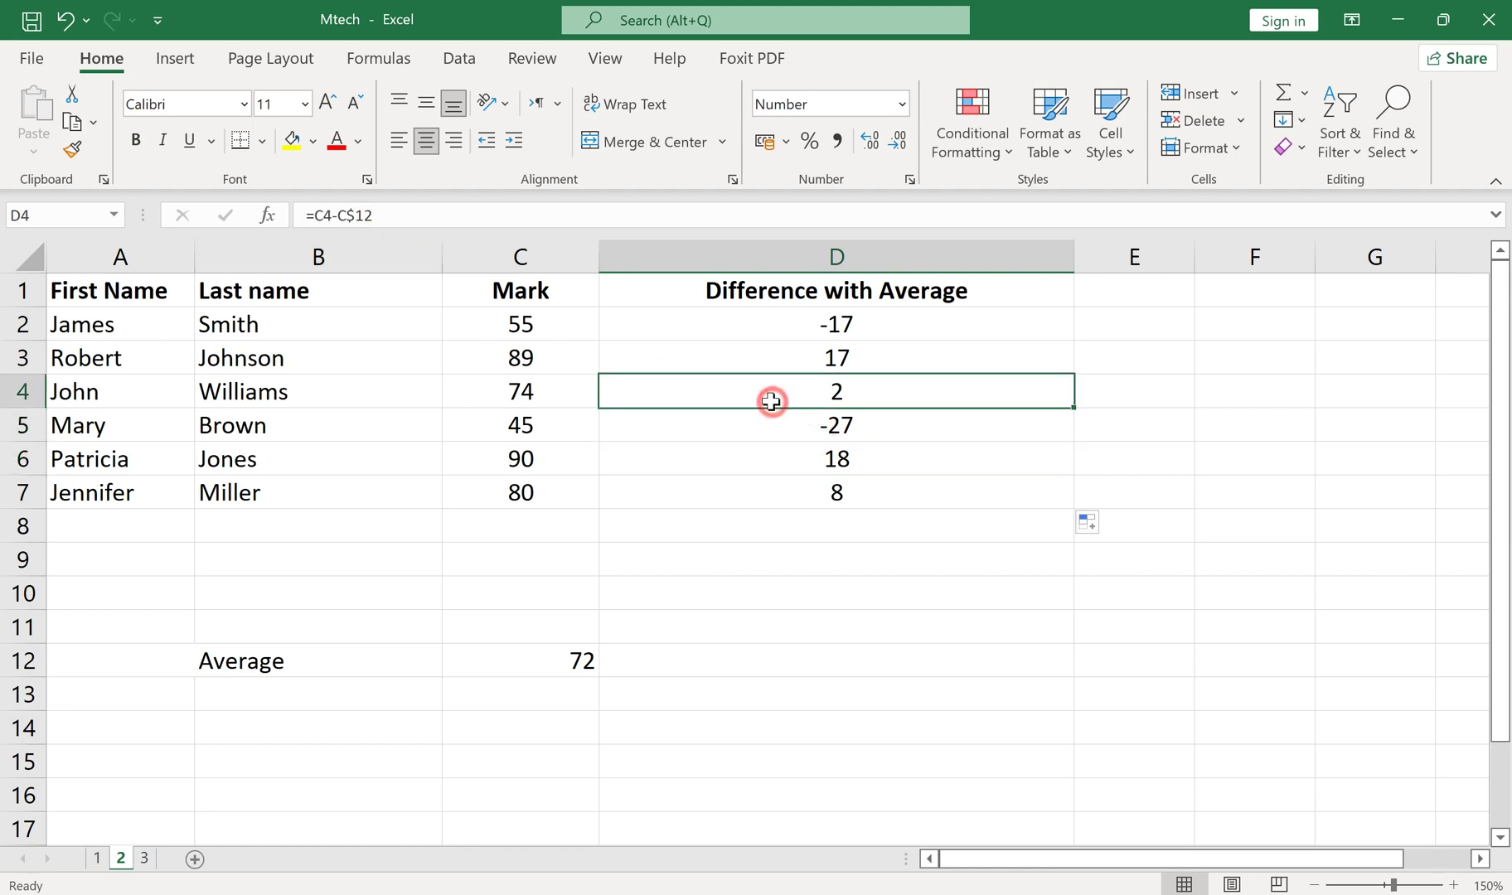
pyautogui.click(774, 356)
pyautogui.click(742, 317)
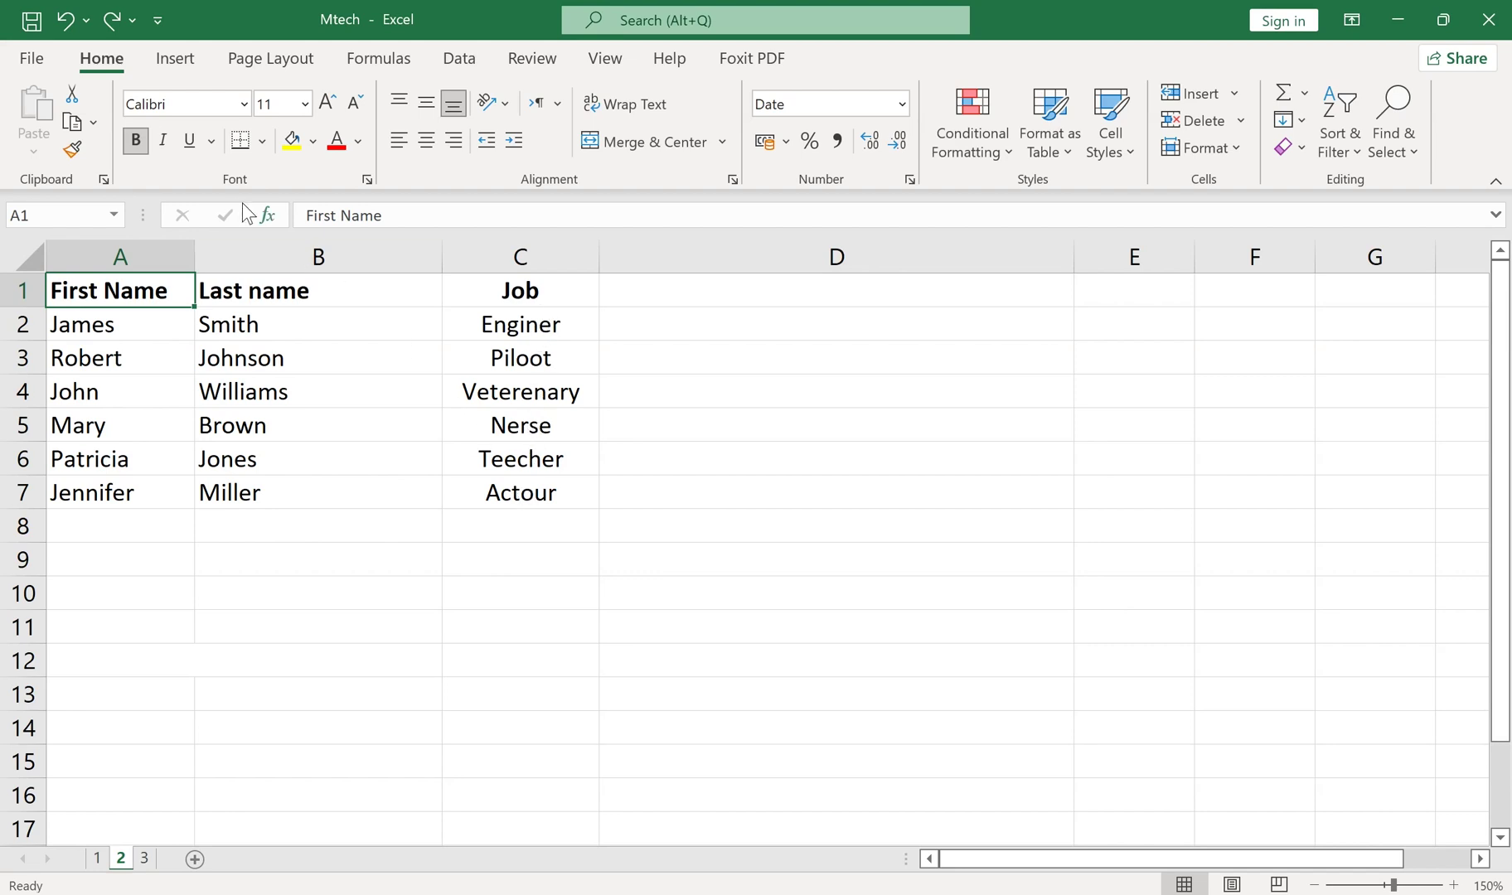
# Step: Run a Review spell check, accepting Engineer, Pilot, Veterinary, Nurse, Teacher and Actor
pyautogui.click(520, 60)
pyautogui.click(40, 128)
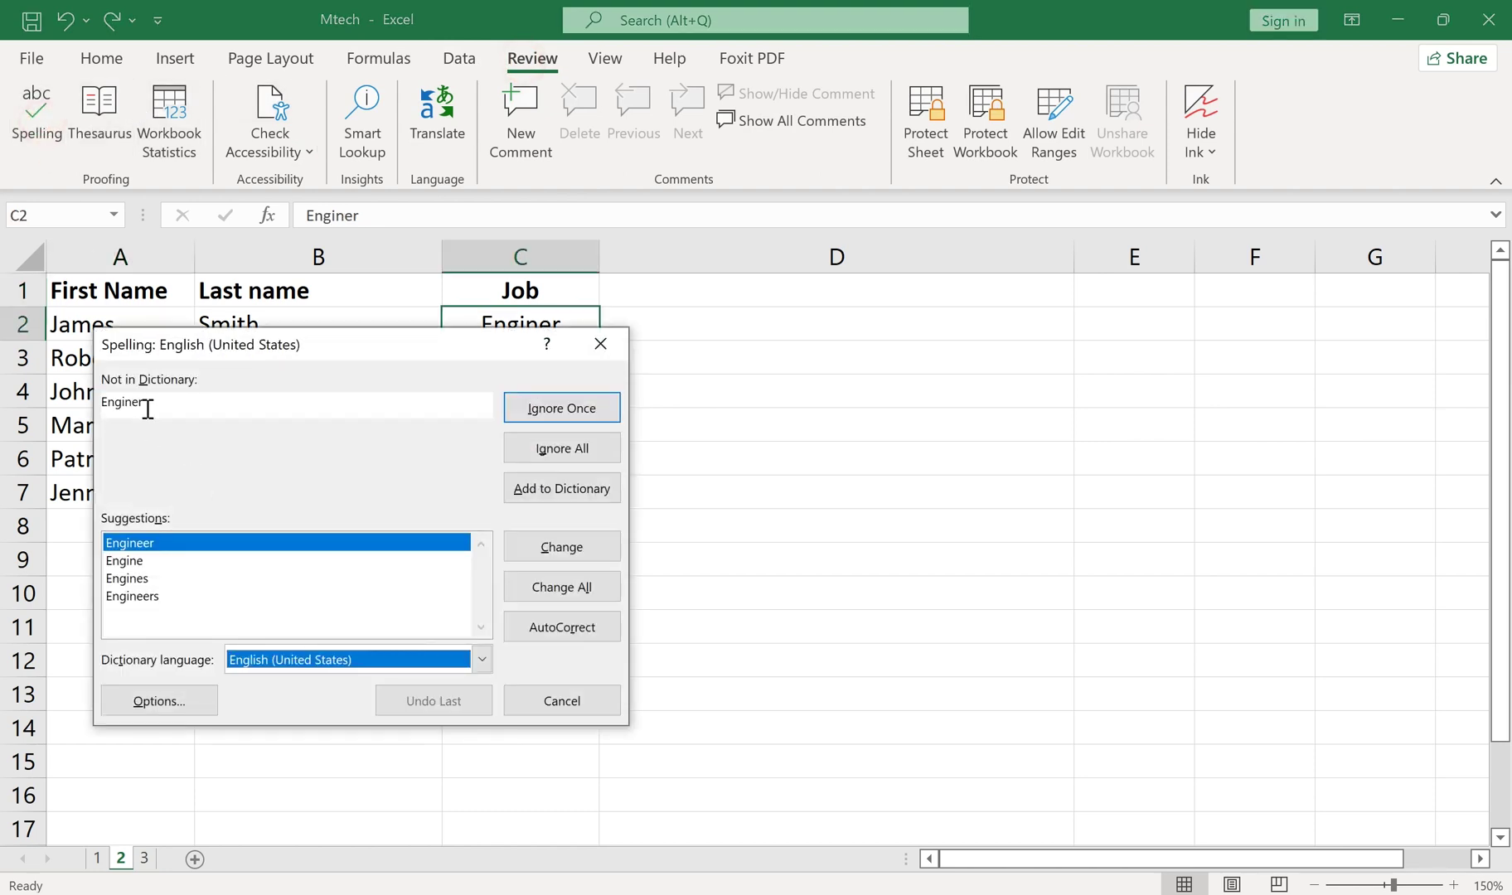
pyautogui.click(538, 554)
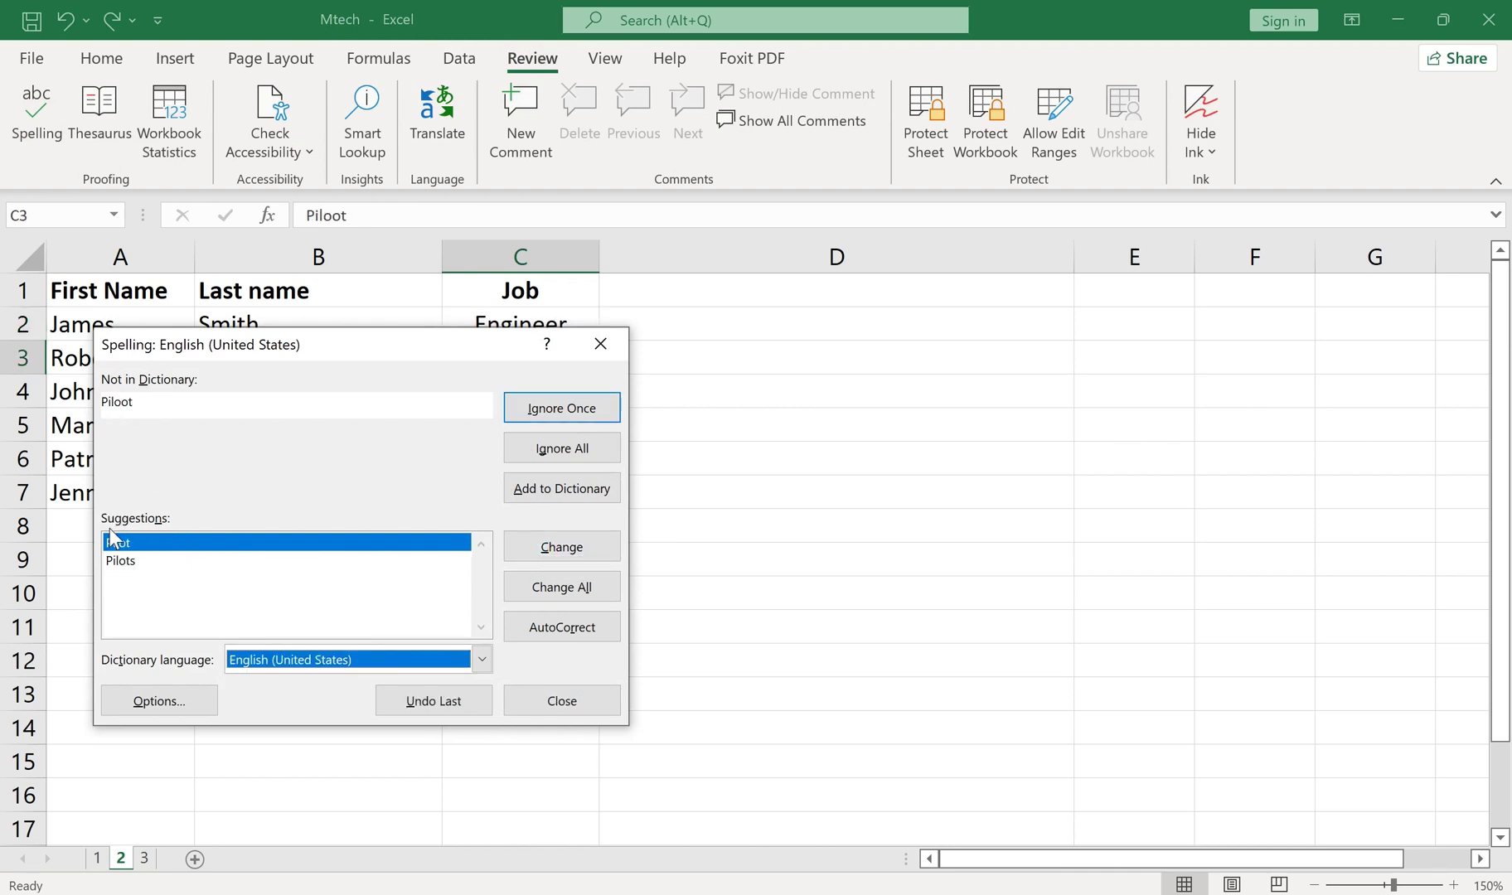
pyautogui.click(537, 547)
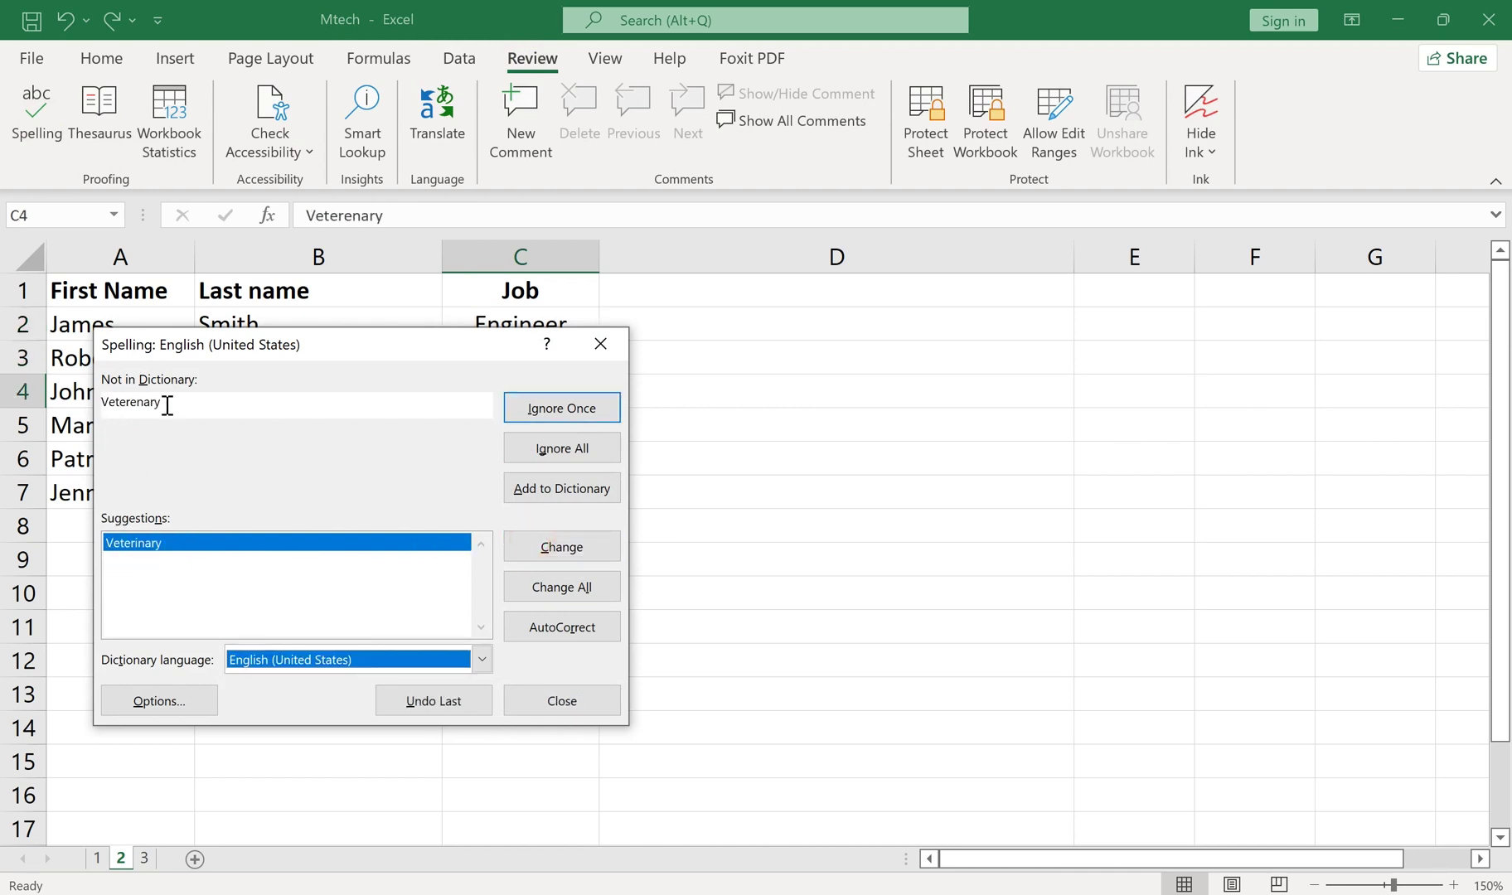
pyautogui.click(531, 547)
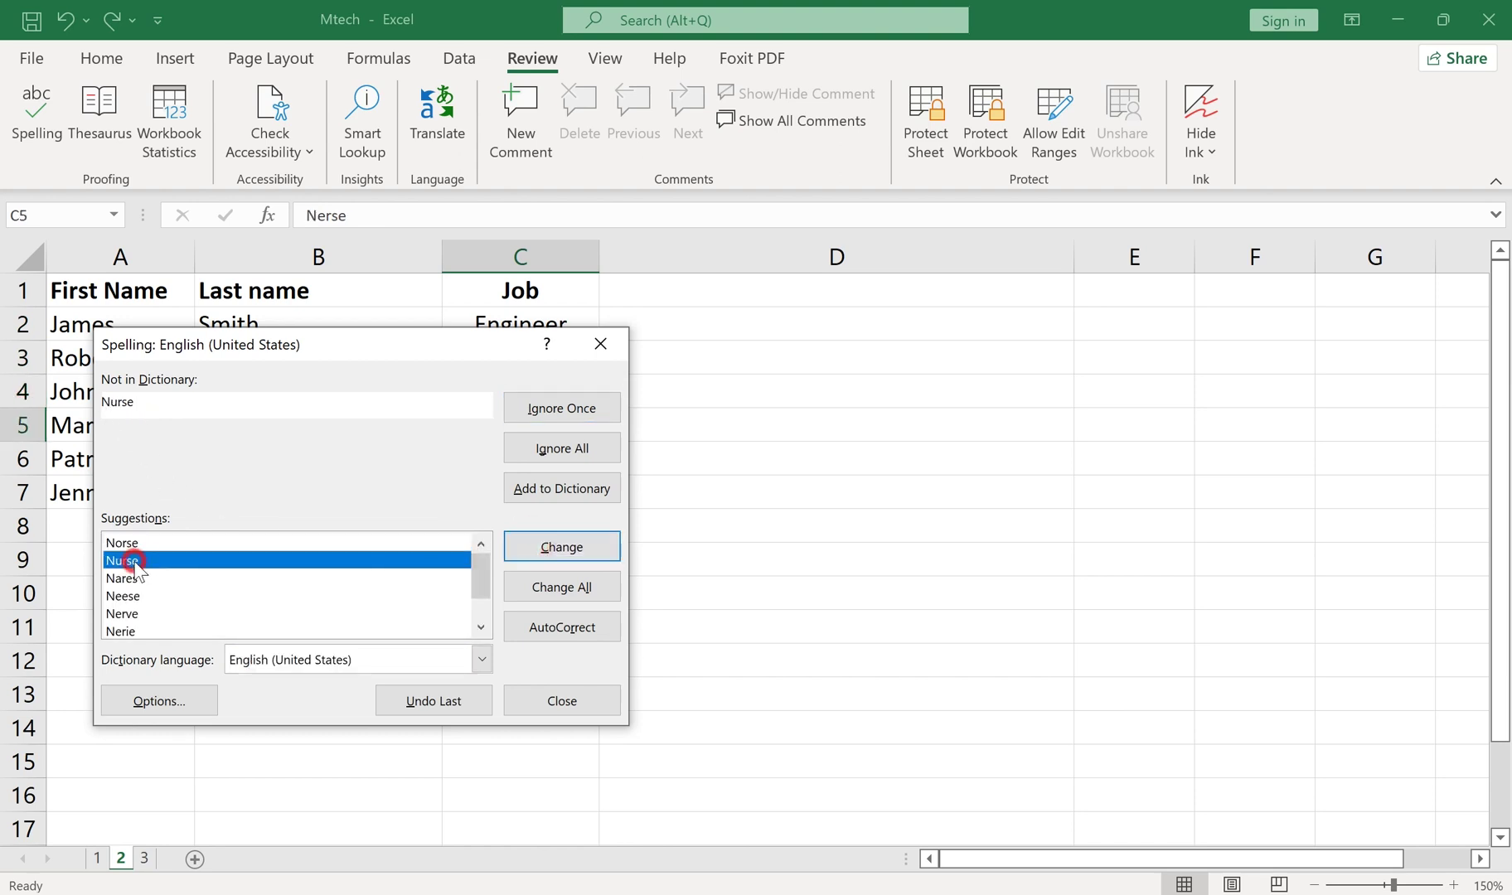
pyautogui.click(523, 547)
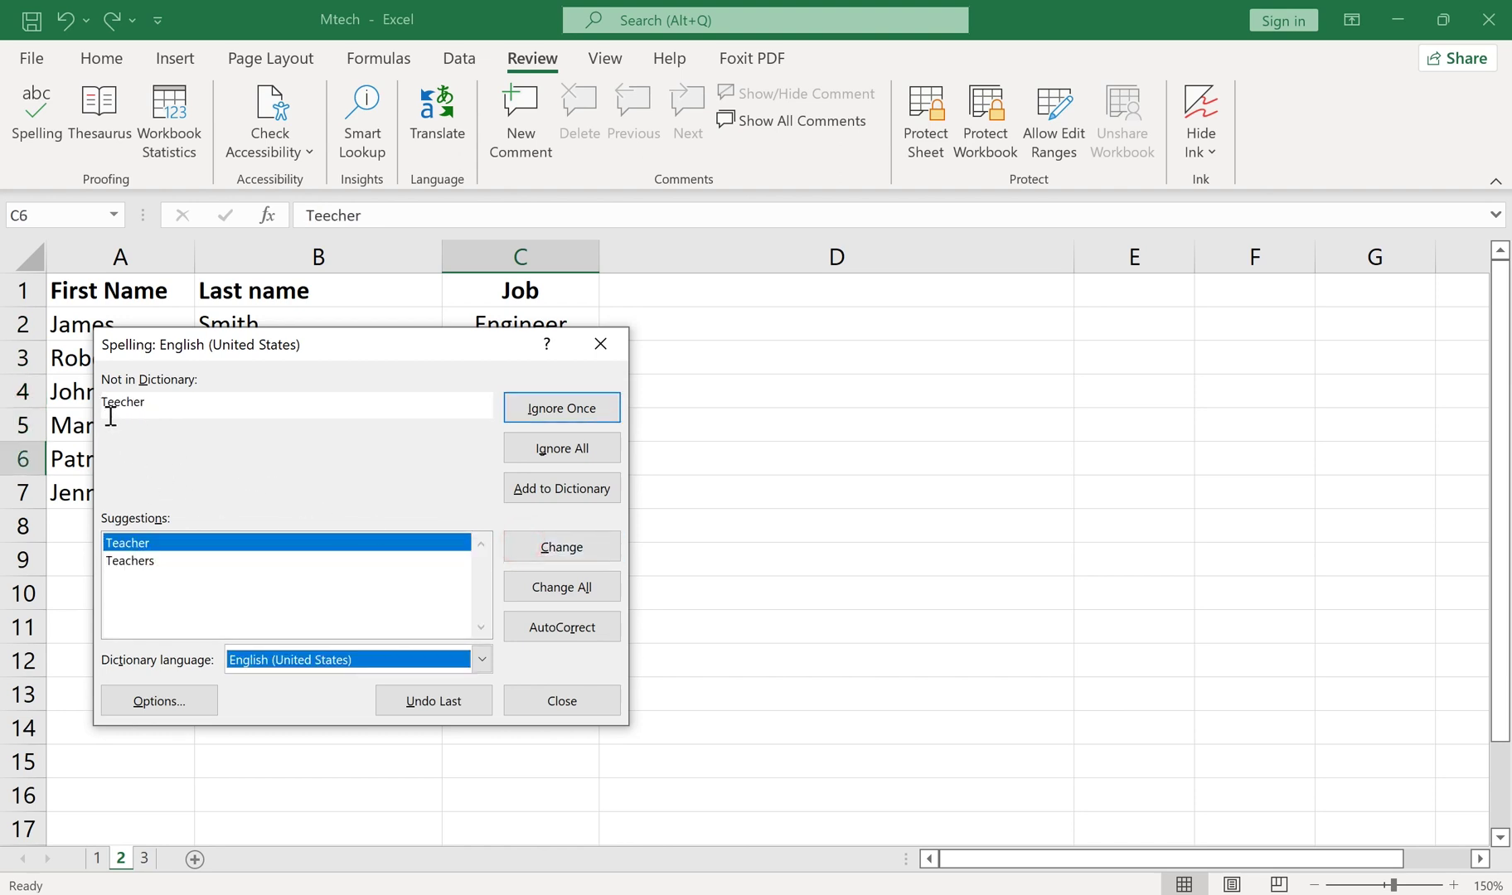
pyautogui.click(509, 540)
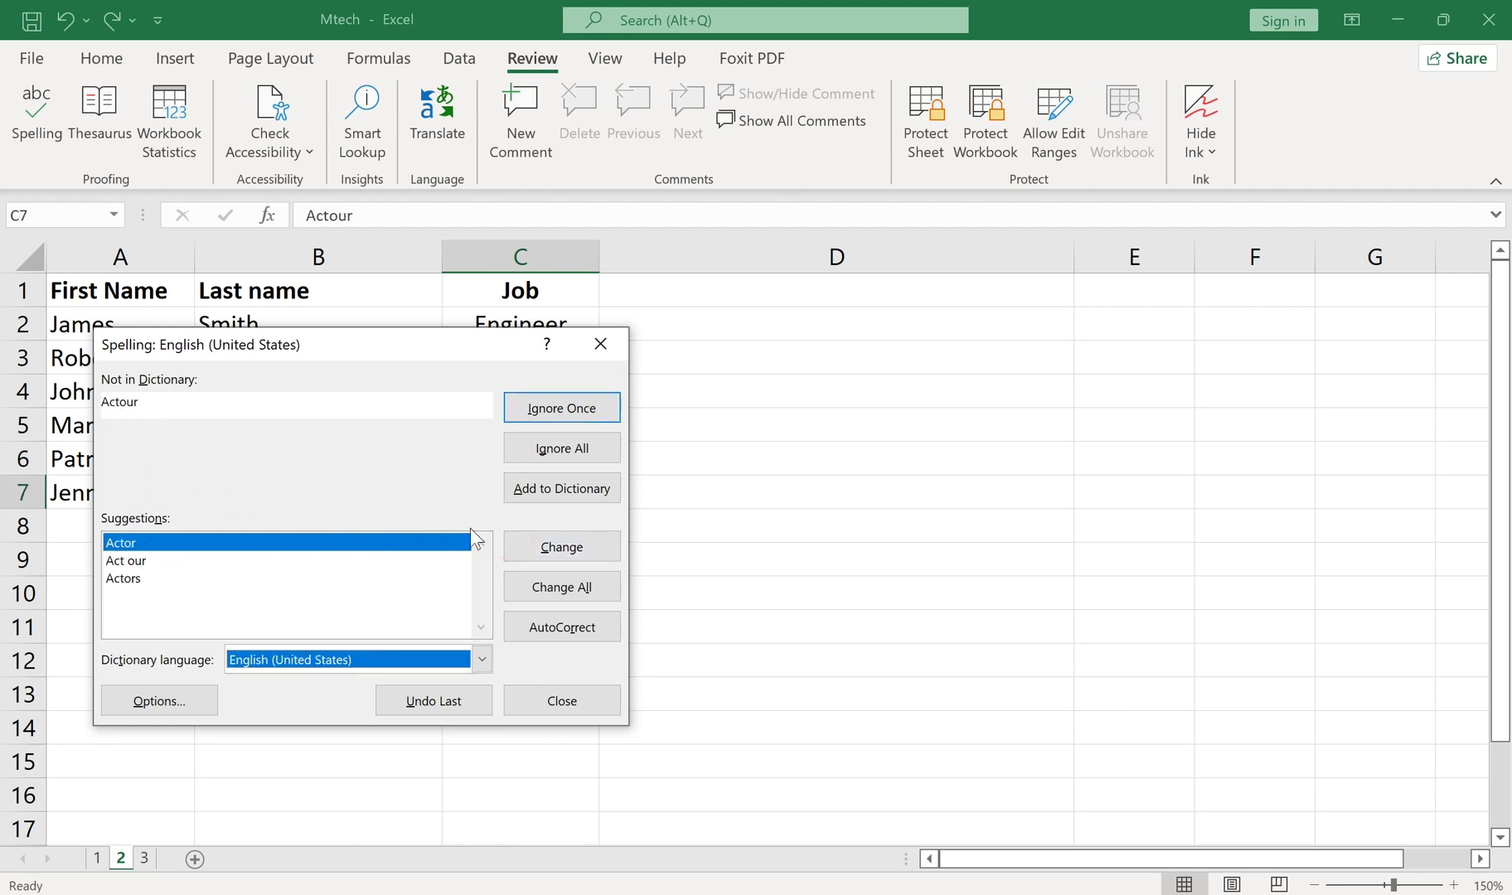
pyautogui.click(527, 545)
pyautogui.click(773, 525)
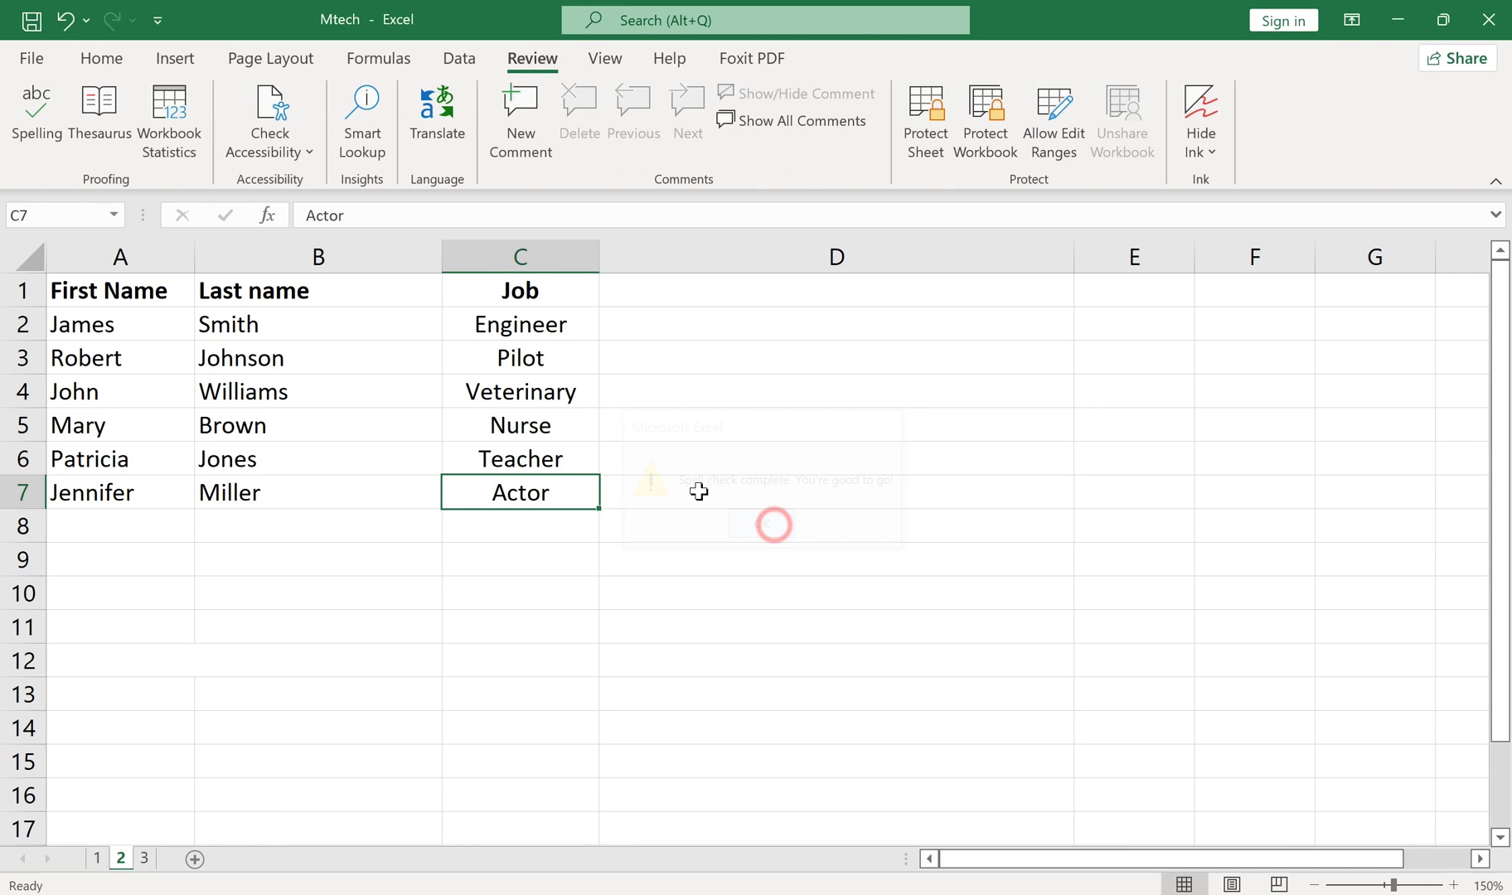
pyautogui.click(556, 517)
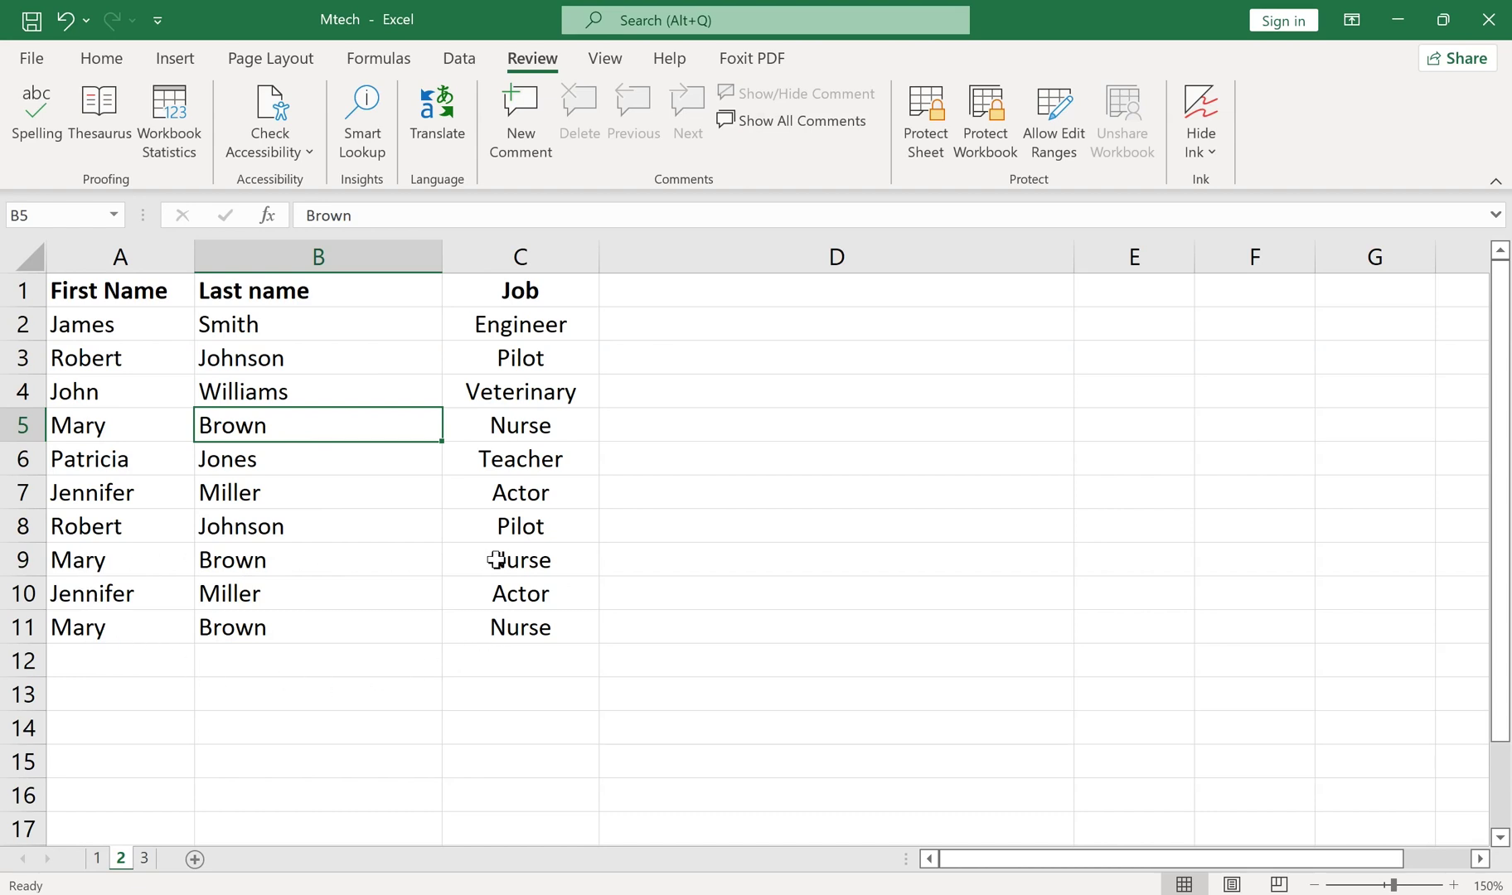
# Step: Run Data > Remove Duplicates across all three columns, deleting the four repeated rows
pyautogui.click(614, 424)
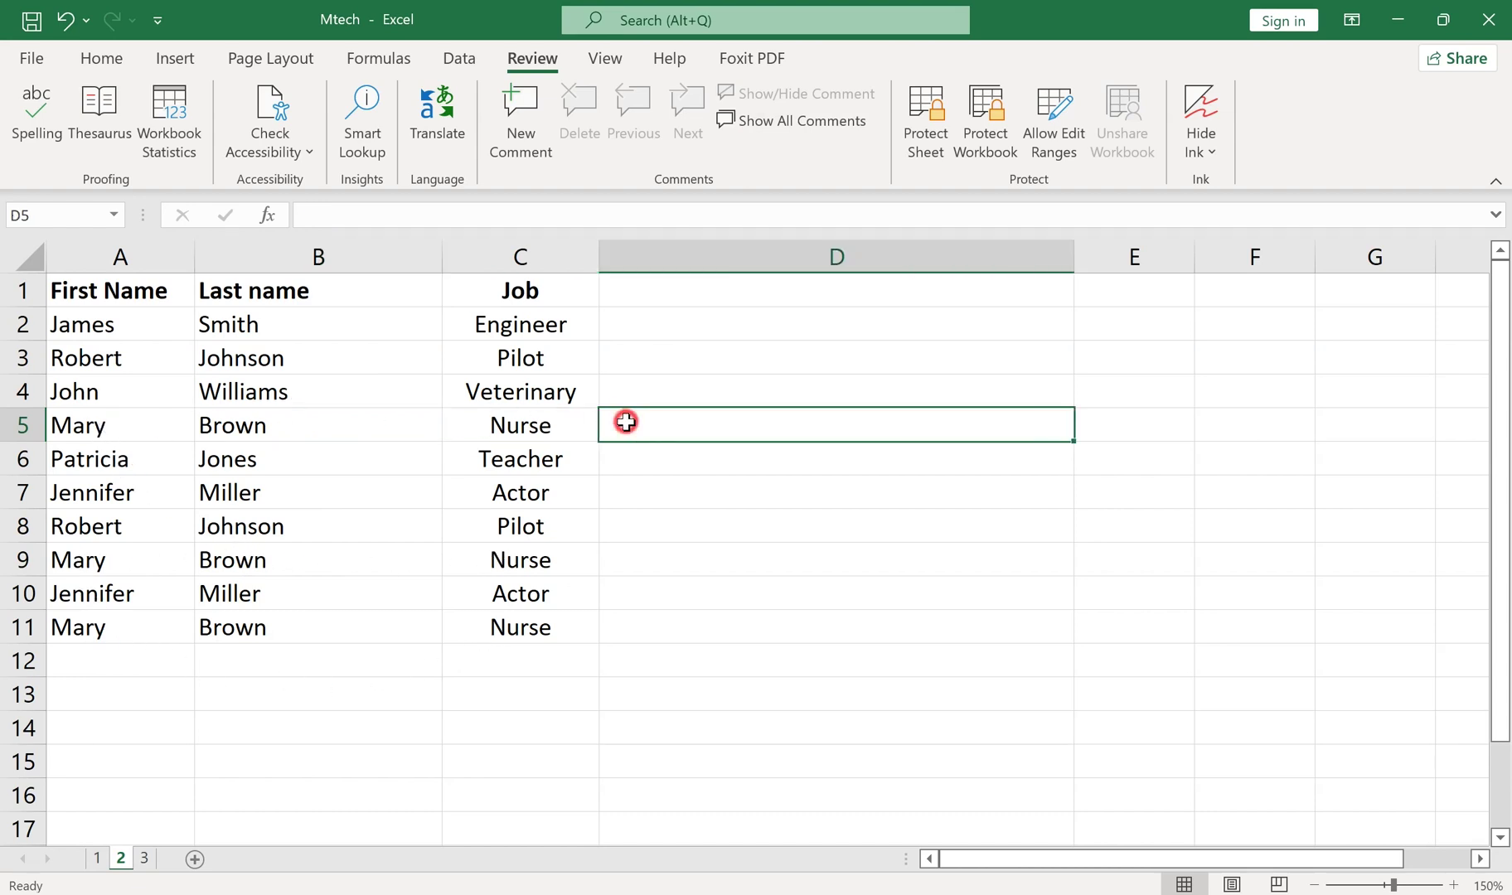
pyautogui.click(310, 435)
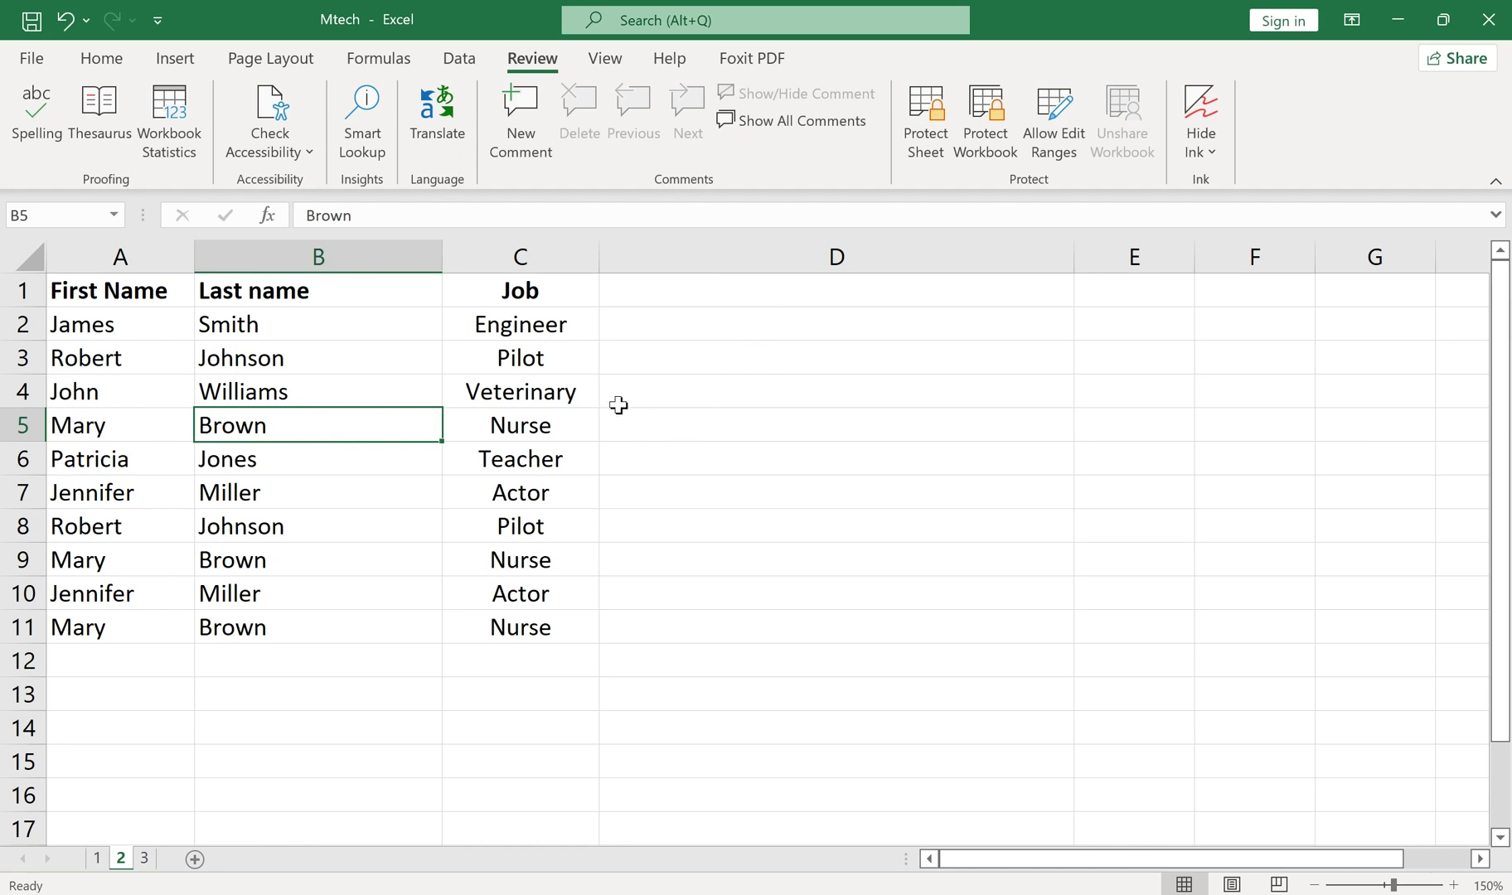
pyautogui.click(457, 60)
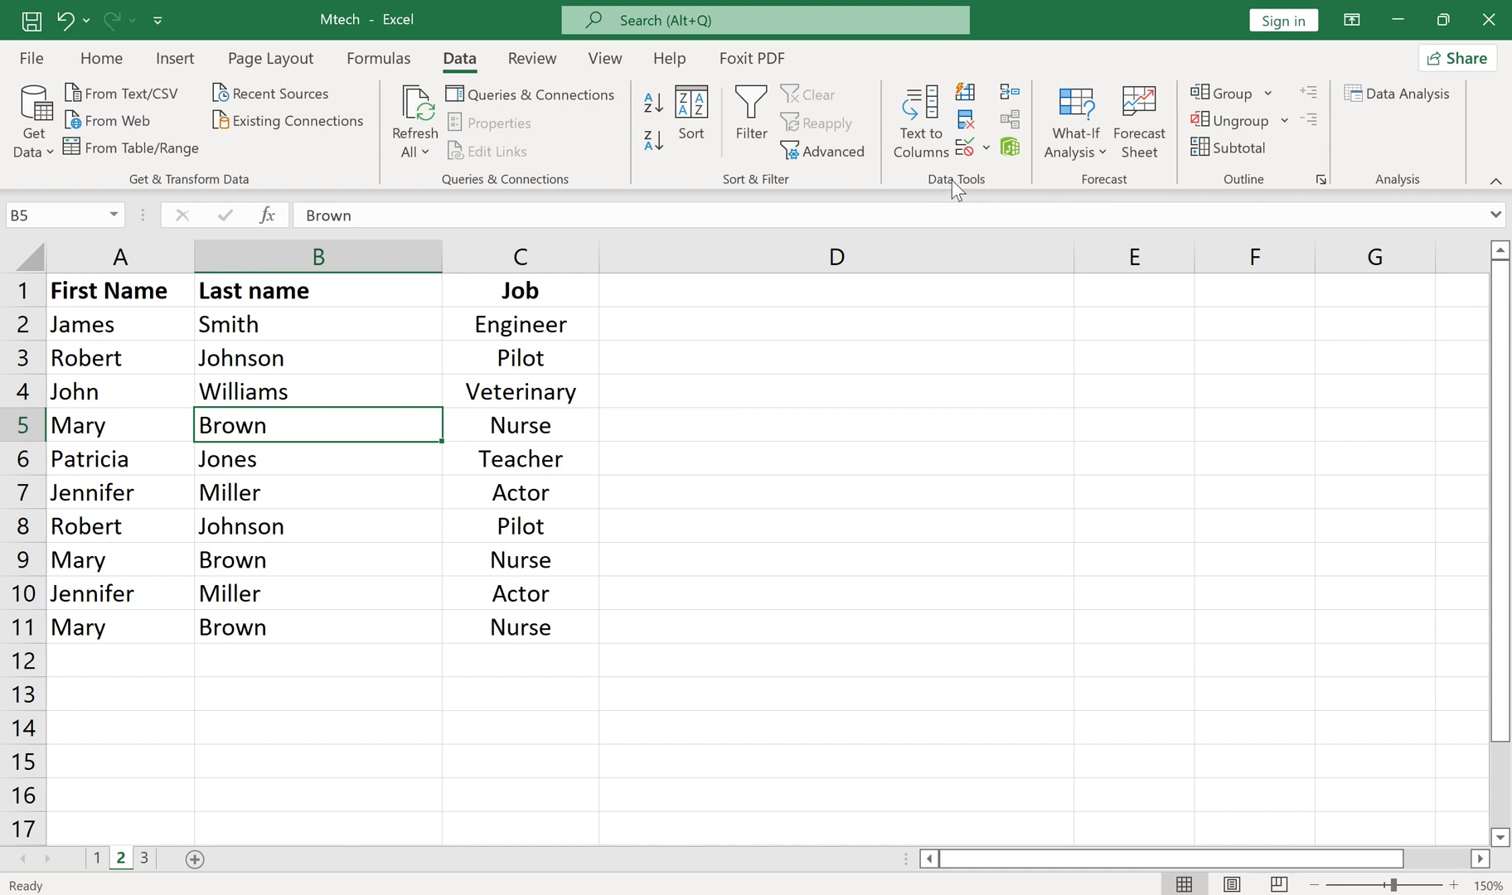
pyautogui.click(965, 124)
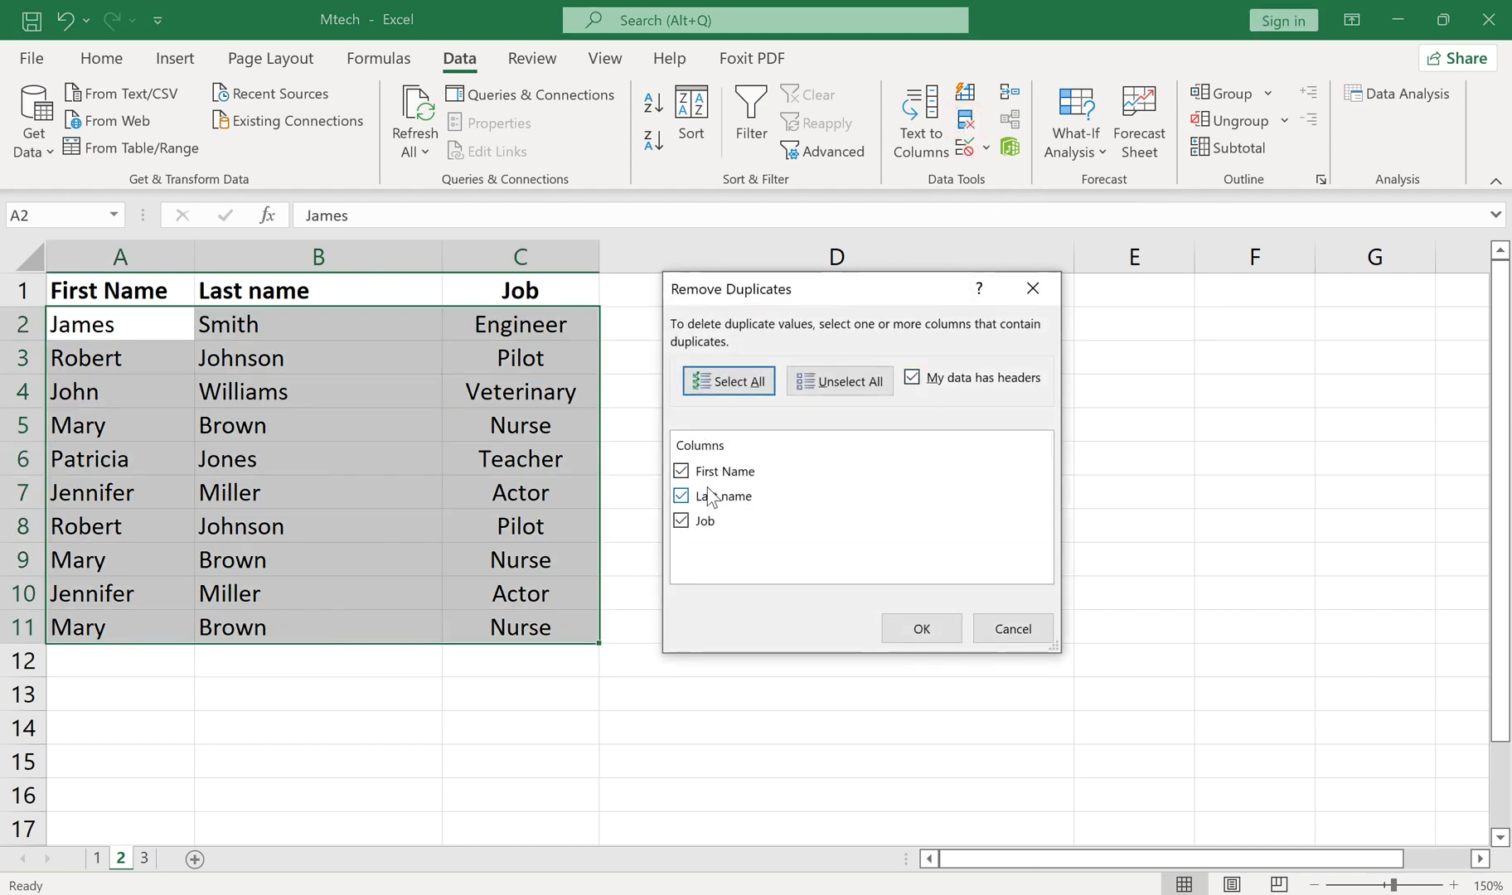
pyautogui.click(922, 628)
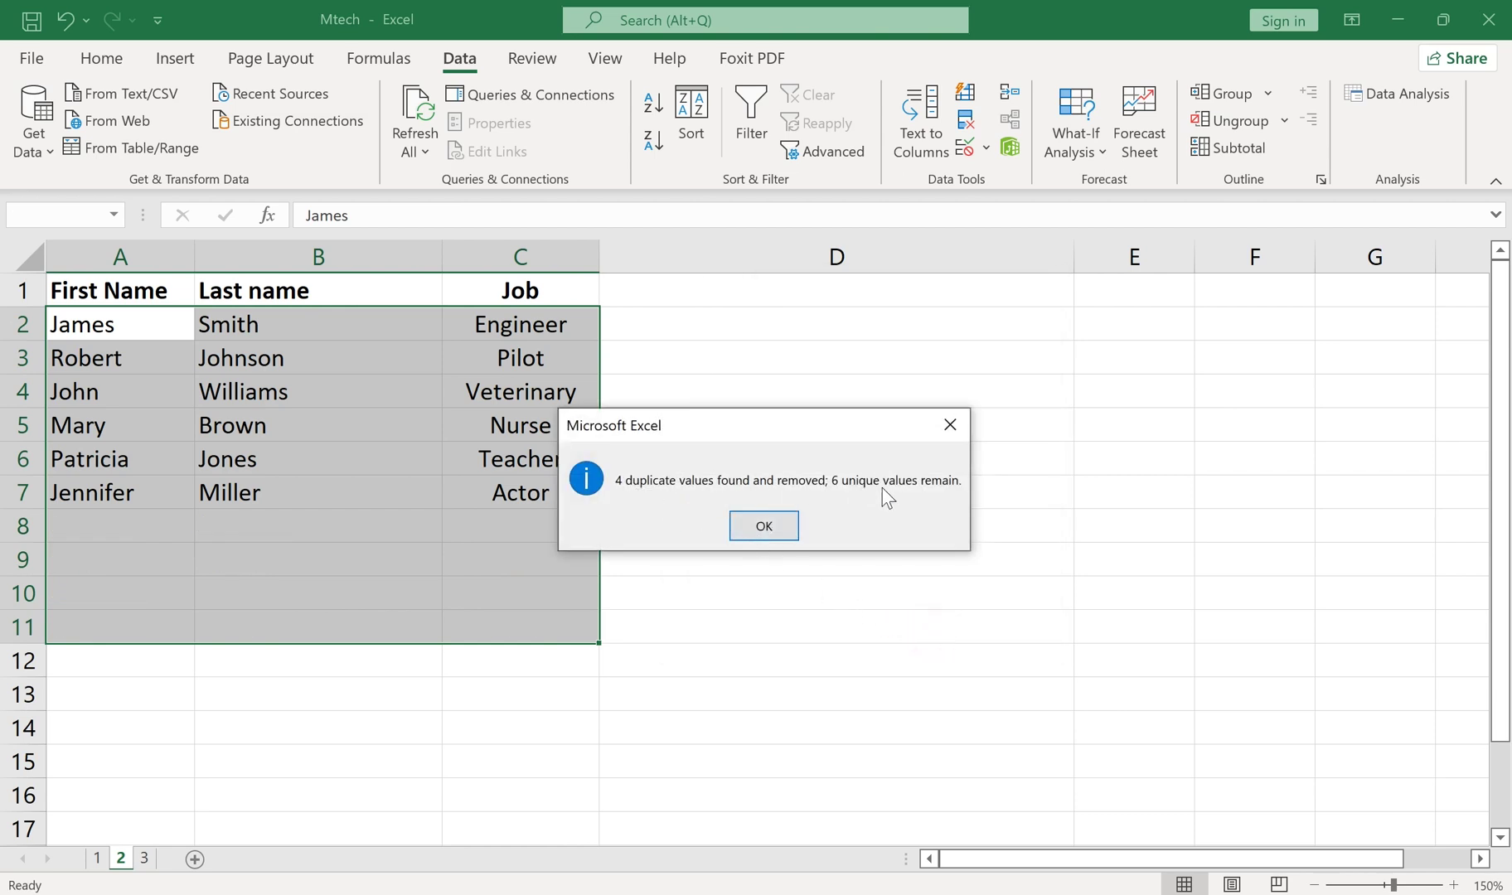
pyautogui.click(764, 526)
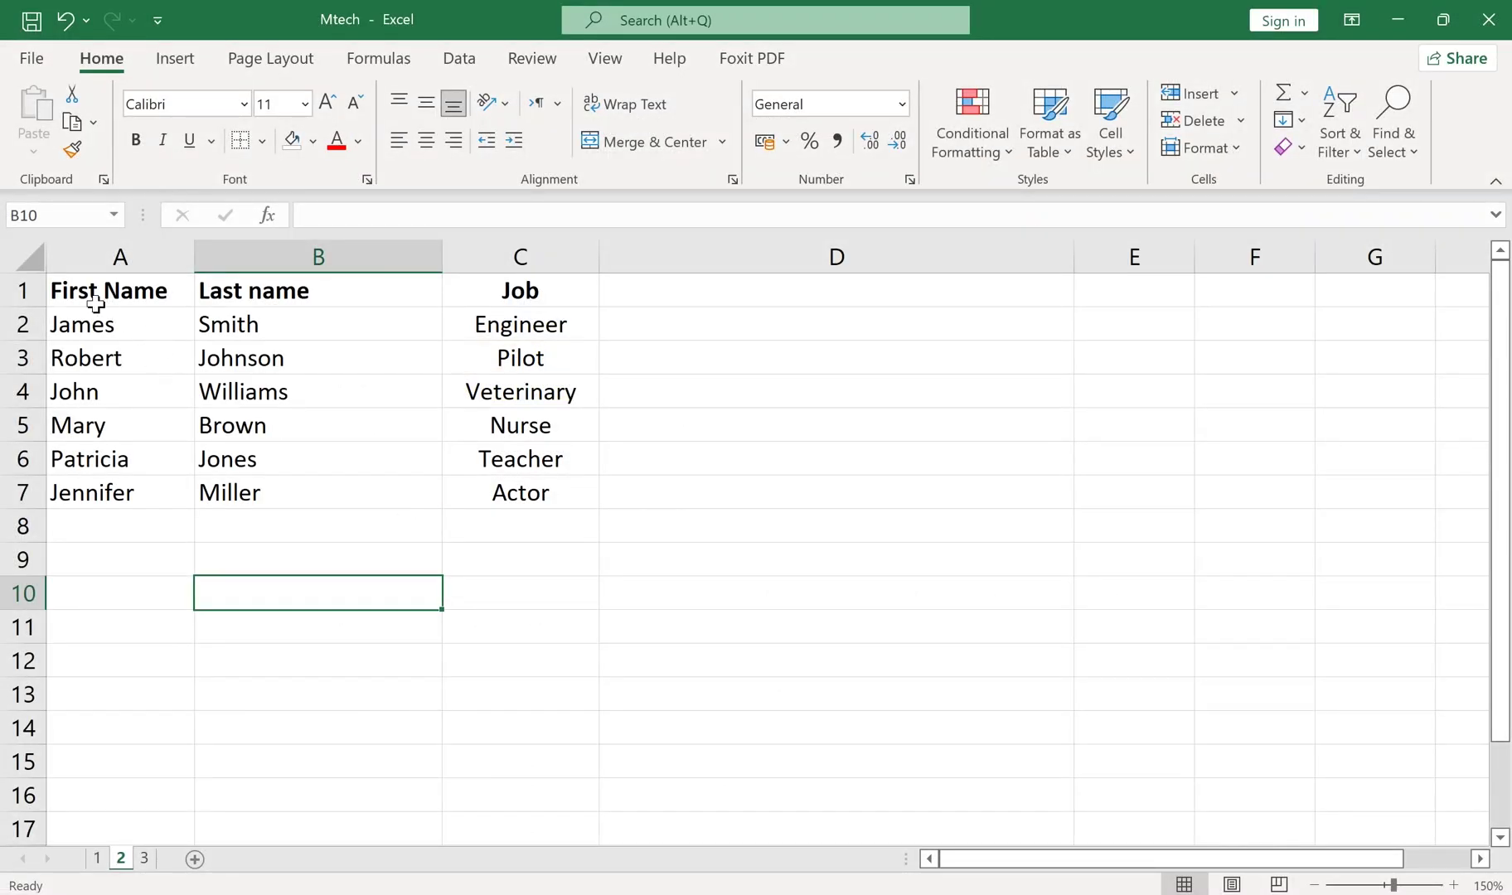
# Step: Give table A1:C7 All Borders plus a Thick Outside Border
pyautogui.moveTo(85, 292); pyautogui.dragTo(475, 492)
pyautogui.click(261, 143)
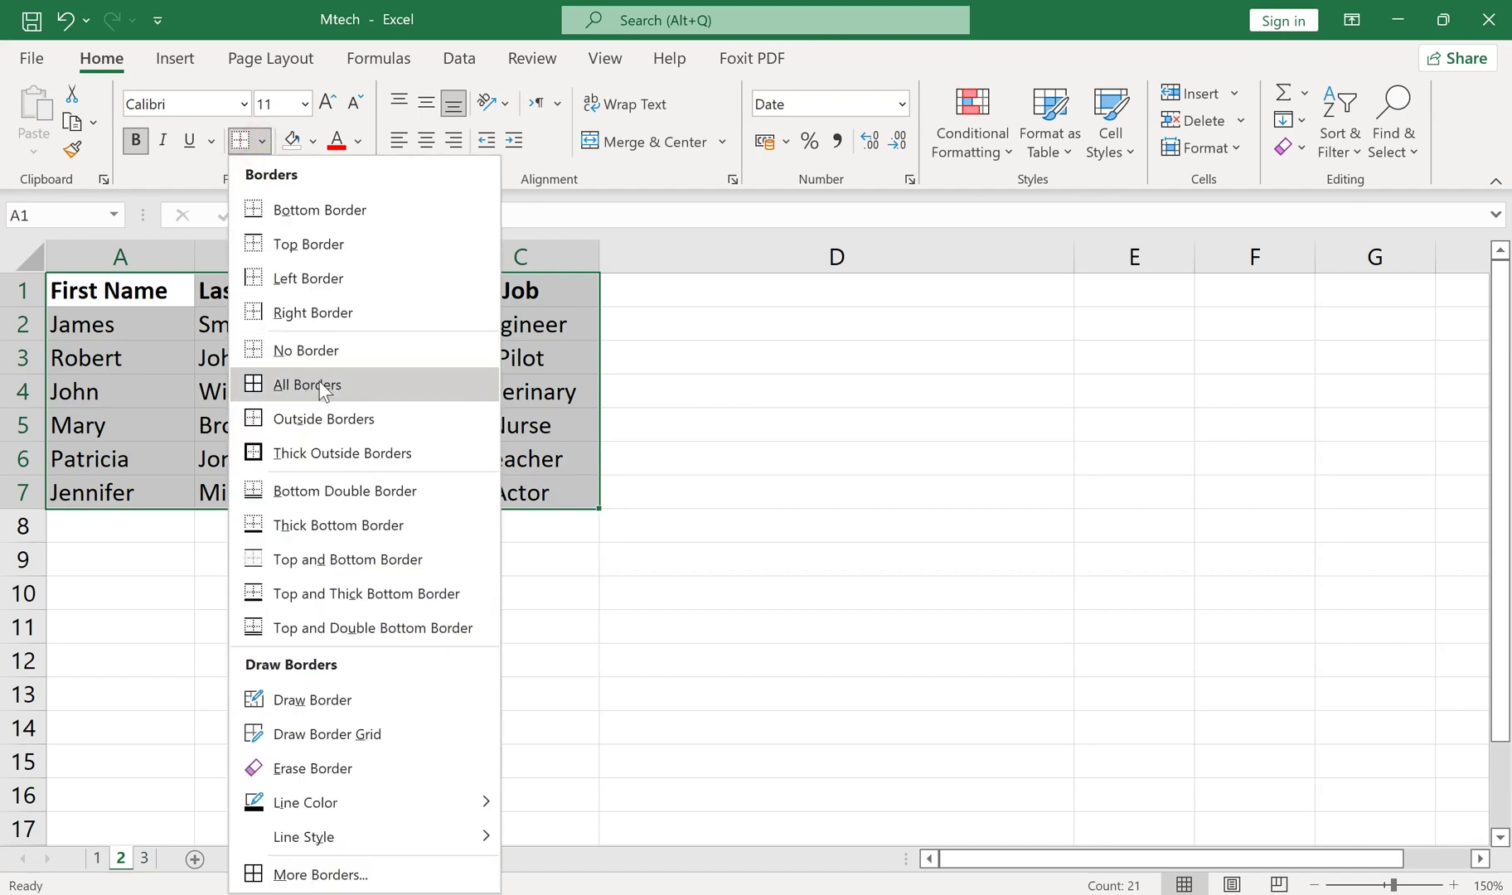
pyautogui.click(311, 382)
pyautogui.click(412, 575)
pyautogui.moveTo(516, 495); pyautogui.dragTo(121, 307)
pyautogui.click(262, 141)
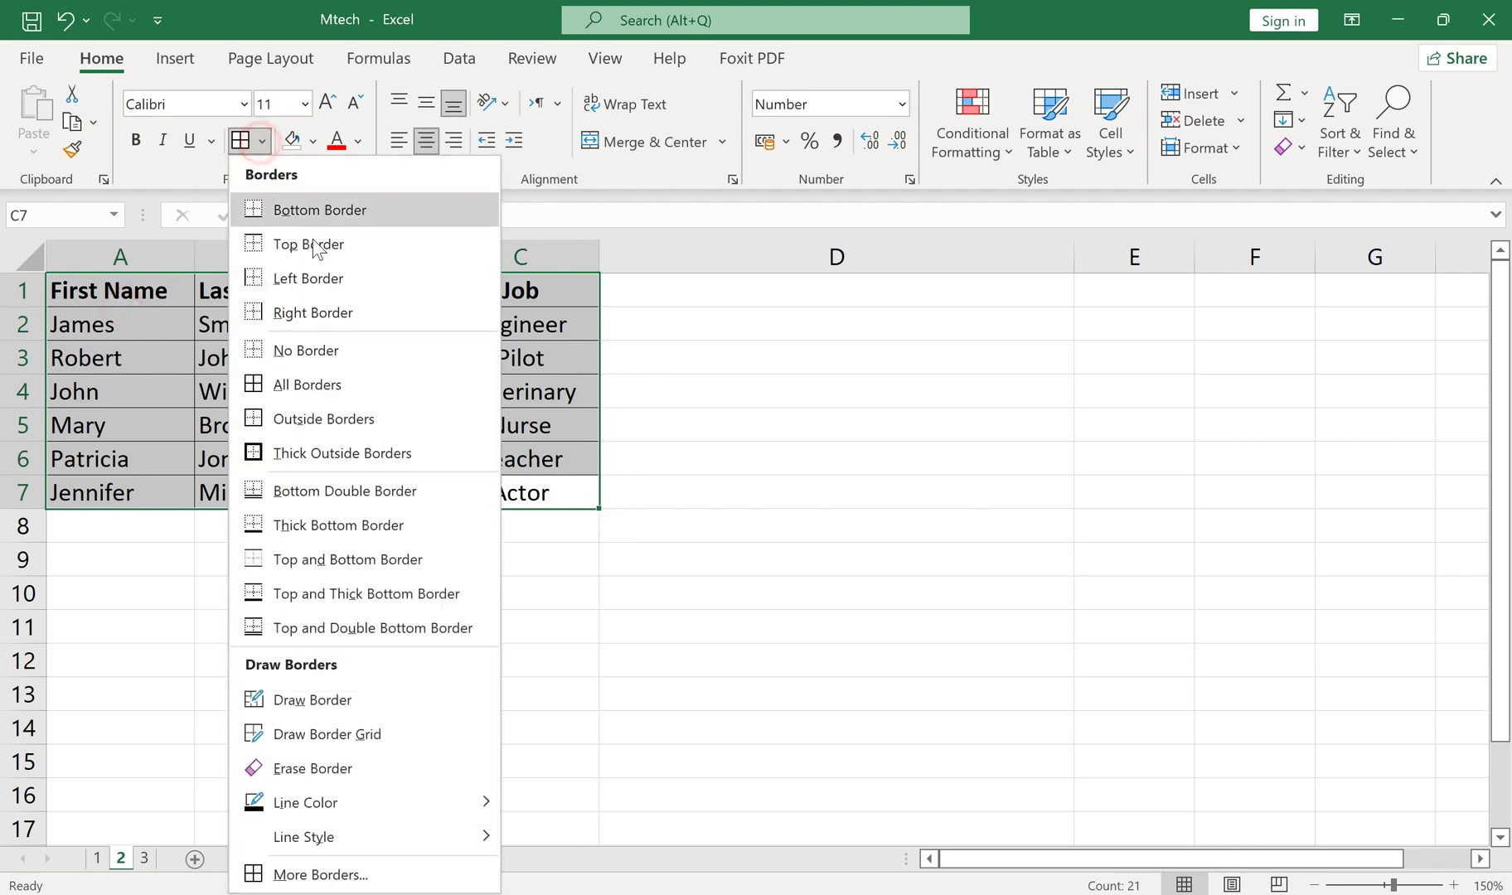
pyautogui.click(342, 454)
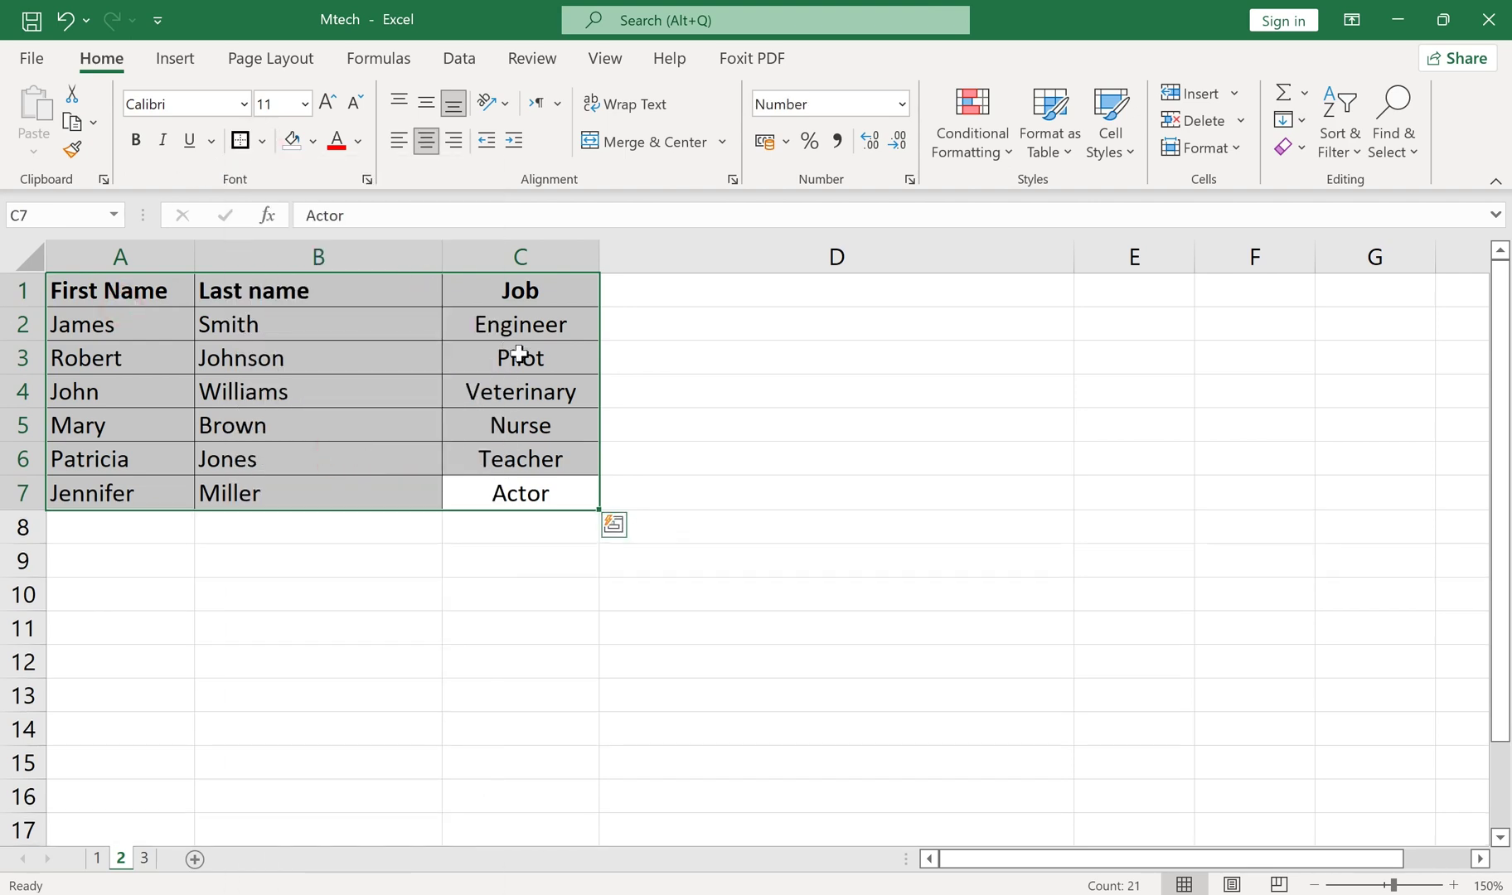
pyautogui.moveTo(519, 492); pyautogui.dragTo(155, 324)
pyautogui.click(259, 143)
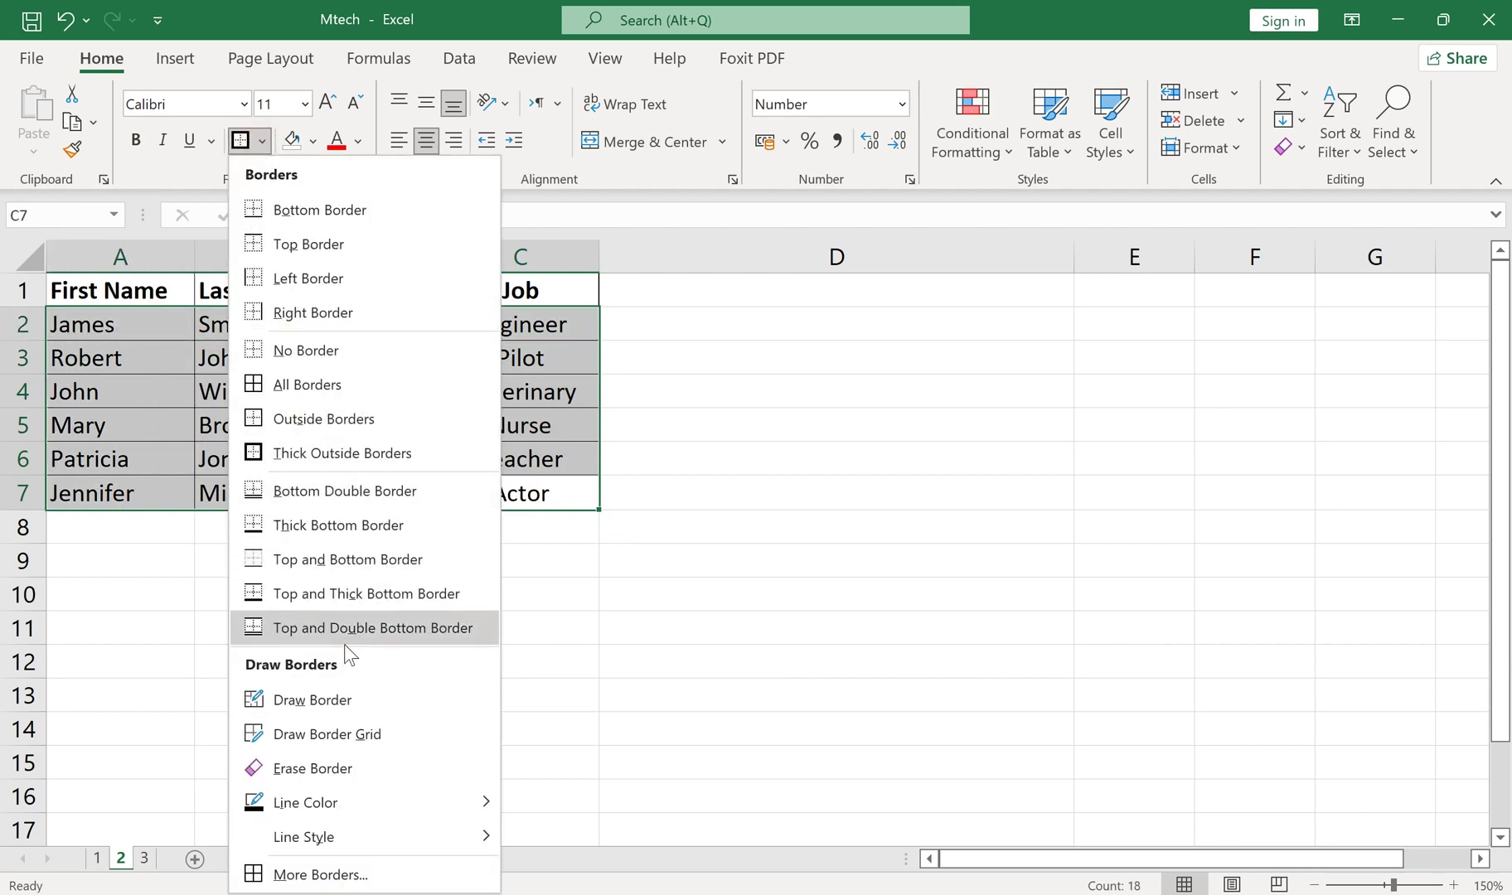
pyautogui.click(585, 667)
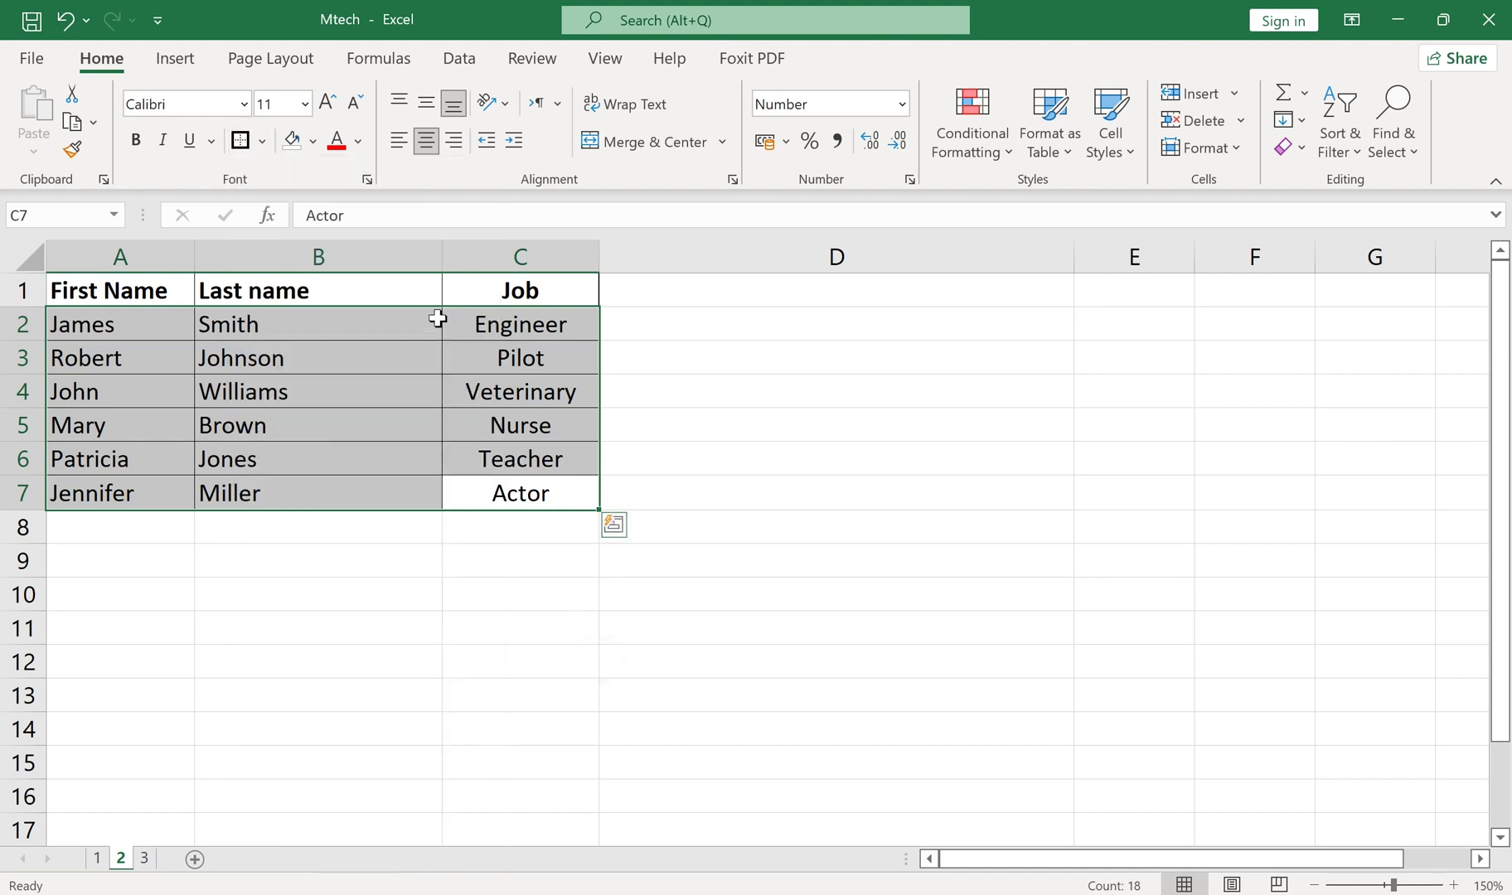
# Step: Fill the header cells A1:C1 with light gold
pyautogui.click(492, 292)
pyautogui.moveTo(492, 293); pyautogui.dragTo(179, 294)
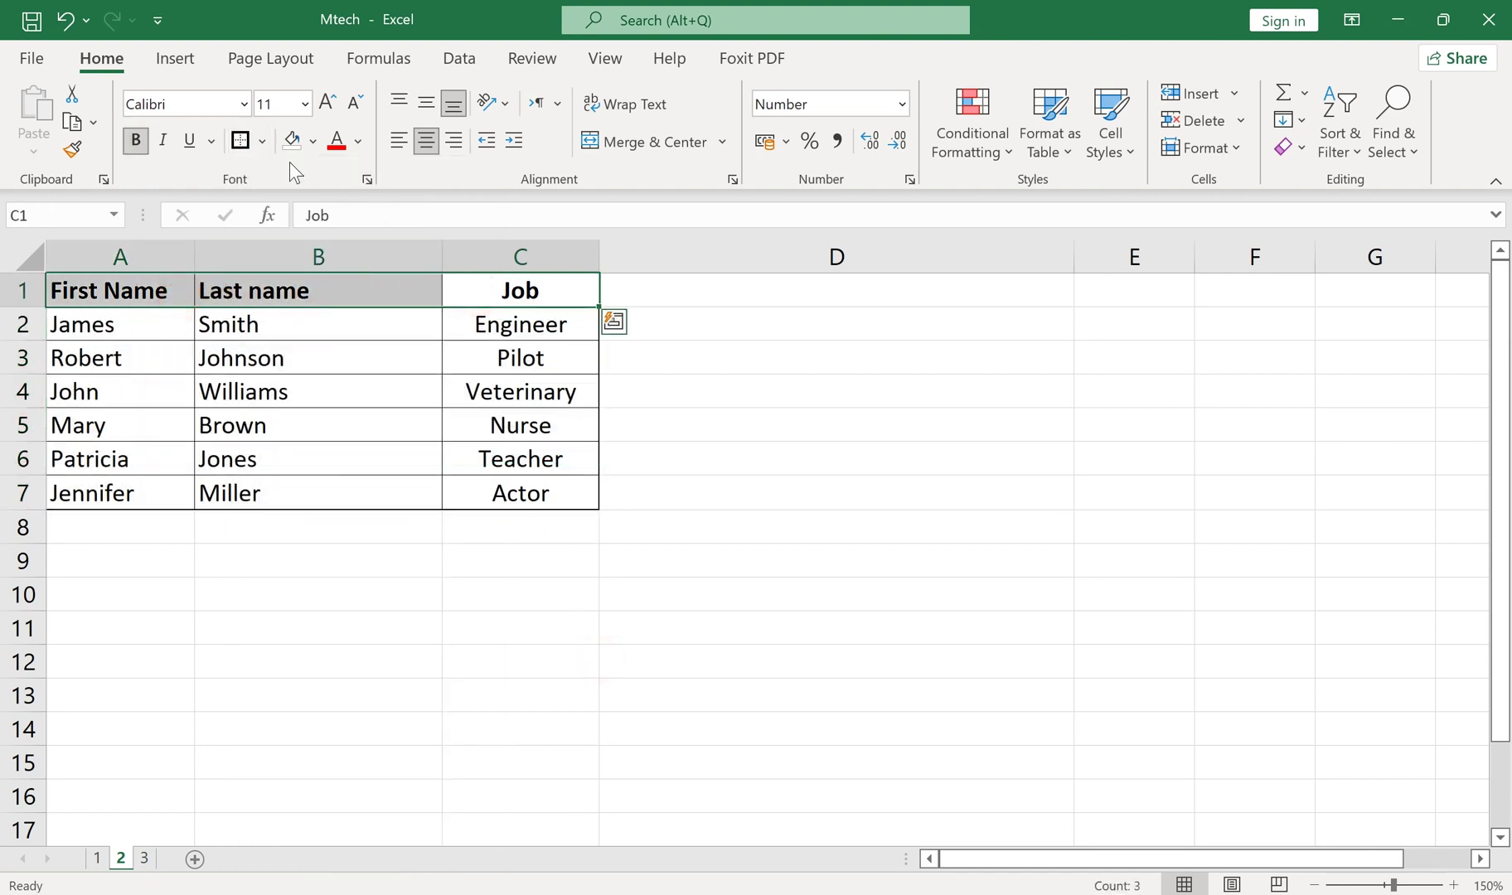
pyautogui.click(312, 142)
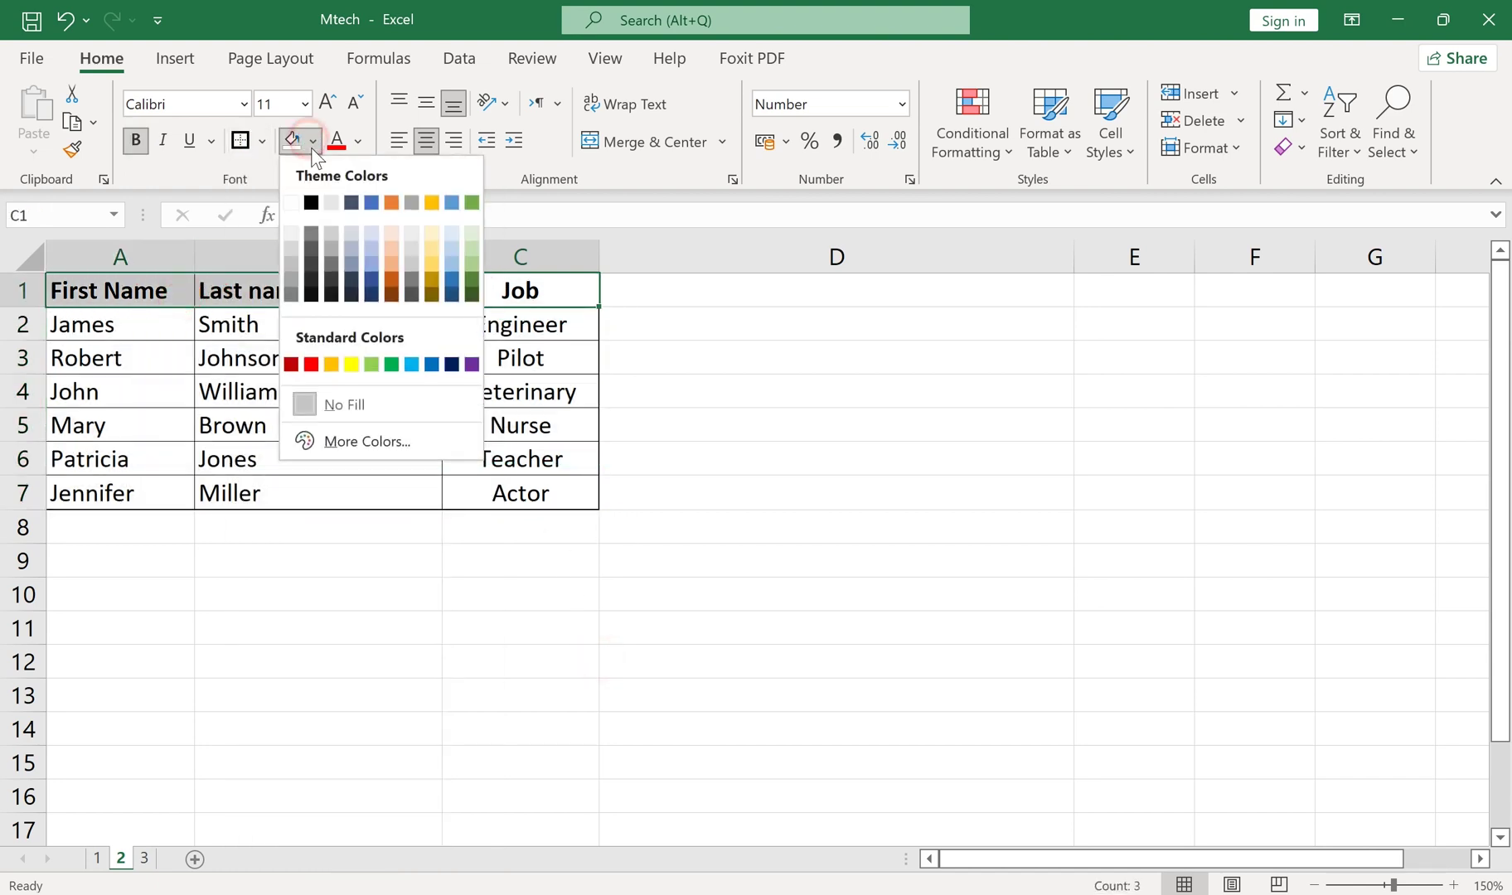
pyautogui.click(434, 247)
pyautogui.click(695, 618)
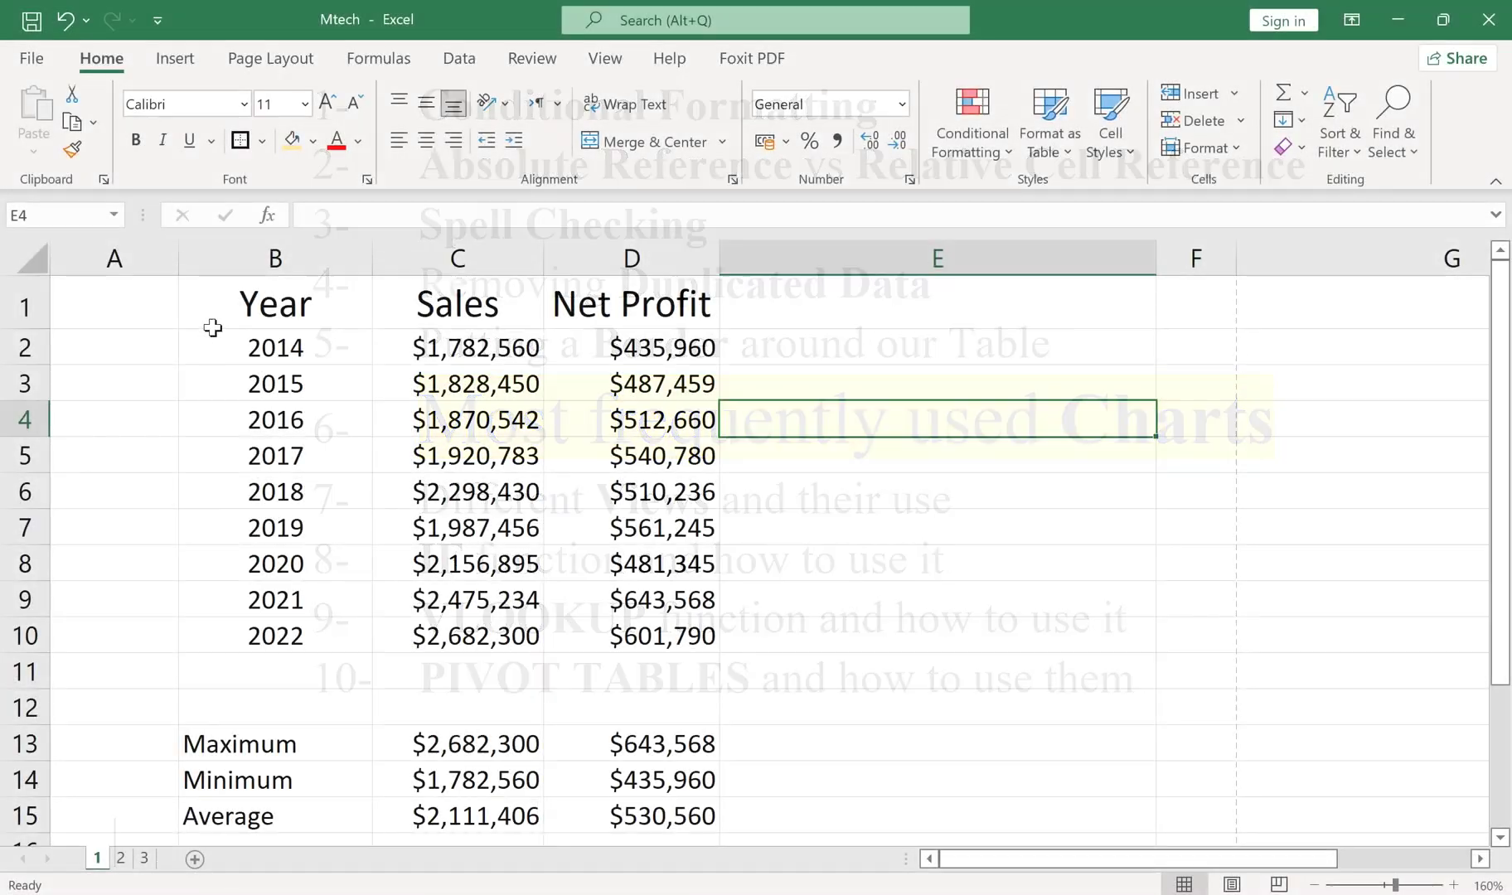
pyautogui.moveTo(228, 306); pyautogui.dragTo(663, 634)
pyautogui.click(881, 690)
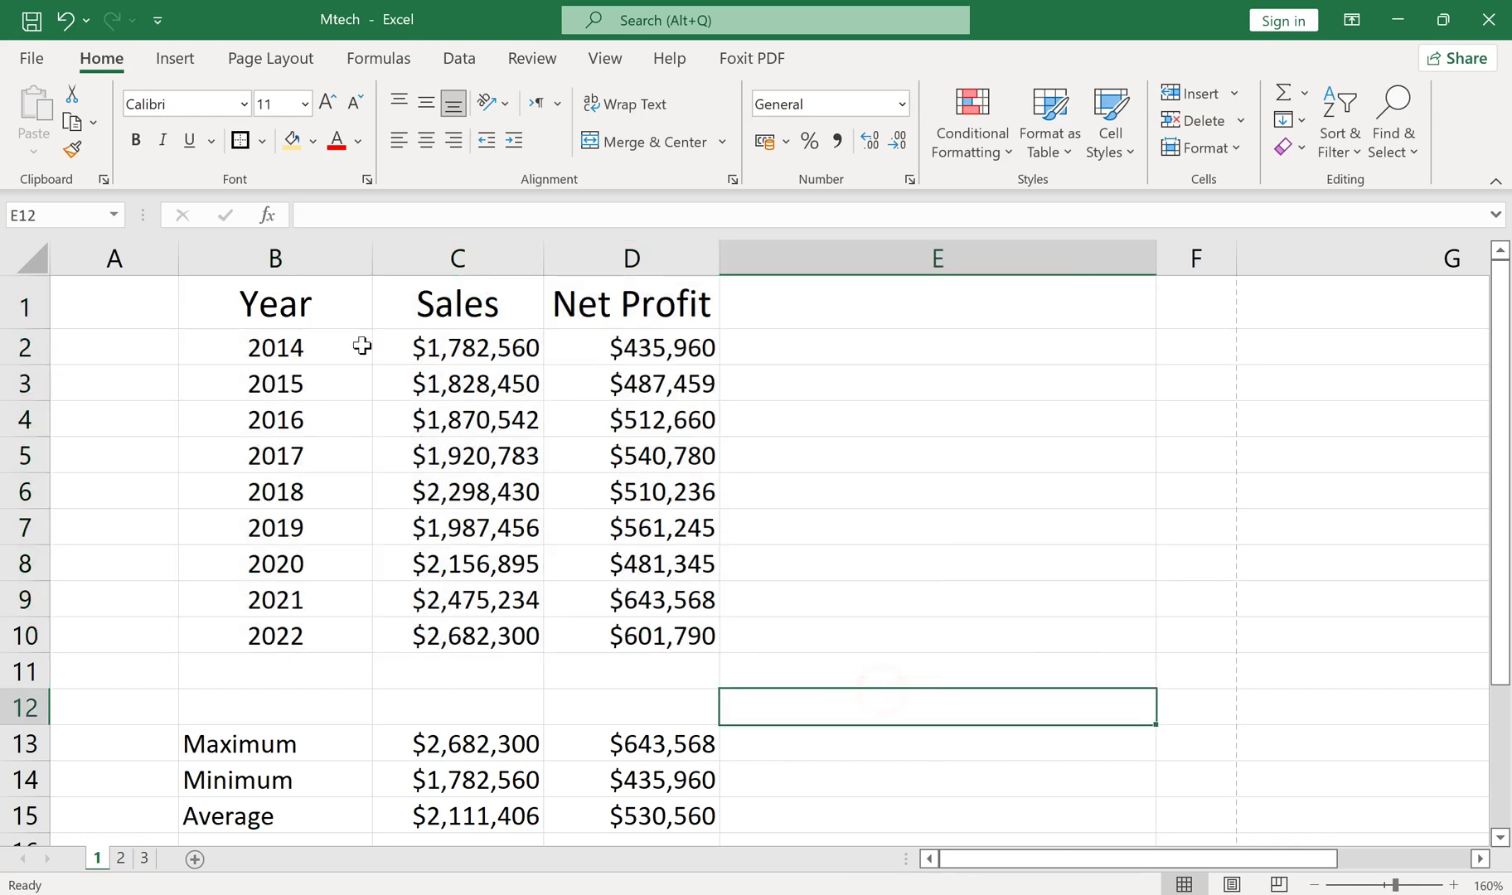
pyautogui.moveTo(276, 303); pyautogui.dragTo(642, 634)
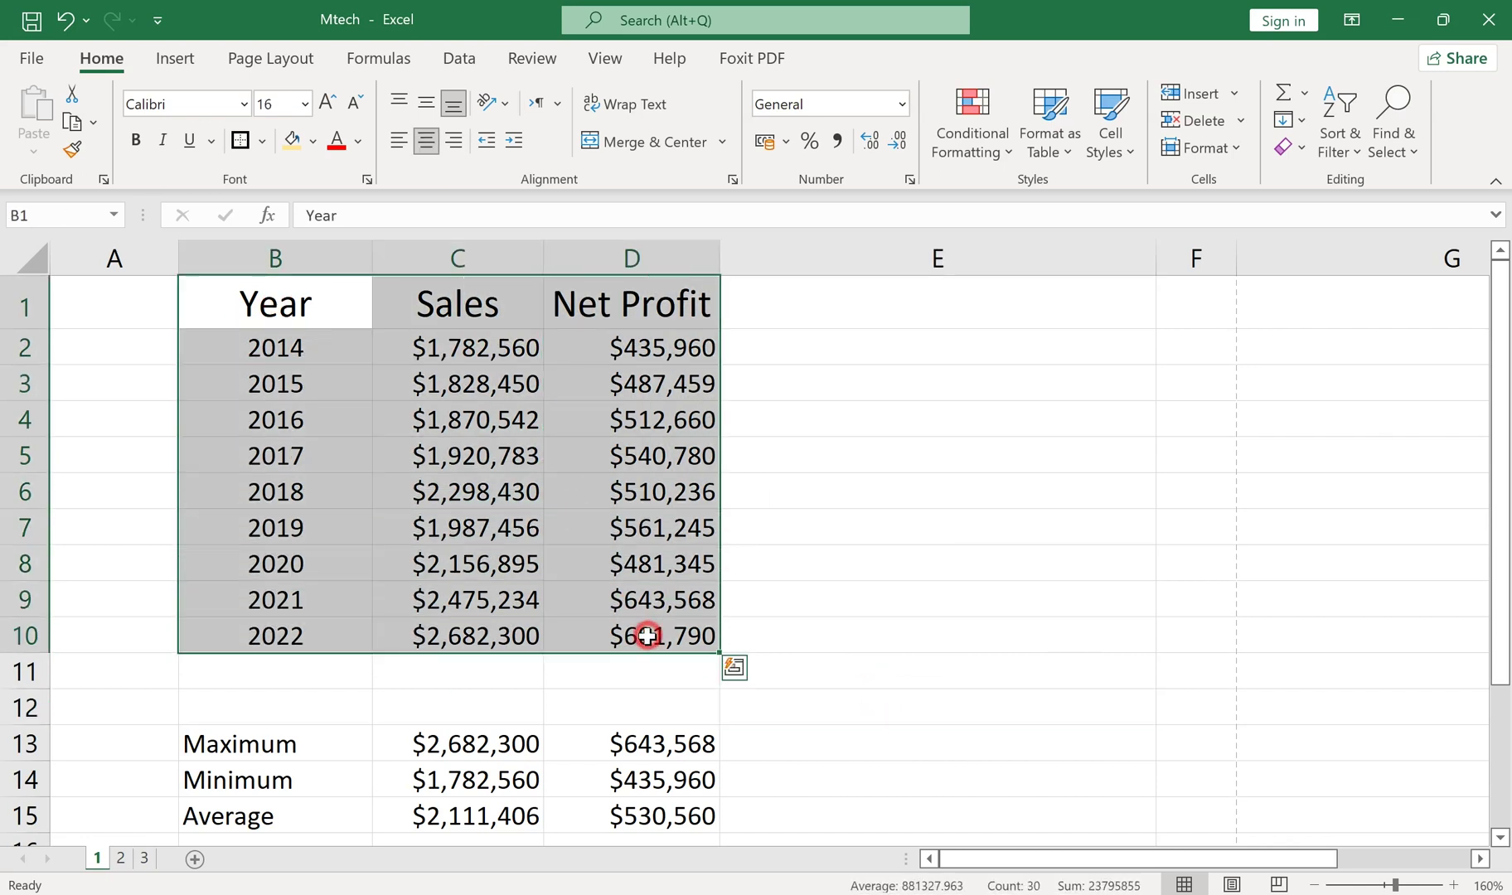
pyautogui.click(170, 58)
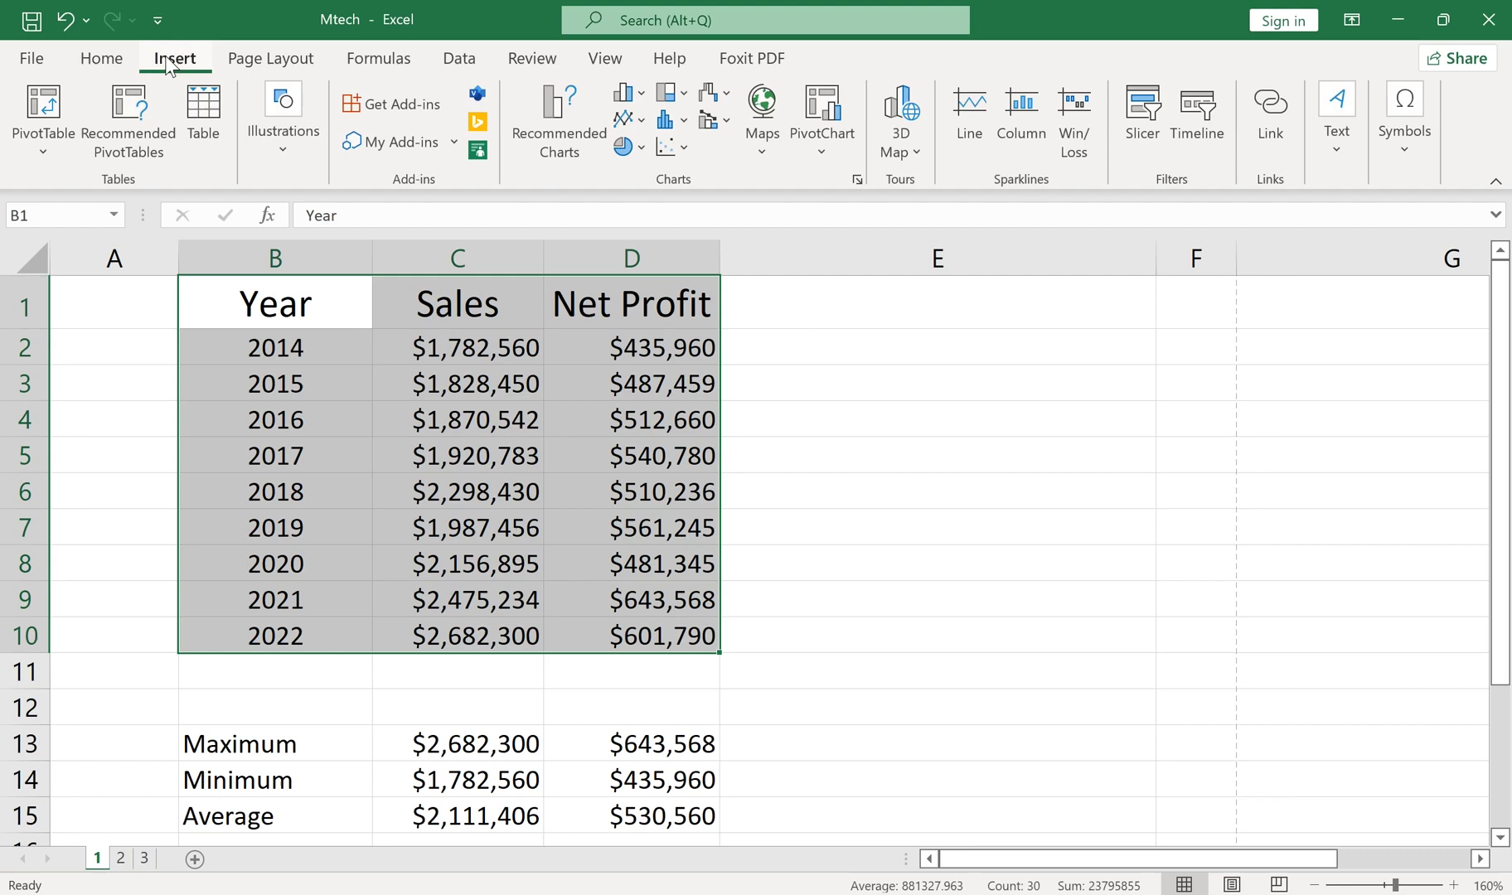
pyautogui.click(538, 145)
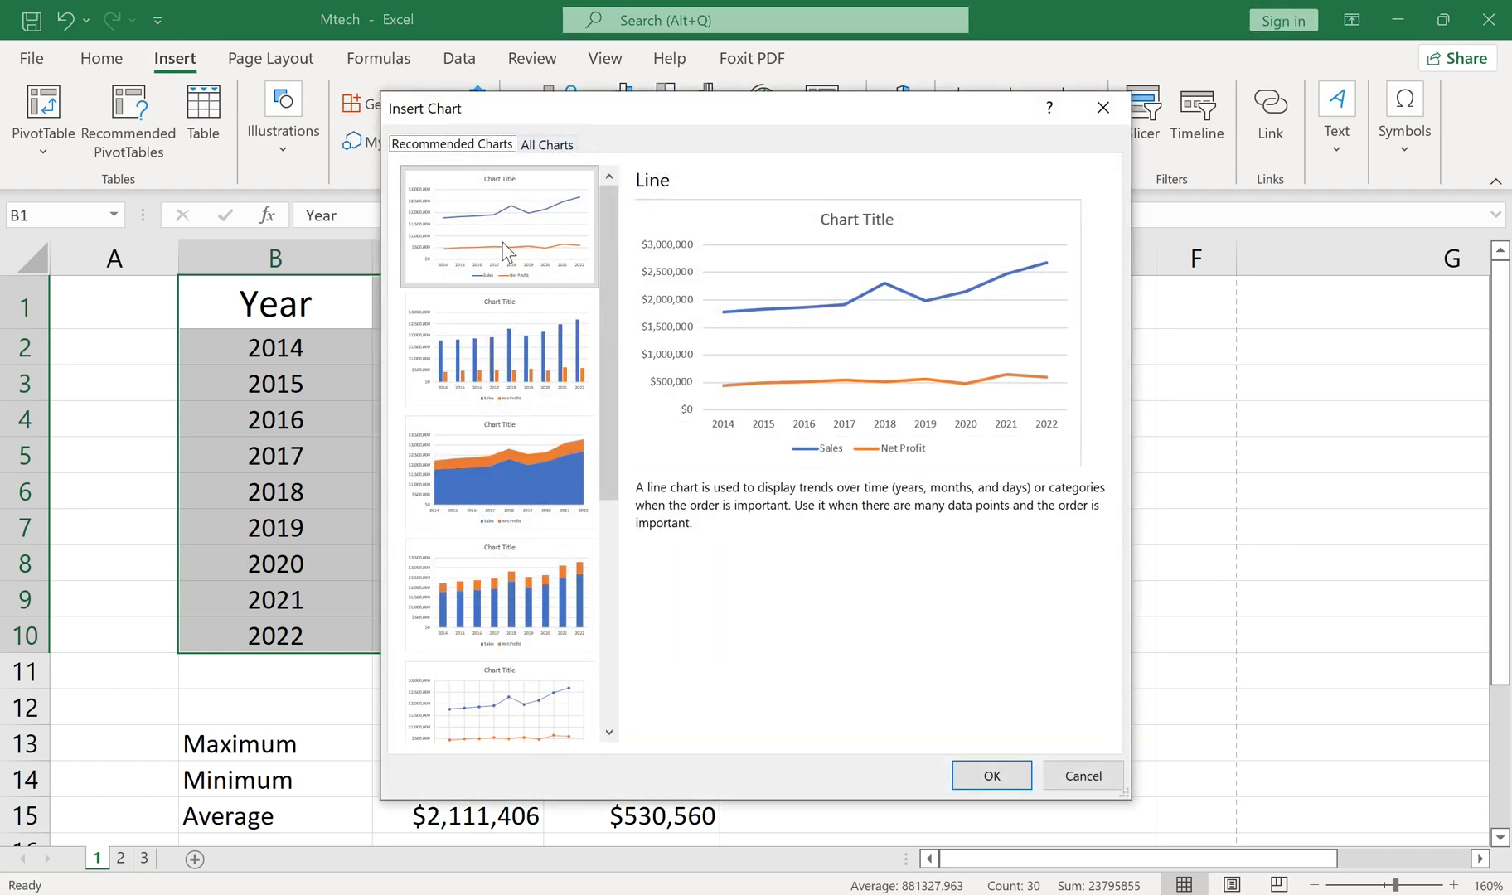
pyautogui.click(507, 251)
pyautogui.click(987, 775)
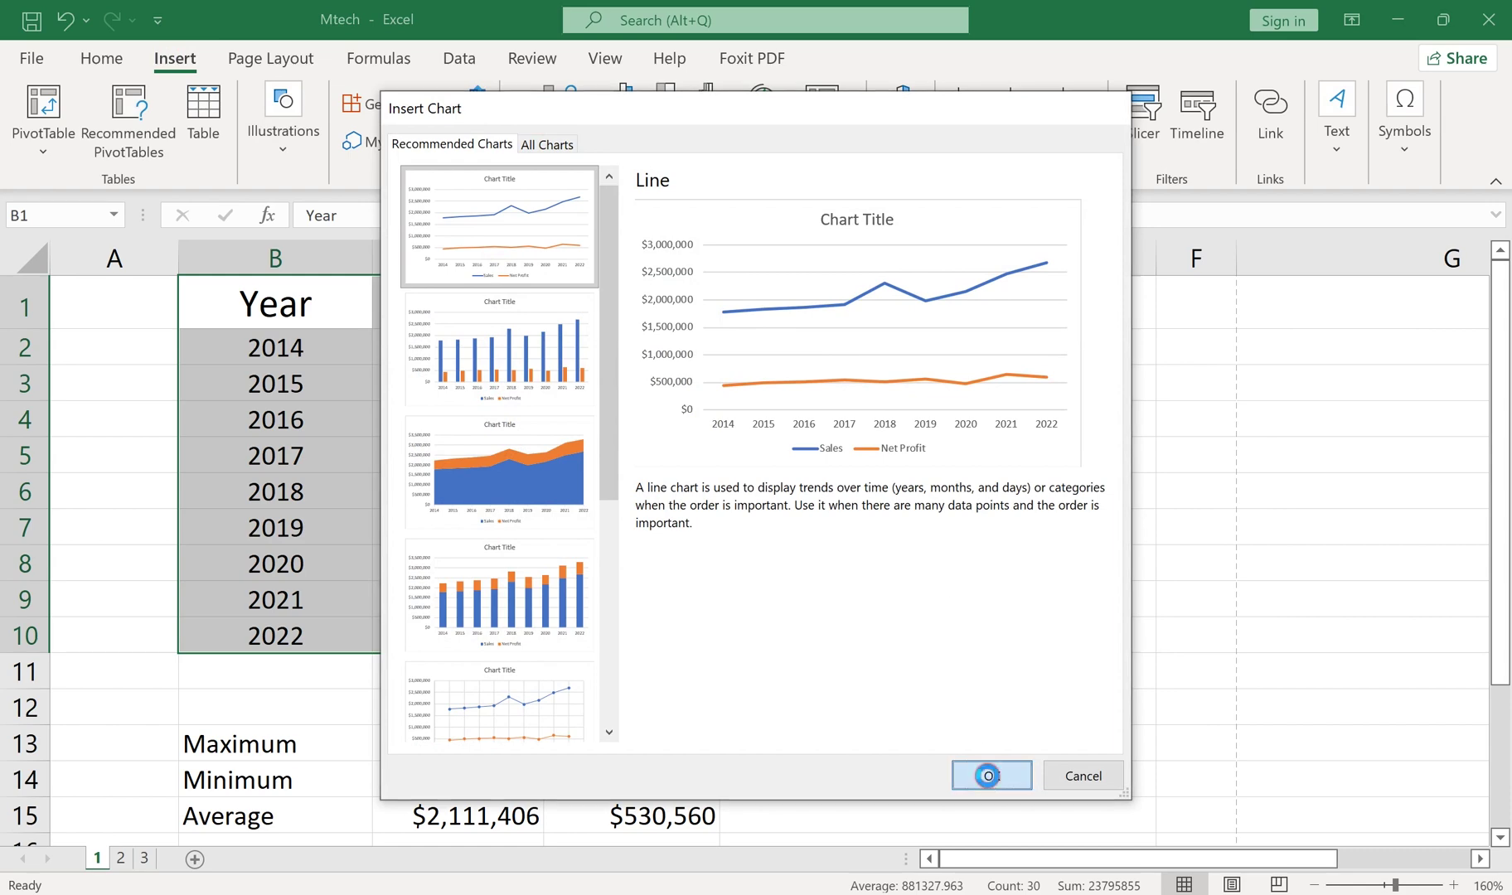
pyautogui.click(698, 378)
pyautogui.moveTo(650, 313); pyautogui.dragTo(655, 315)
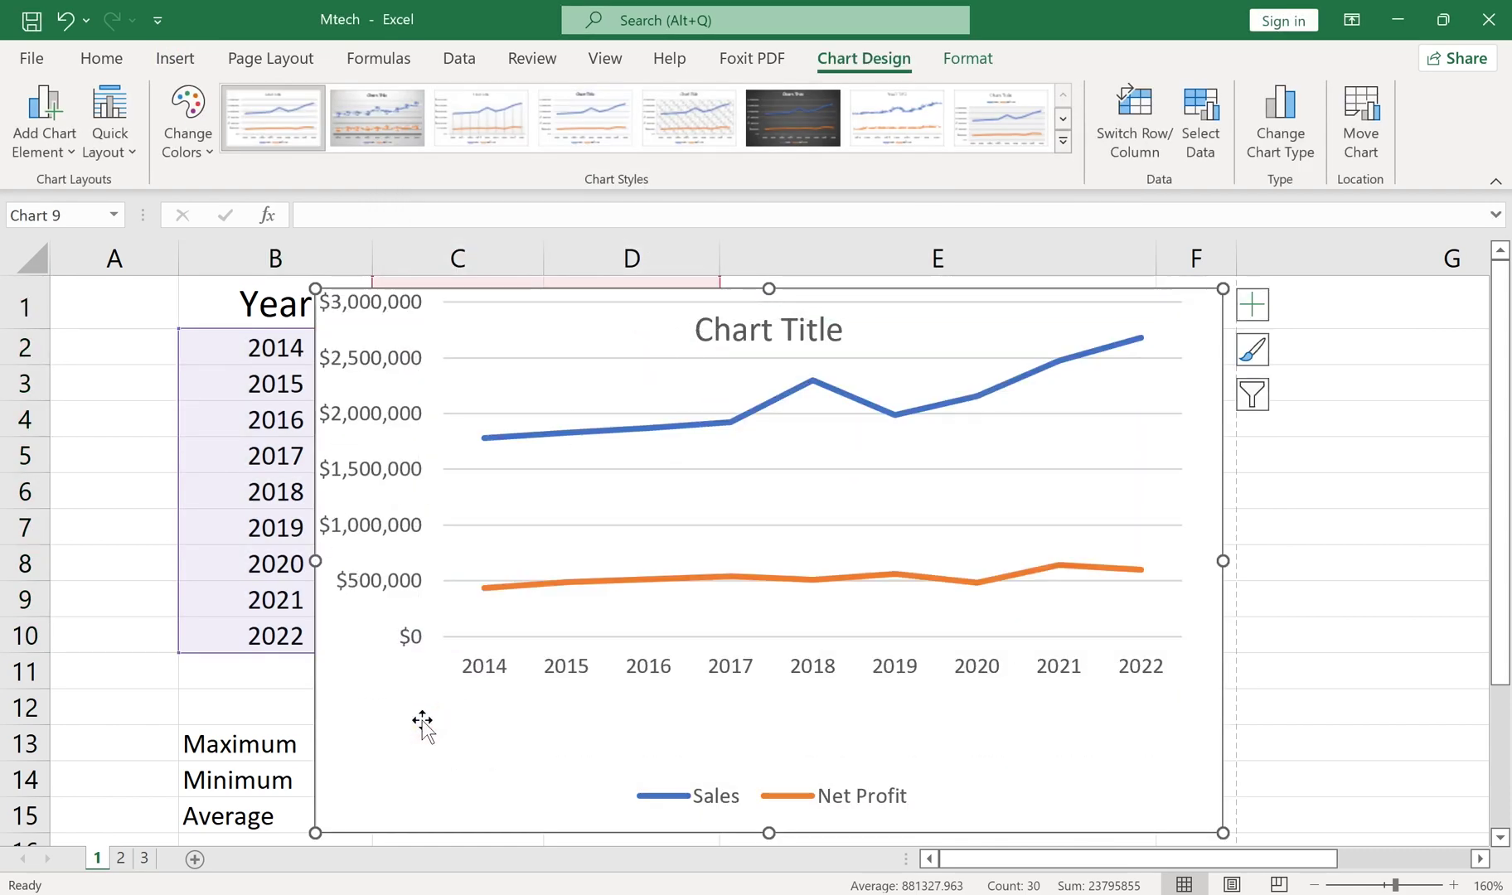
pyautogui.press('Delete')
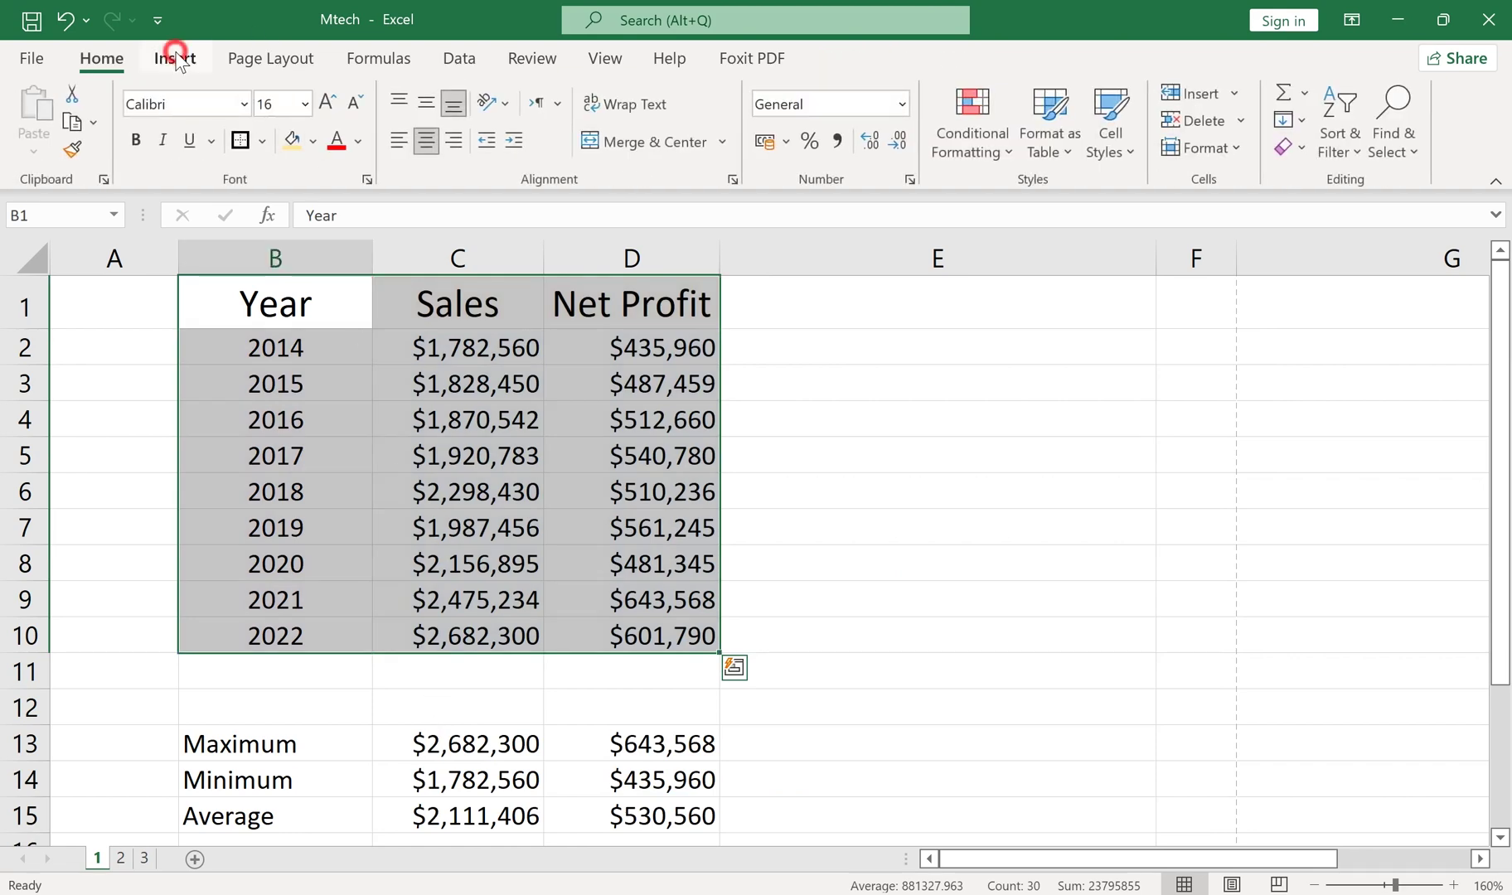
pyautogui.click(176, 58)
pyautogui.click(563, 116)
pyautogui.click(518, 347)
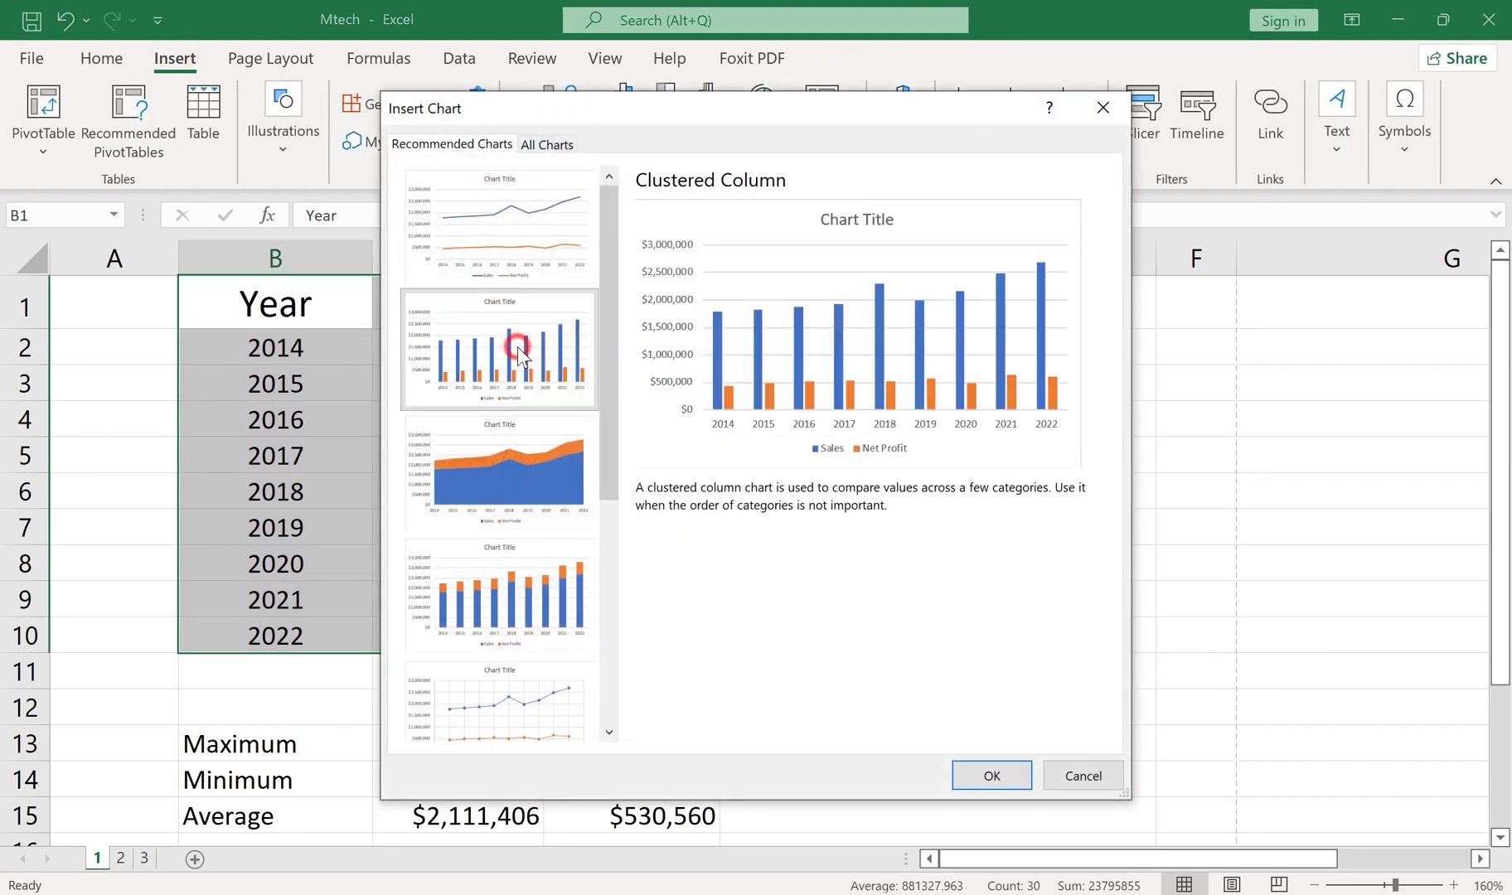
pyautogui.click(991, 775)
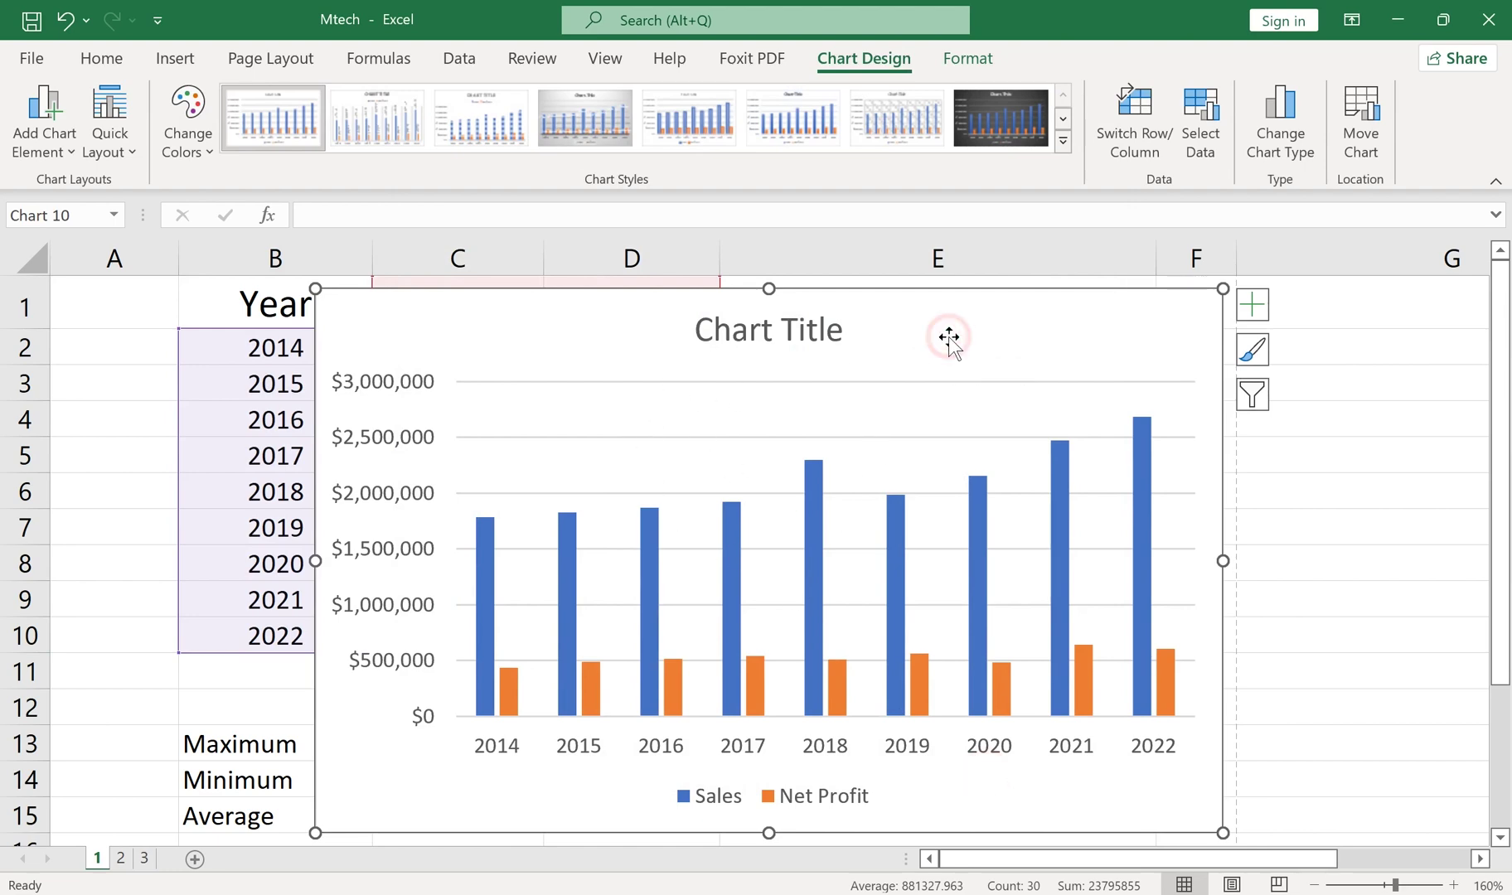
pyautogui.press('Delete')
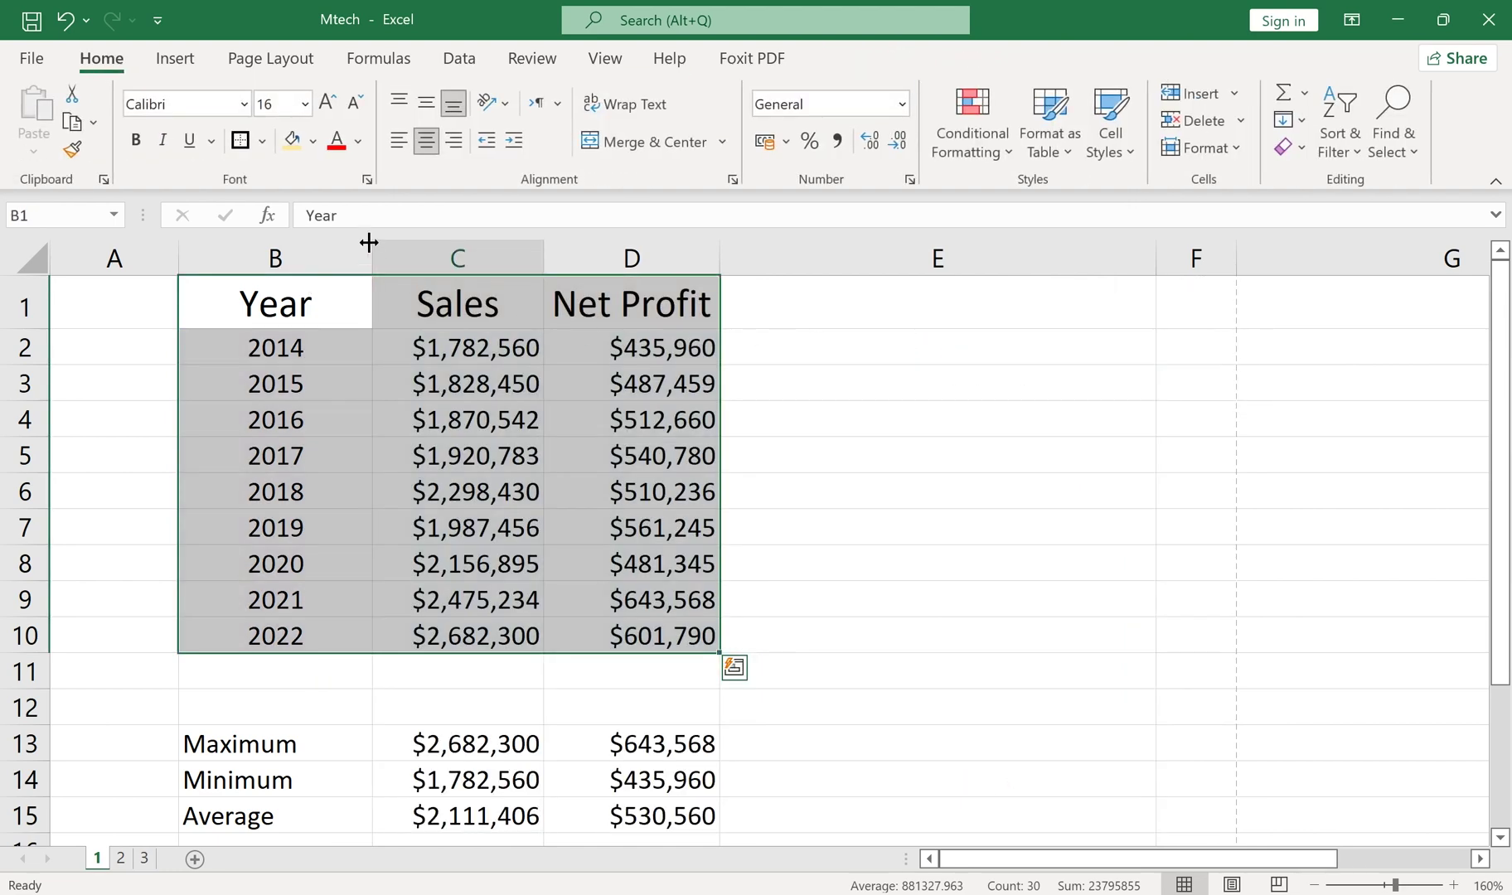
pyautogui.moveTo(307, 310); pyautogui.dragTo(470, 632)
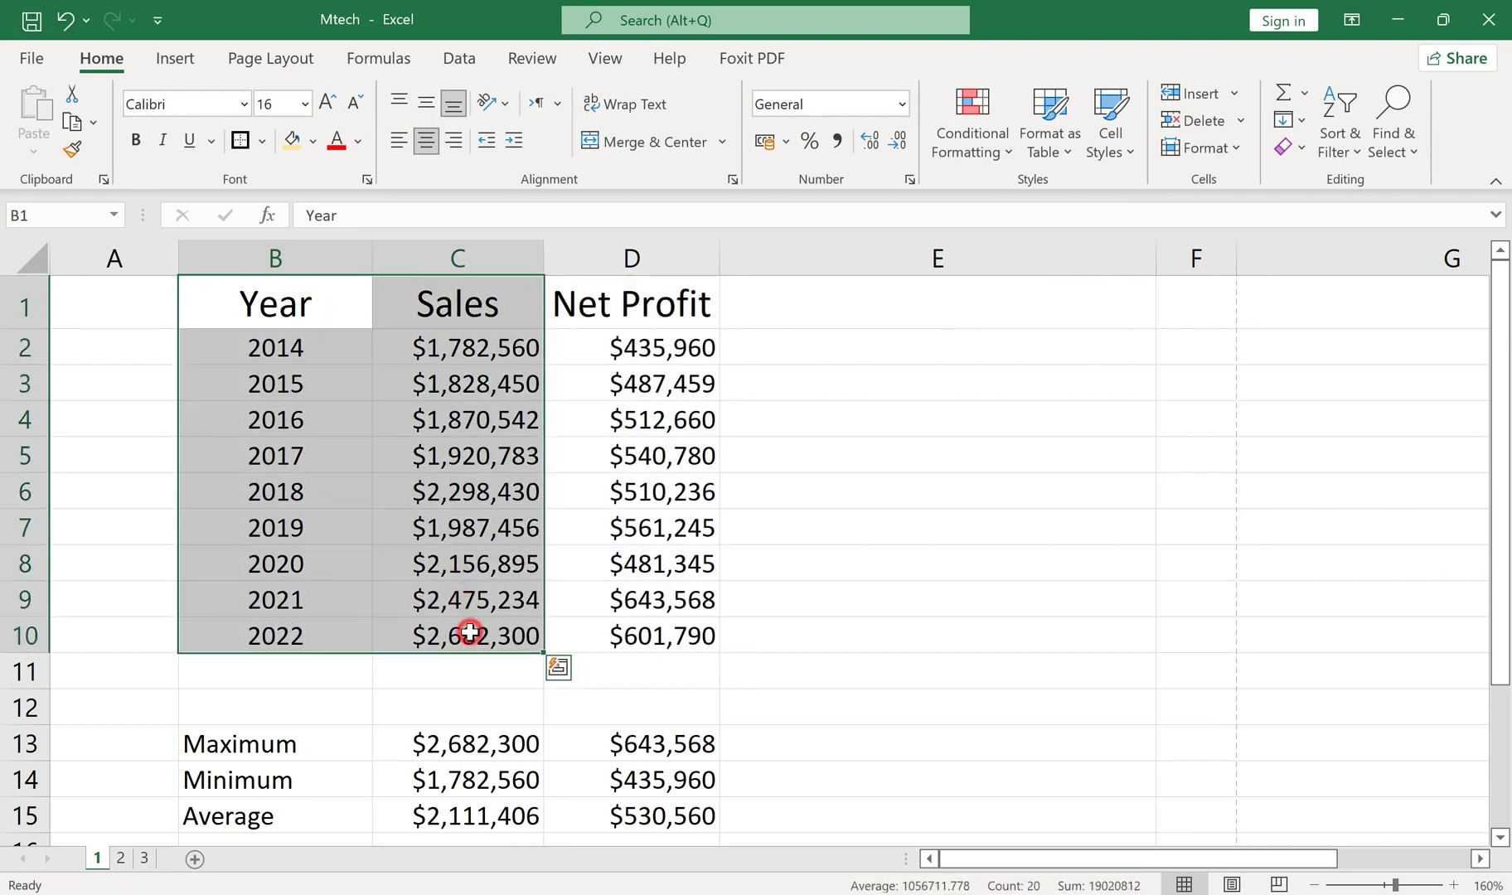
pyautogui.click(282, 318)
pyautogui.moveTo(283, 318); pyautogui.dragTo(317, 631)
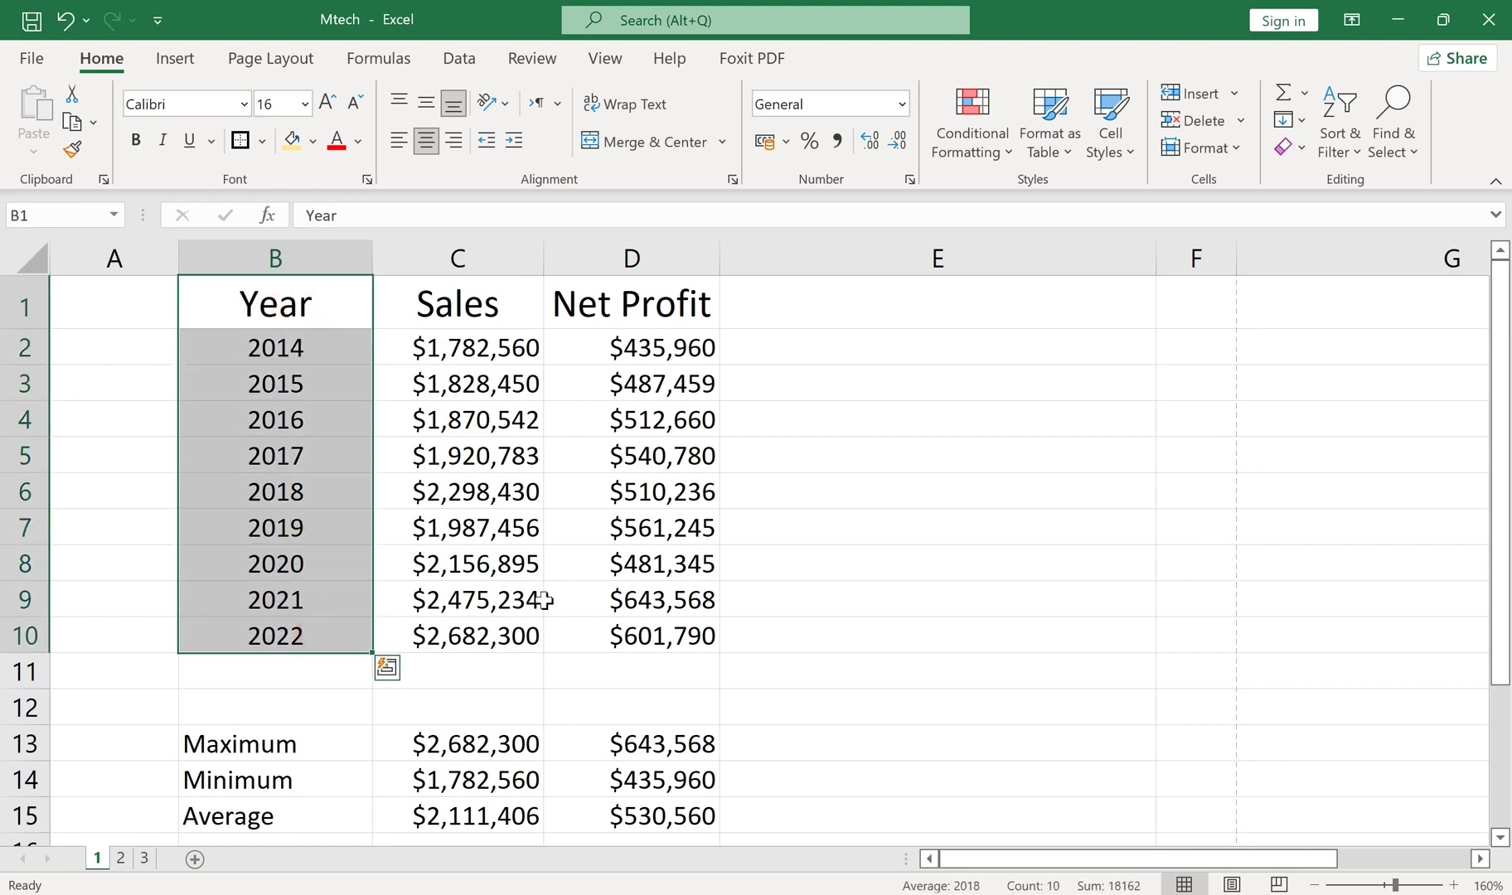
pyautogui.moveTo(622, 294); pyautogui.dragTo(657, 639)
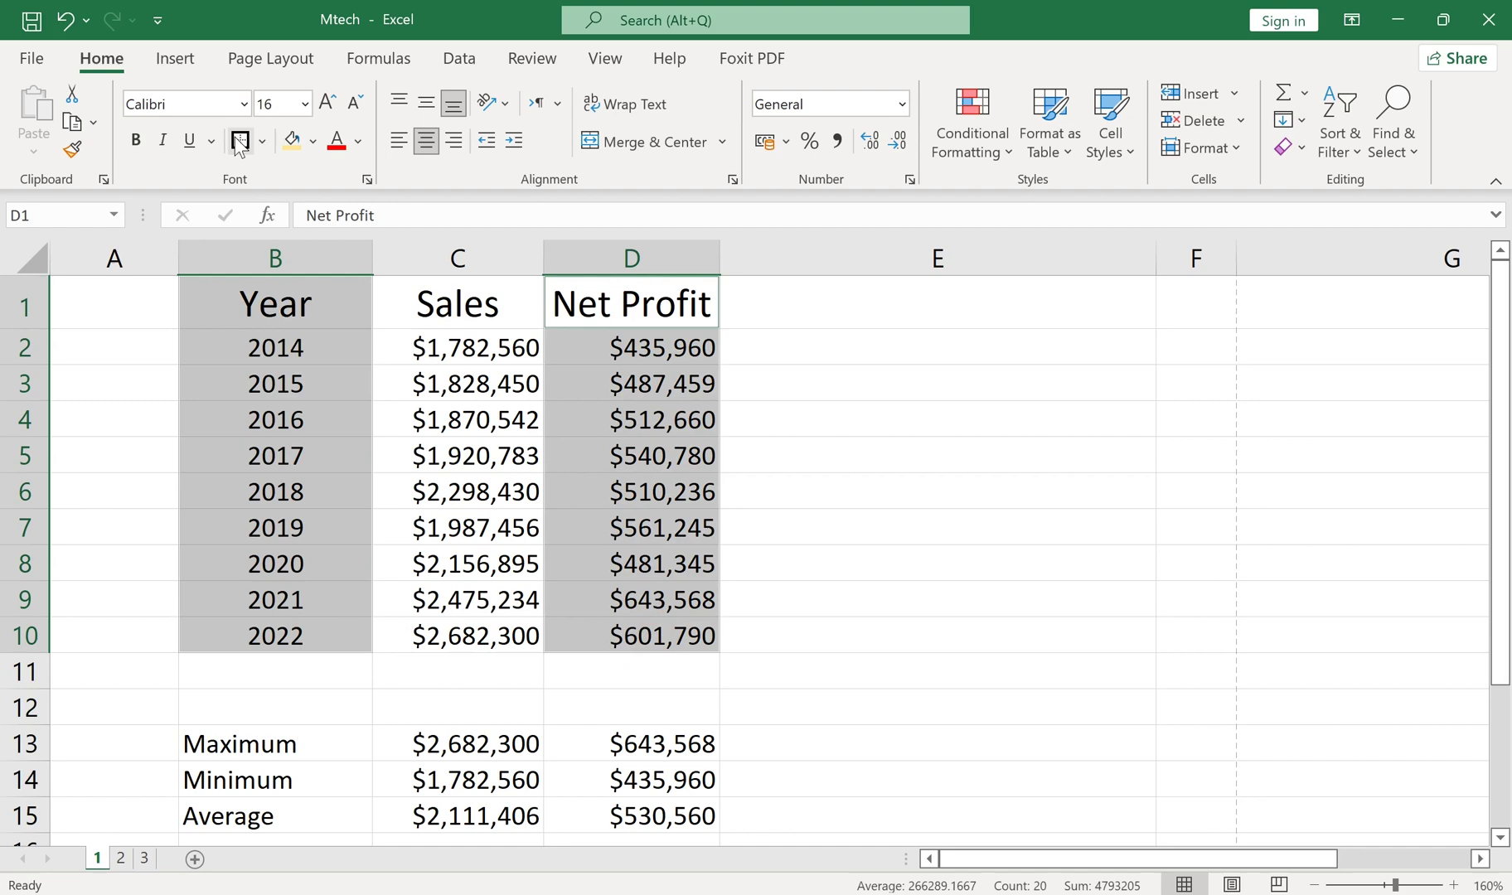
pyautogui.click(173, 59)
pyautogui.click(537, 102)
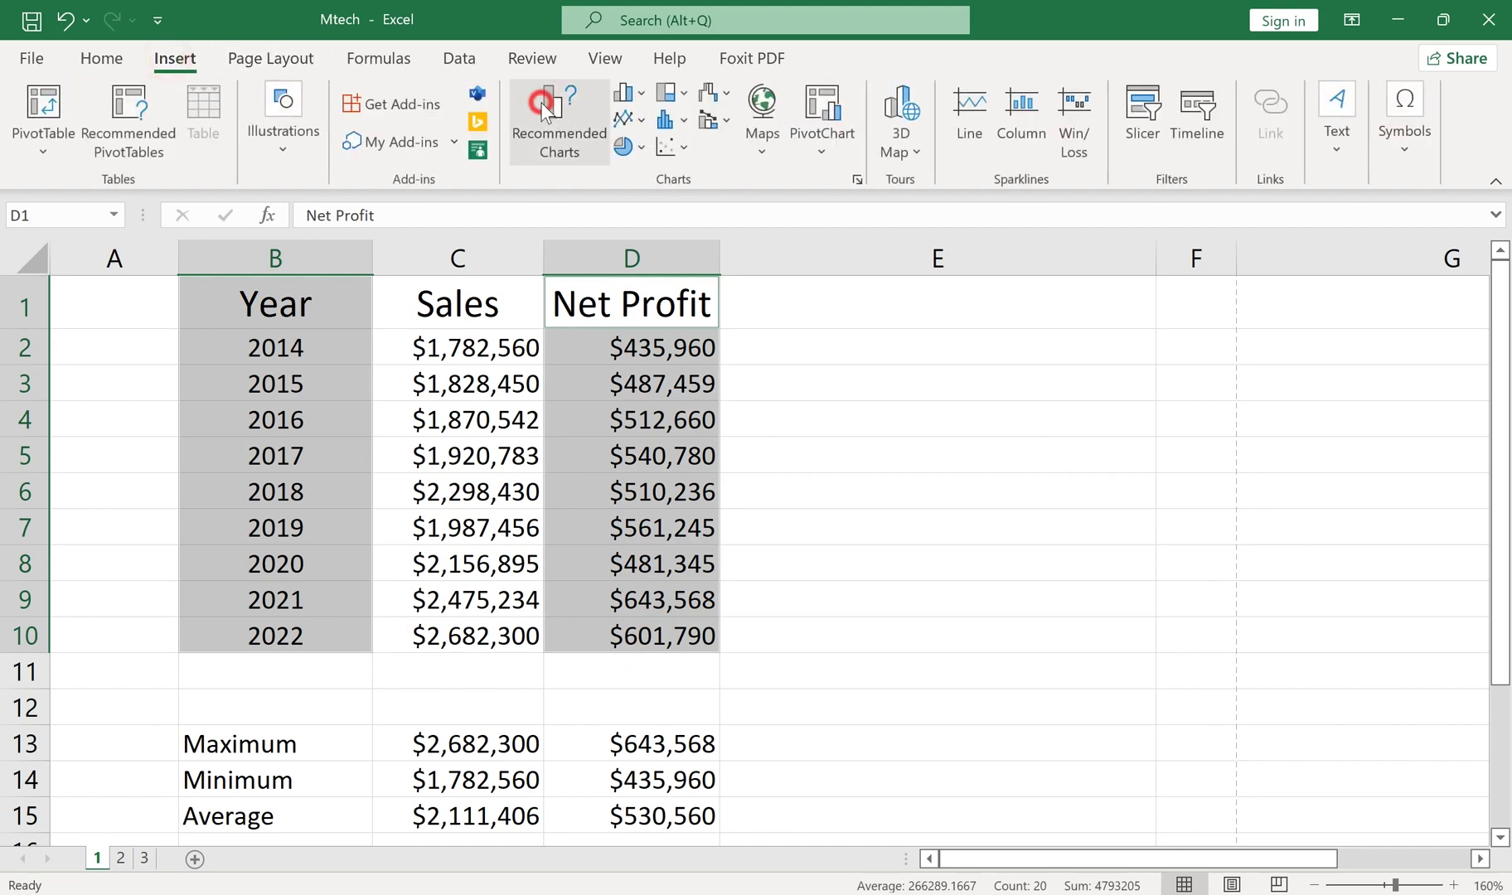
pyautogui.click(539, 144)
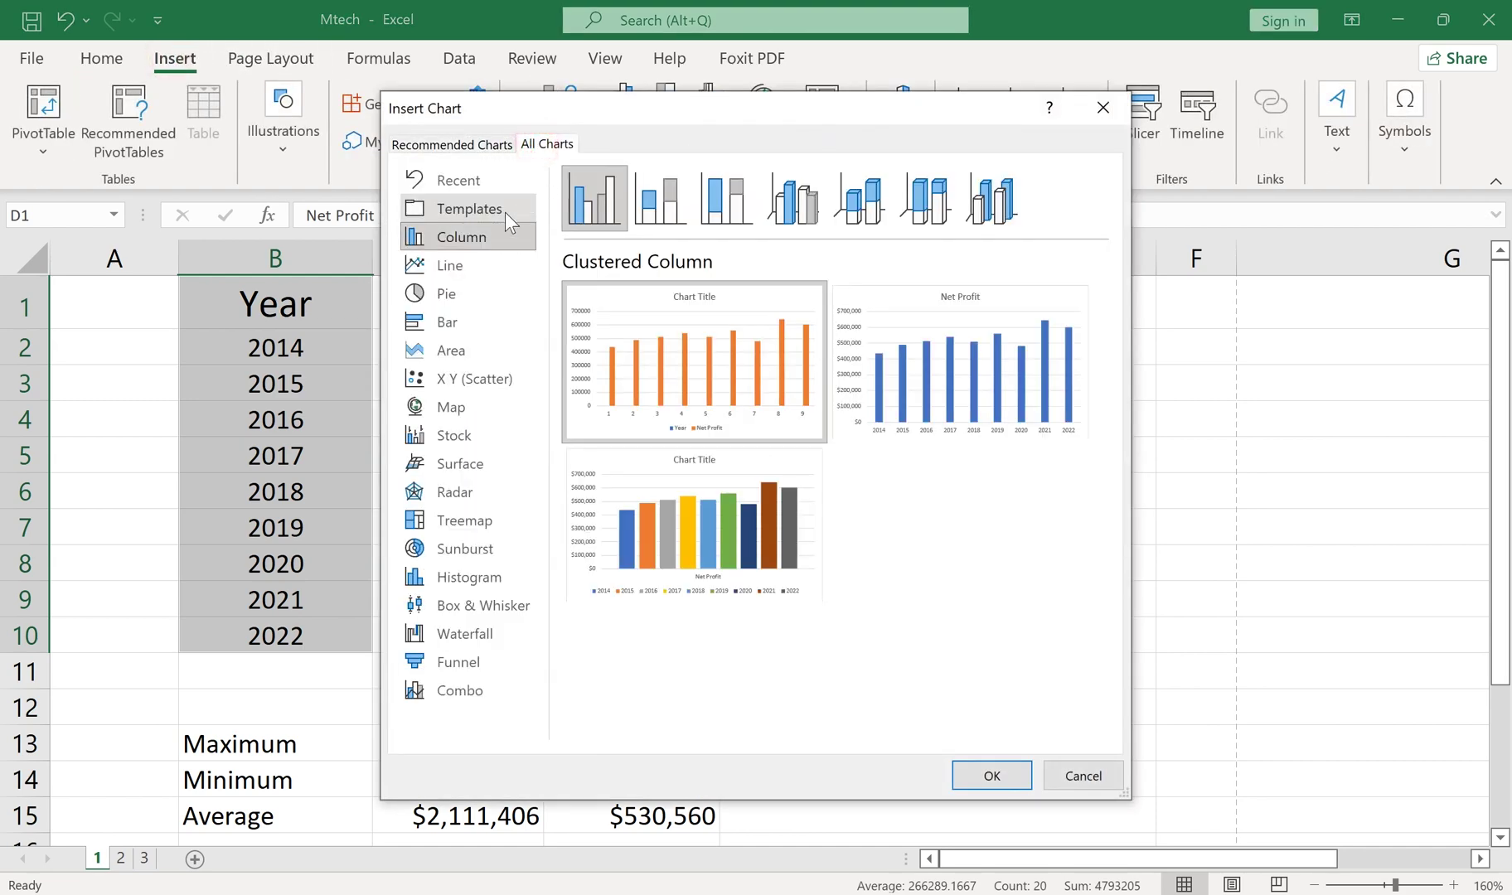
pyautogui.click(442, 295)
pyautogui.moveTo(895, 362)
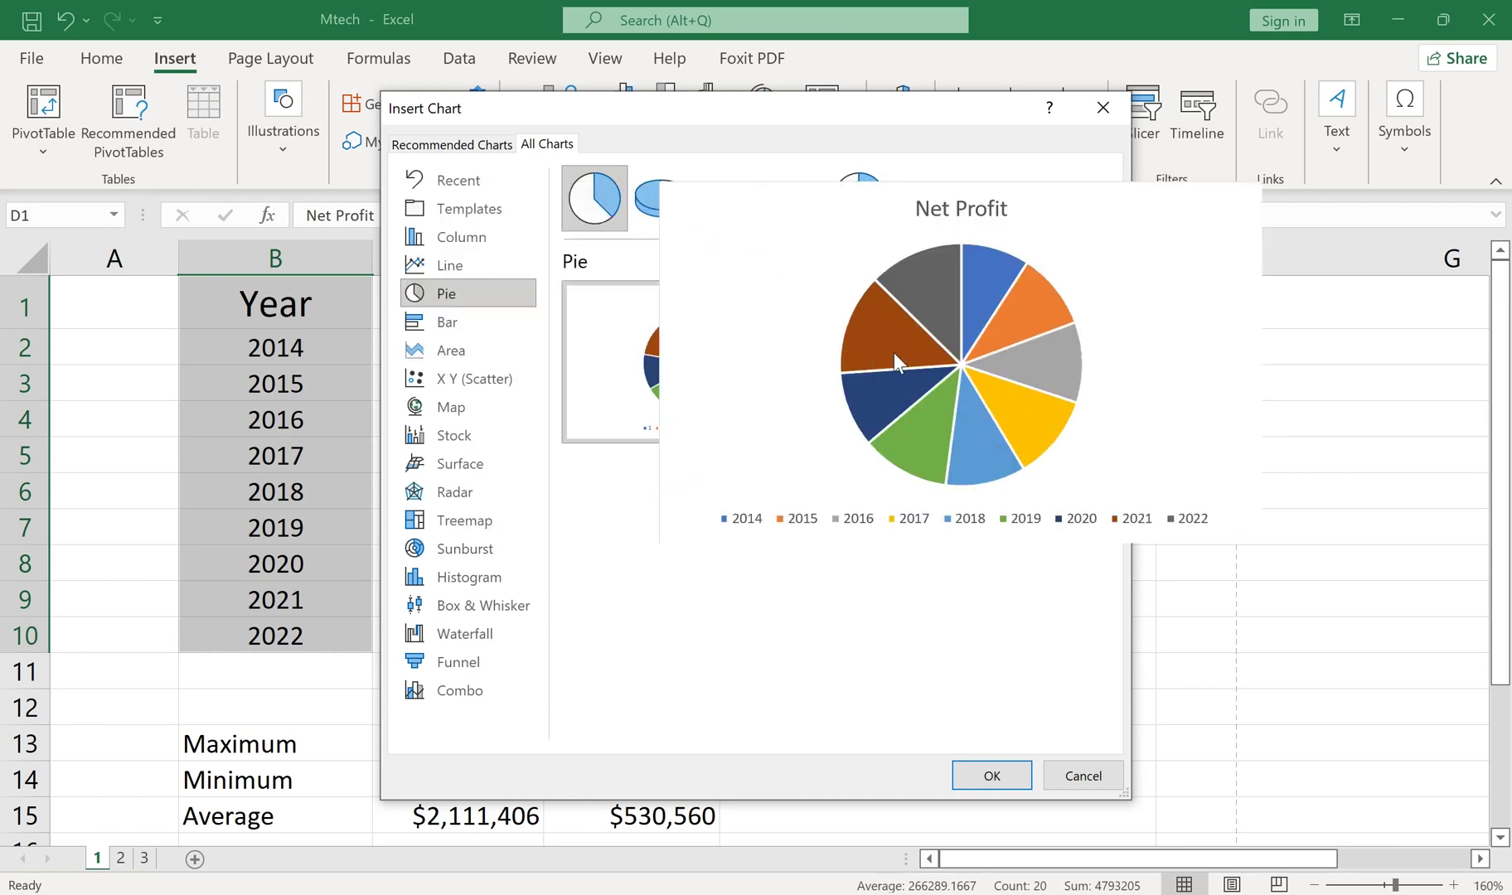
pyautogui.click(991, 777)
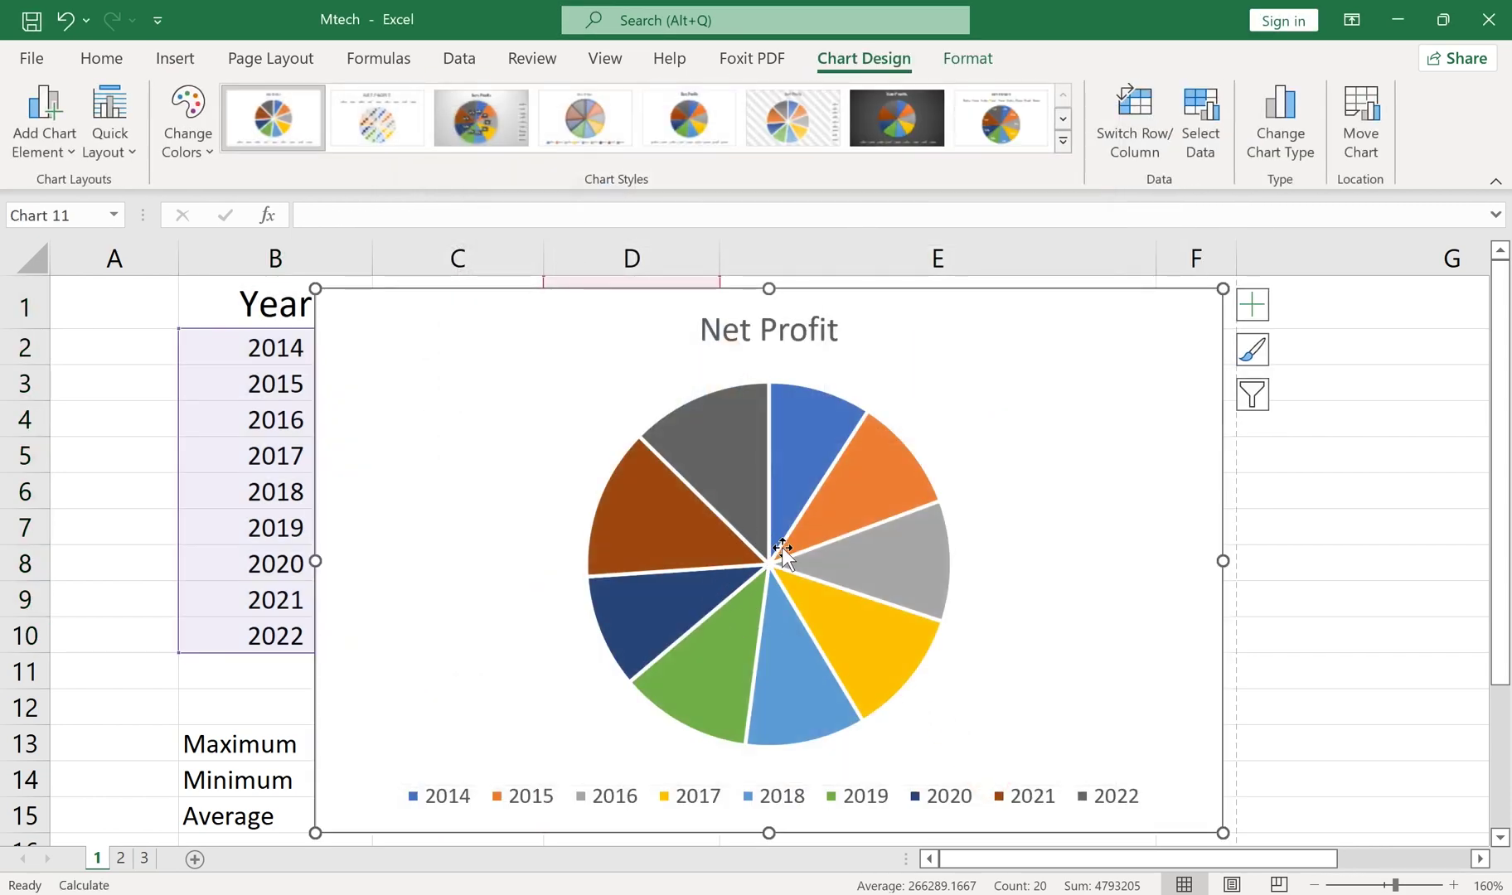
pyautogui.click(1126, 485)
pyautogui.press('Delete')
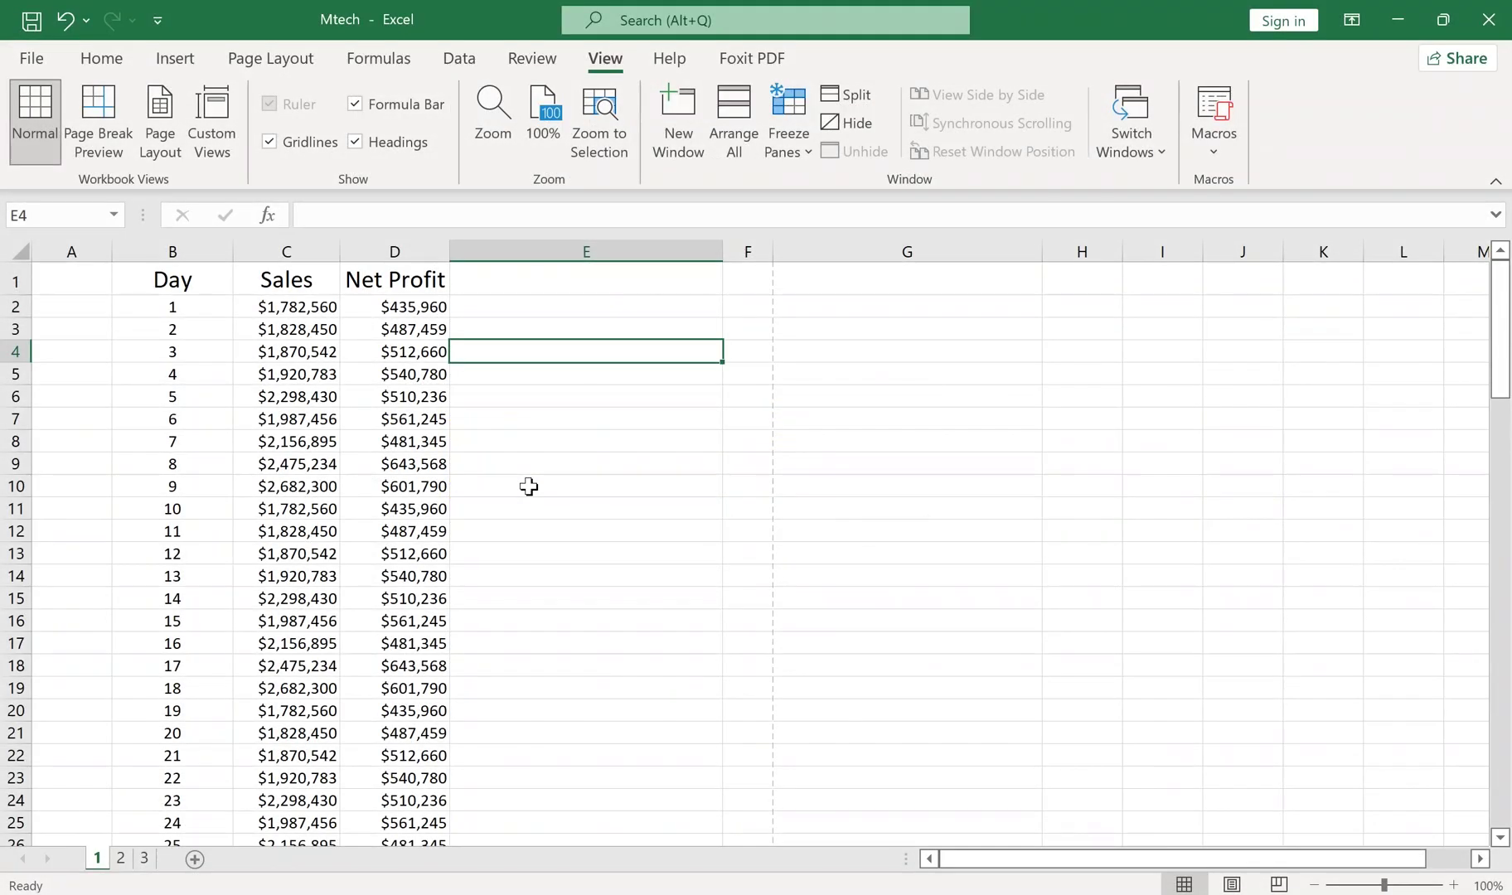
# Step: Browse the Day 1–105 Sales and Net Profit table and bring up the View ribbon
pyautogui.scroll(-15, 313, 367)
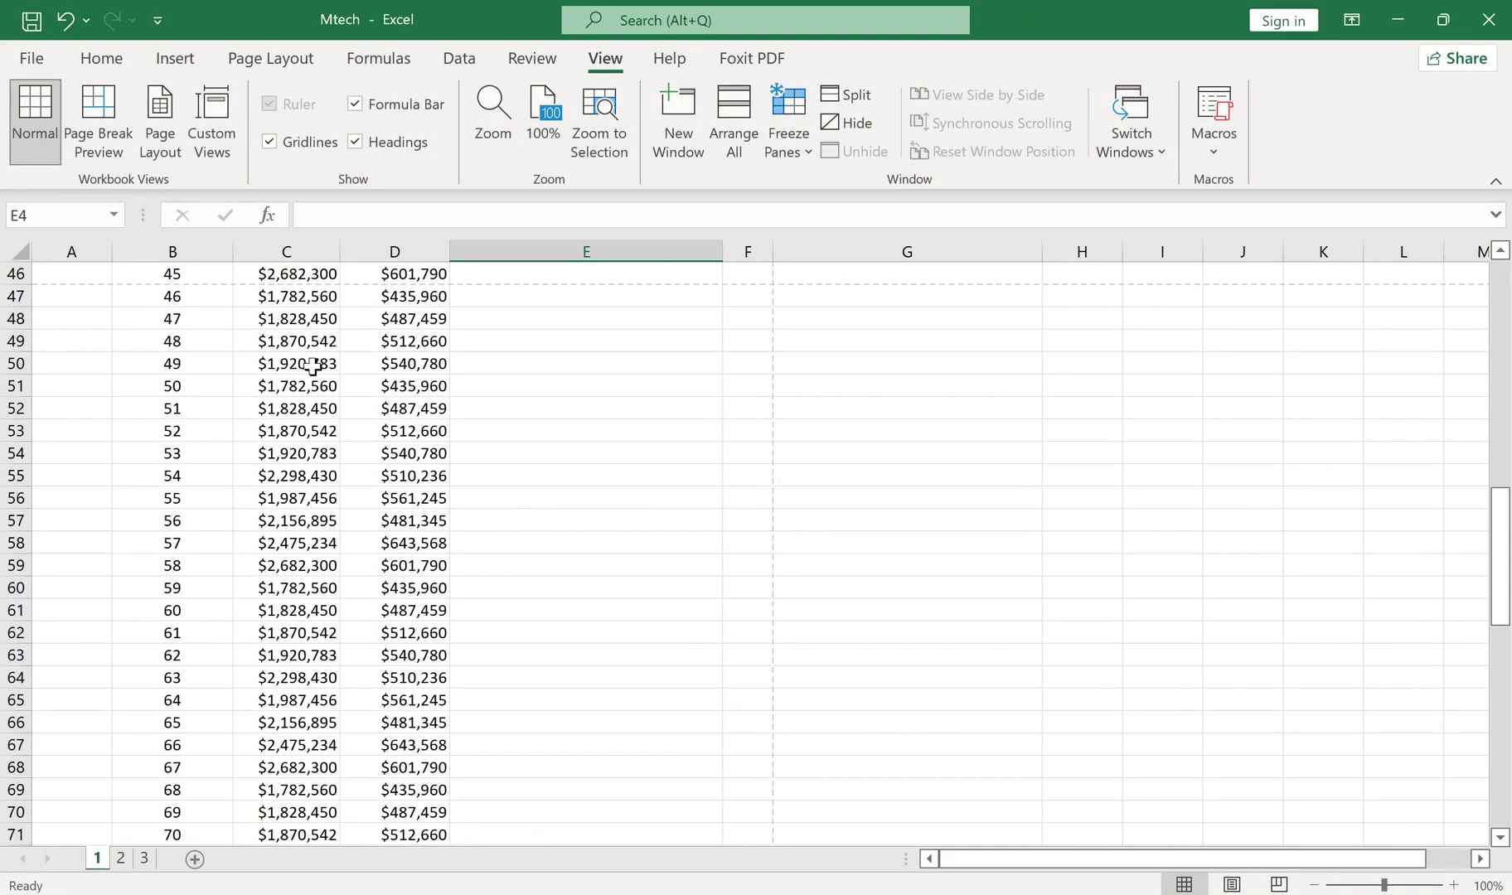
pyautogui.scroll(-17, 314, 367)
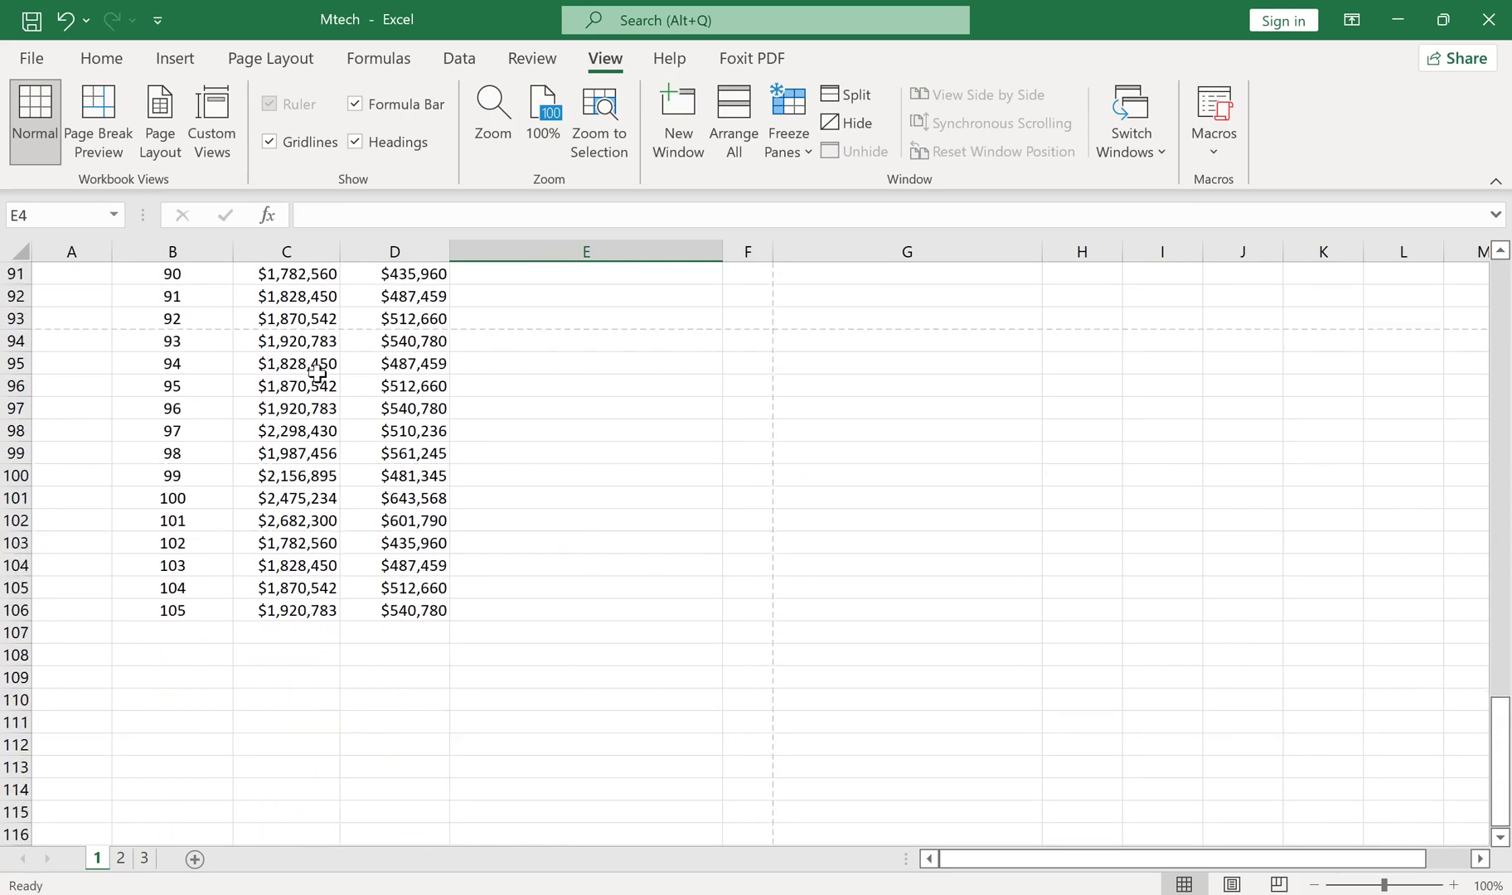
pyautogui.scroll(20, 315, 377)
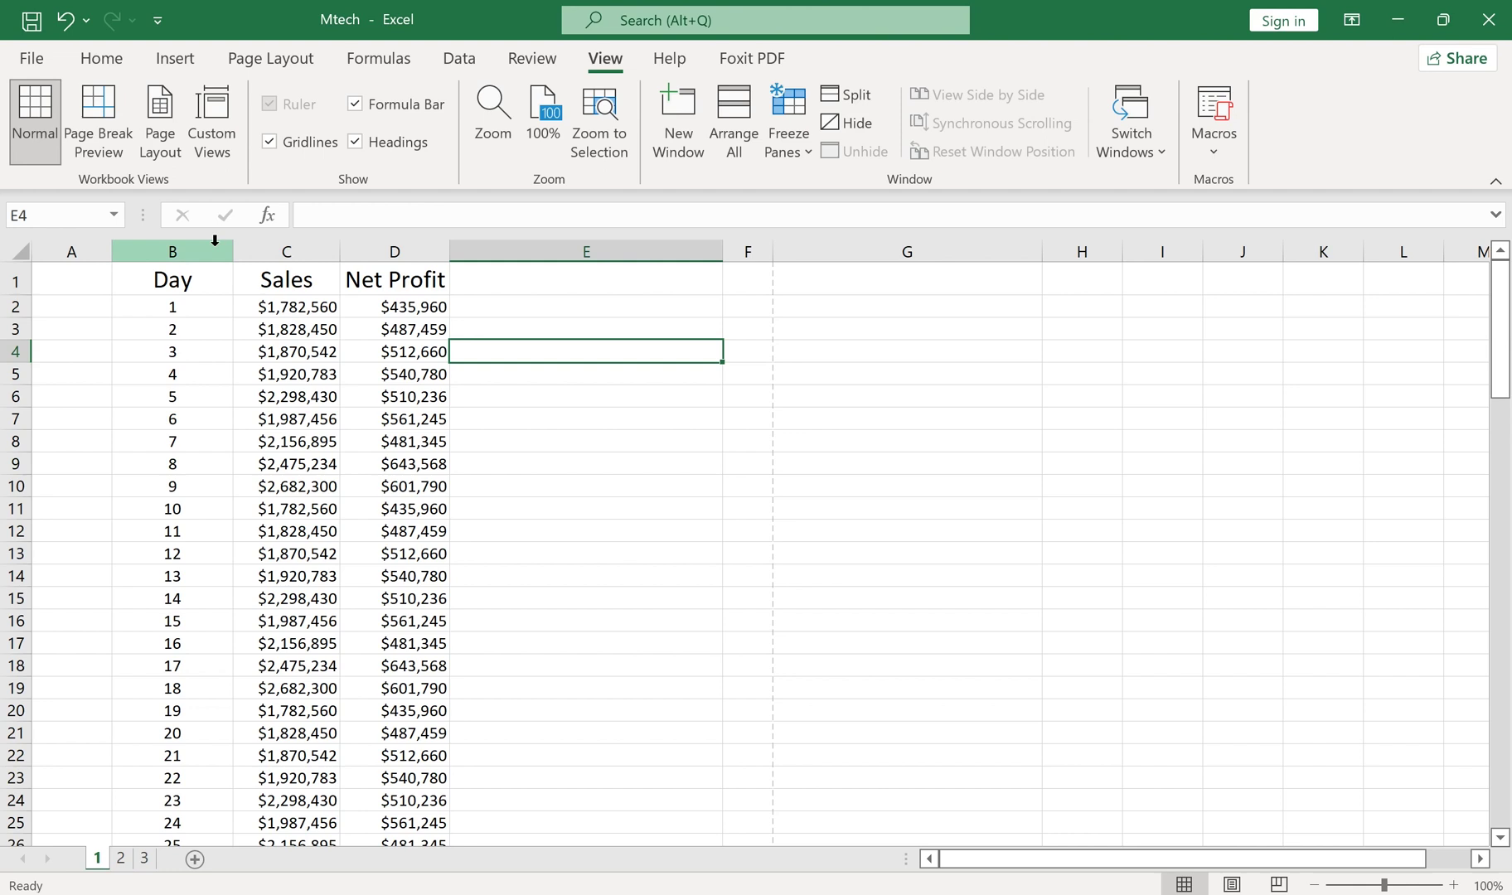
pyautogui.click(100, 62)
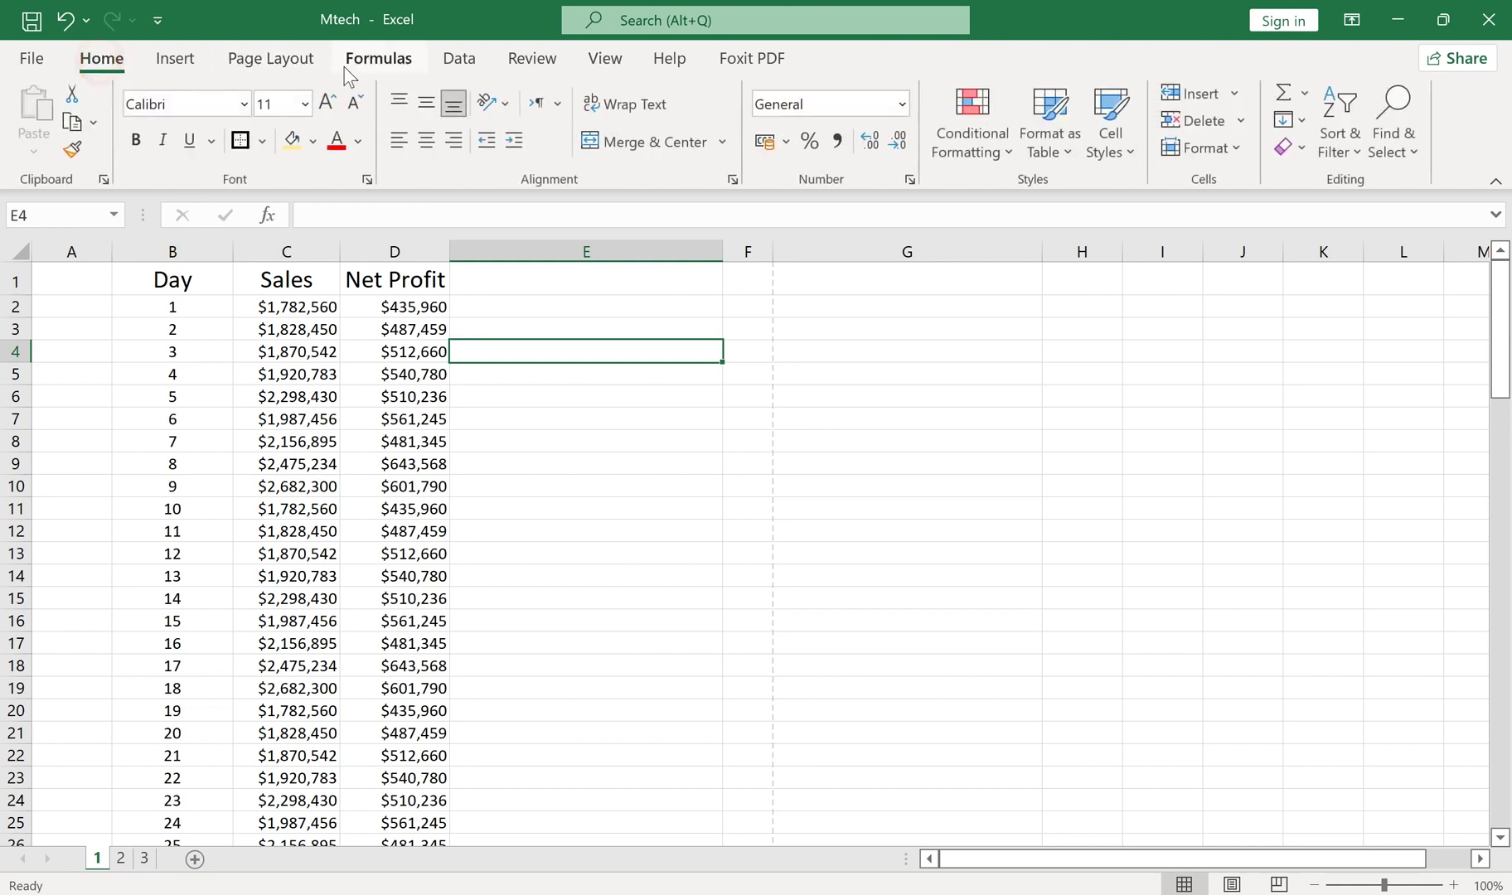
pyautogui.click(600, 62)
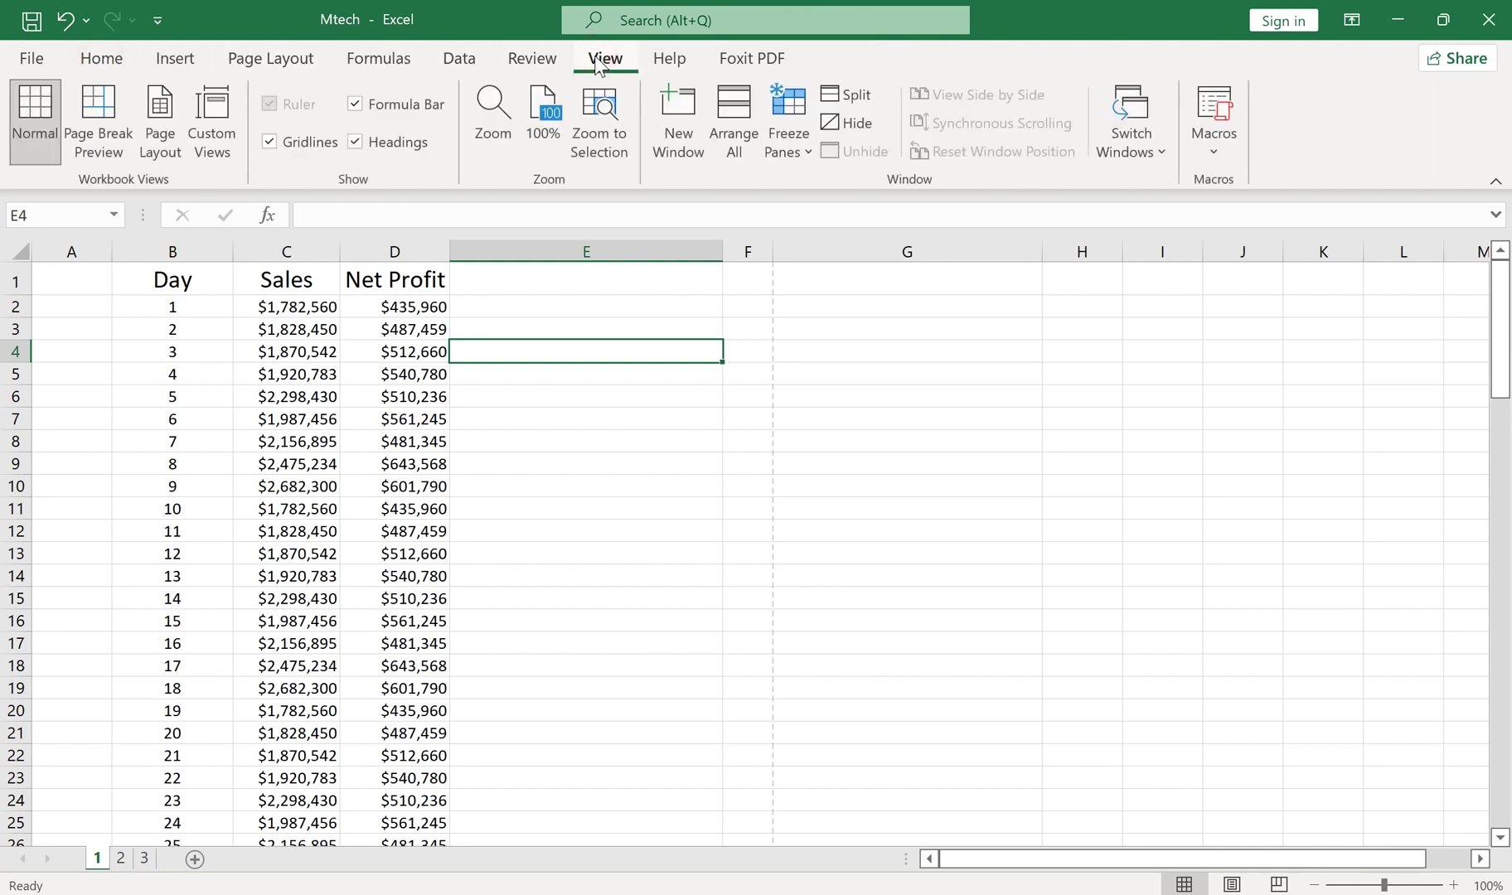
# Step: In Page Break Preview, drag the page breaks to fall after Day 40 and Day 80
pyautogui.click(97, 116)
pyautogui.scroll(-6, 233, 505)
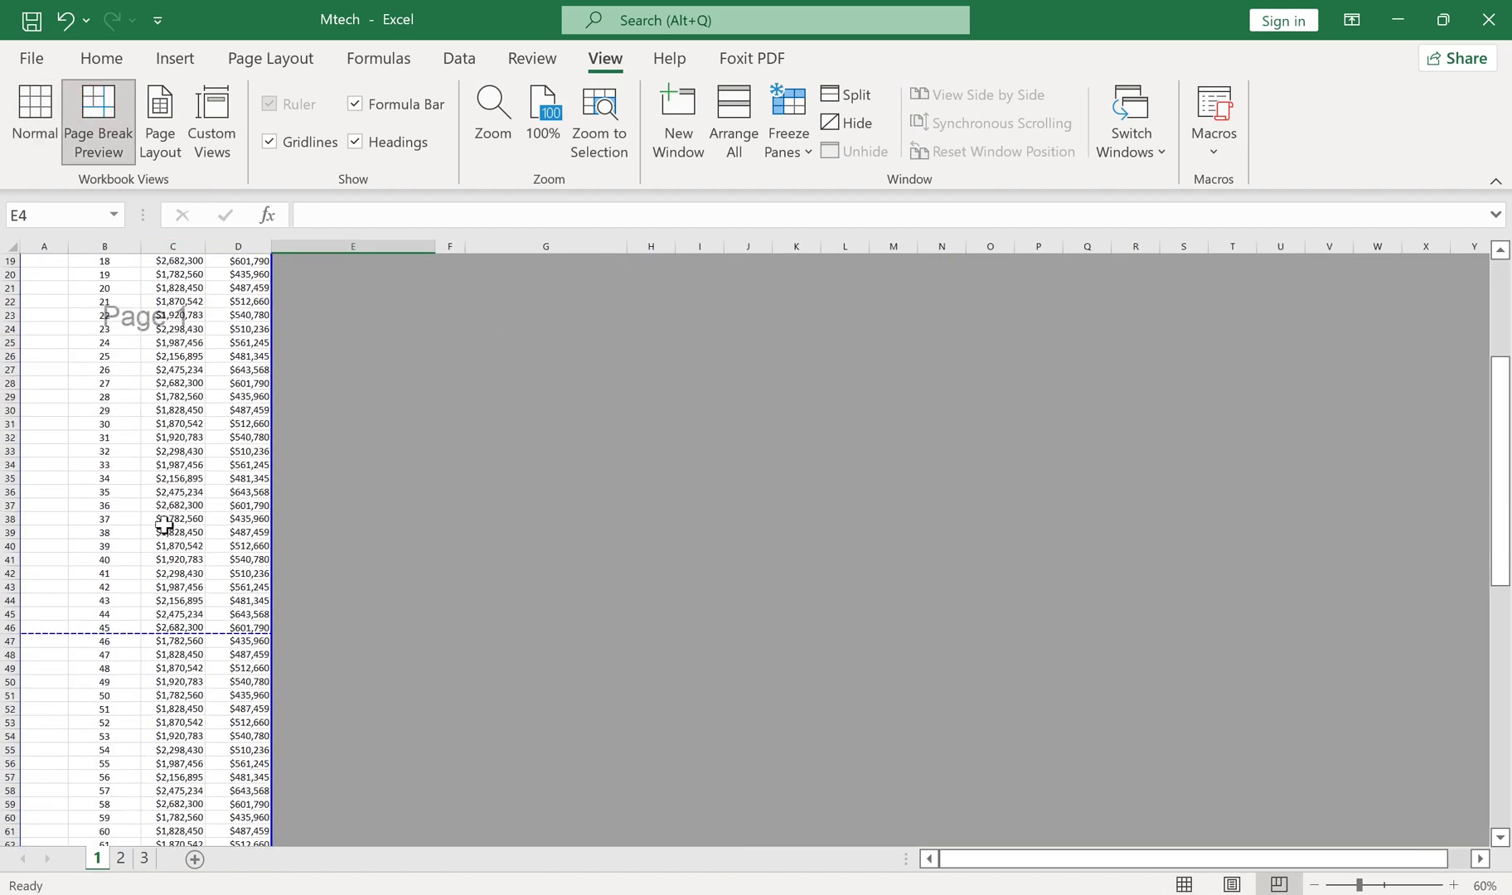
pyautogui.moveTo(135, 633); pyautogui.dragTo(137, 565)
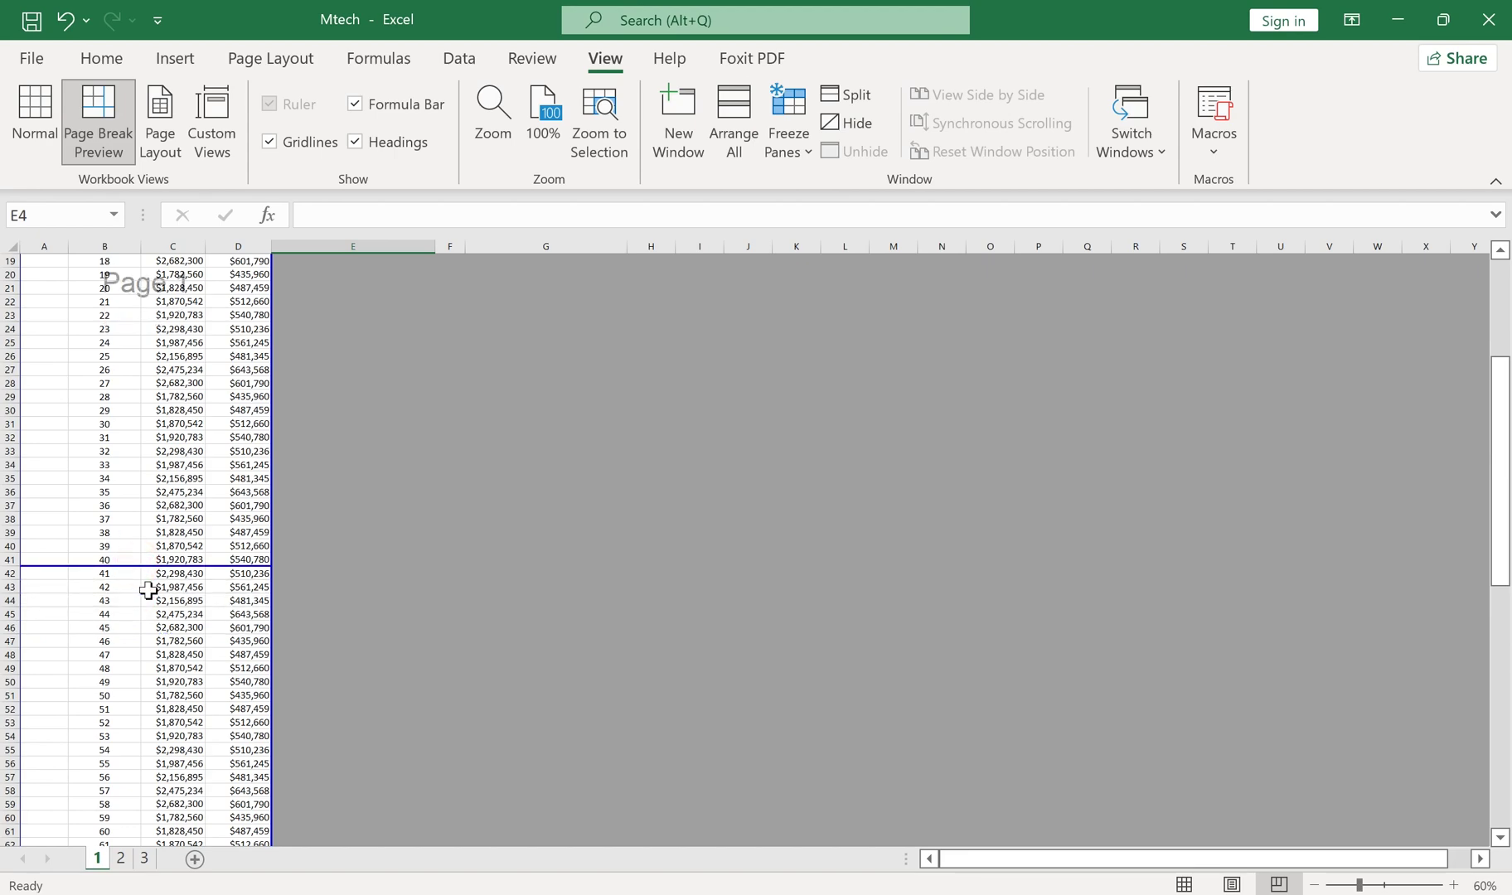
pyautogui.scroll(-12, 148, 586)
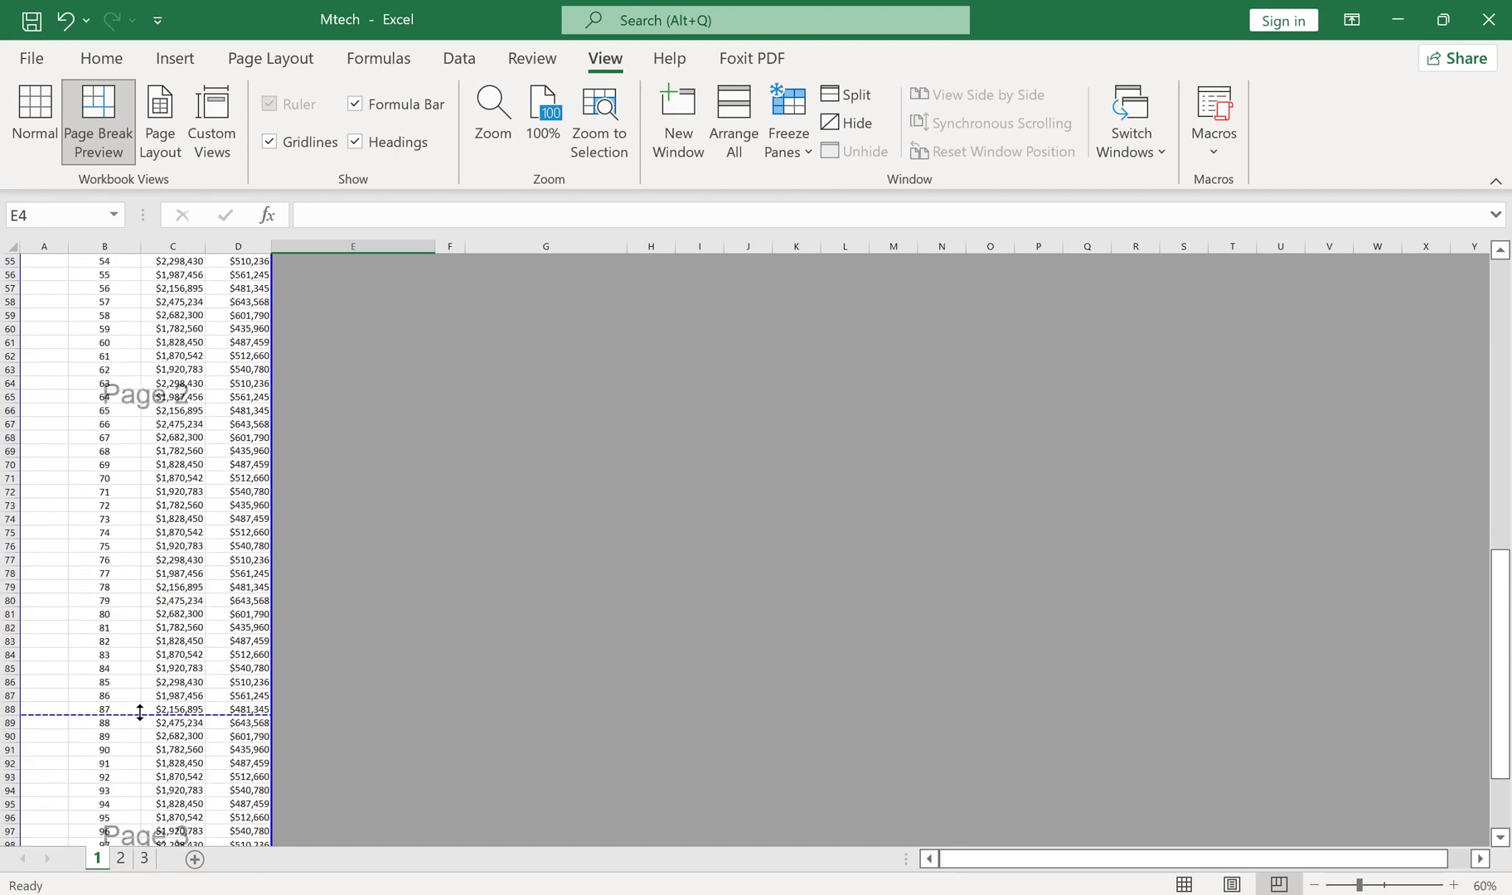
pyautogui.moveTo(140, 713); pyautogui.dragTo(139, 634)
pyautogui.scroll(-5, 147, 668)
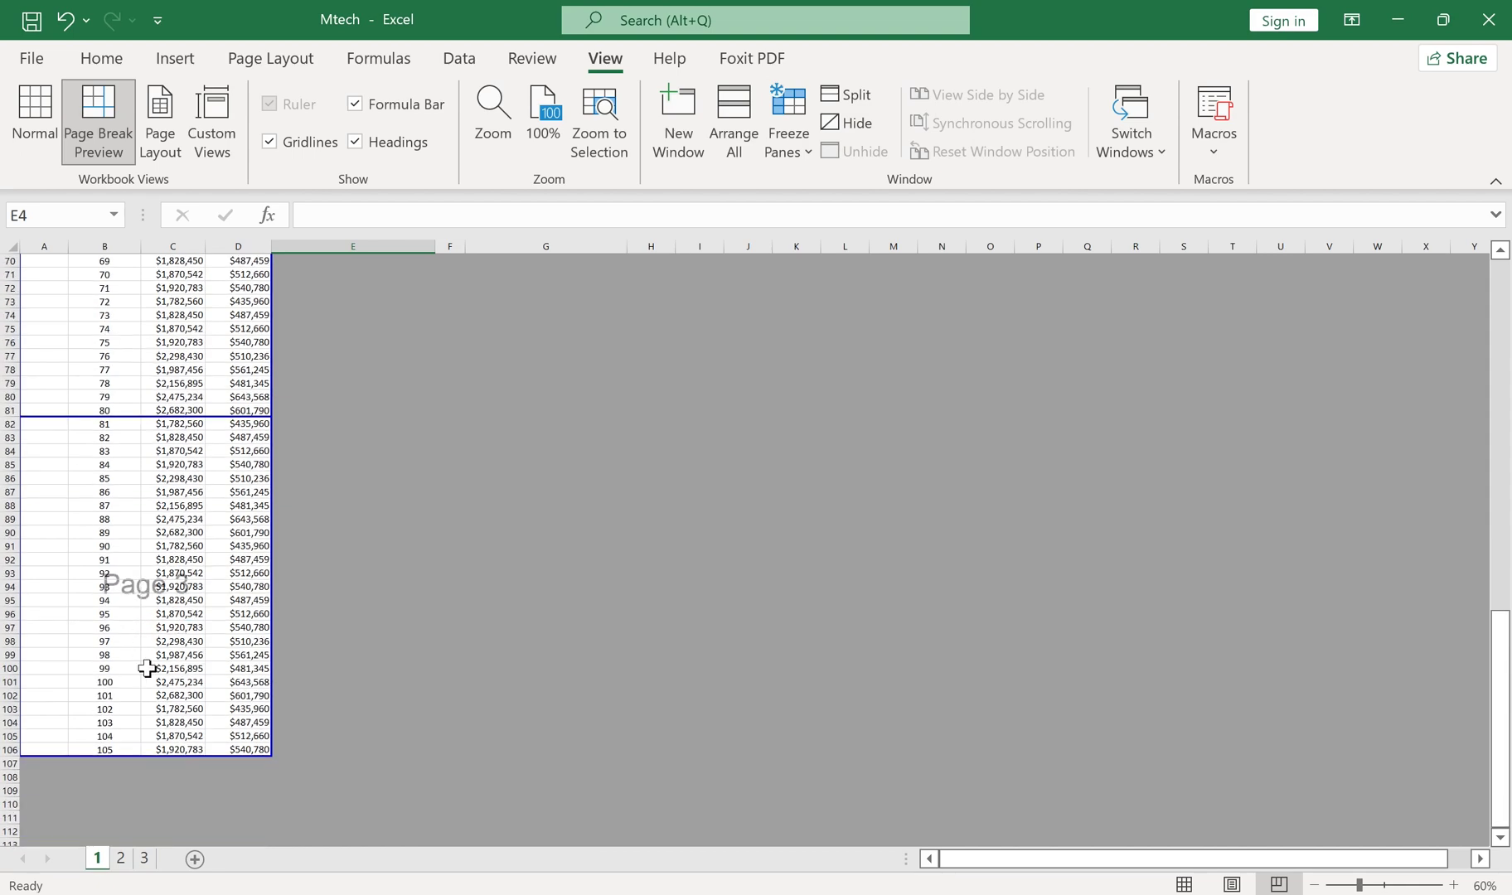
pyautogui.scroll(20, 147, 580)
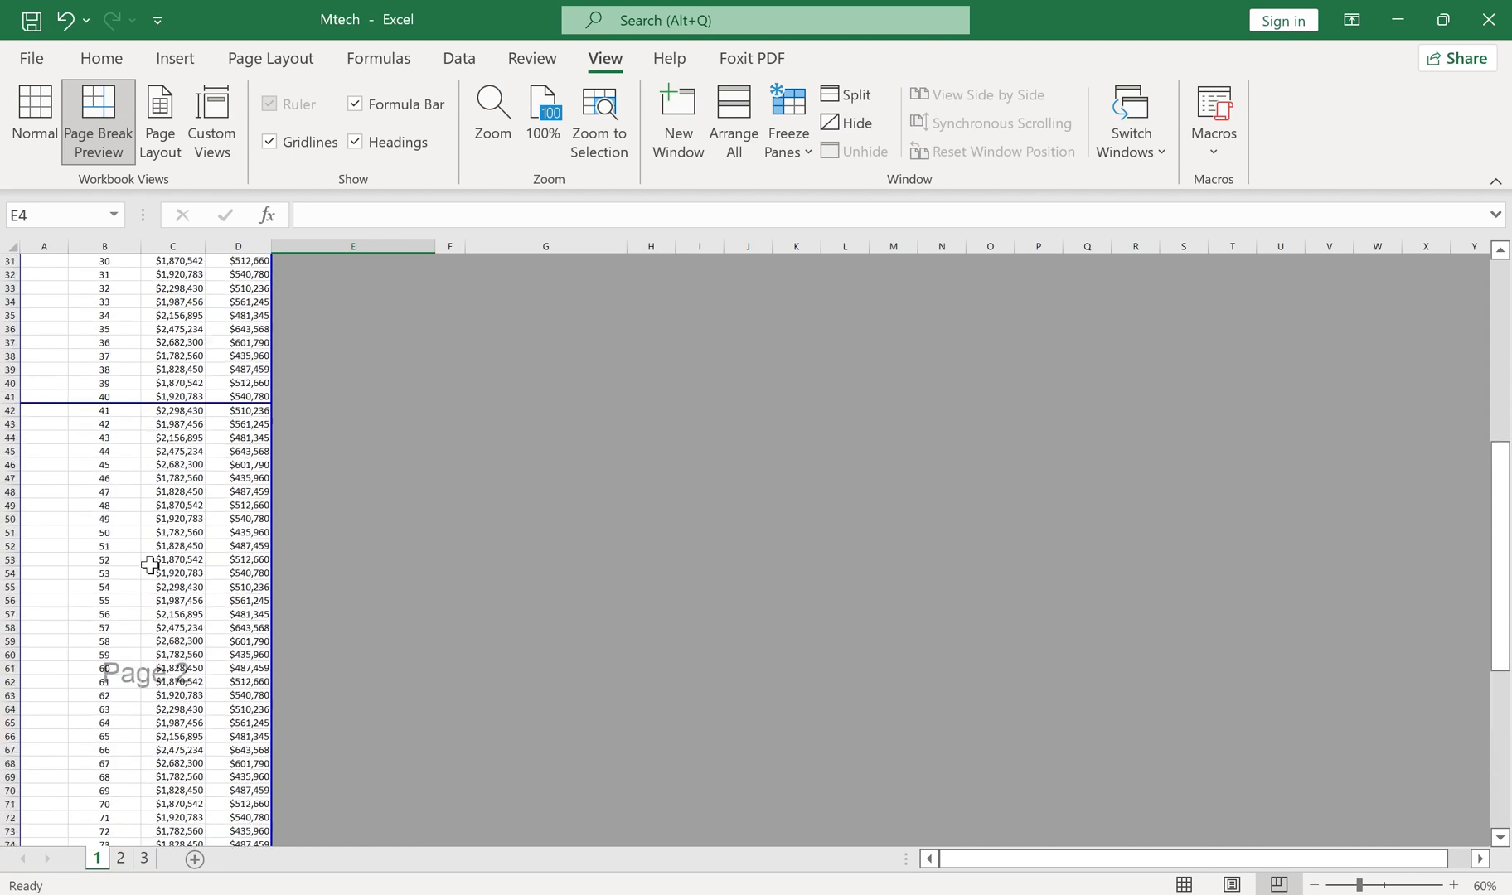
pyautogui.scroll(2, 147, 558)
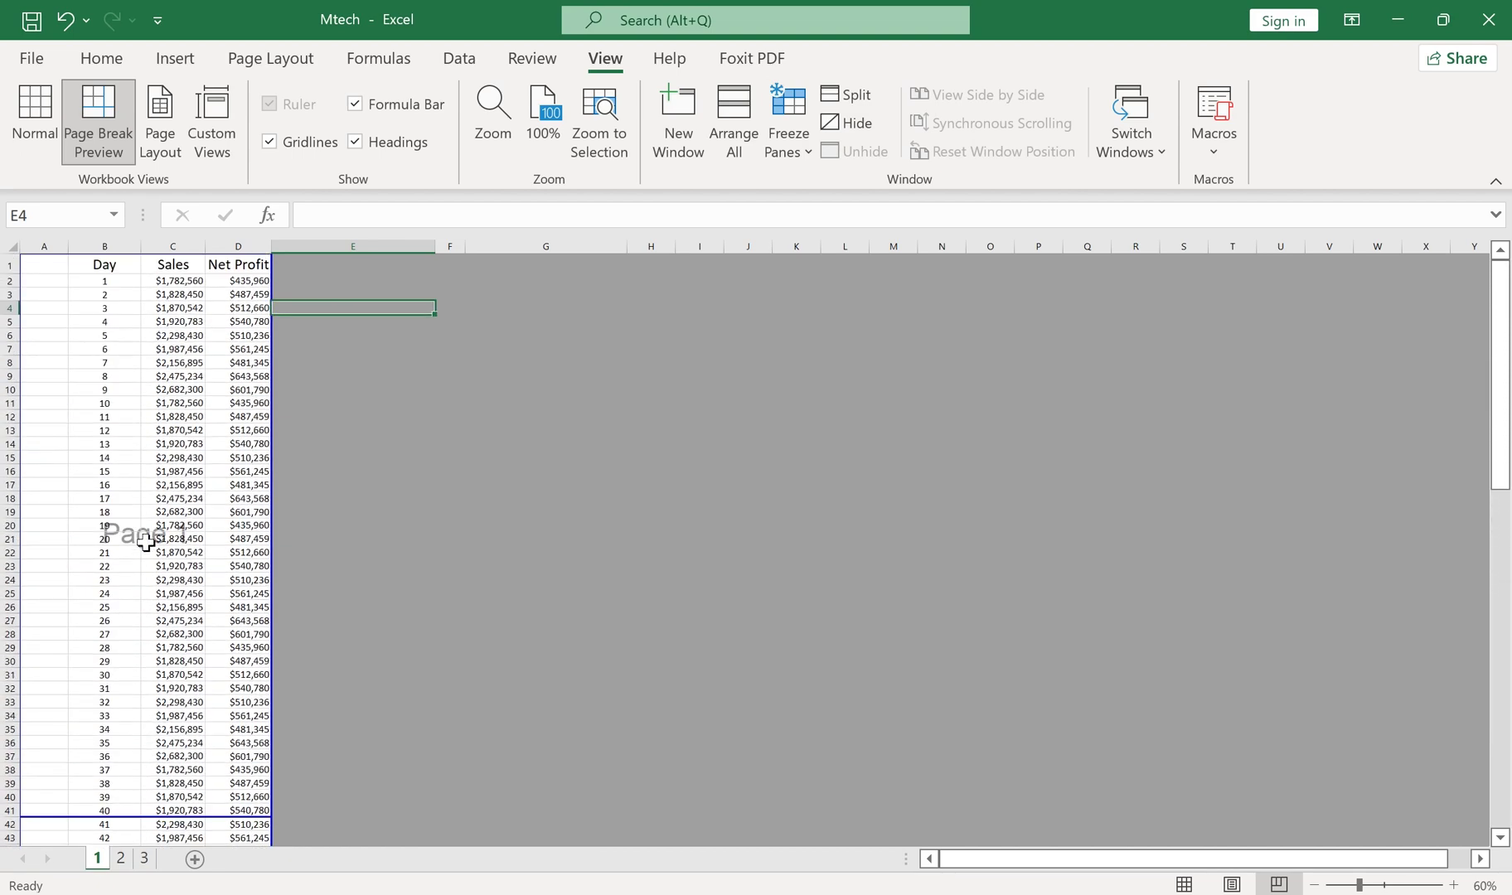
# Step: Switch the sales sheet to Page Layout view to see its printed pages
pyautogui.click(160, 139)
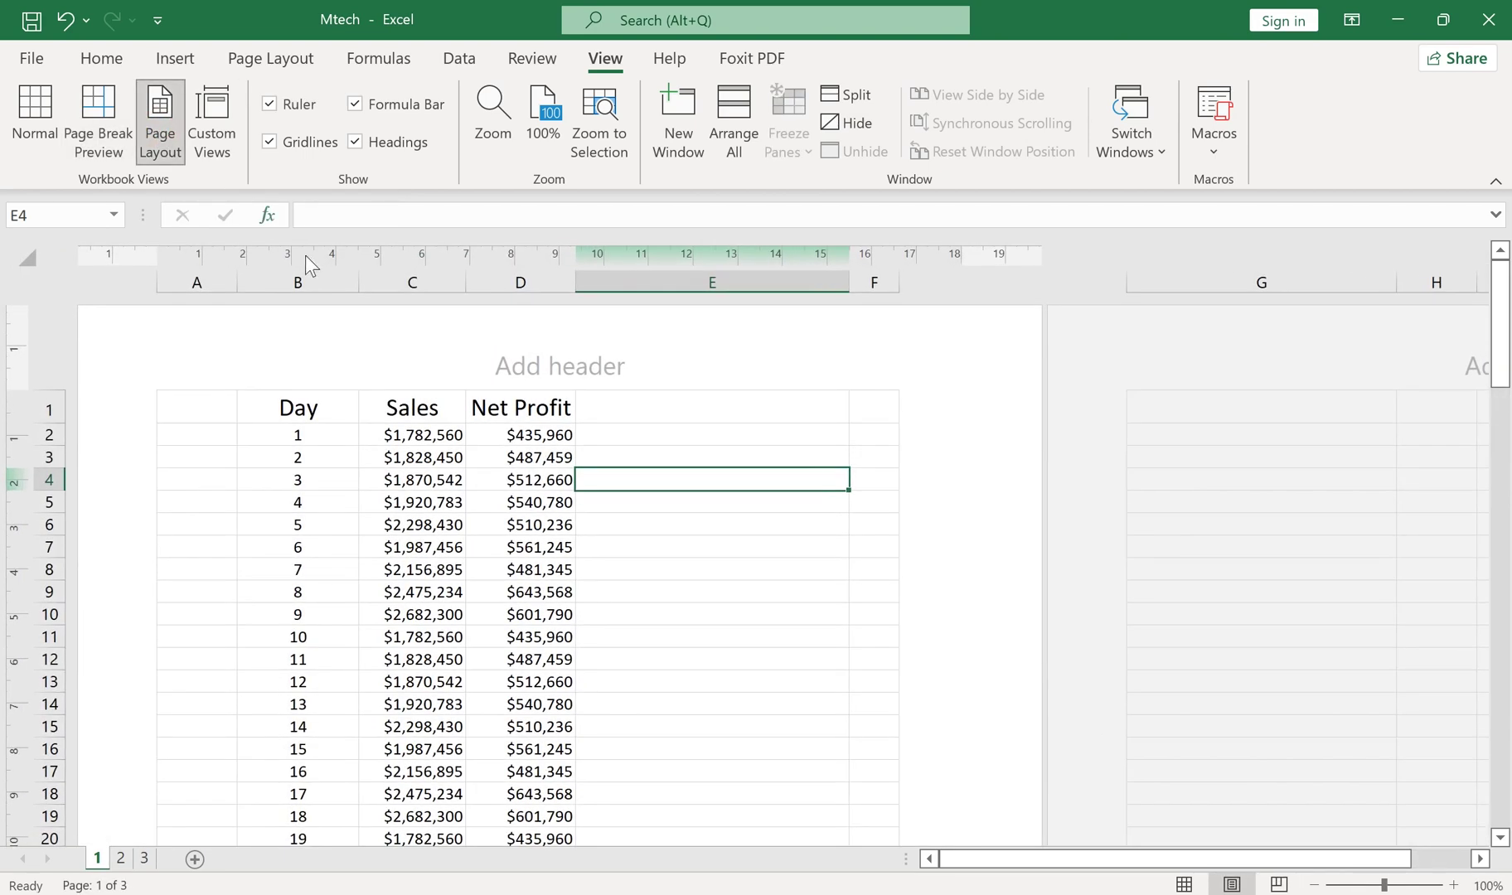
pyautogui.scroll(-5, 495, 435)
pyautogui.scroll(-8, 495, 434)
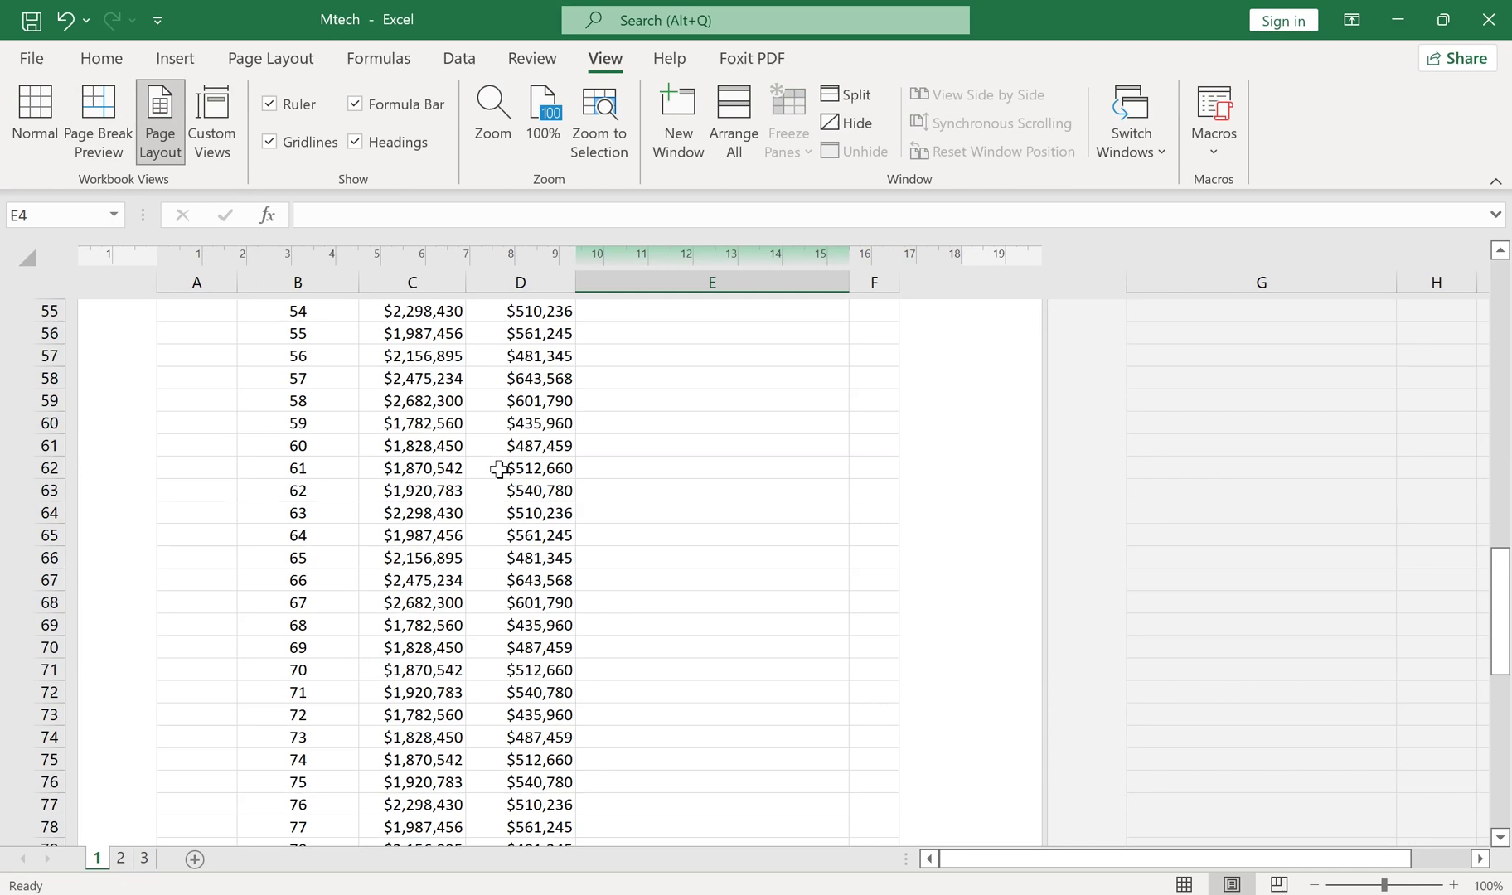
pyautogui.scroll(20, 498, 469)
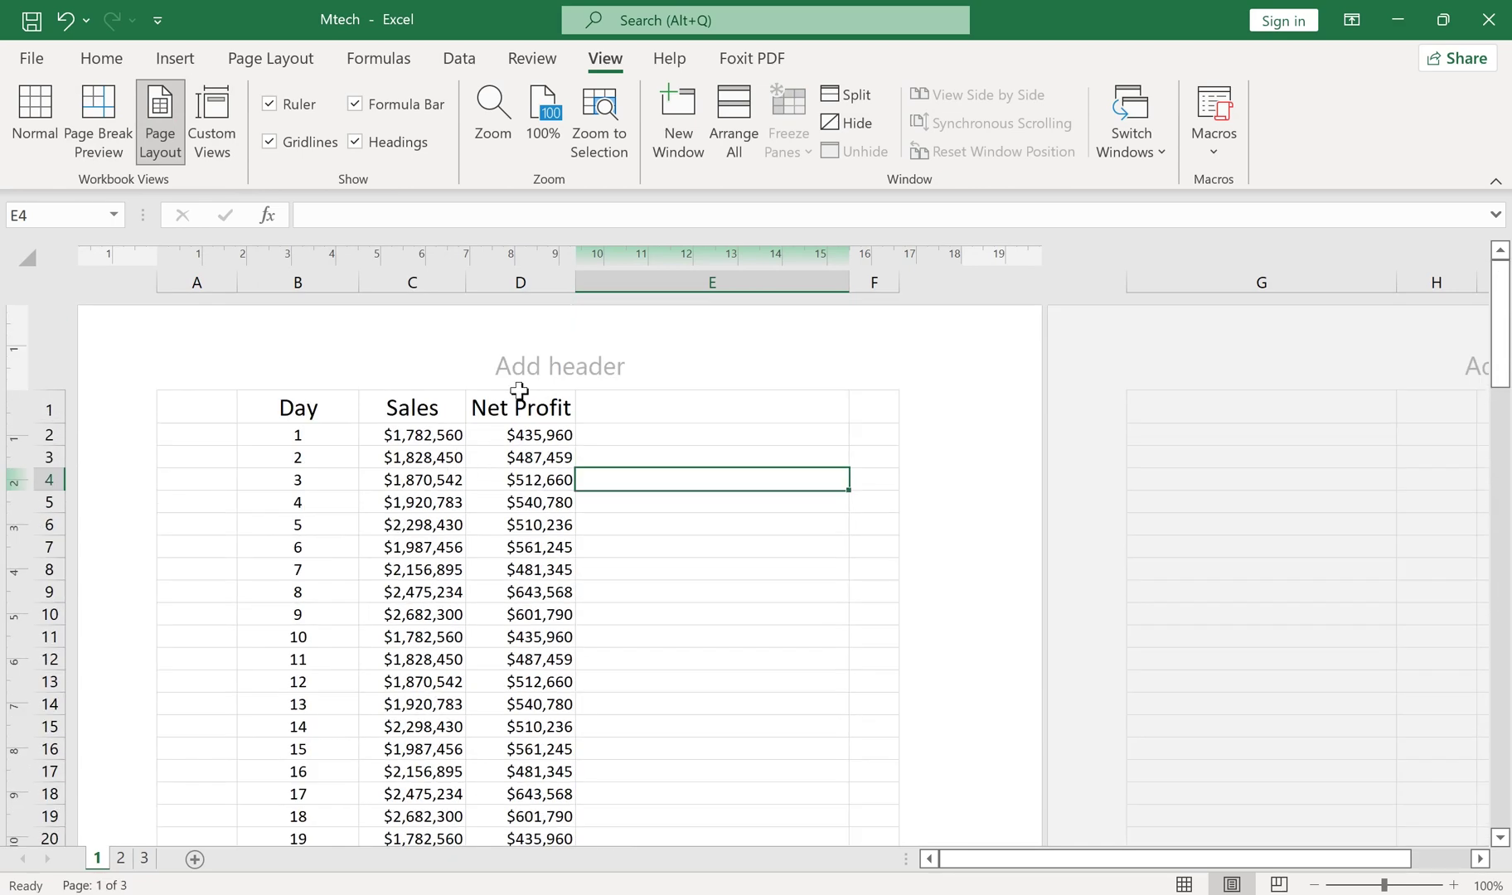
# Step: Add a header with the File Name on the left and 'Page X of Y' in the centre
pyautogui.click(517, 381)
pyautogui.click(862, 58)
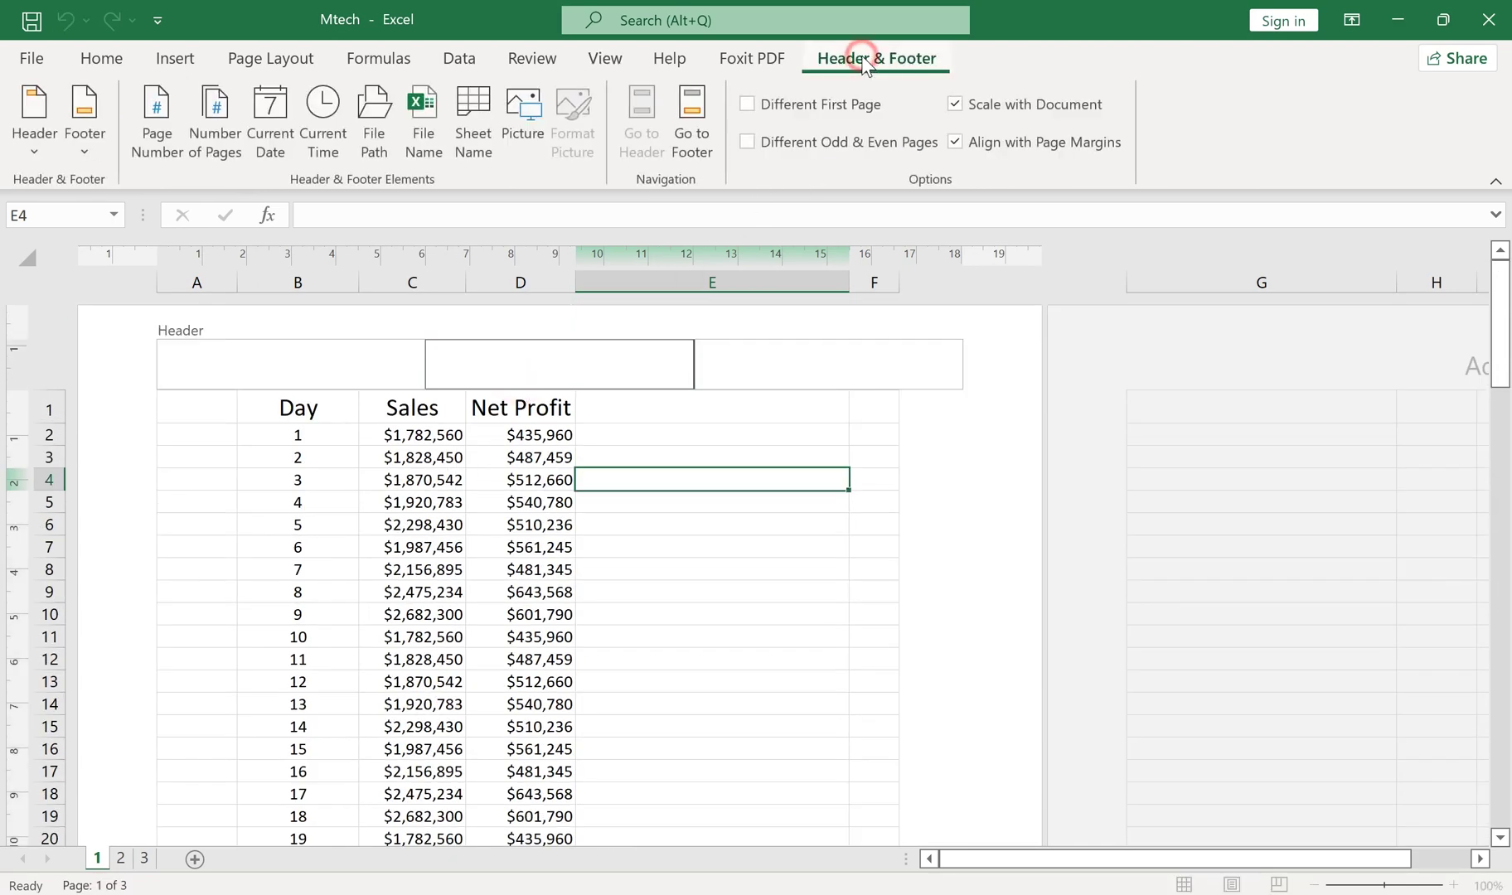
pyautogui.click(302, 361)
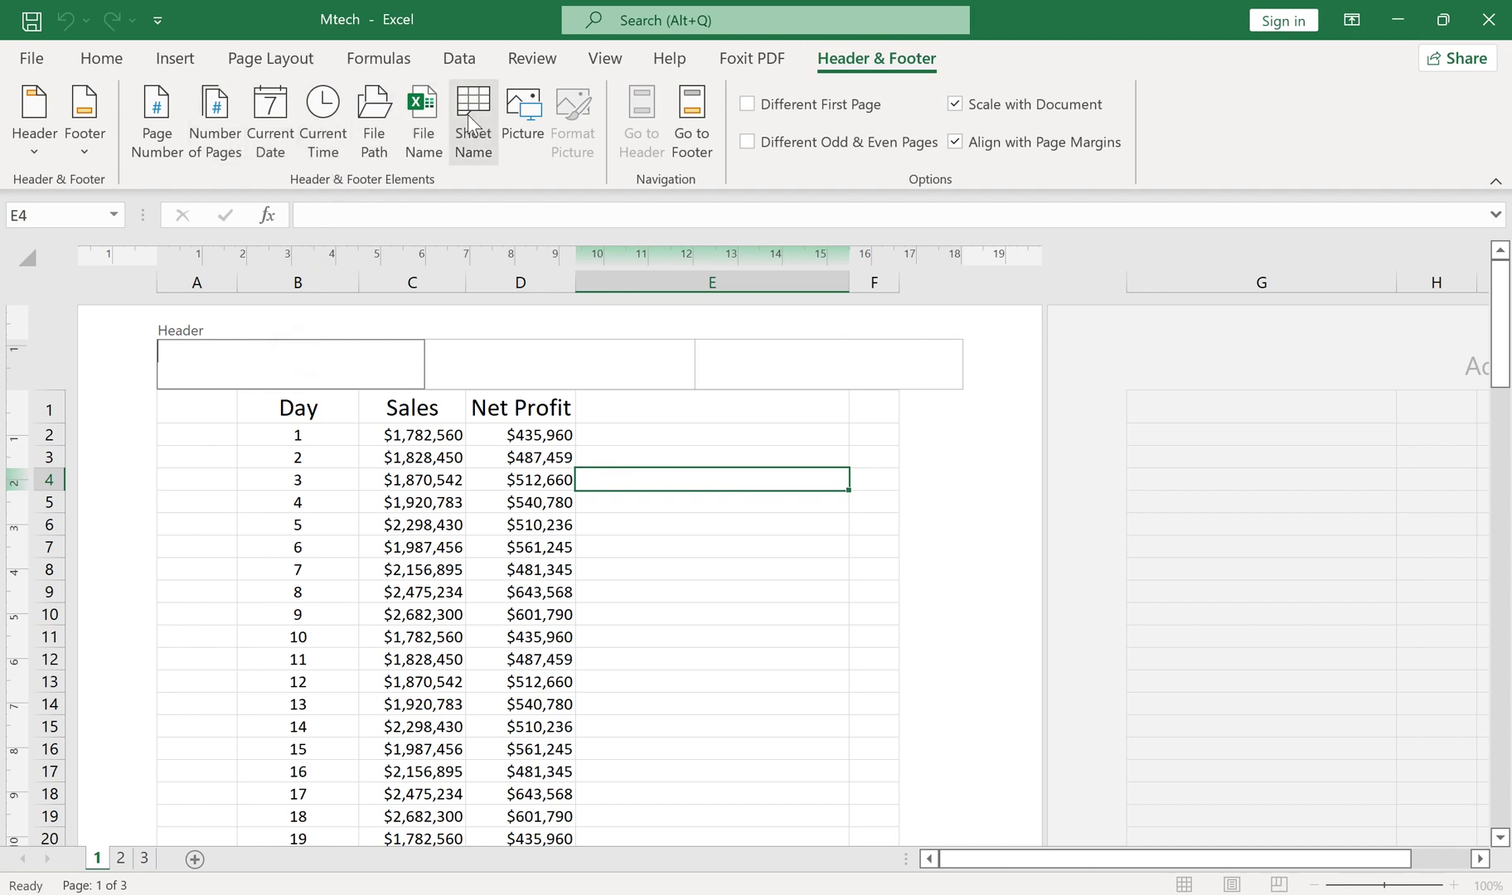
pyautogui.click(424, 120)
pyautogui.click(466, 372)
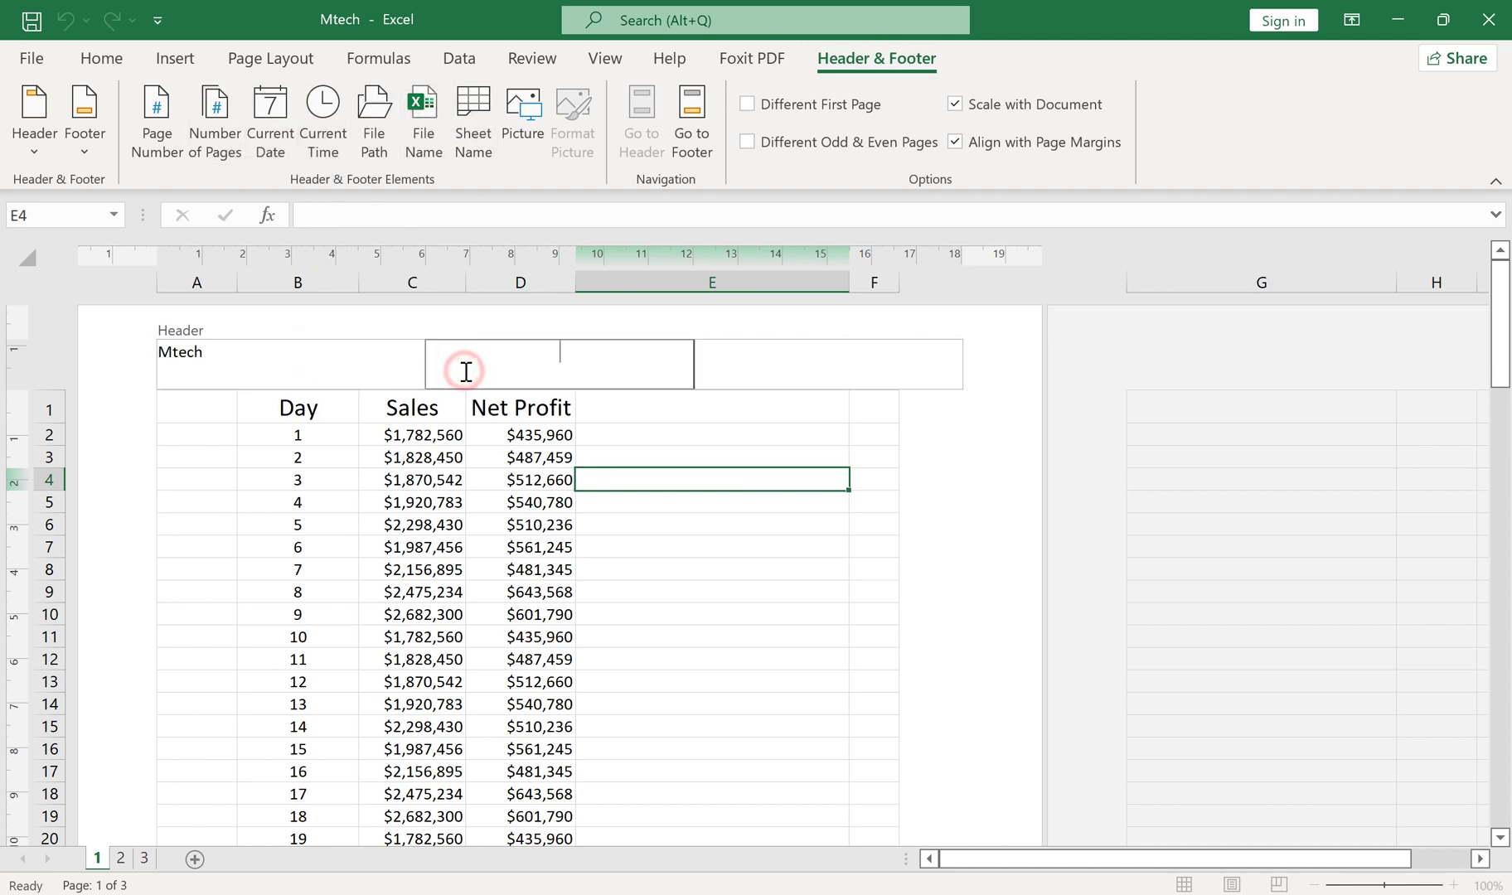
pyautogui.click(157, 140)
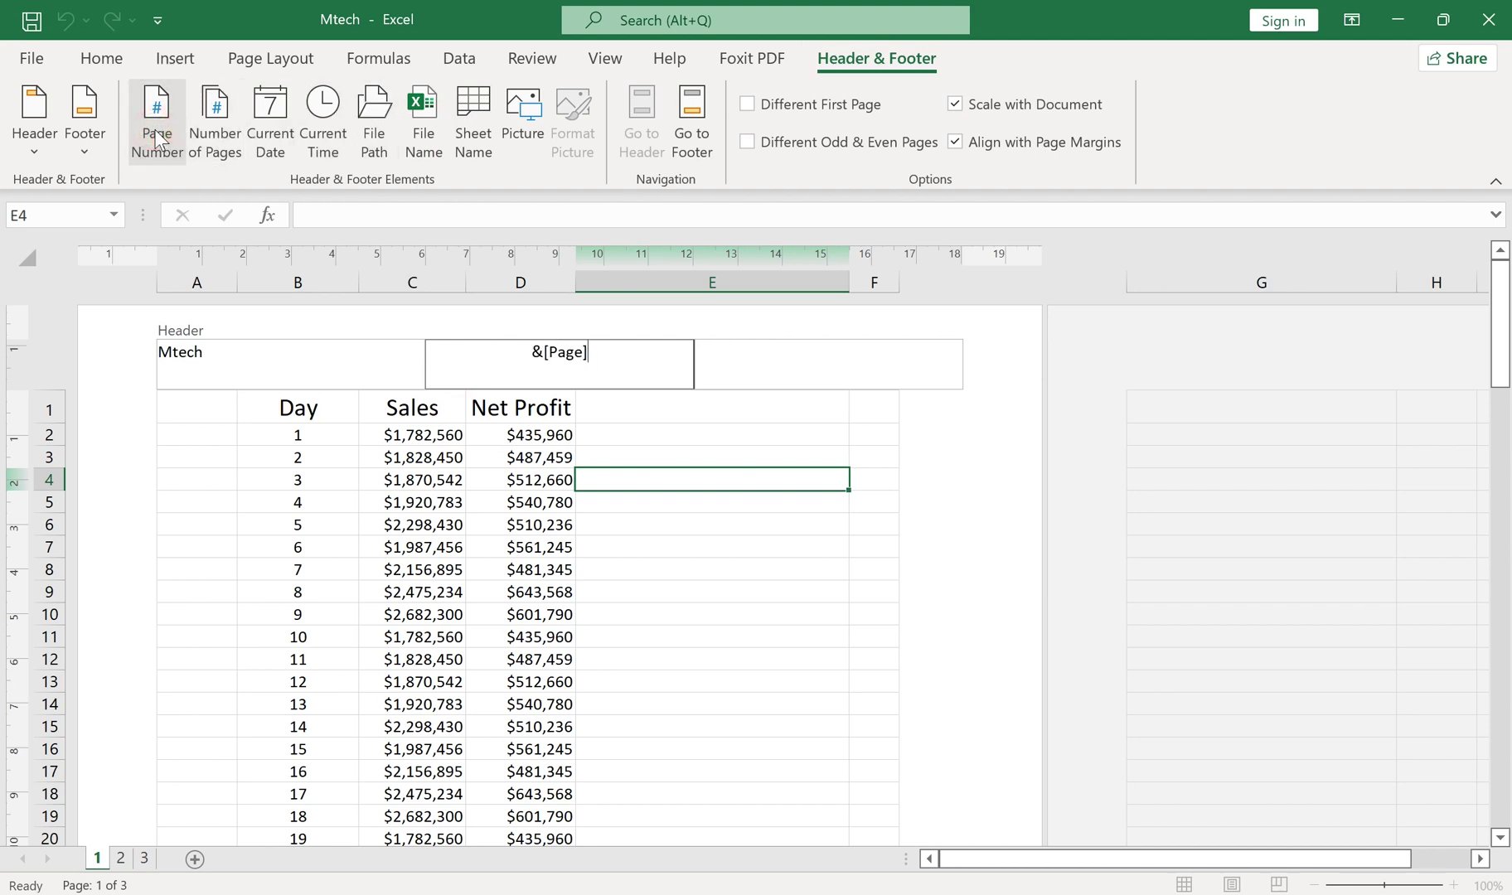
pyautogui.write('of')
pyautogui.click(215, 136)
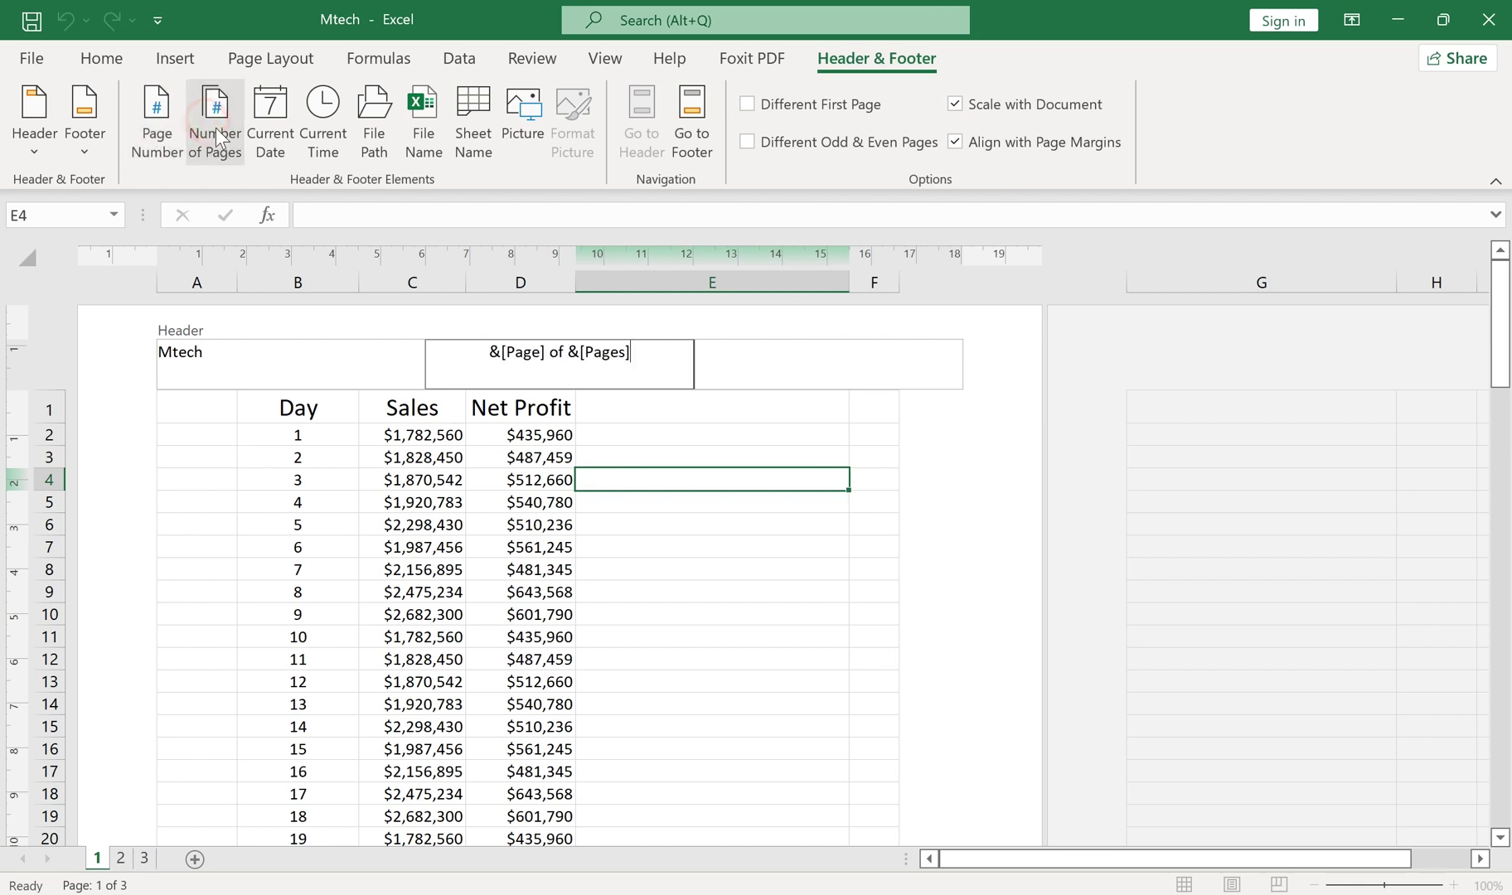
# Step: Put the Current Date in the header's right section and return to the cells
pyautogui.click(790, 361)
pyautogui.click(270, 132)
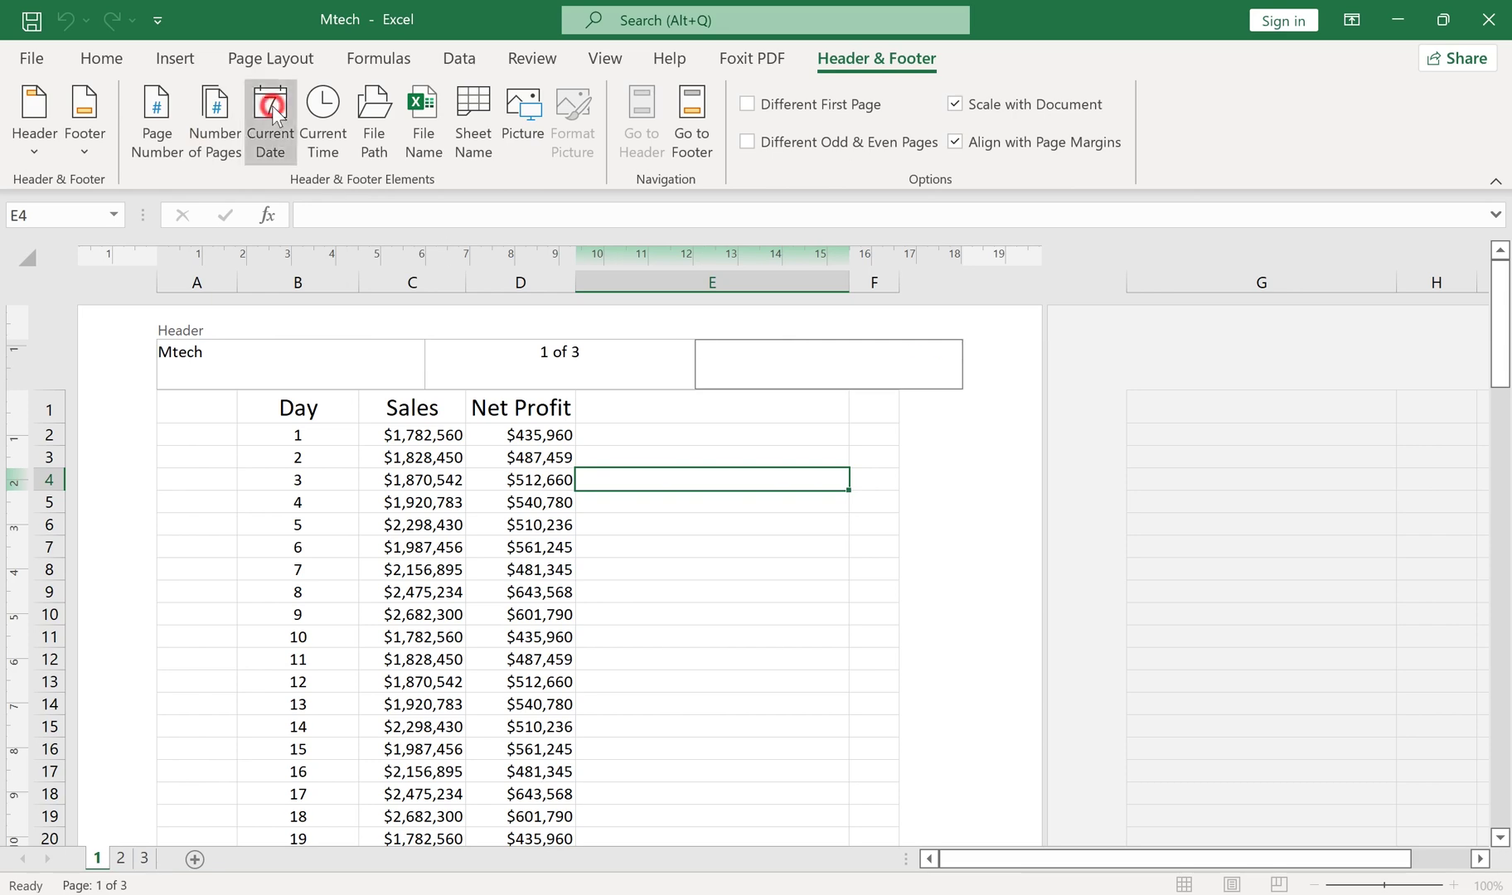
pyautogui.click(832, 408)
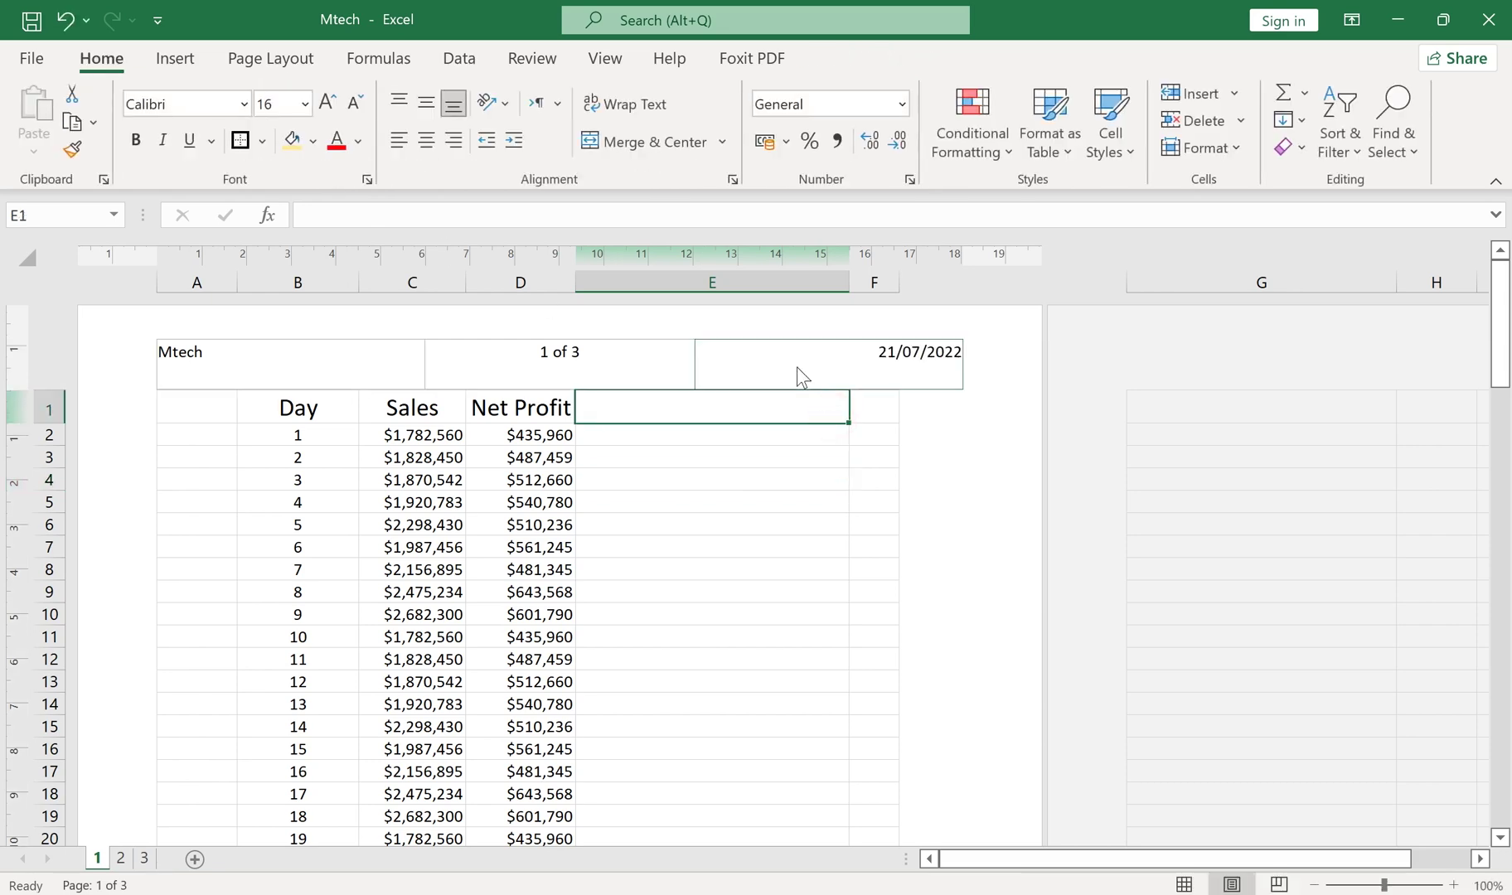
pyautogui.scroll(-11, 795, 370)
pyautogui.scroll(-18, 614, 587)
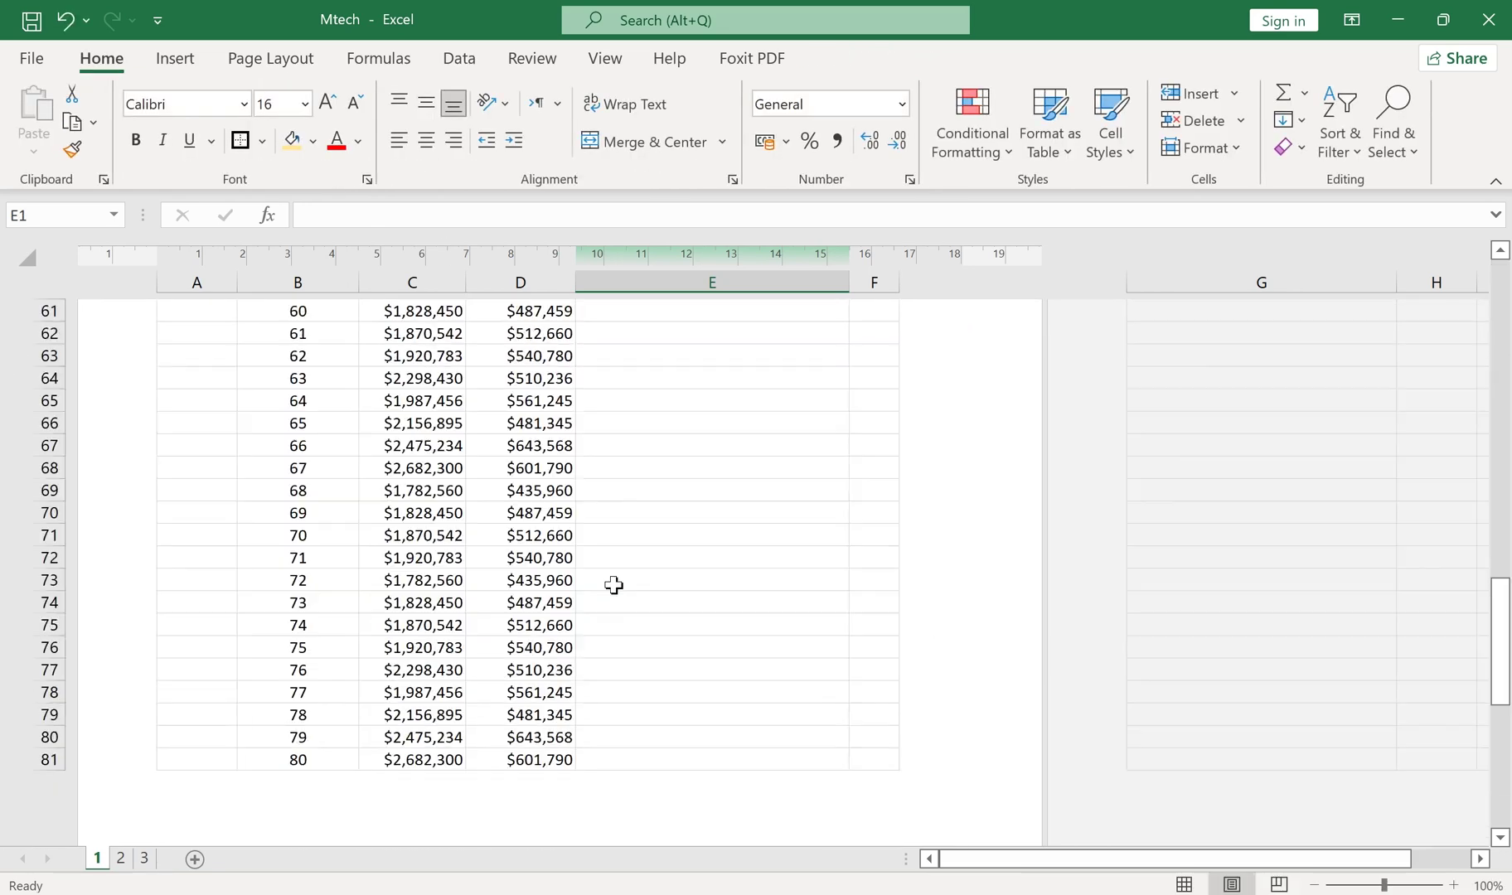
pyautogui.scroll(3, 644, 484)
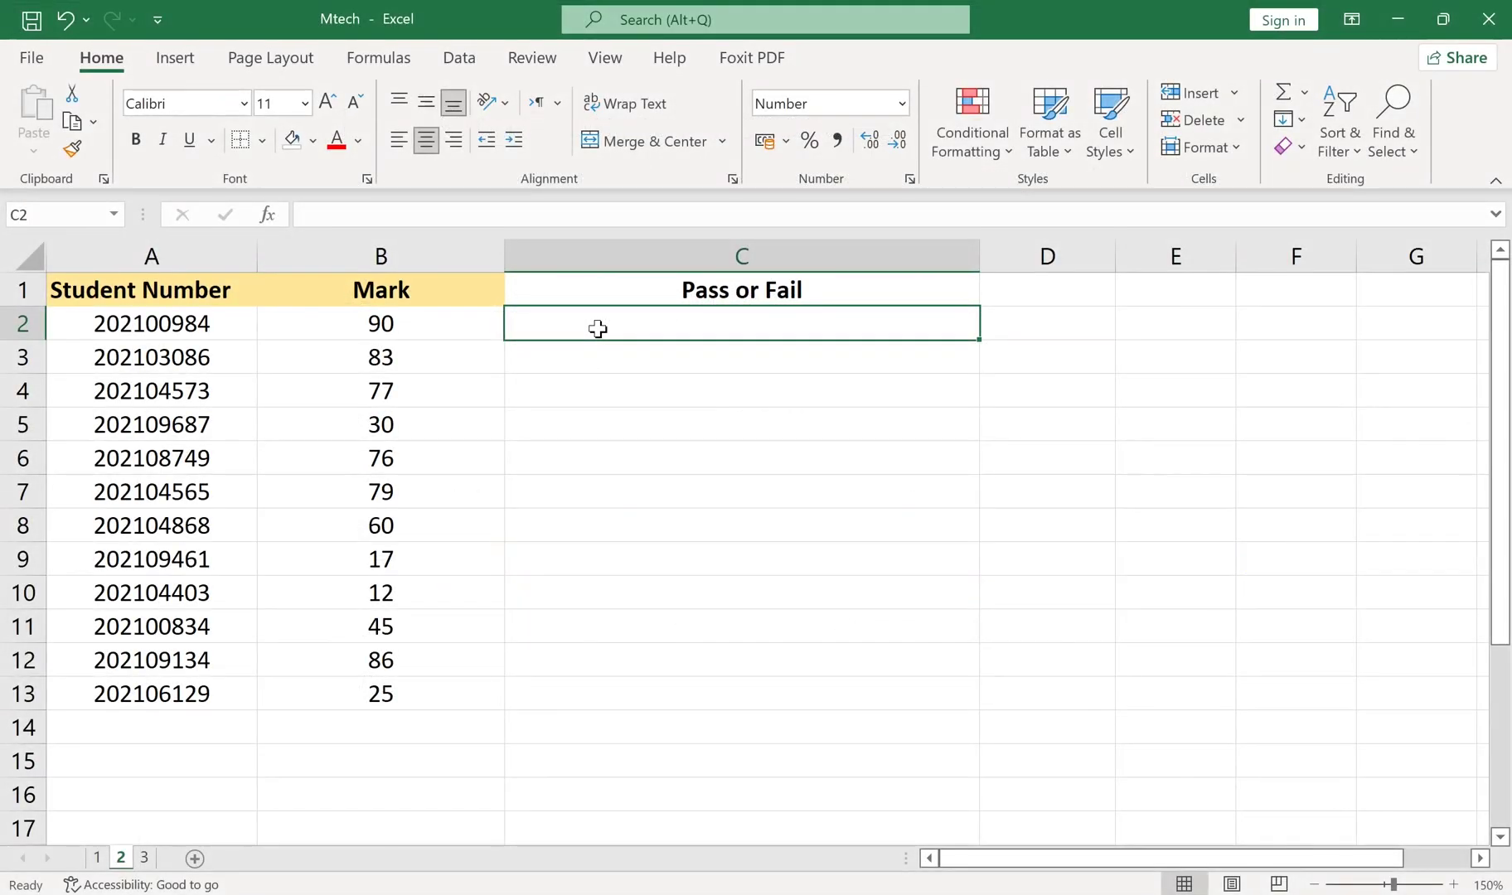
# Step: Enter =IF(B2>60,"Pass","Fail") in C2 and fill it down to C13
pyautogui.doubleClick(618, 334)
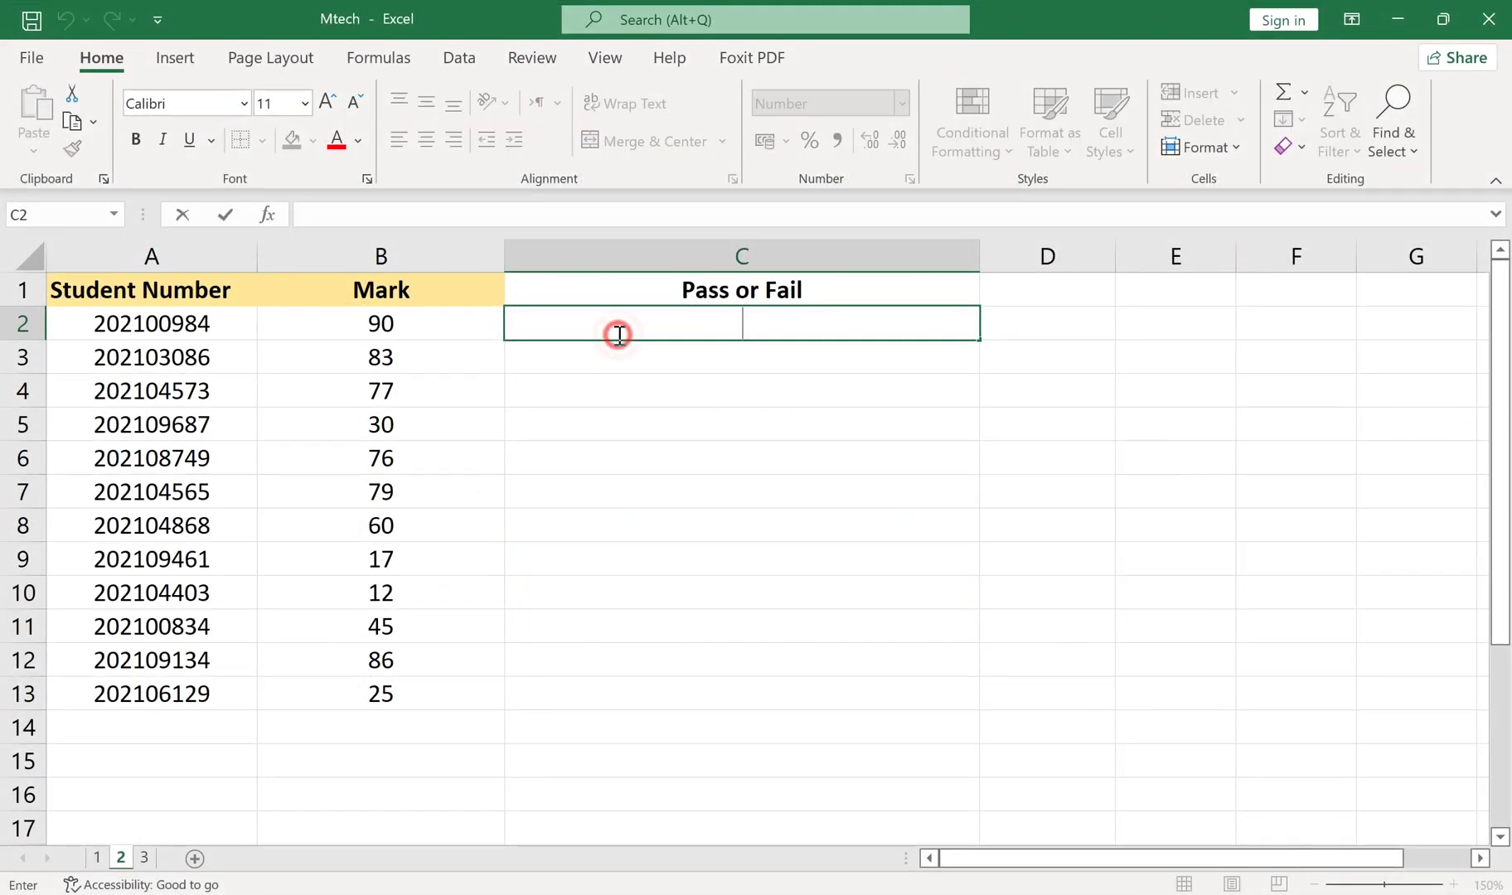
pyautogui.write('=IF')
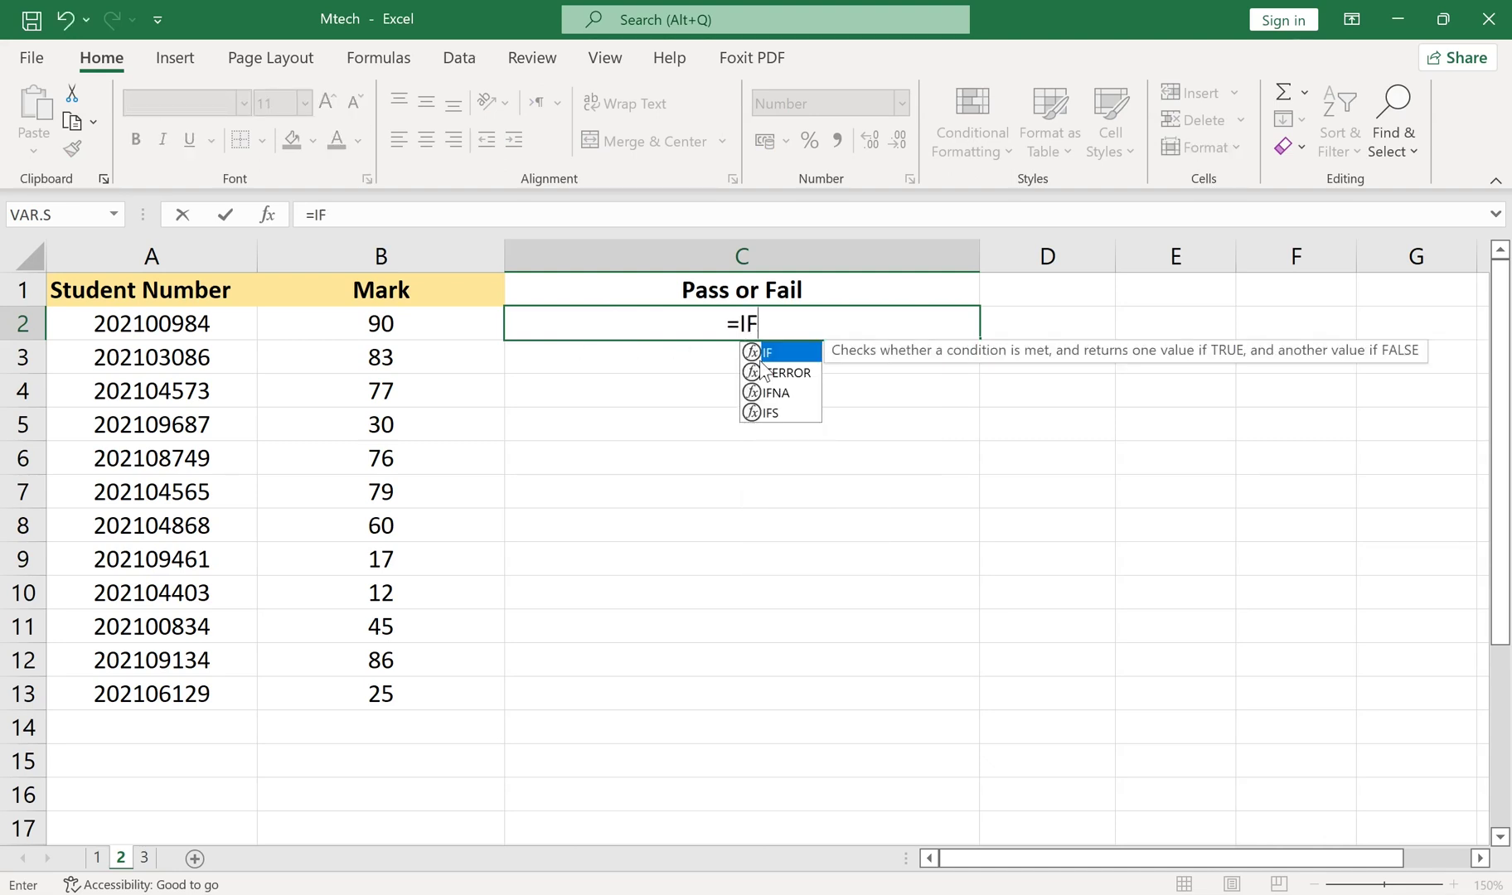
pyautogui.doubleClick(783, 353)
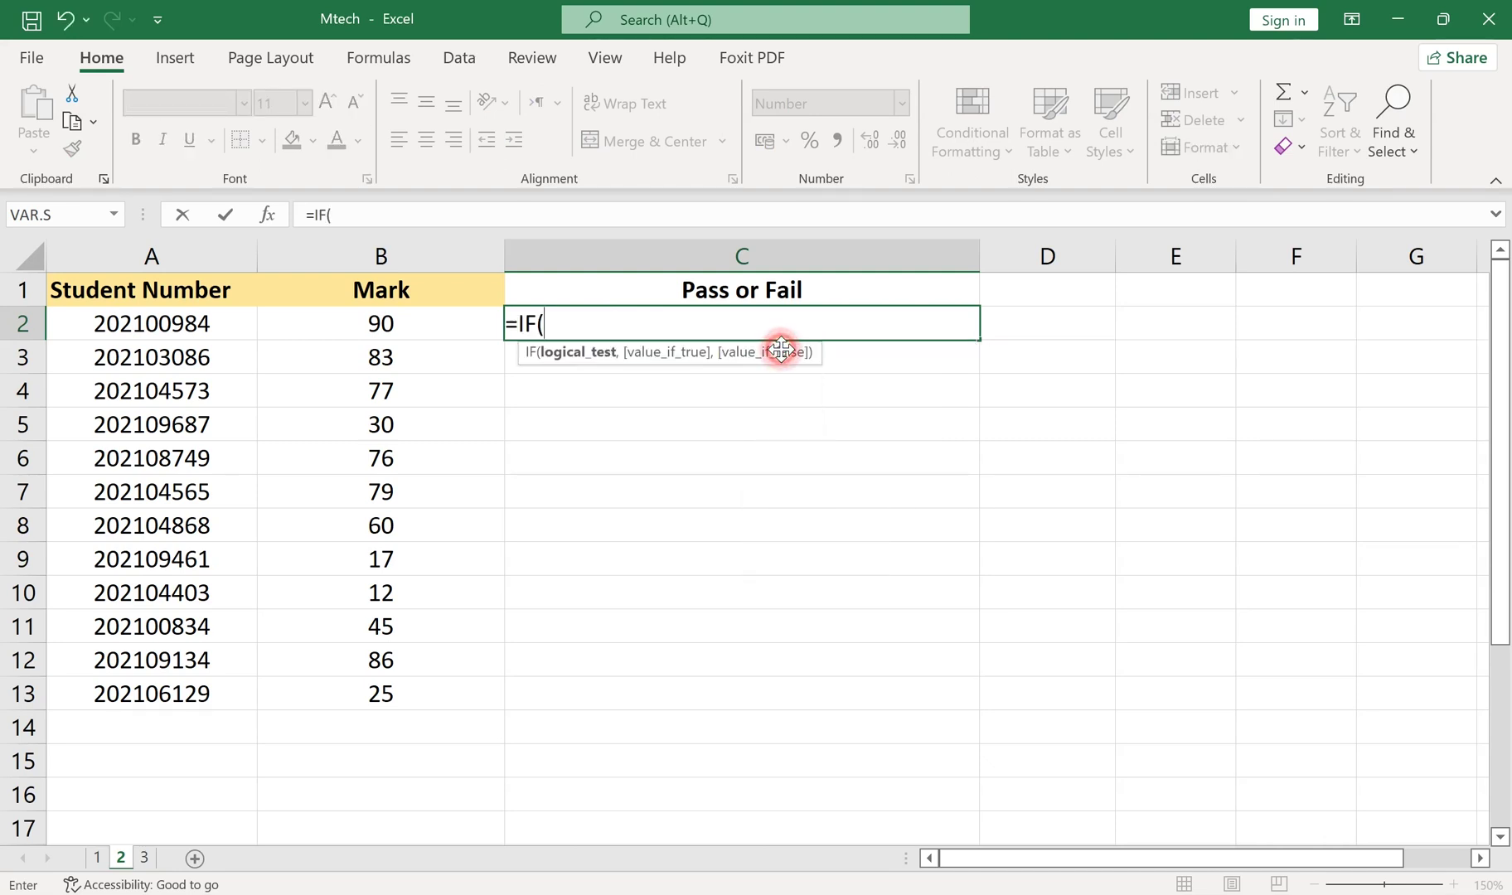
pyautogui.click(437, 324)
pyautogui.write('>60')
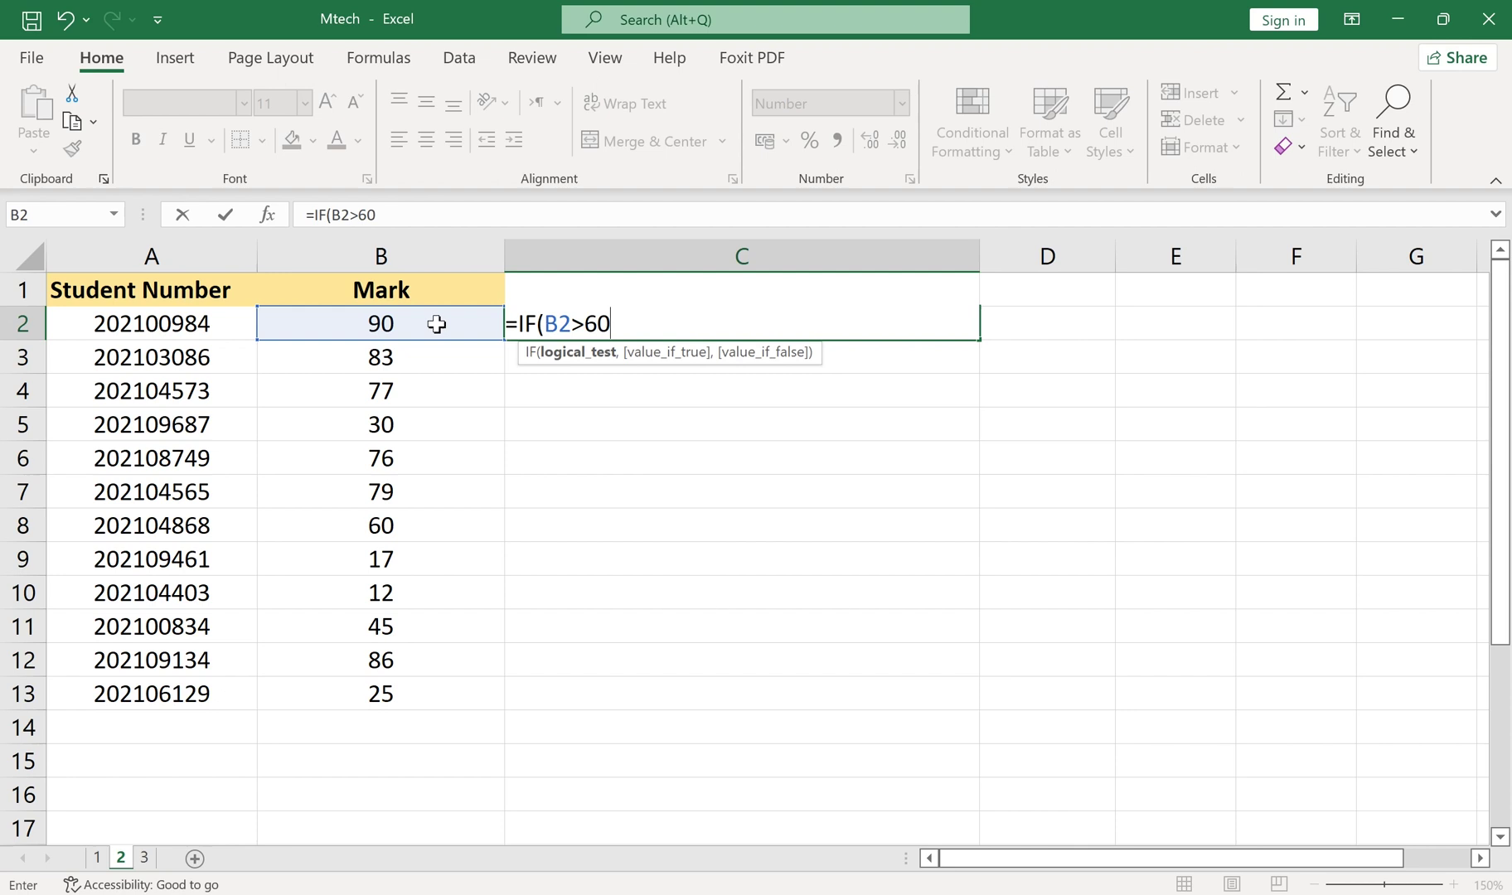
pyautogui.write(',')
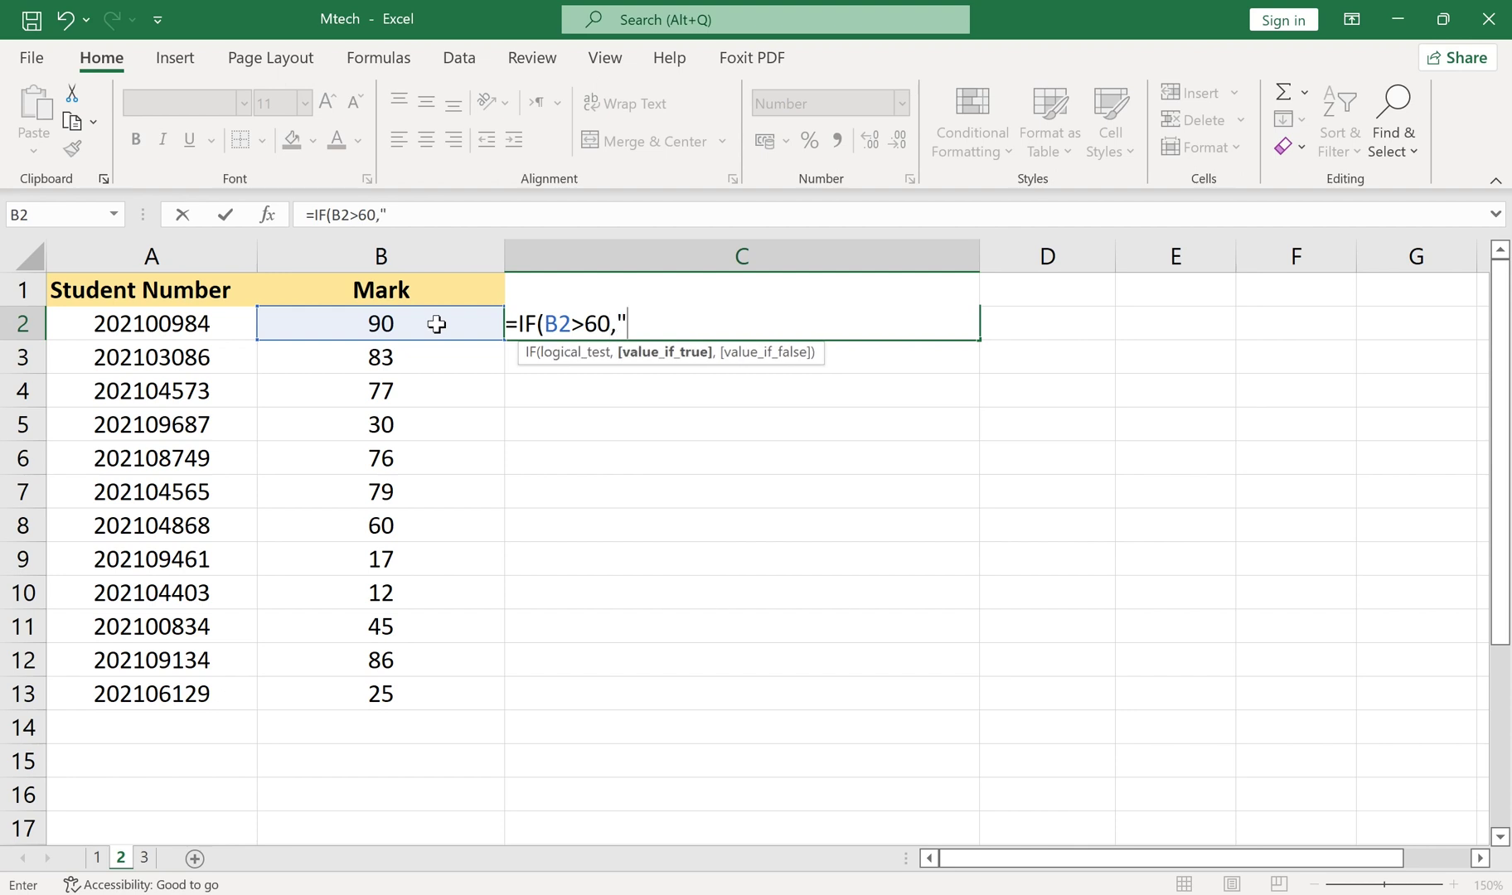
pyautogui.write('"Pass","Fail"')
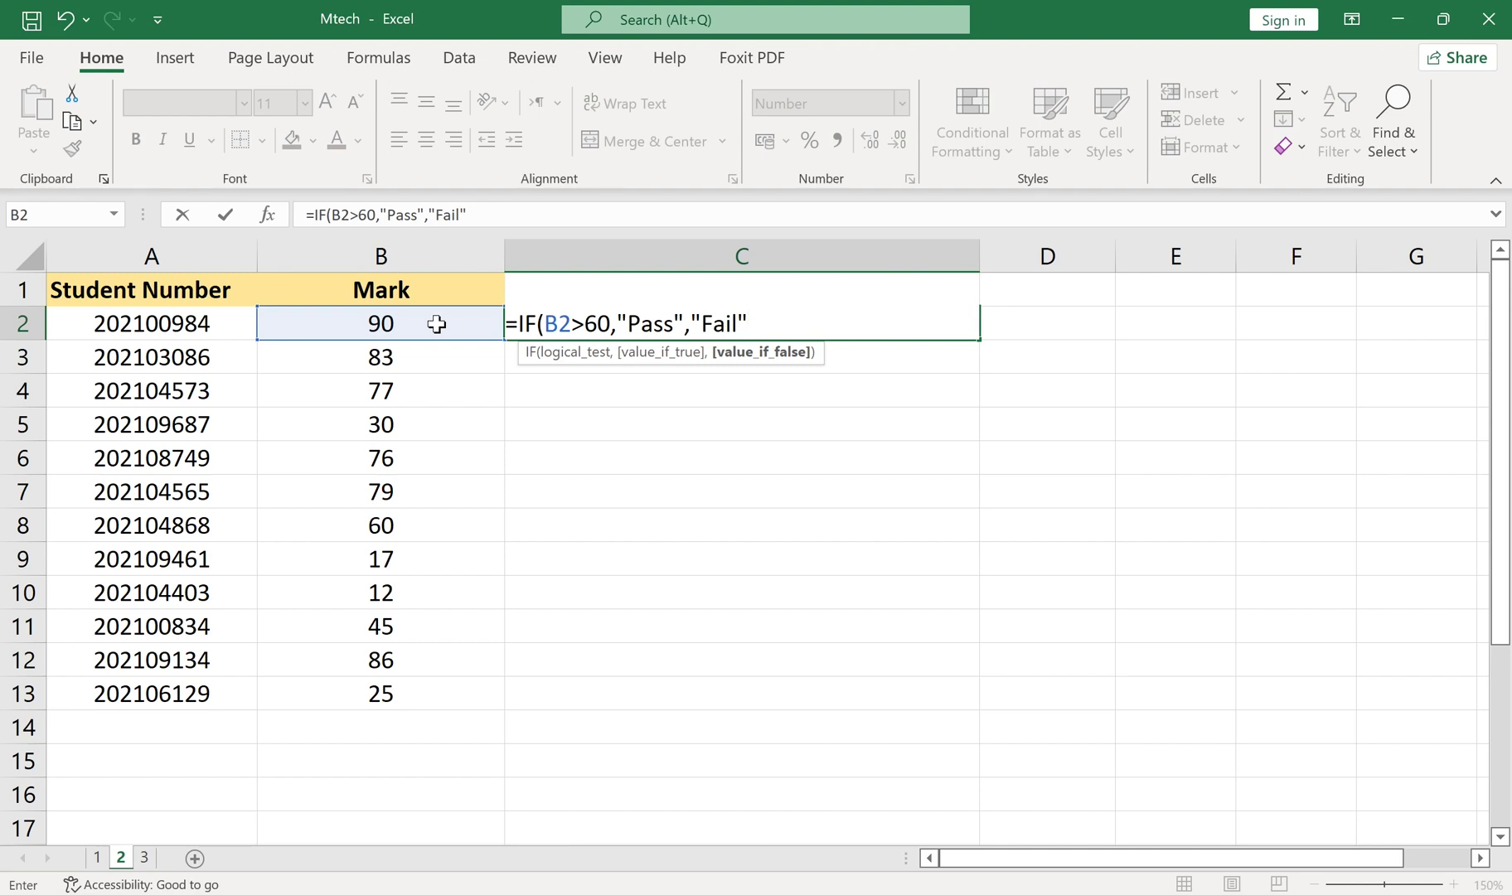
pyautogui.press('Return')
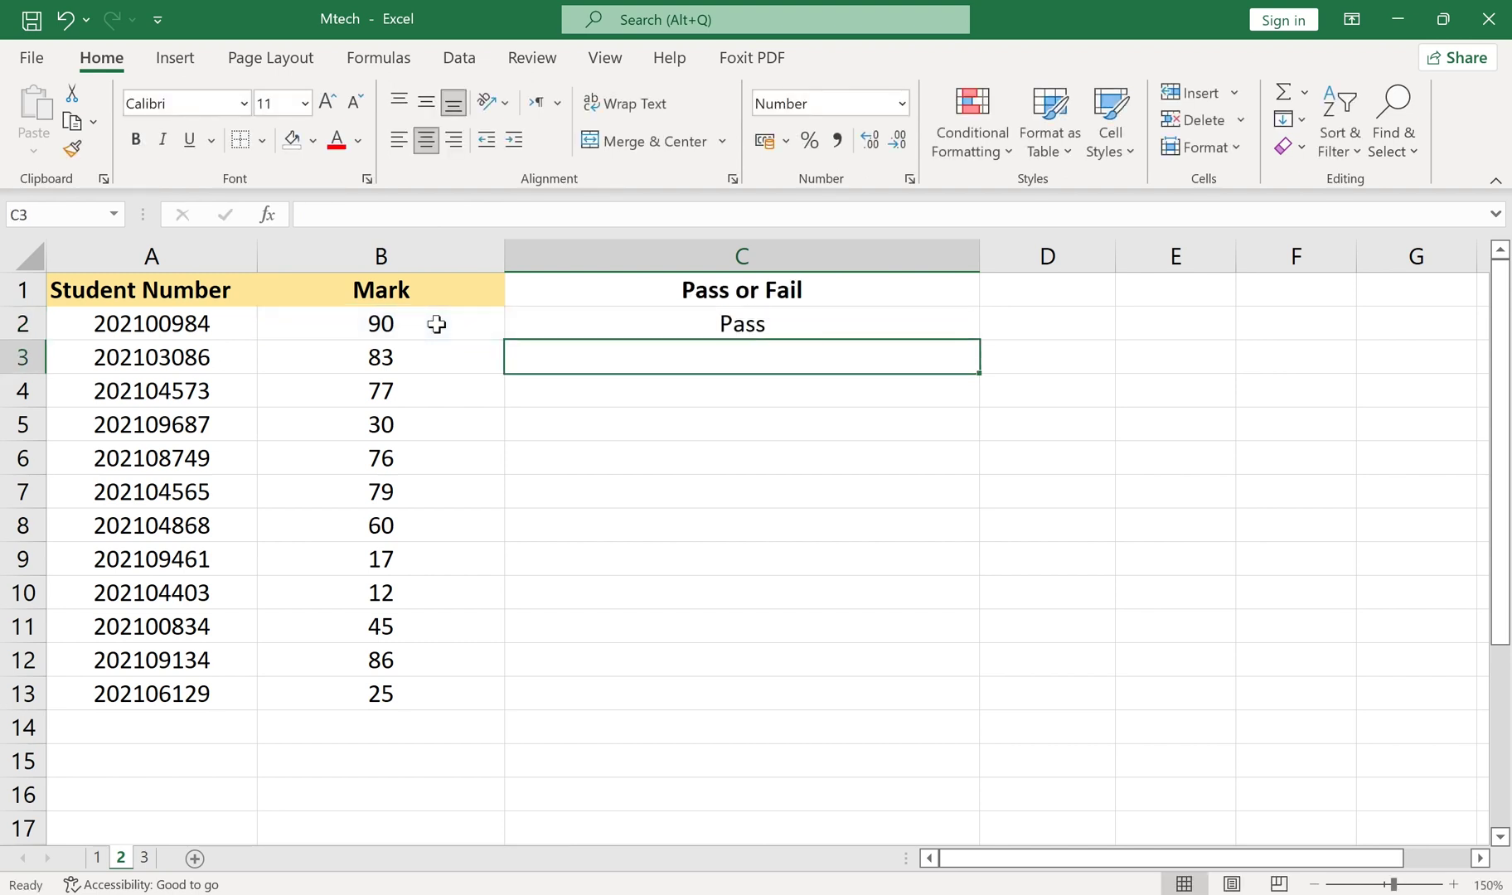
pyautogui.click(828, 325)
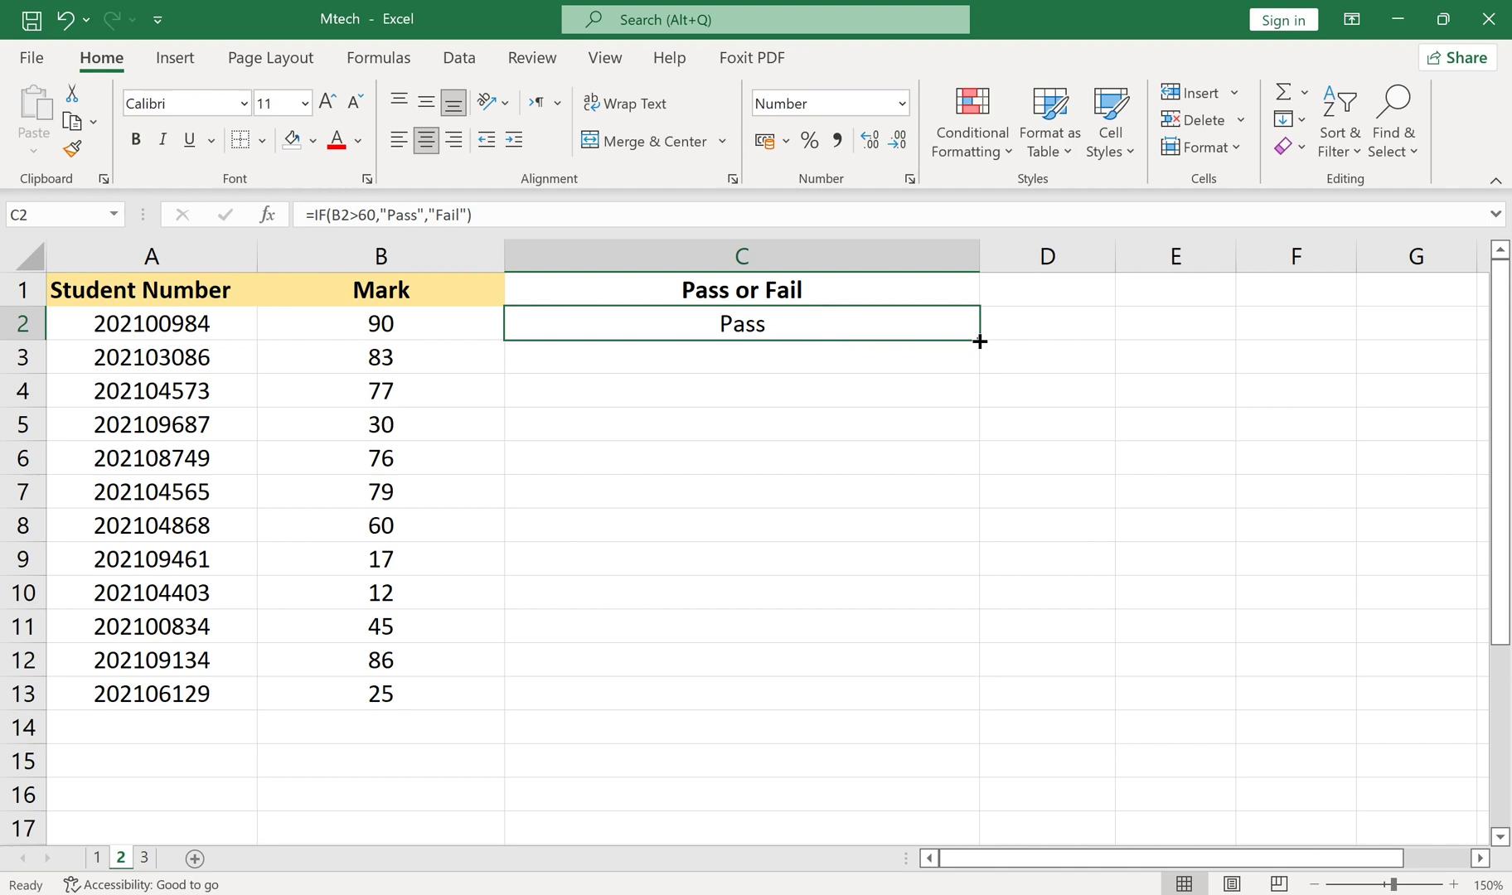
pyautogui.moveTo(979, 340); pyautogui.dragTo(965, 705)
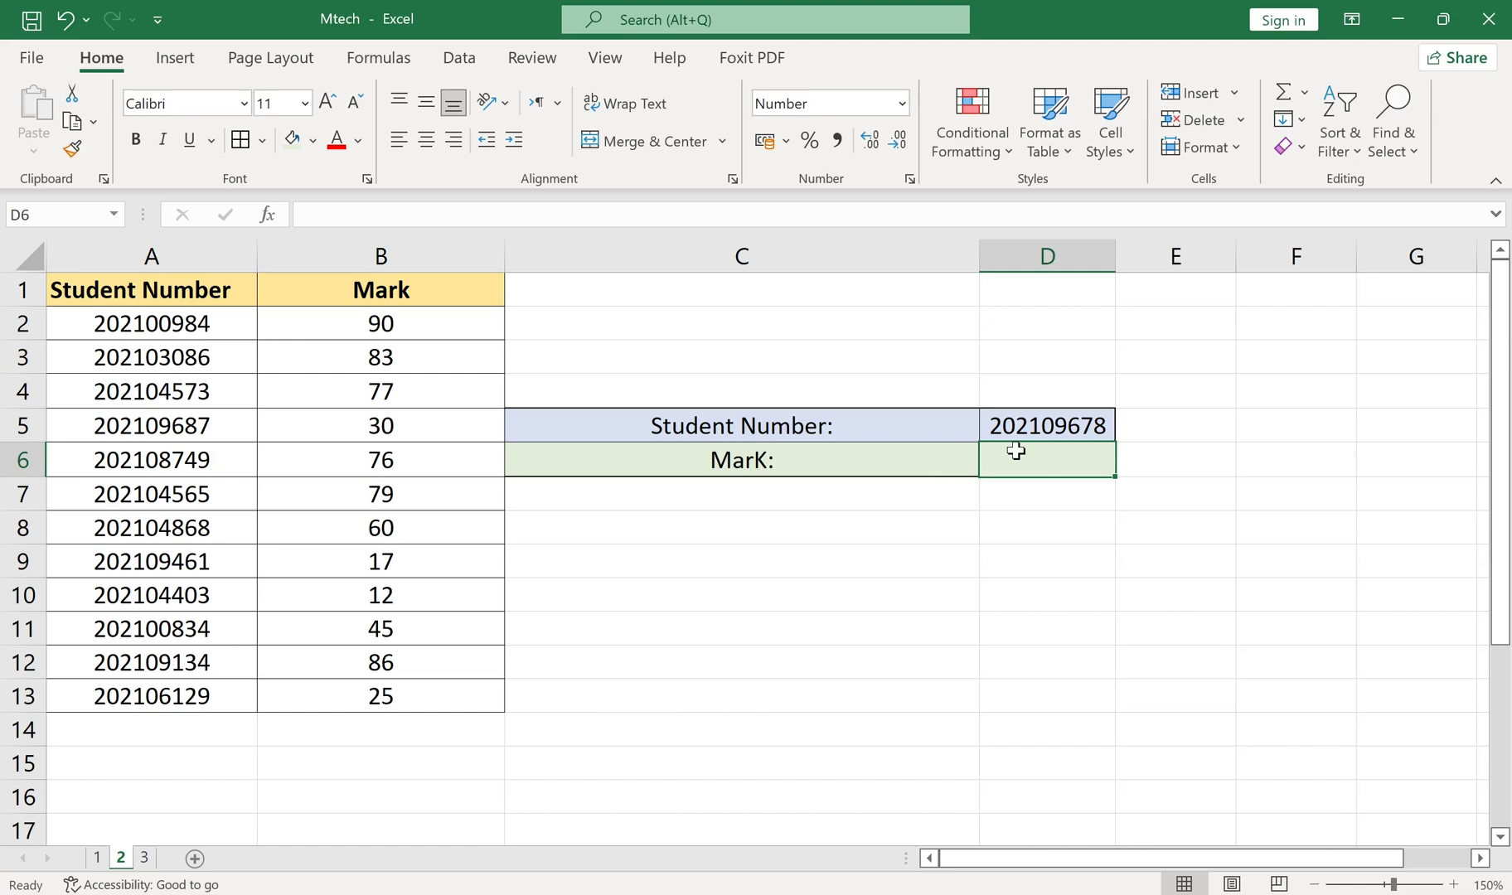
# Step: Enter =VLOOKUP(D5,A2:B13,2,FALSE) in D6 with an exact-match lookup
pyautogui.doubleClick(1040, 469)
pyautogui.write('=')
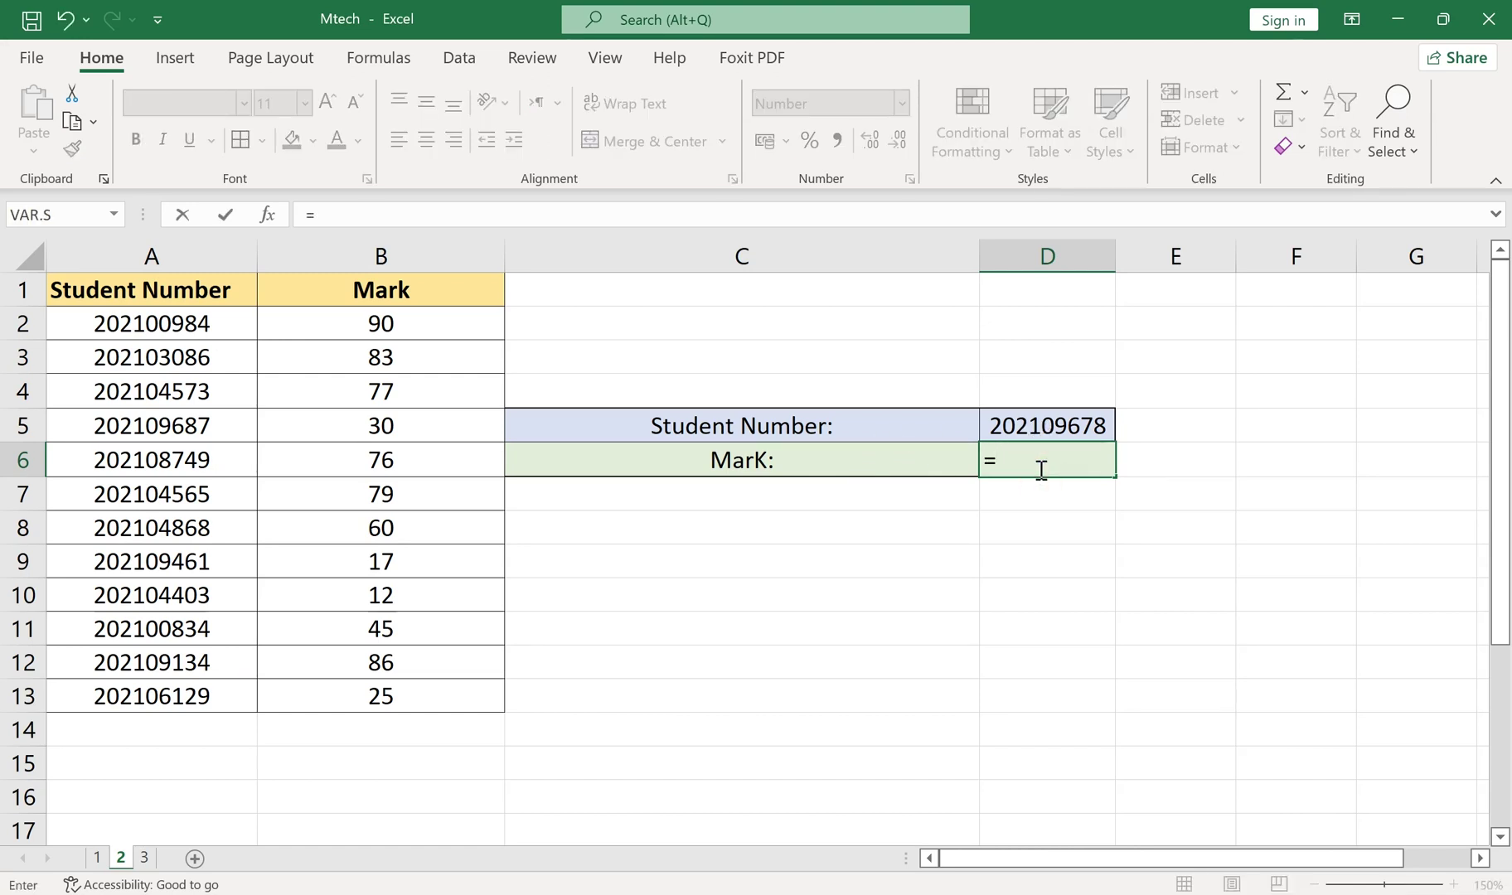
pyautogui.write('Vloo')
pyautogui.doubleClick(1044, 489)
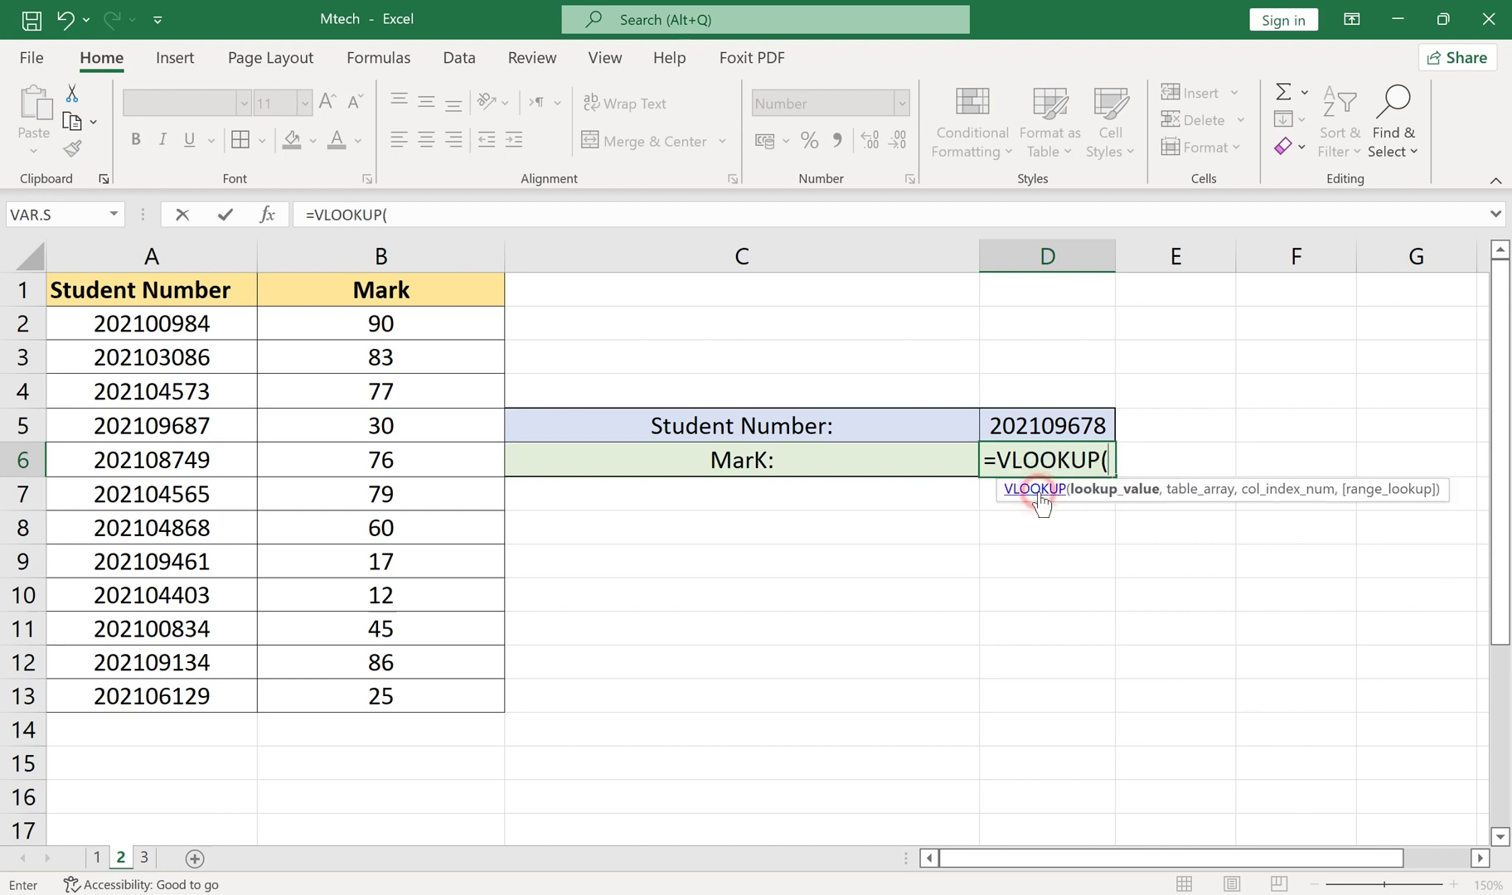
pyautogui.click(1026, 417)
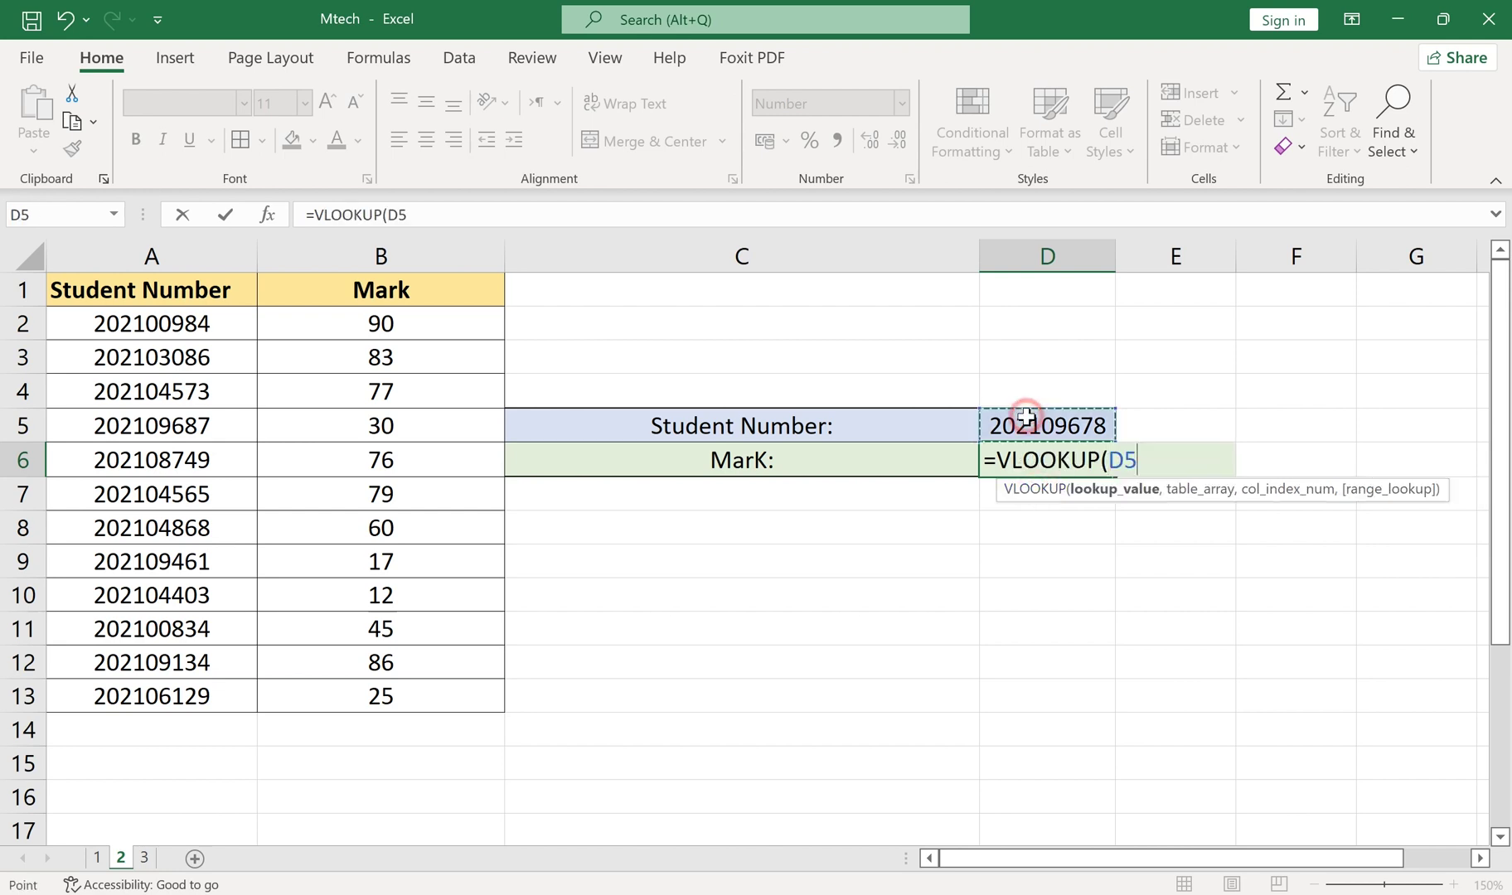
pyautogui.write(',')
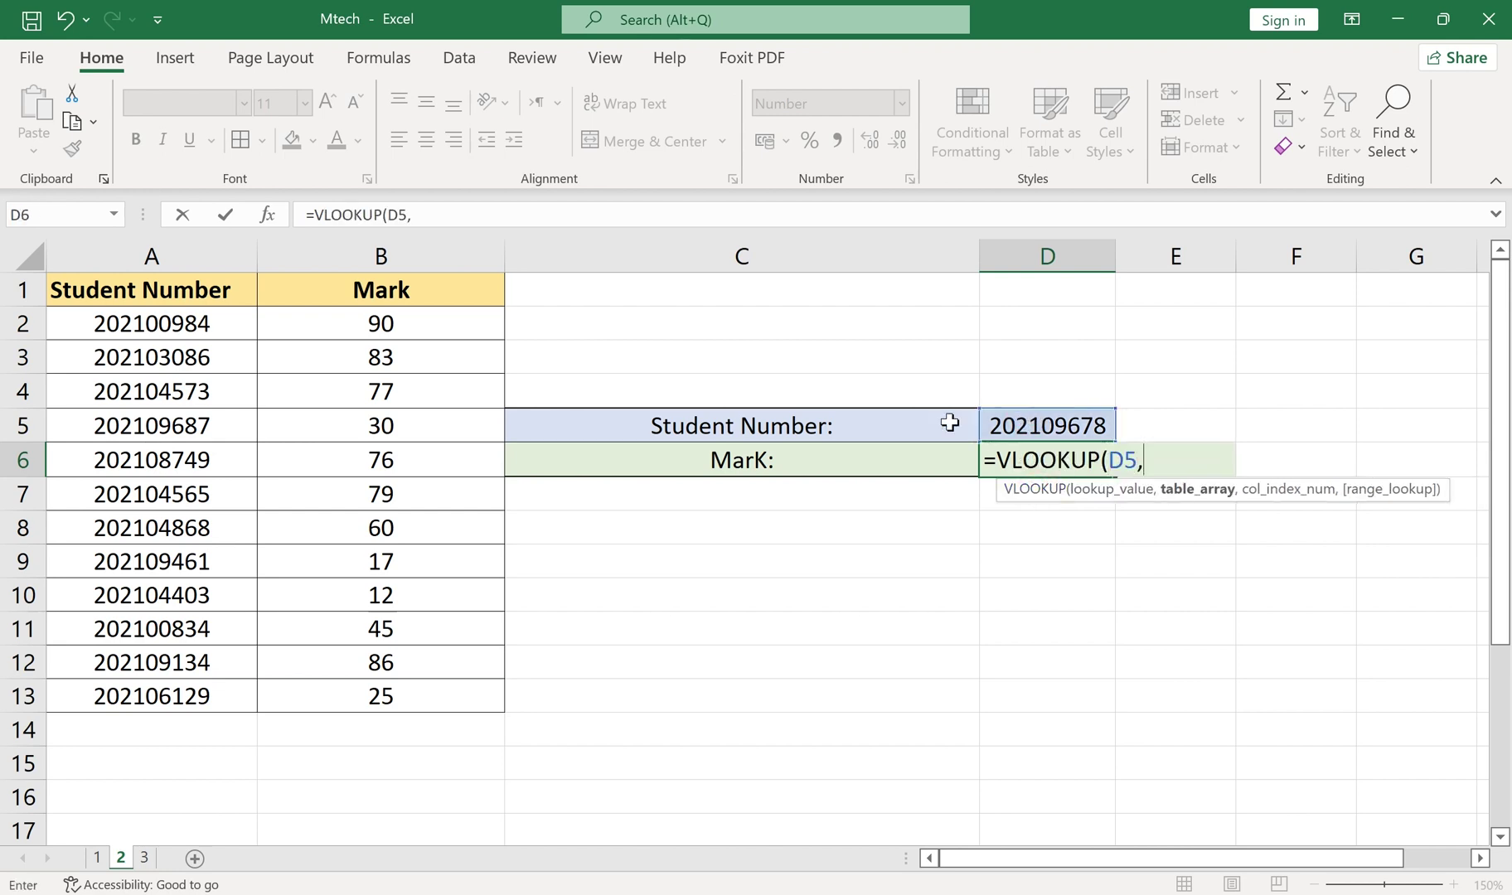
pyautogui.moveTo(98, 325); pyautogui.dragTo(378, 697)
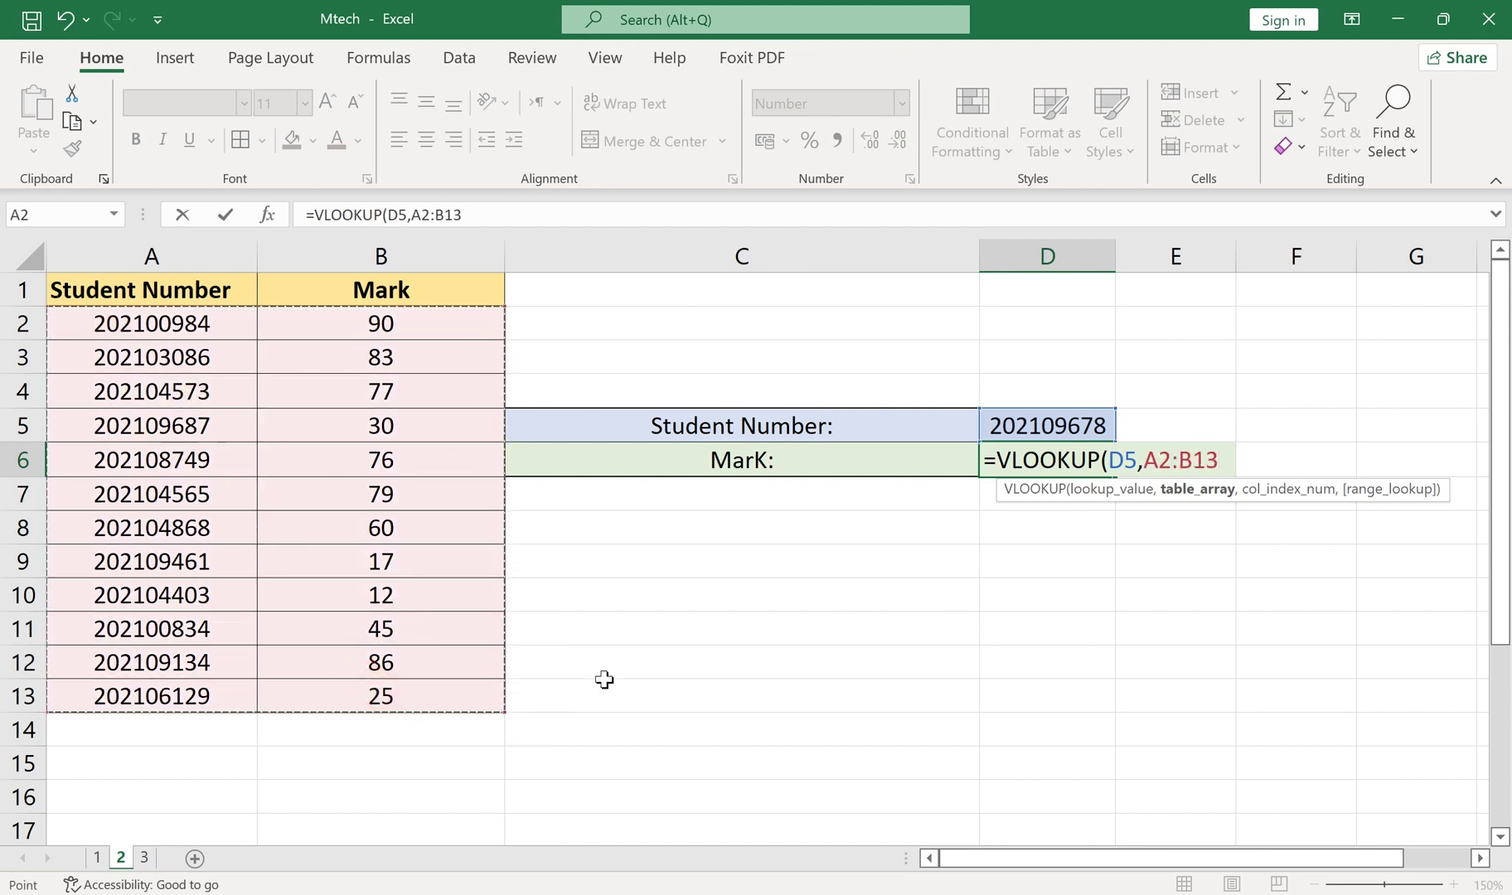
pyautogui.write(',')
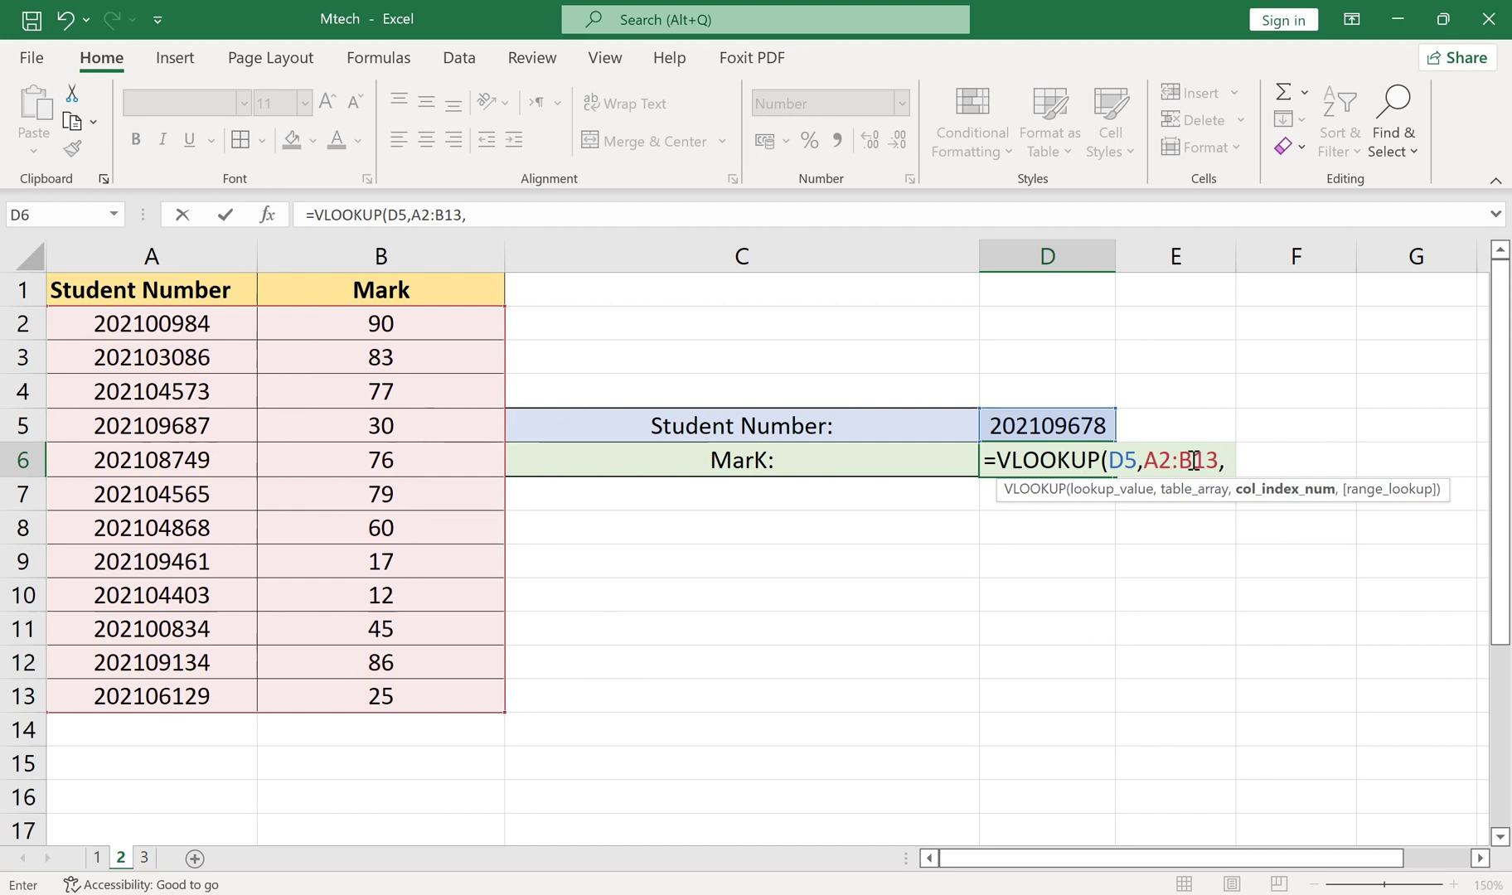
pyautogui.write('2')
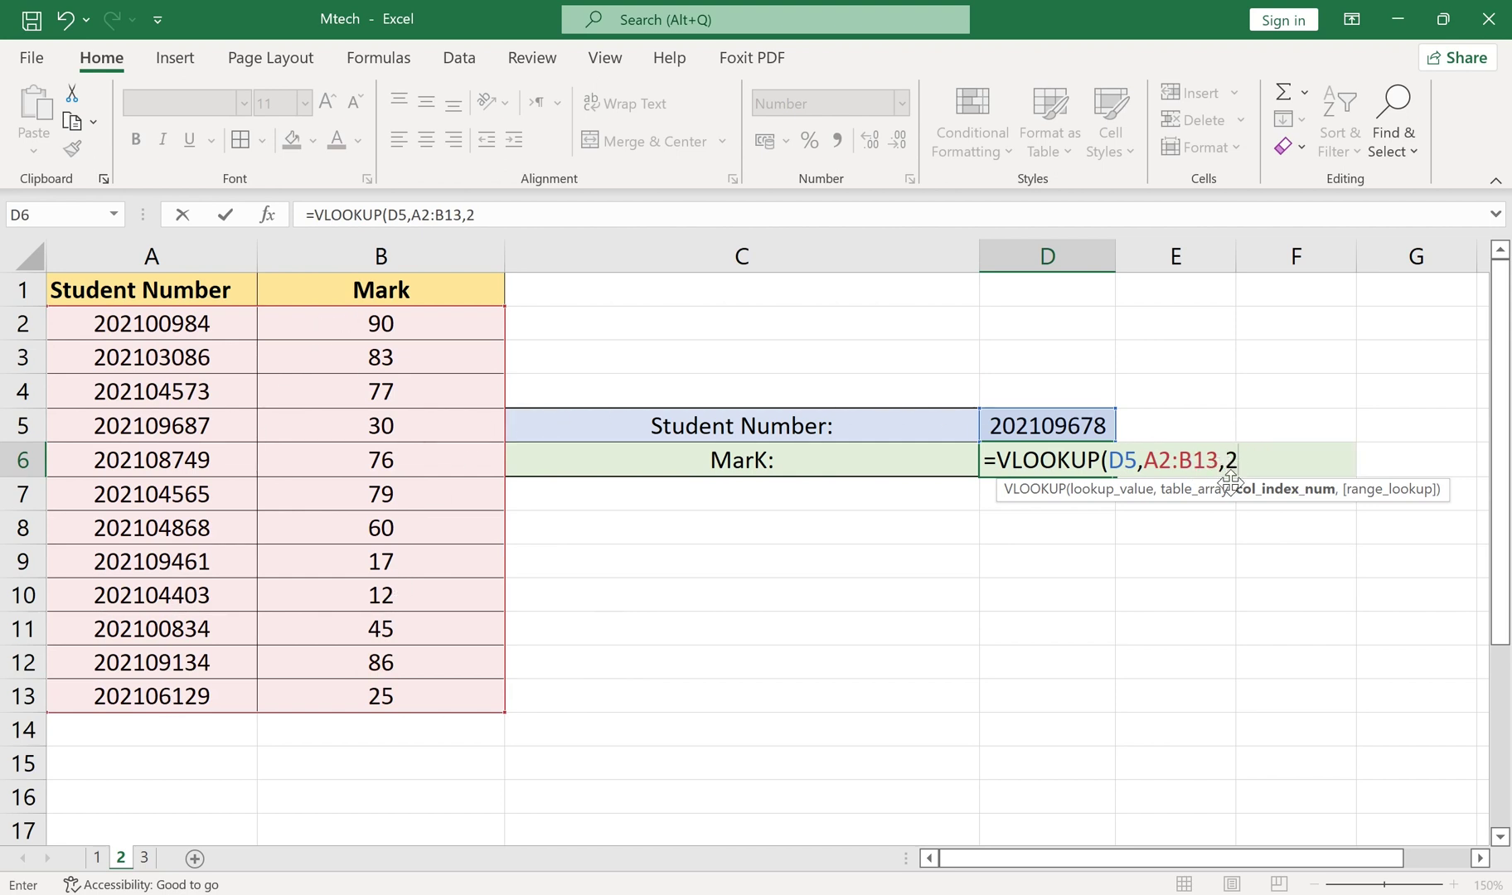
pyautogui.write(',')
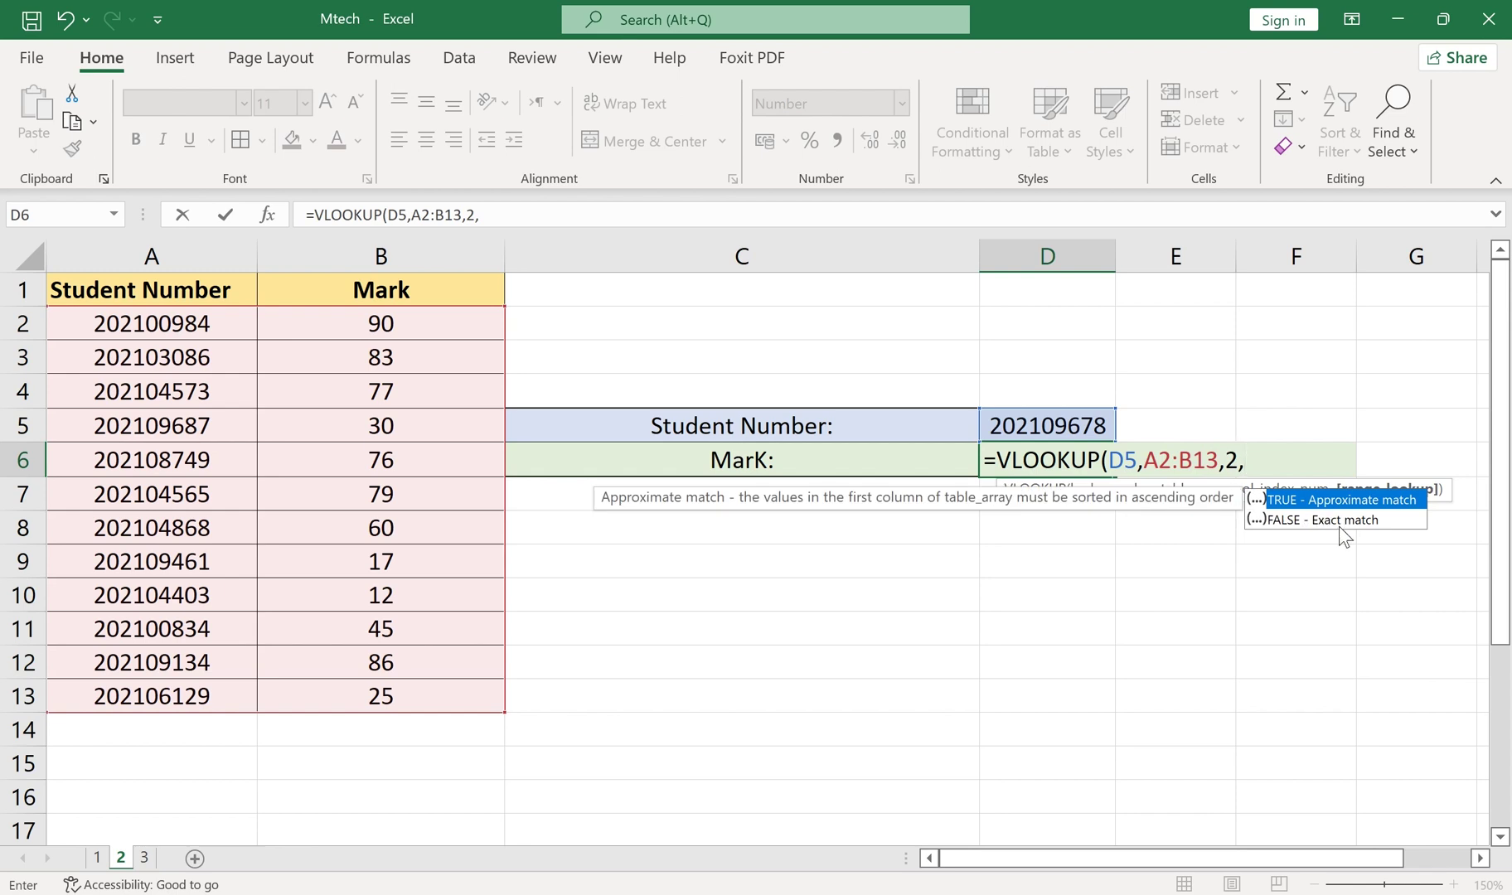
pyautogui.press('Down')
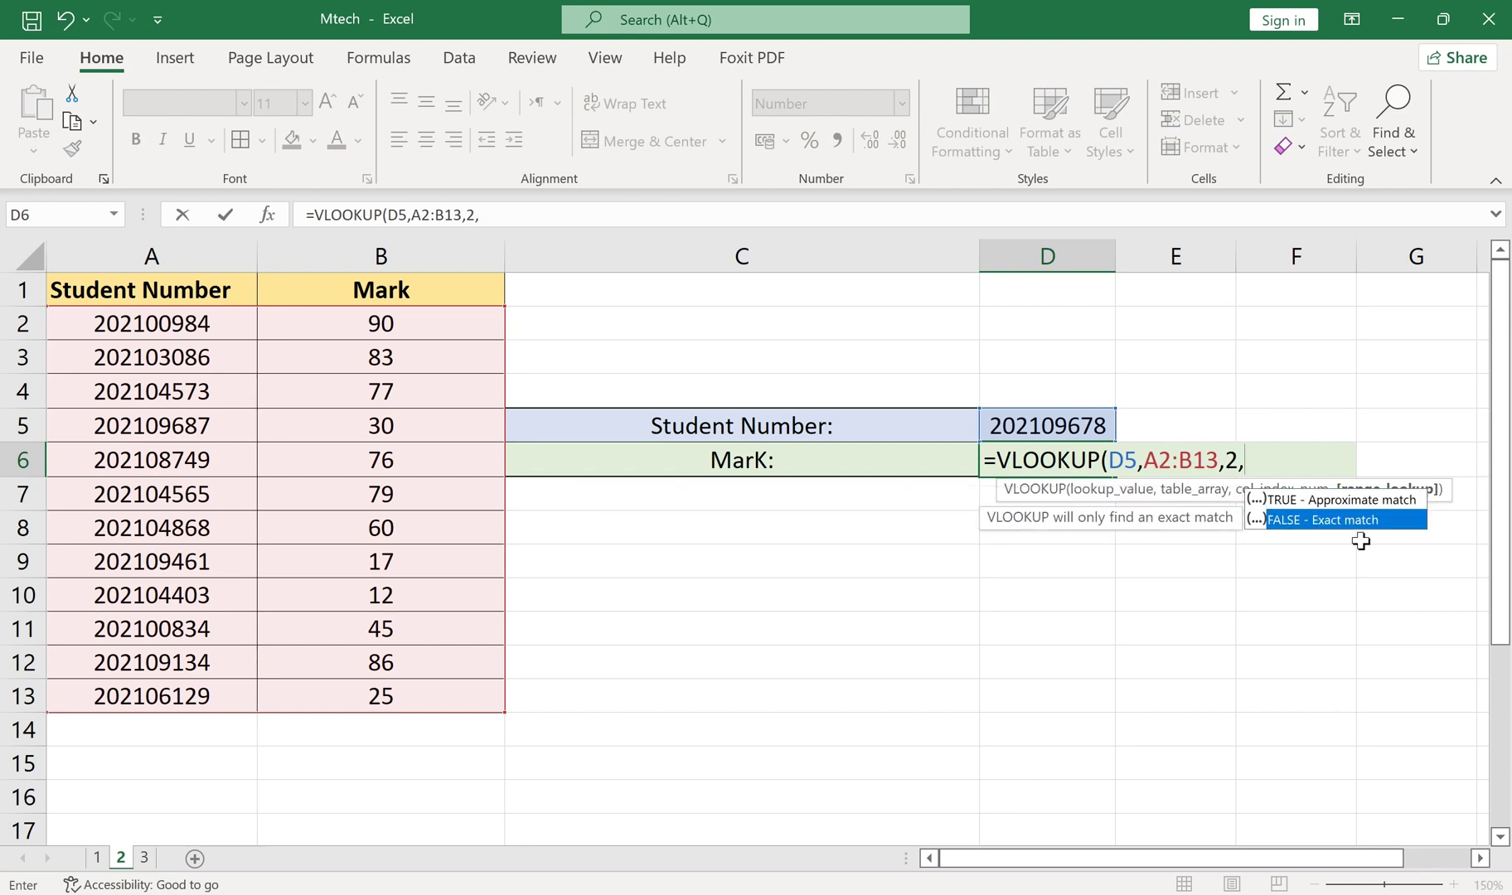
pyautogui.press('Return')
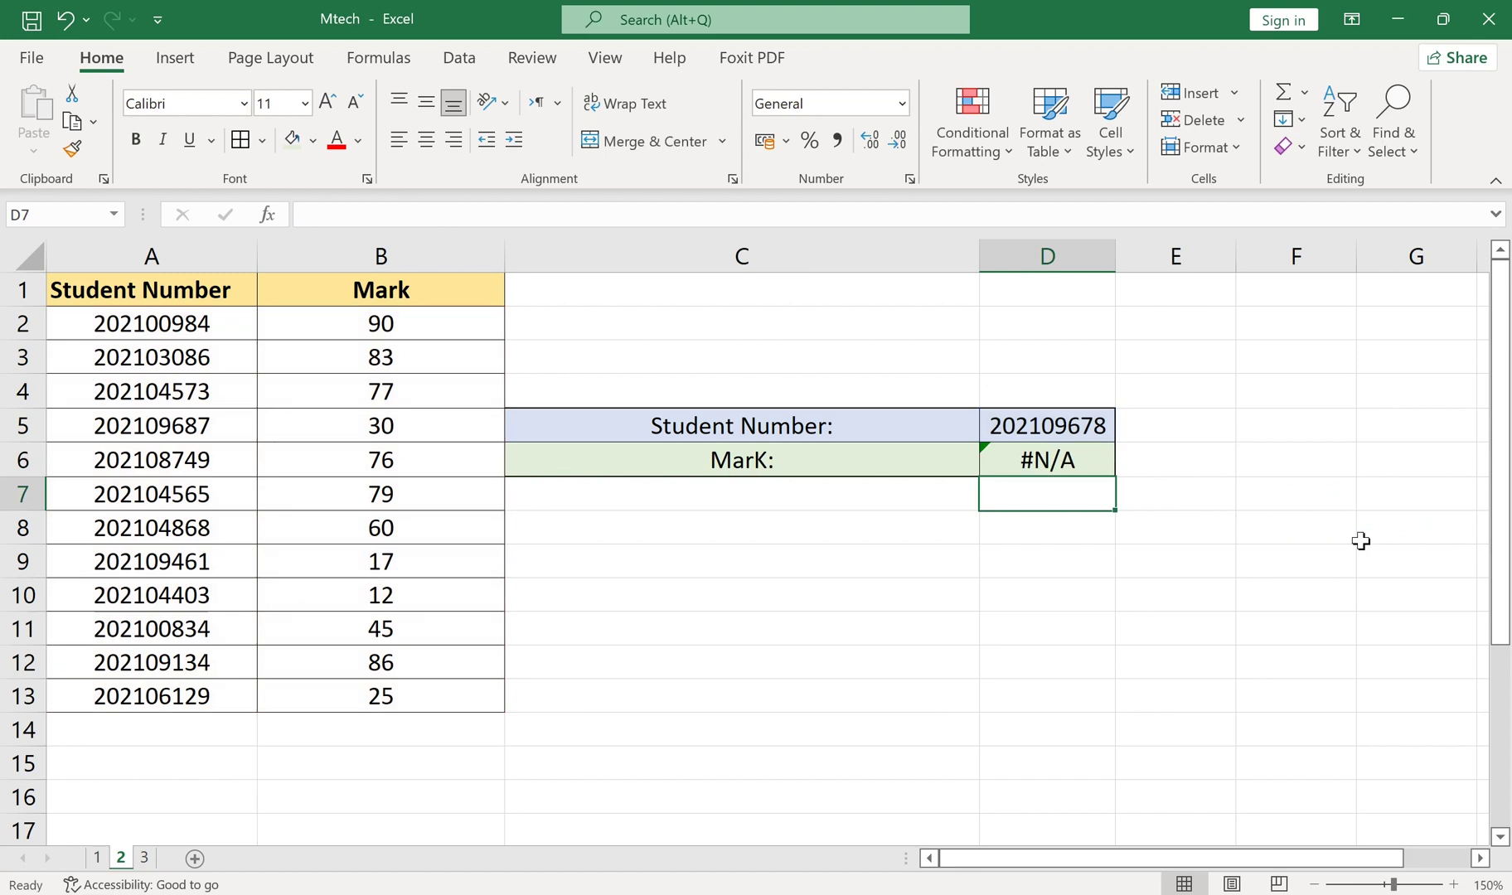
# Step: Copy a student number from the table into D5, so the lookup shows mark 76
pyautogui.click(184, 461)
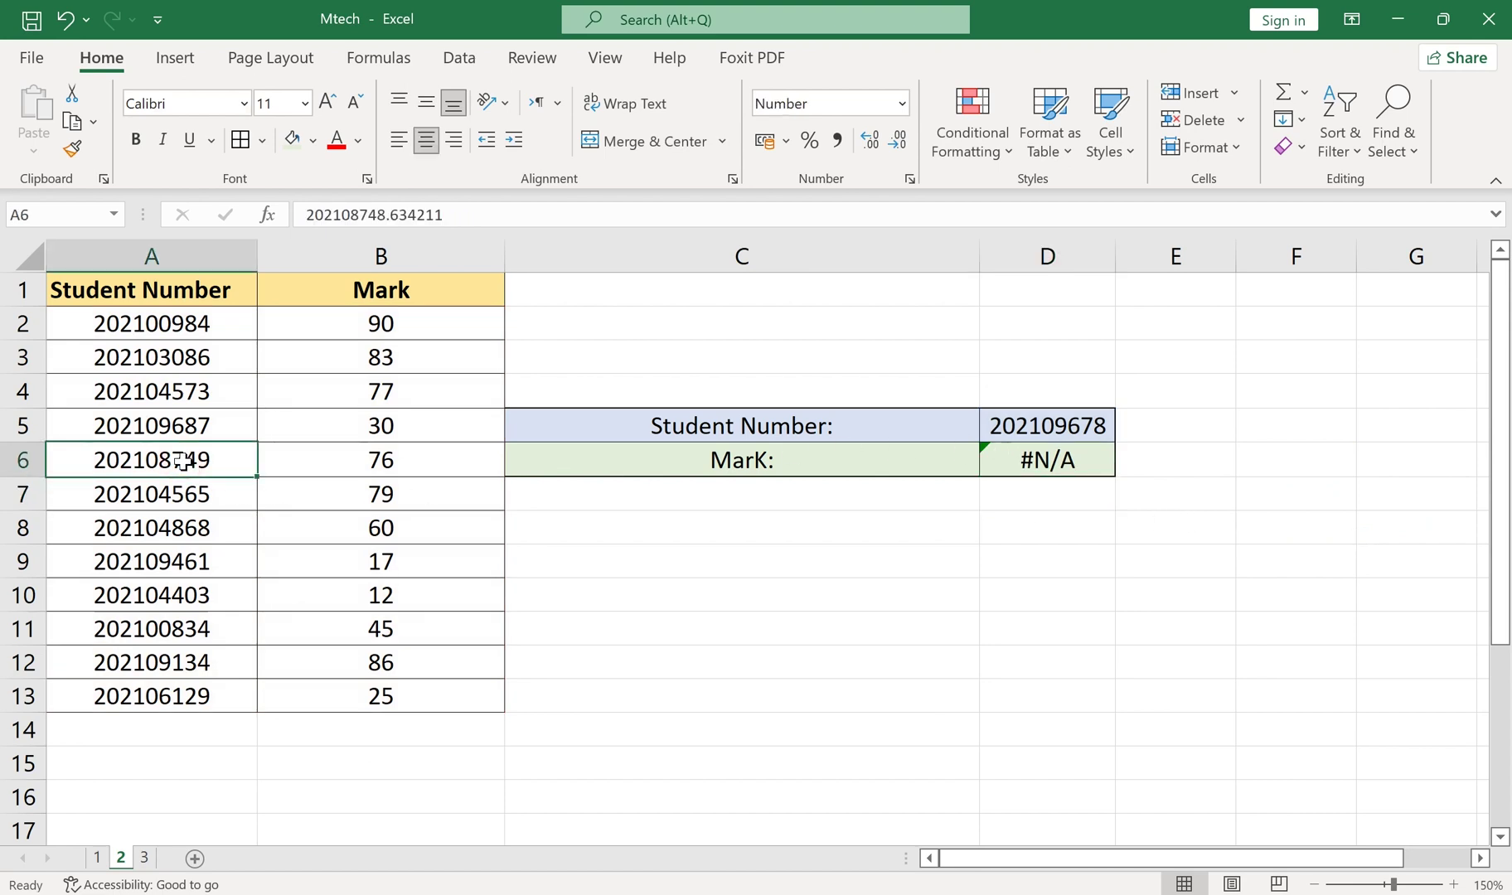
pyautogui.hotkey('ctrl', 'c')
pyautogui.click(1079, 426)
pyautogui.hotkey('ctrl', 'v')
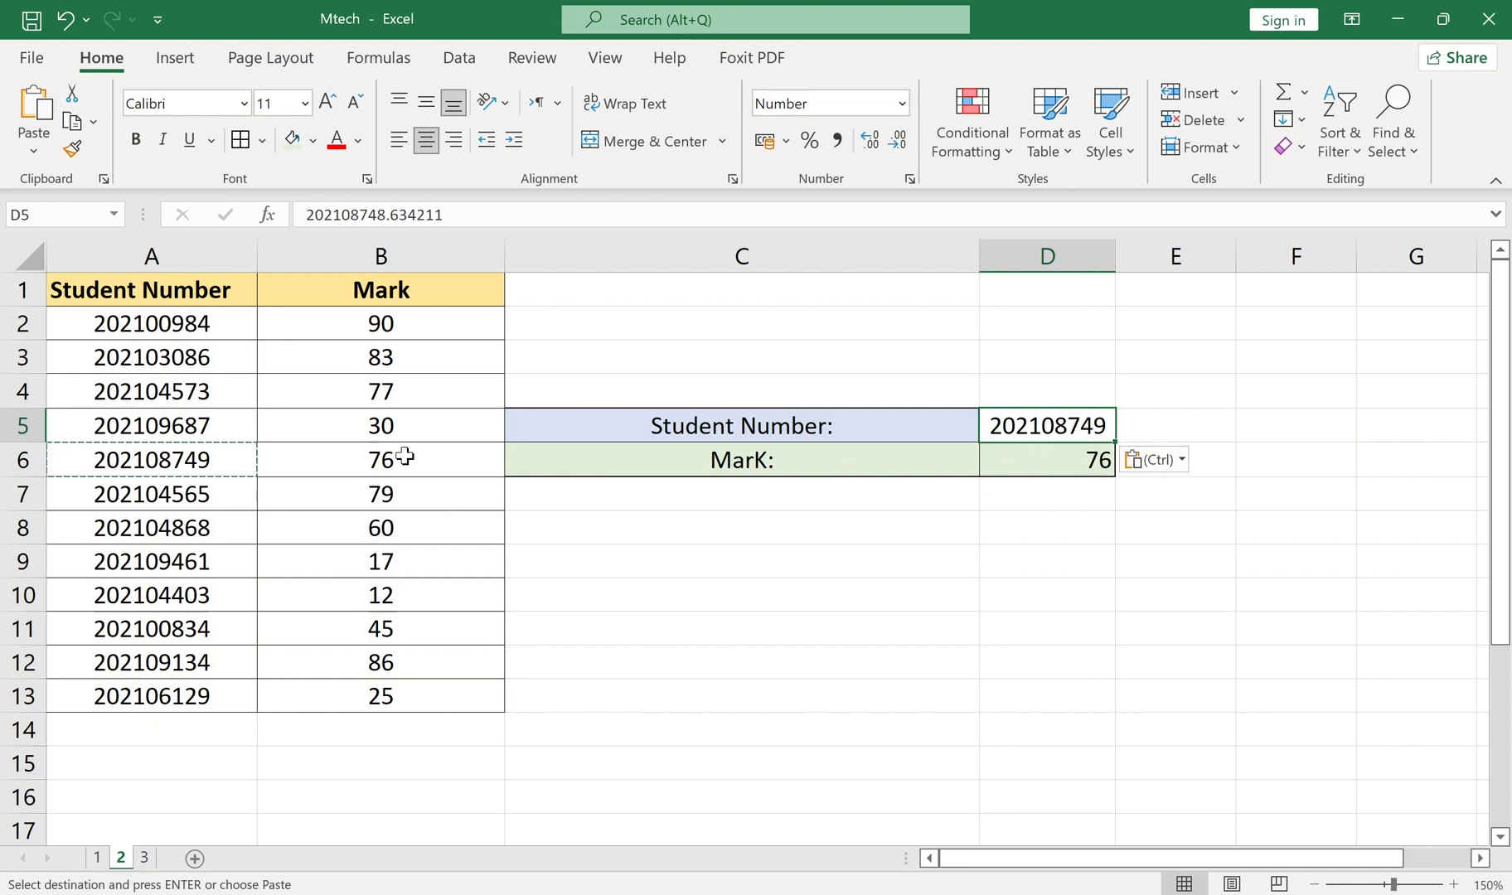
# Step: Copy another student number into D5, so the lookup returns mark 12
pyautogui.click(133, 595)
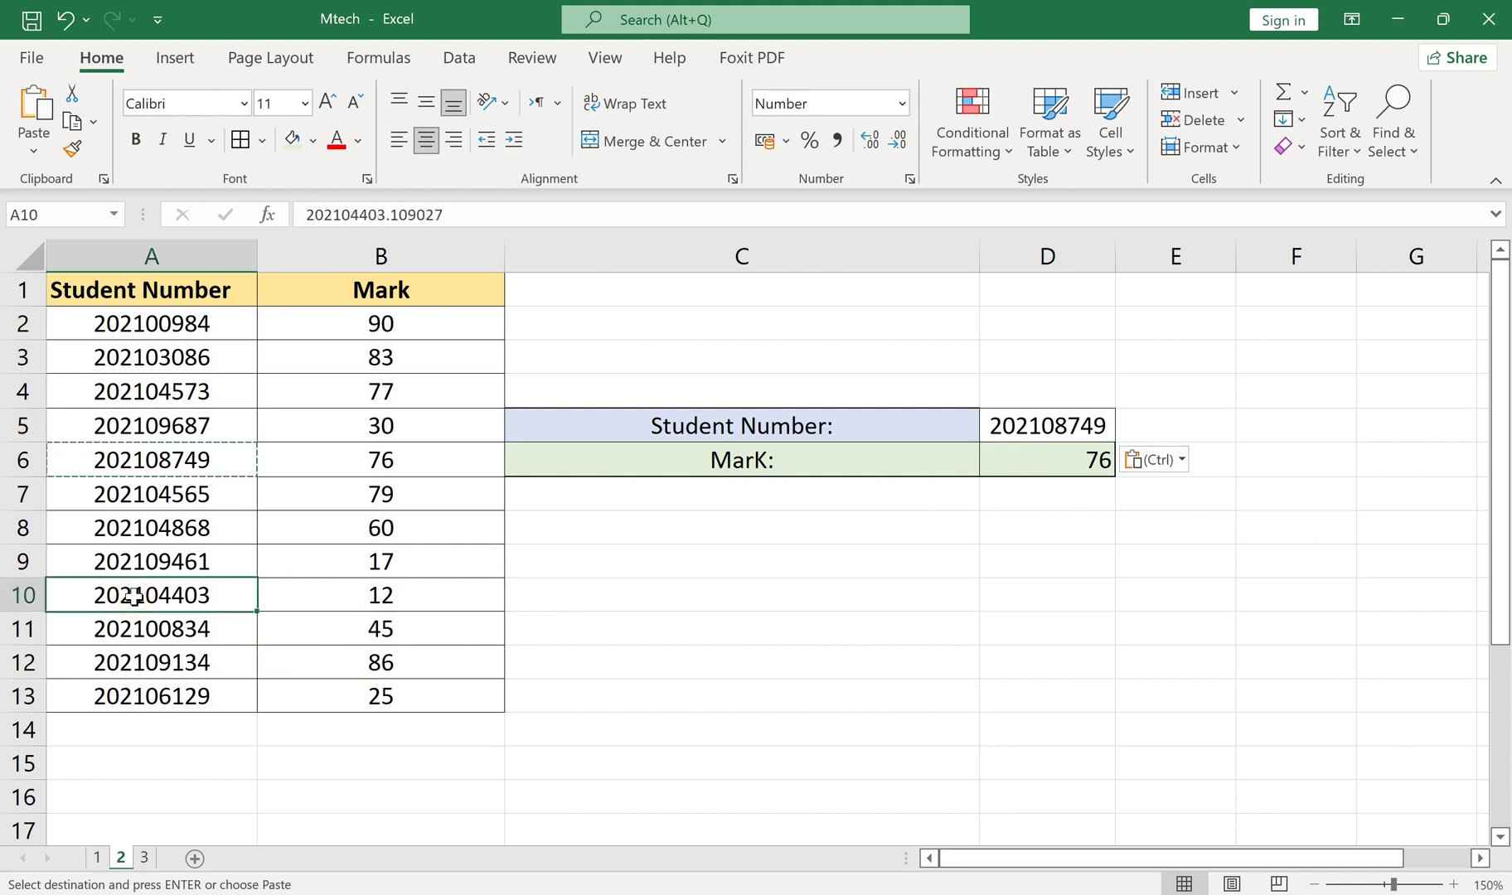
pyautogui.hotkey('ctrl', 'c')
pyautogui.click(1073, 427)
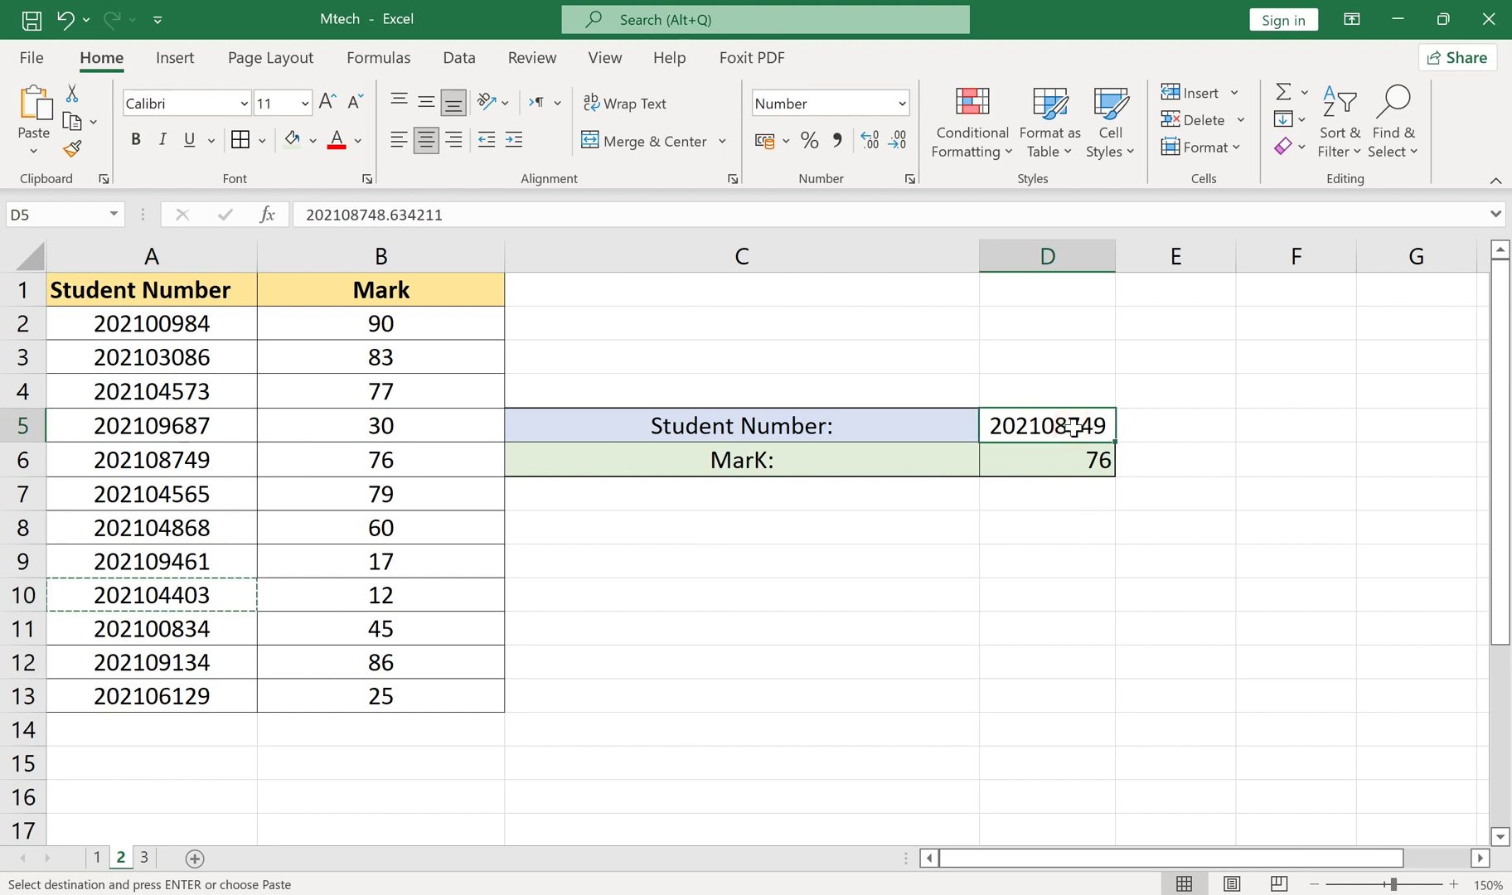
pyautogui.hotkey('ctrl', 'v')
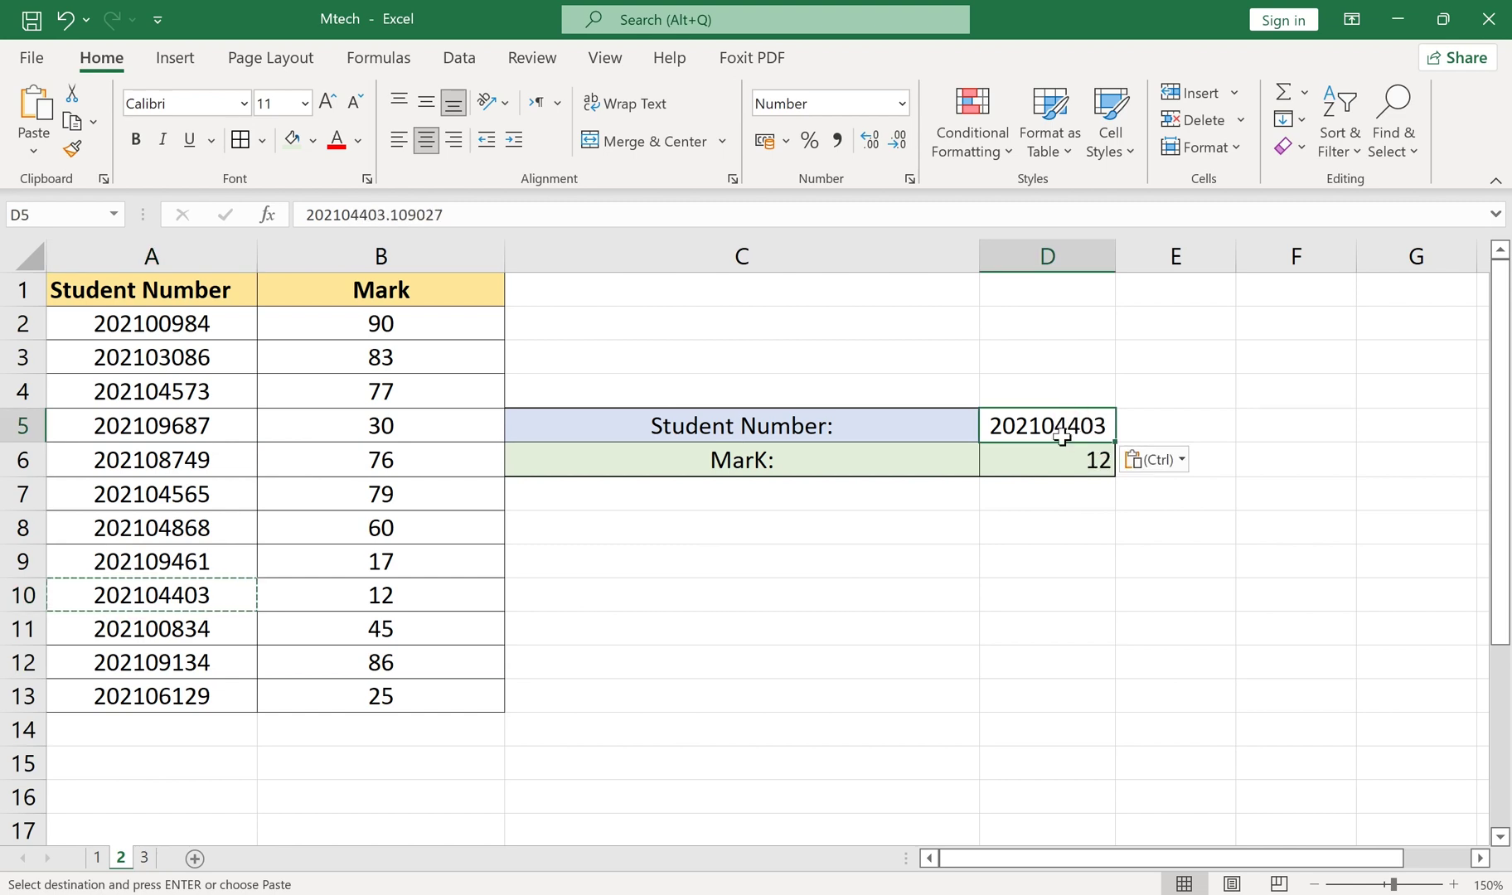
pyautogui.click(1005, 545)
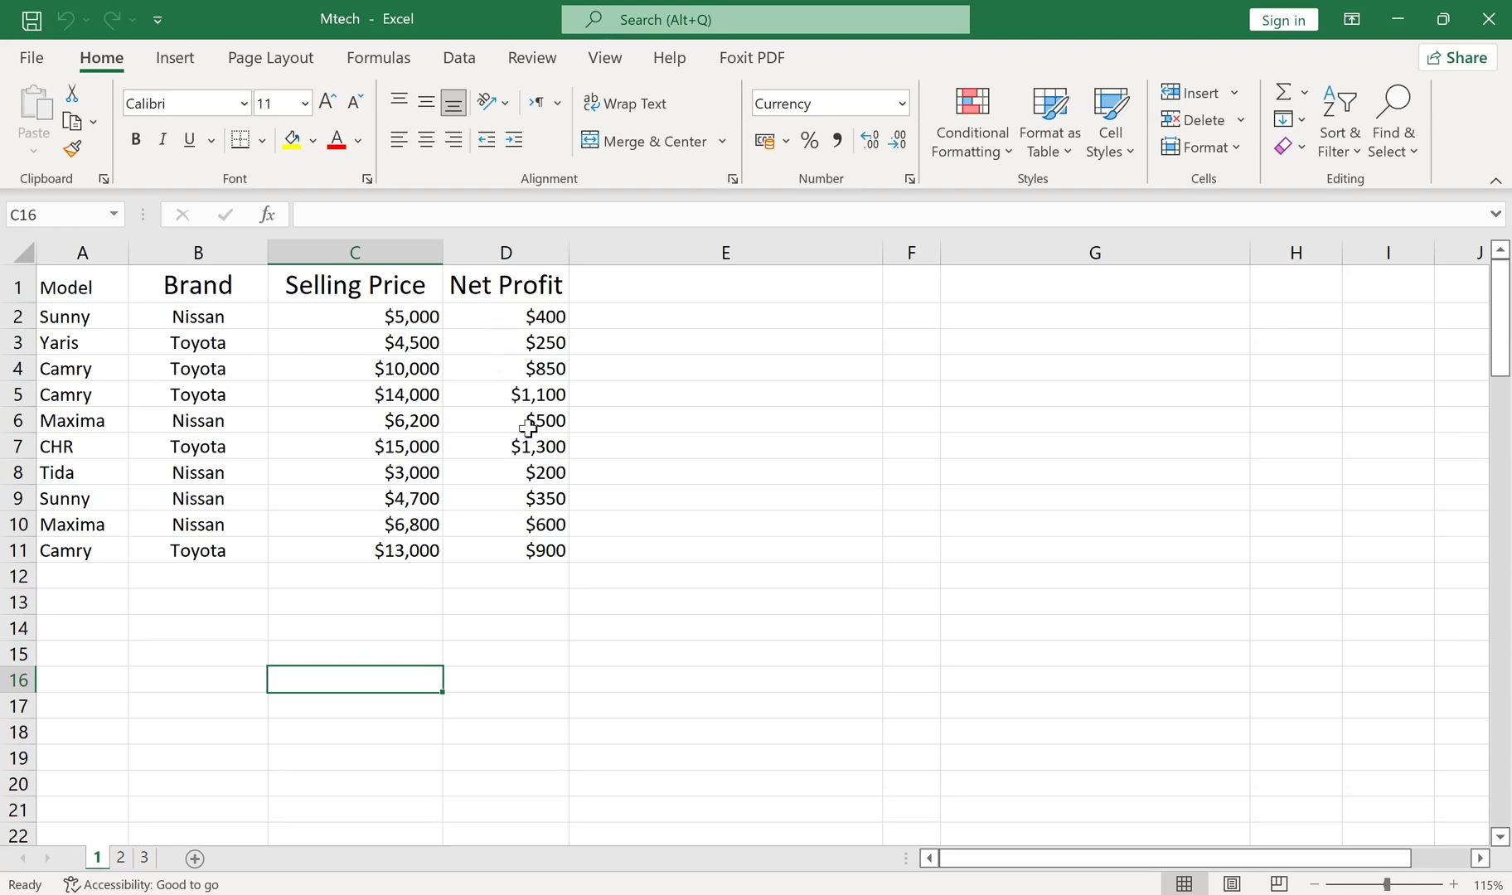
# Step: Select C14 on the car sheet and zoom in to 140%
pyautogui.click(423, 617)
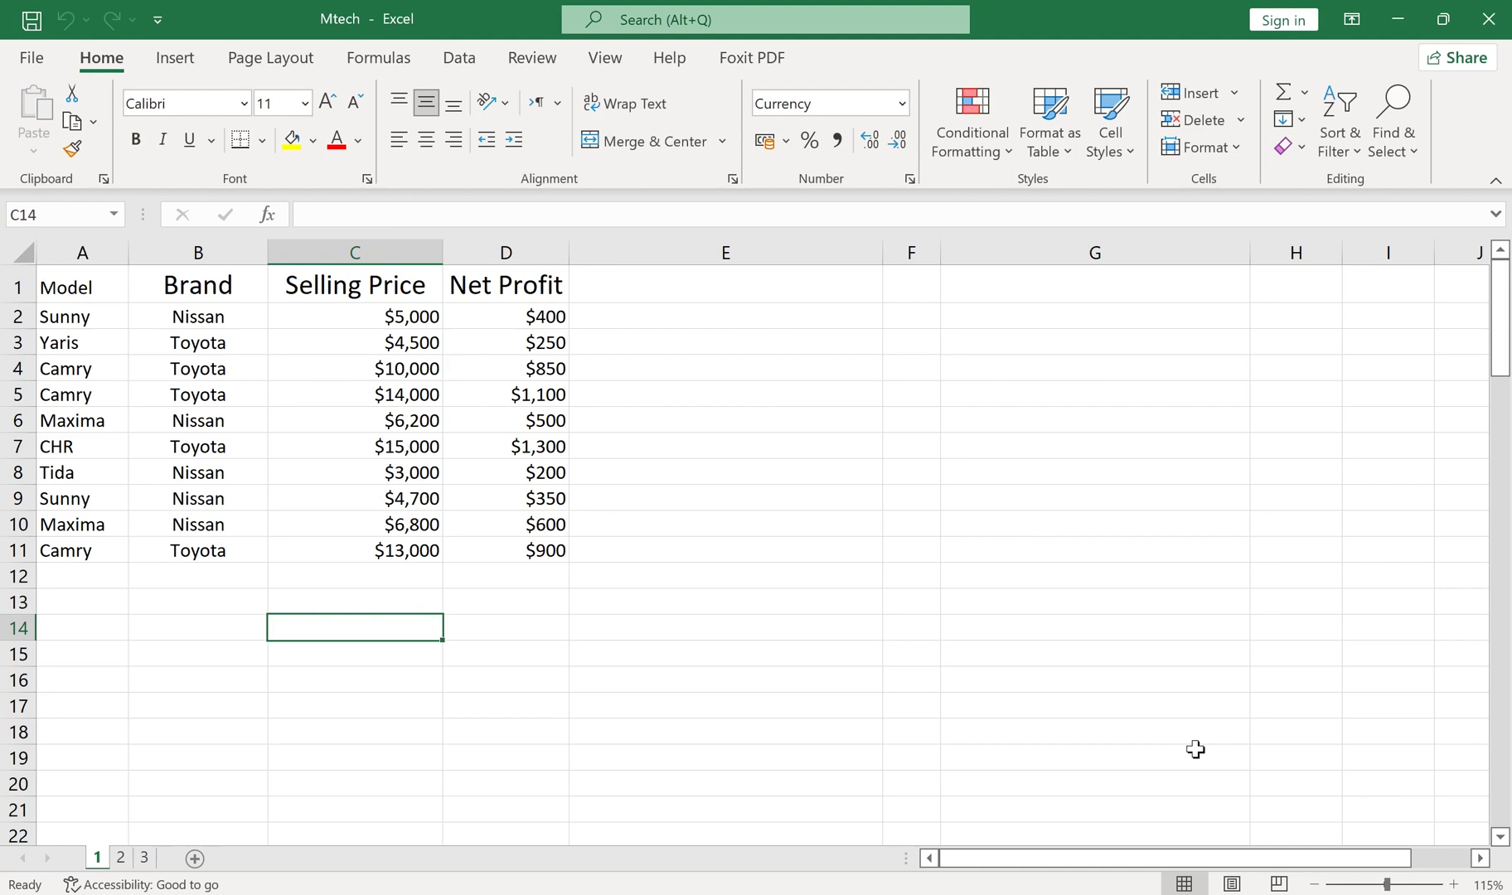
pyautogui.click(1452, 885)
pyautogui.click(1453, 884)
pyautogui.click(1453, 884)
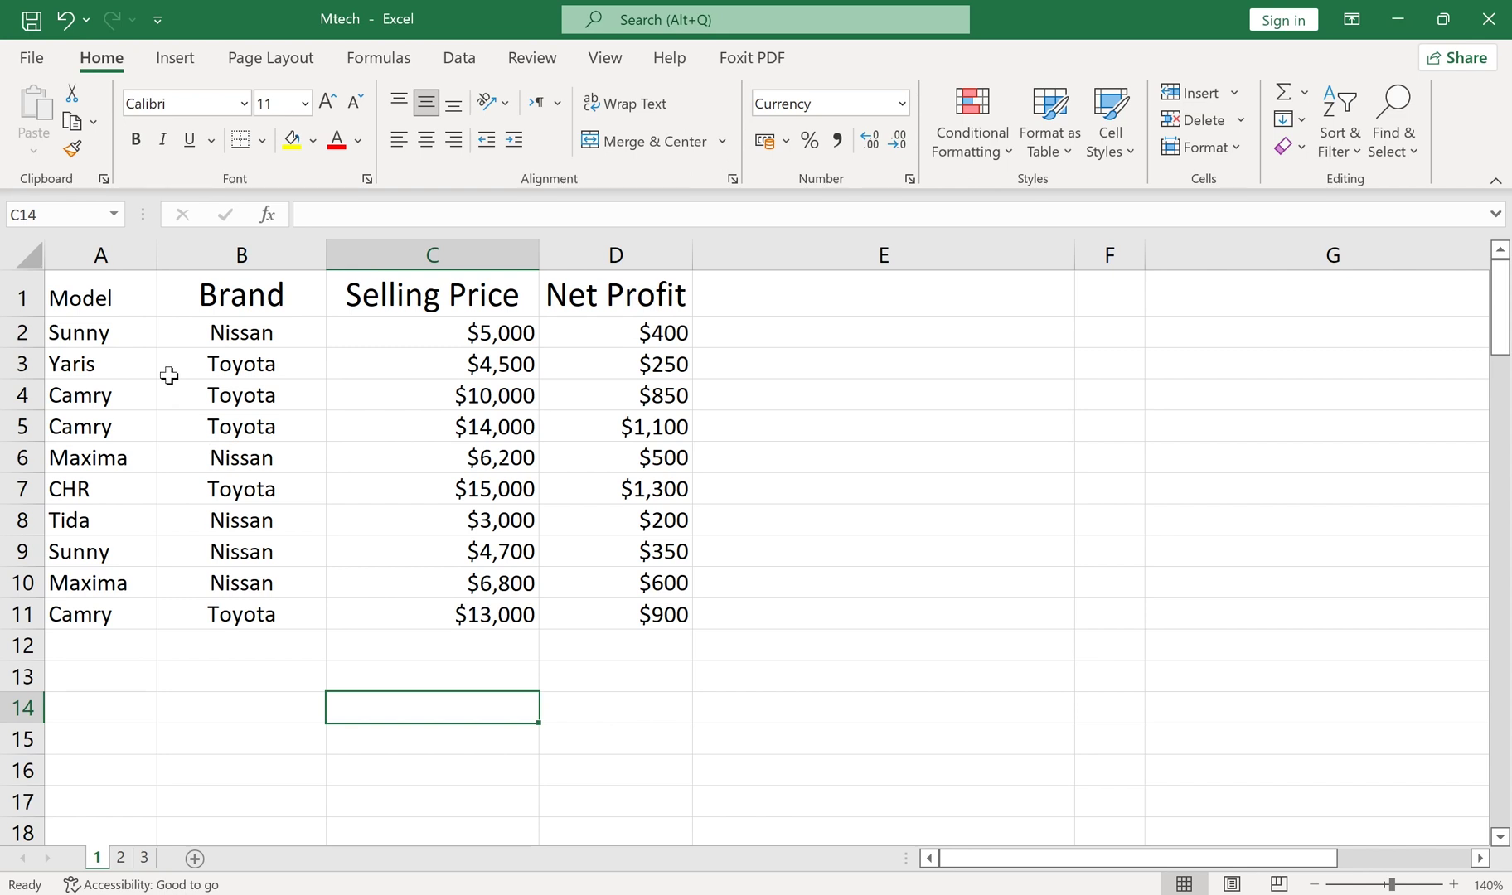
pyautogui.click(175, 57)
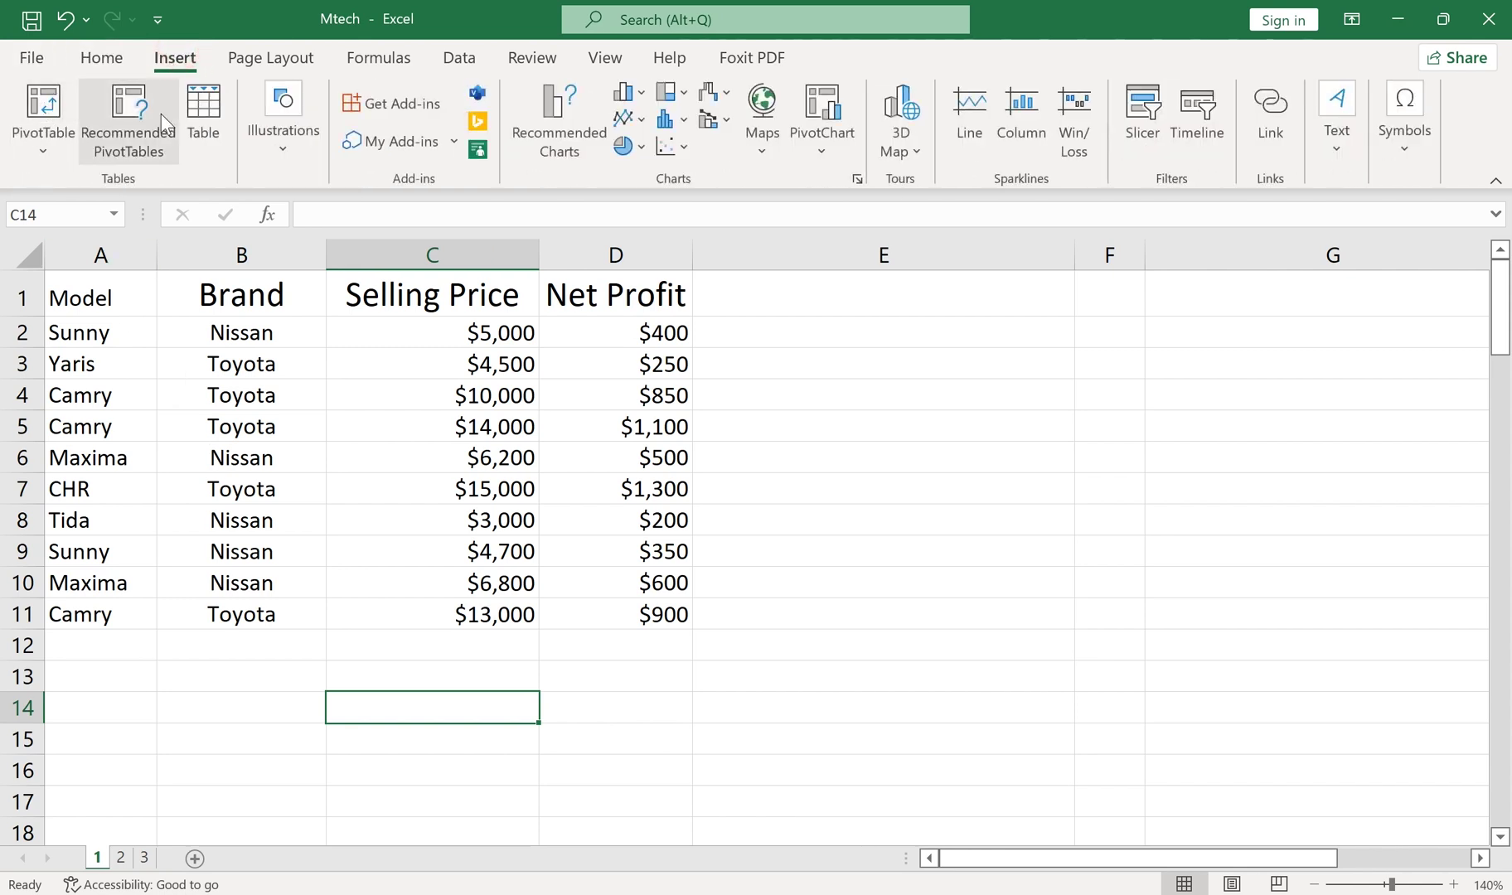
# Step: Create an empty PivotTable at C14 from the car data range A1:D11
pyautogui.click(34, 107)
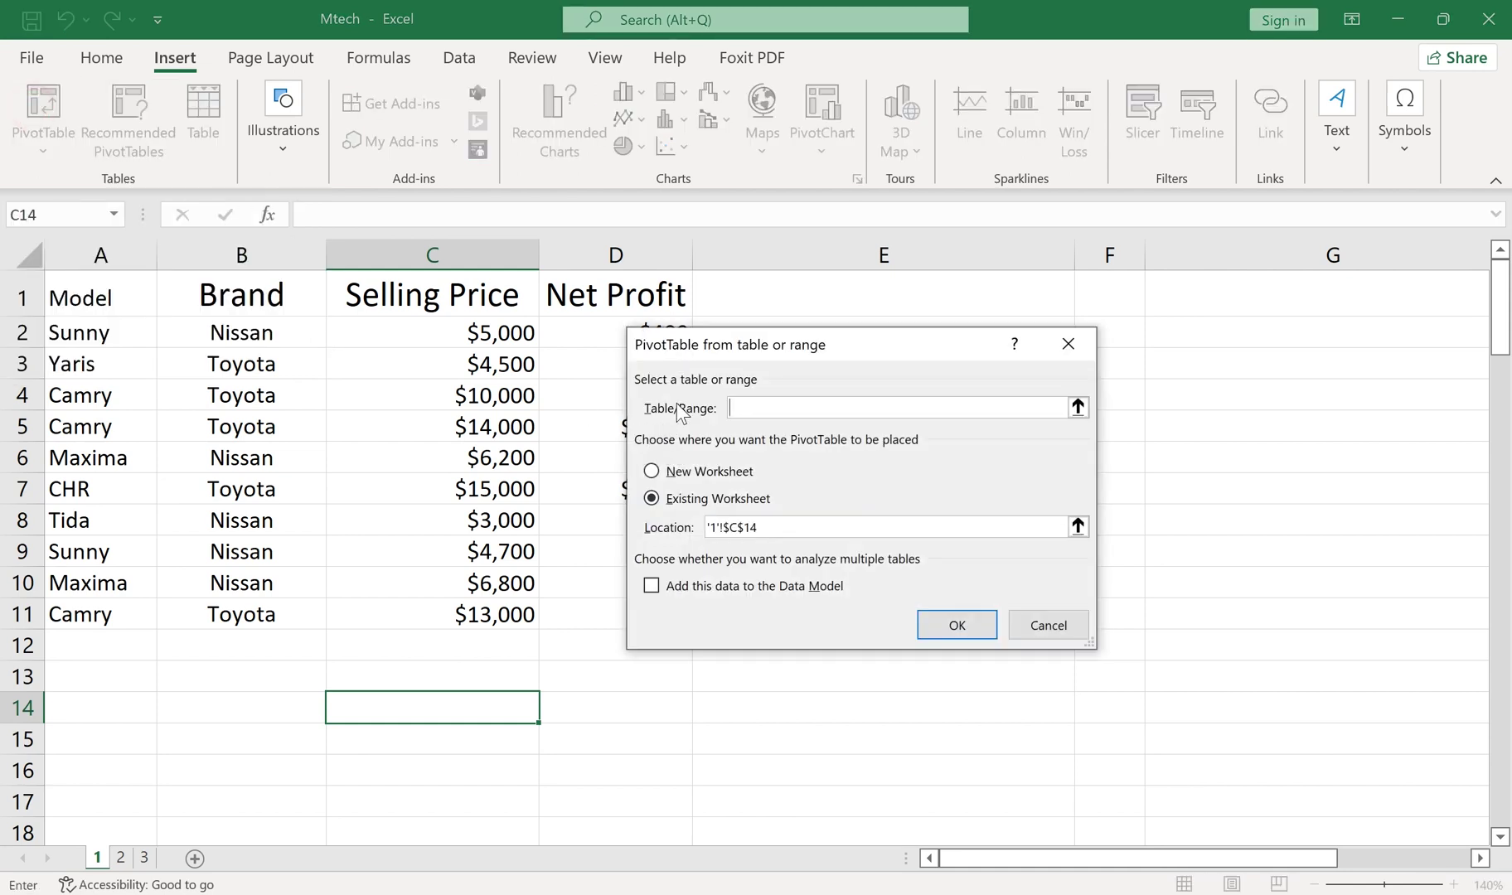
pyautogui.moveTo(831, 348); pyautogui.dragTo(953, 330)
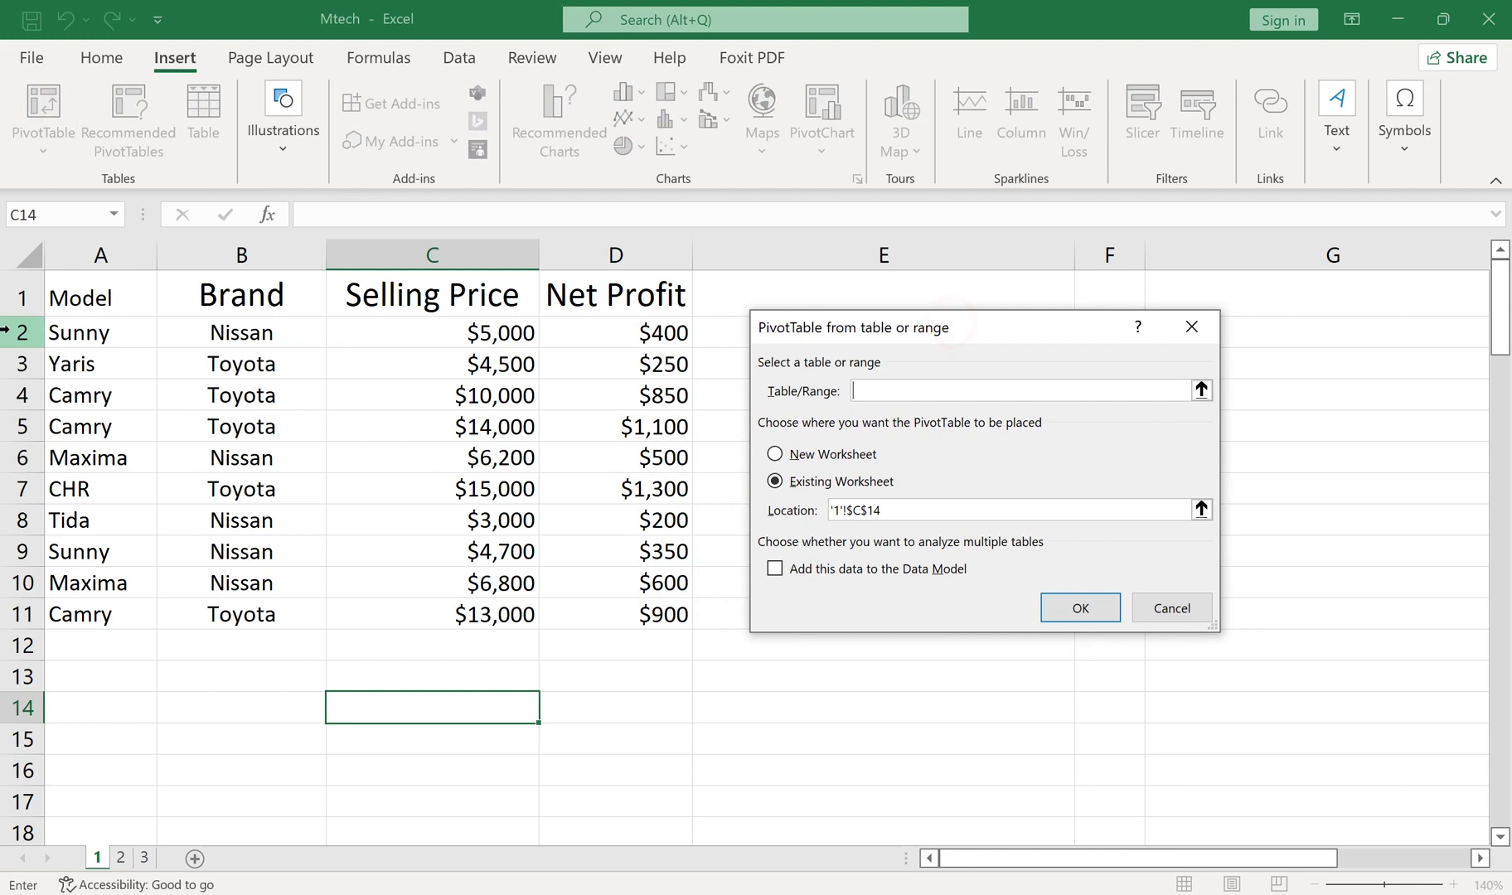
pyautogui.moveTo(73, 296); pyautogui.dragTo(661, 618)
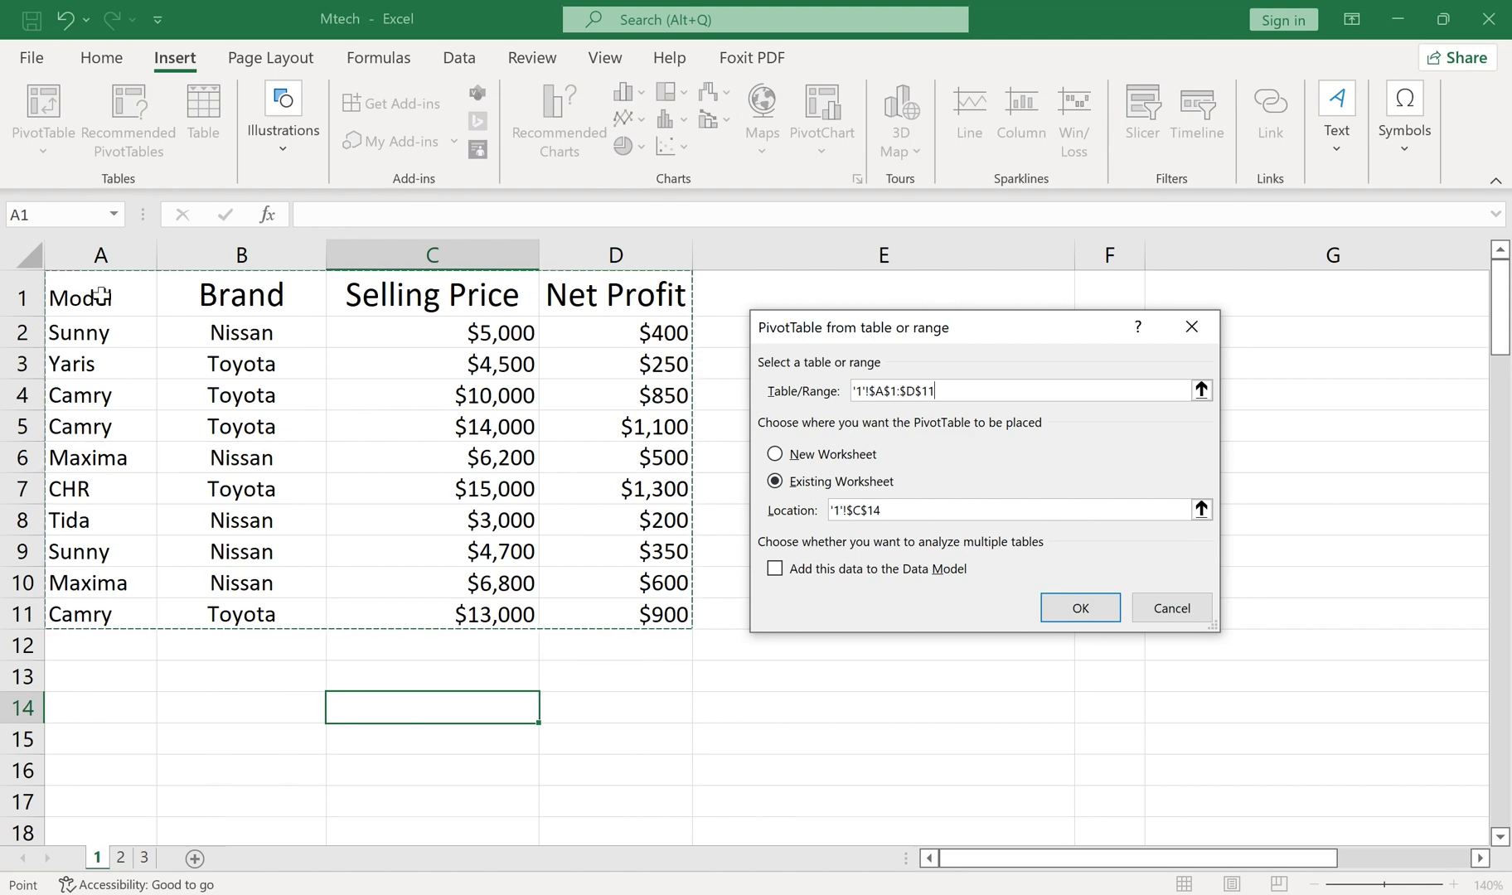
pyautogui.click(1078, 613)
pyautogui.scroll(-2, 909, 599)
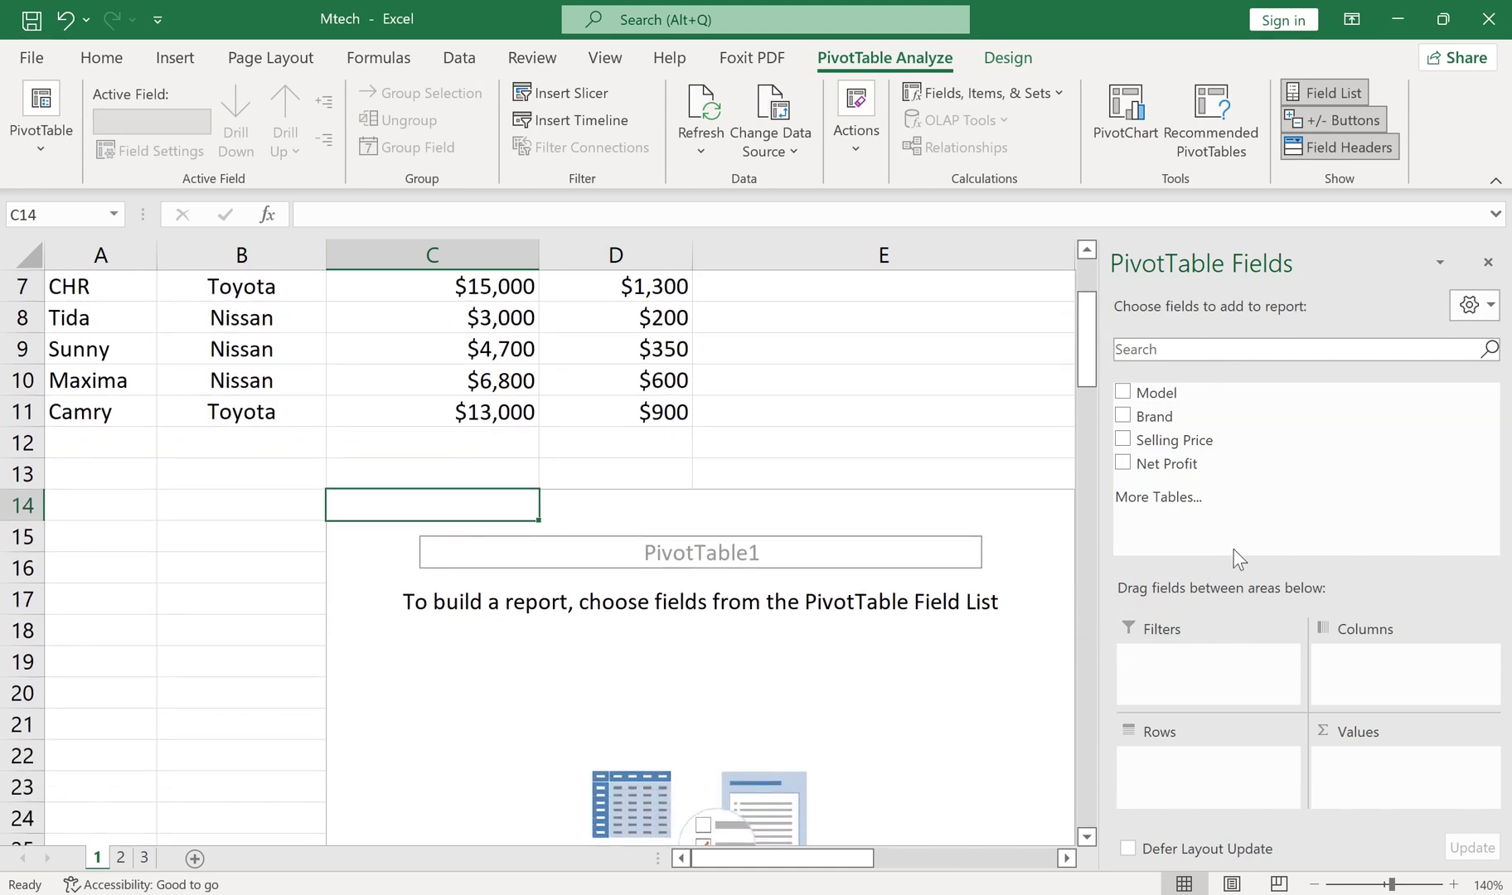
# Step: Add Brand as rows and Net Profit as values, then place Model in Columns
pyautogui.click(1123, 416)
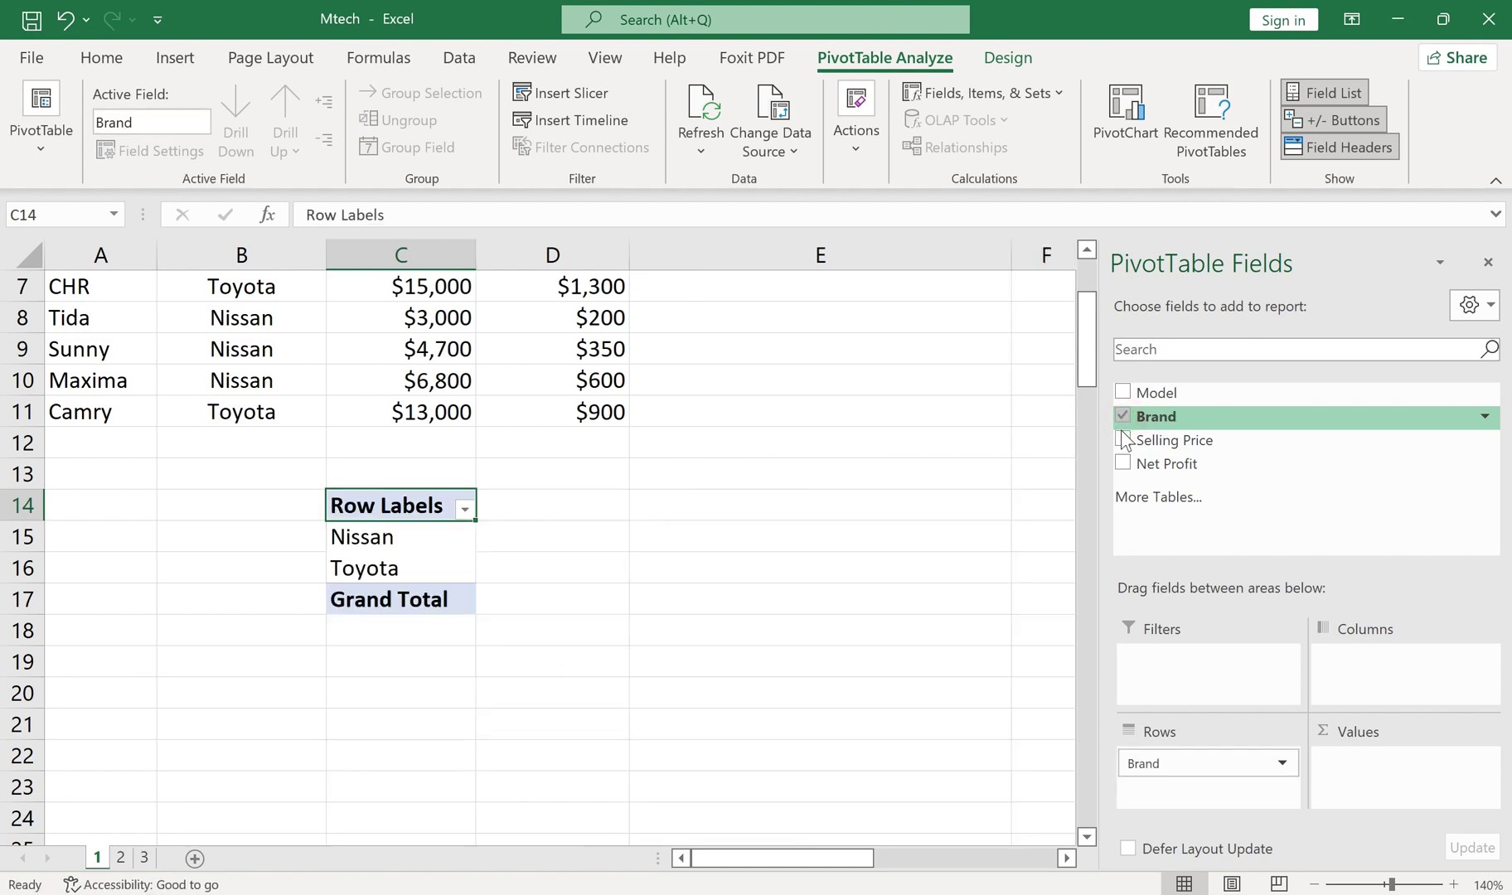
pyautogui.click(1123, 463)
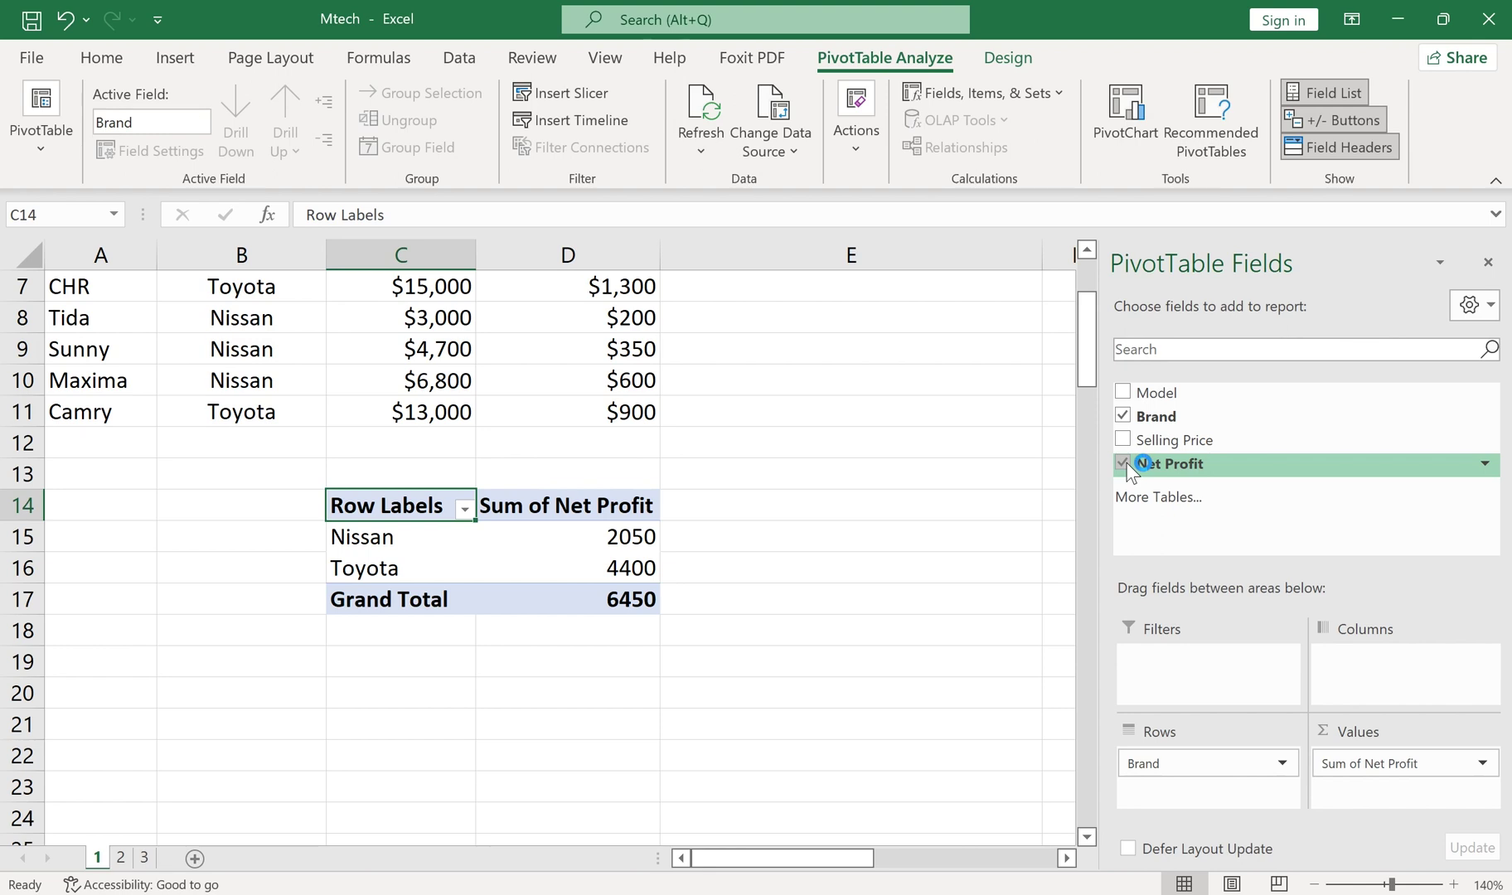
pyautogui.click(1123, 391)
pyautogui.moveTo(1190, 797); pyautogui.dragTo(1354, 674)
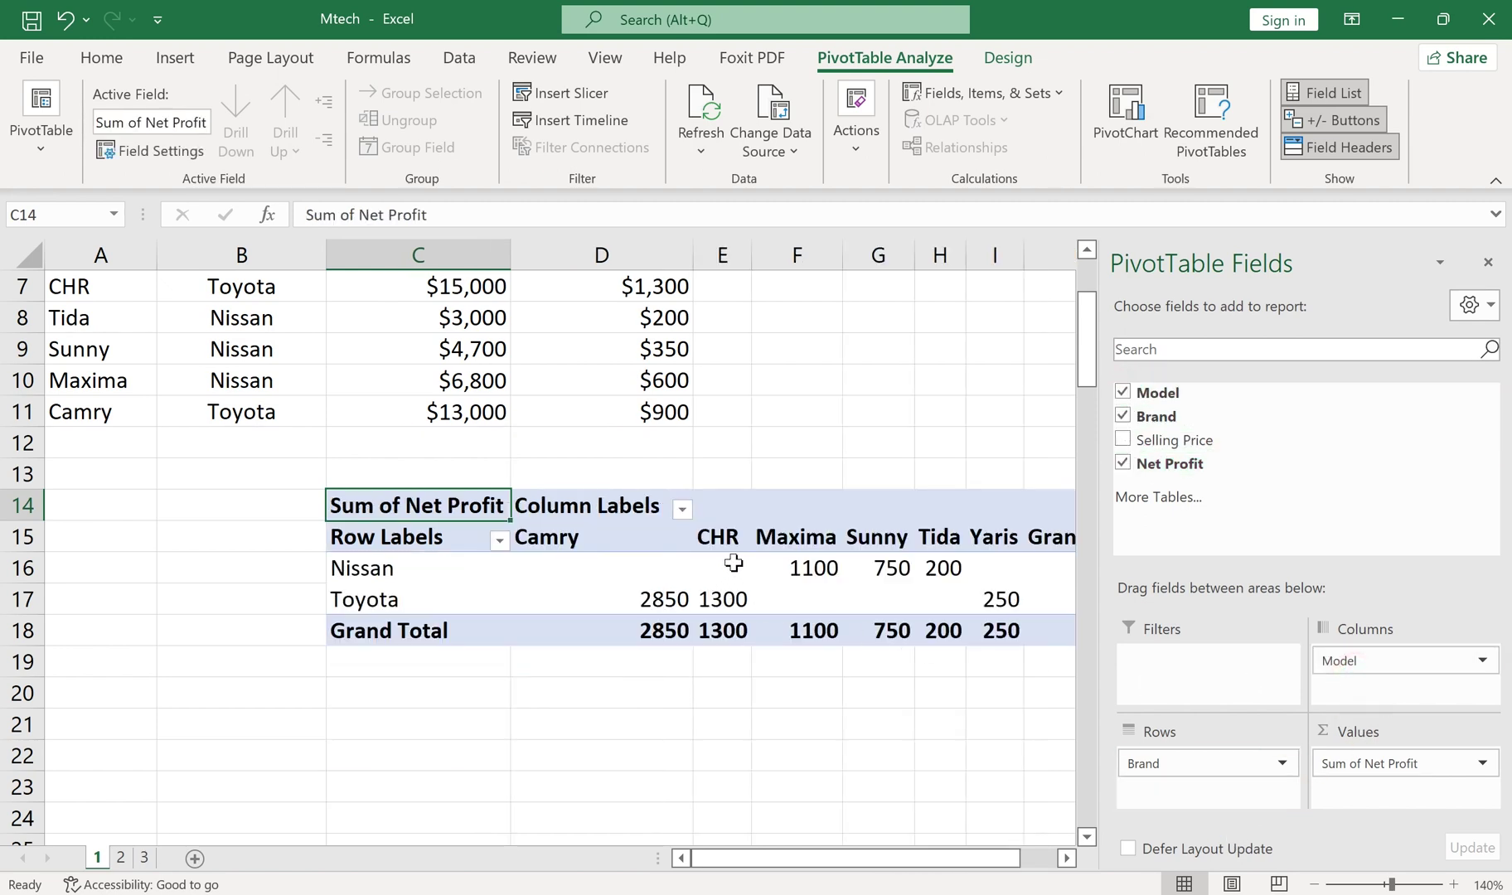
pyautogui.click(1351, 659)
pyautogui.click(1357, 609)
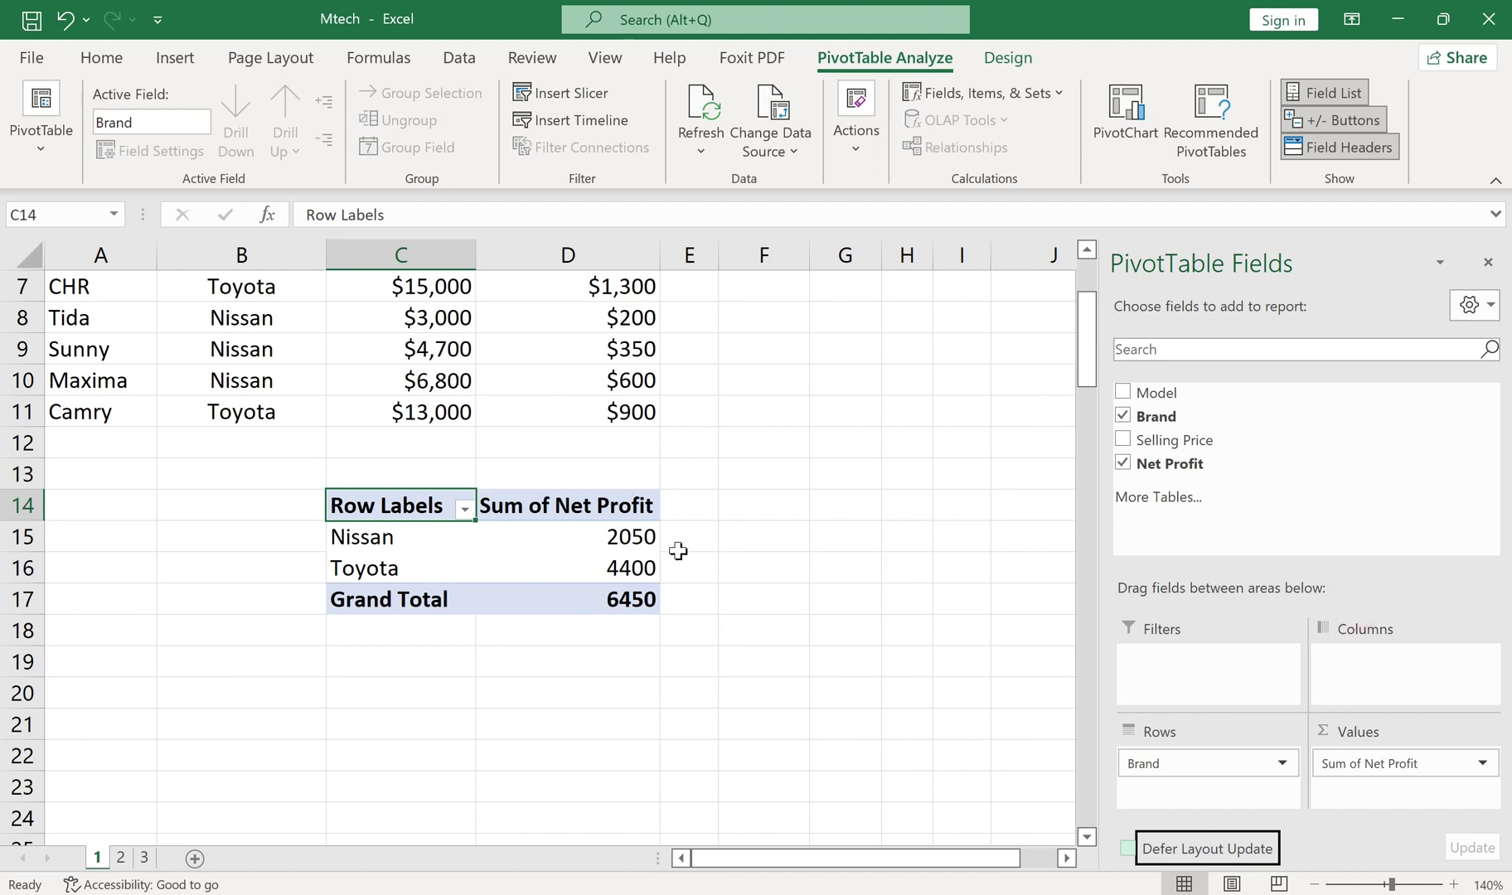
pyautogui.click(1405, 766)
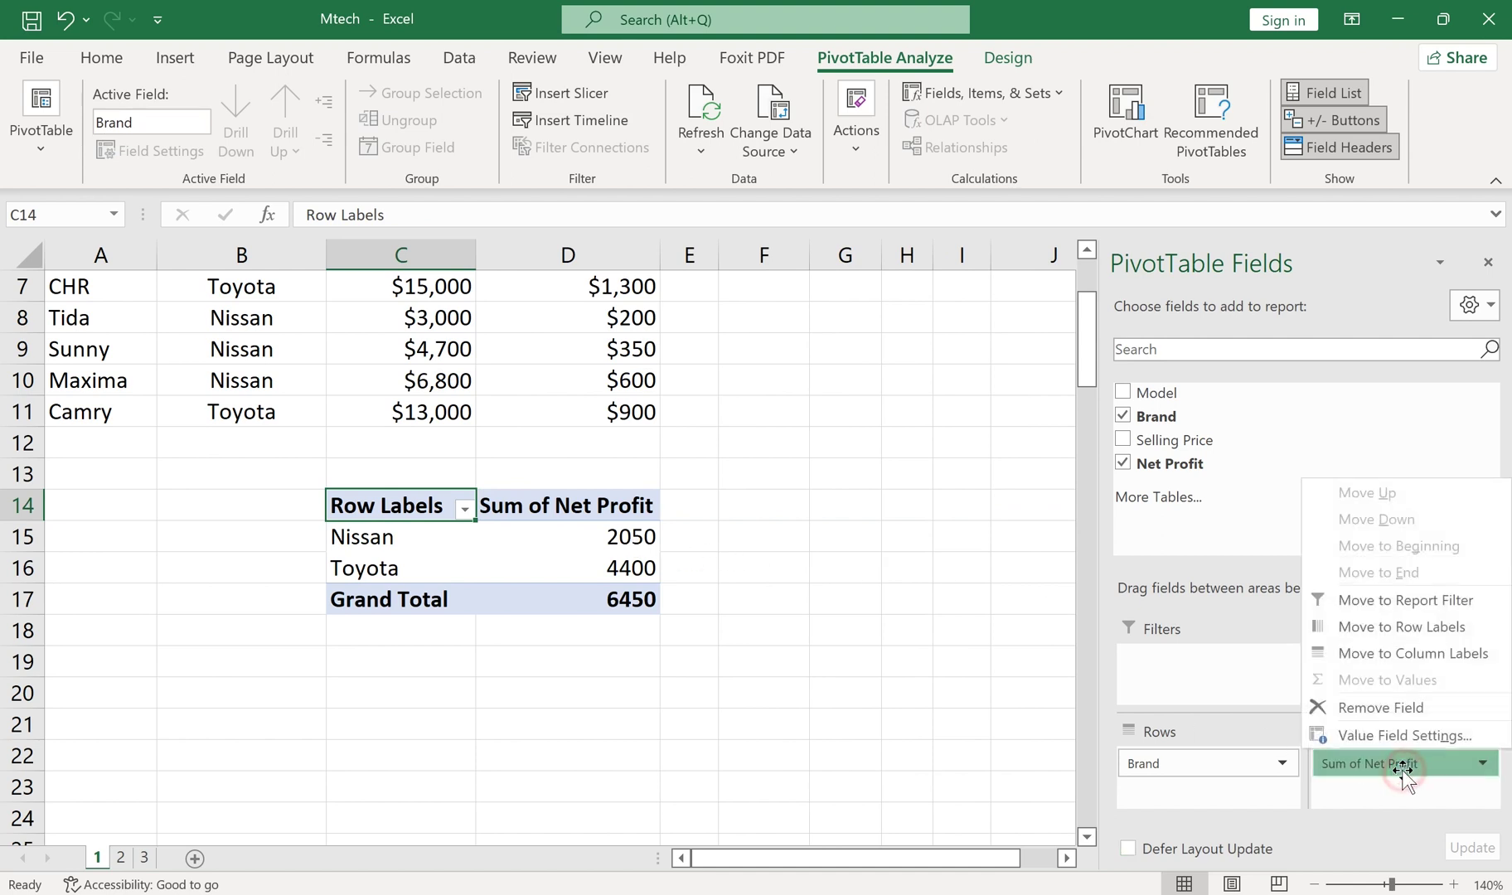
pyautogui.click(1394, 745)
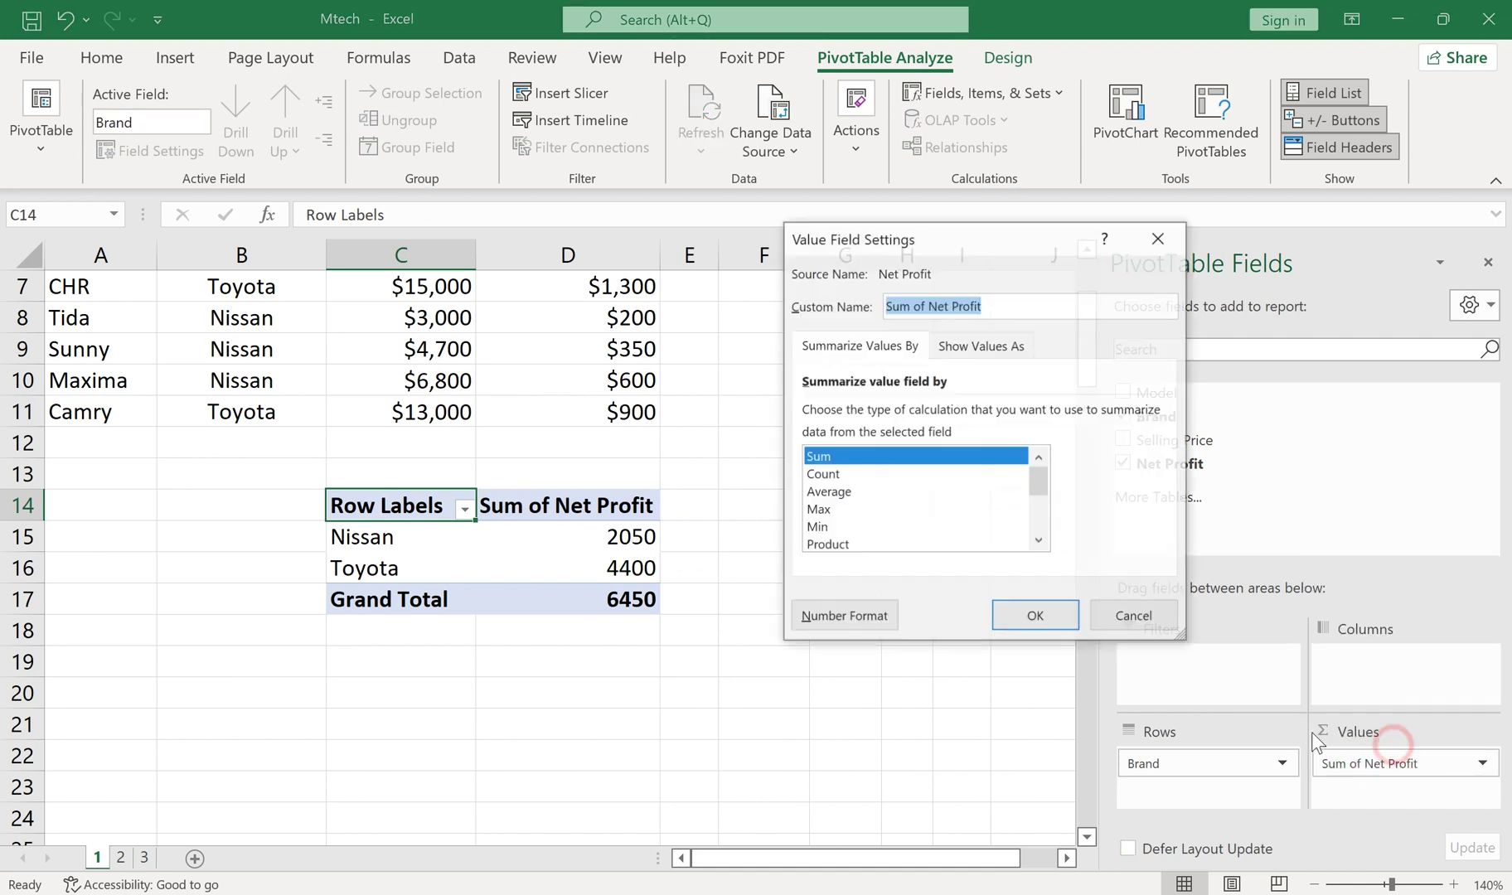
pyautogui.click(831, 475)
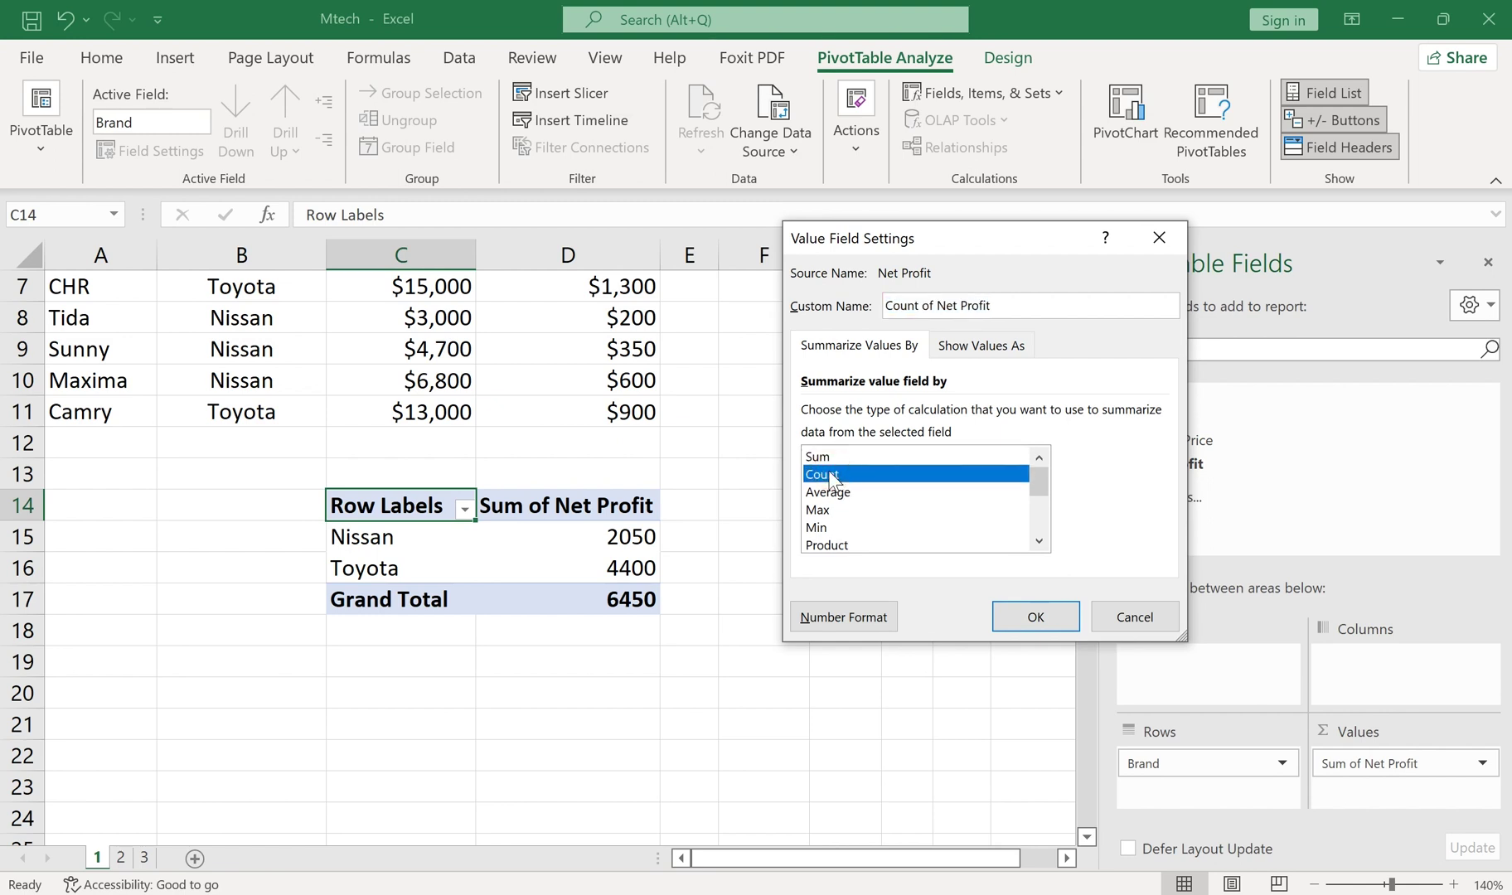
pyautogui.click(1023, 618)
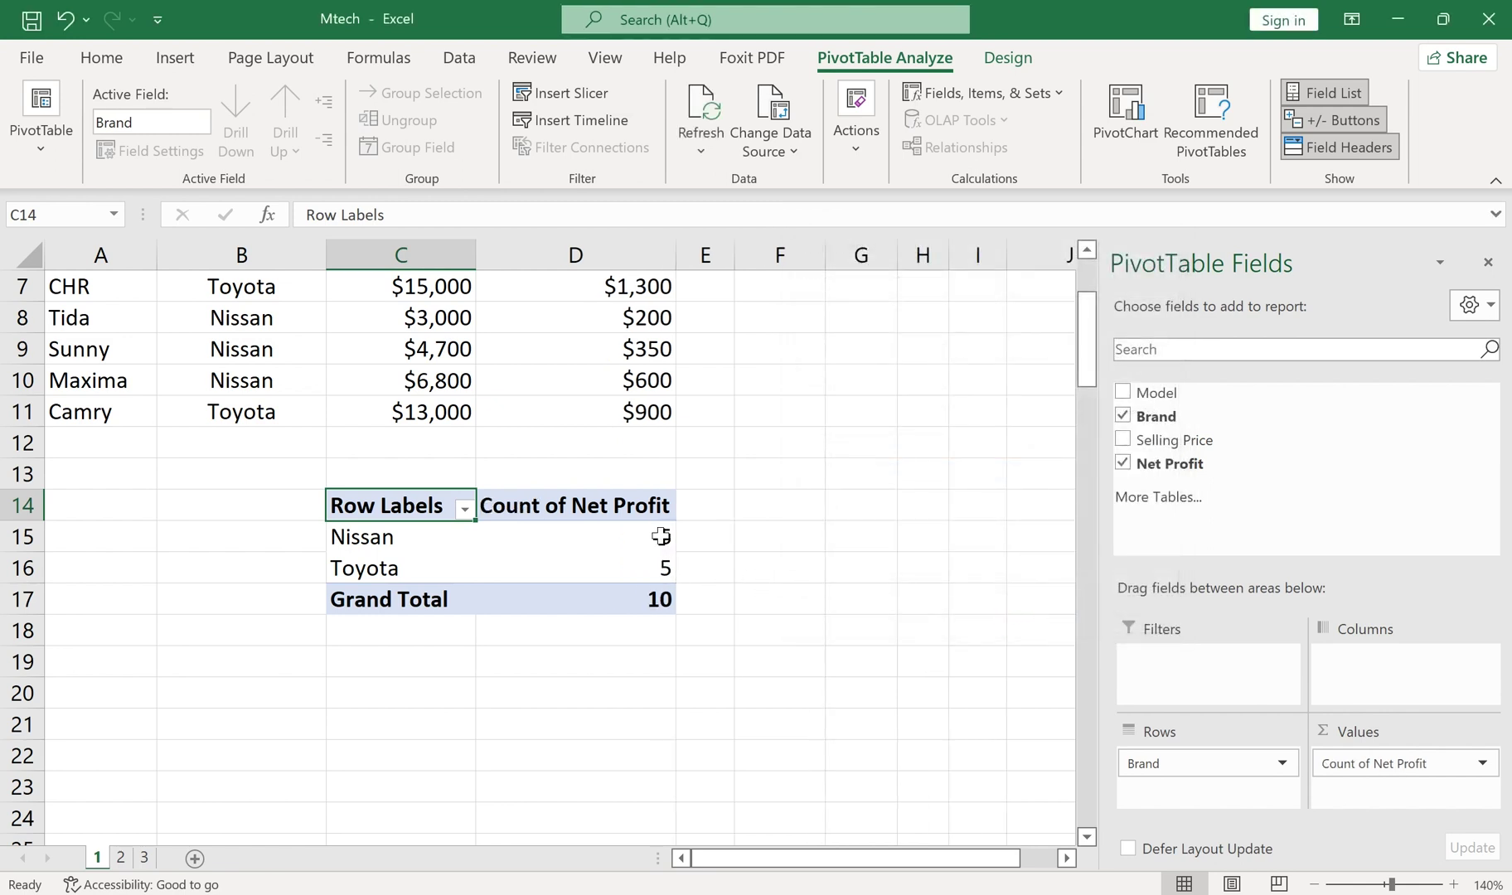
pyautogui.moveTo(671, 567)
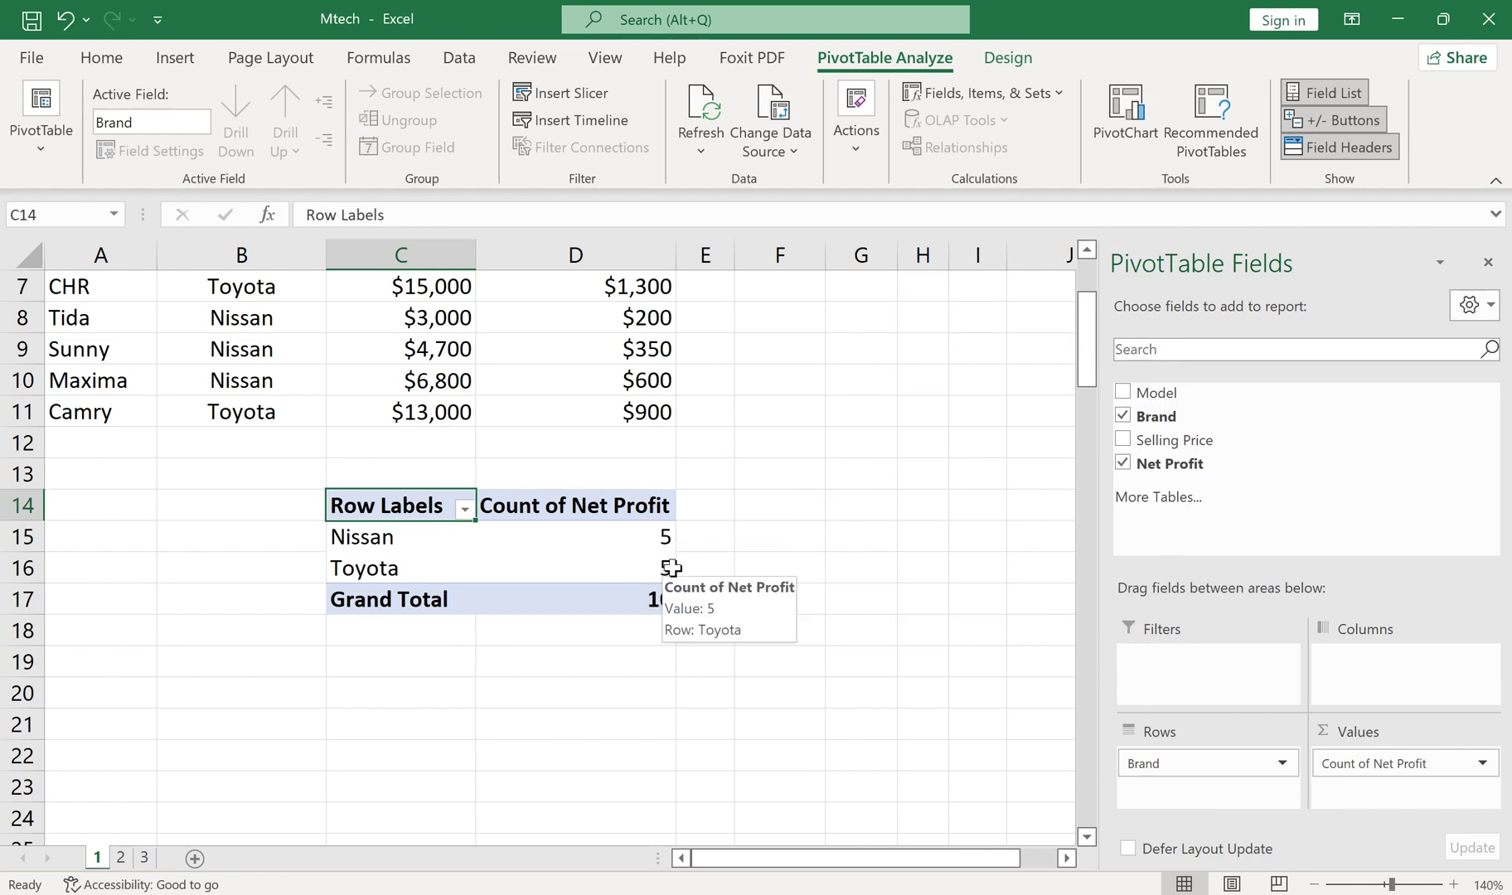
pyautogui.click(1359, 763)
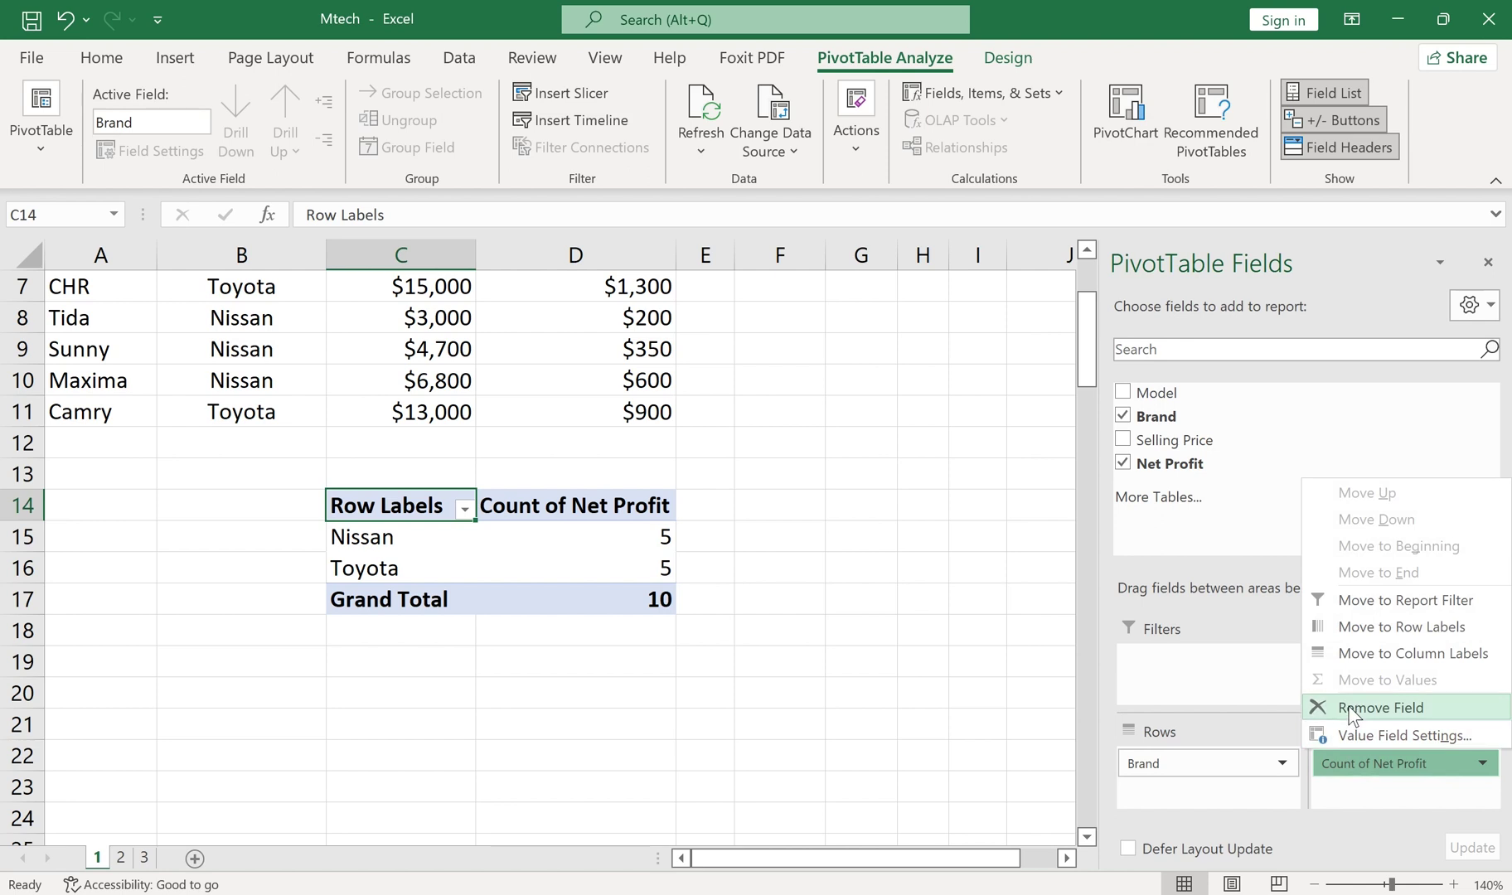
pyautogui.click(1351, 732)
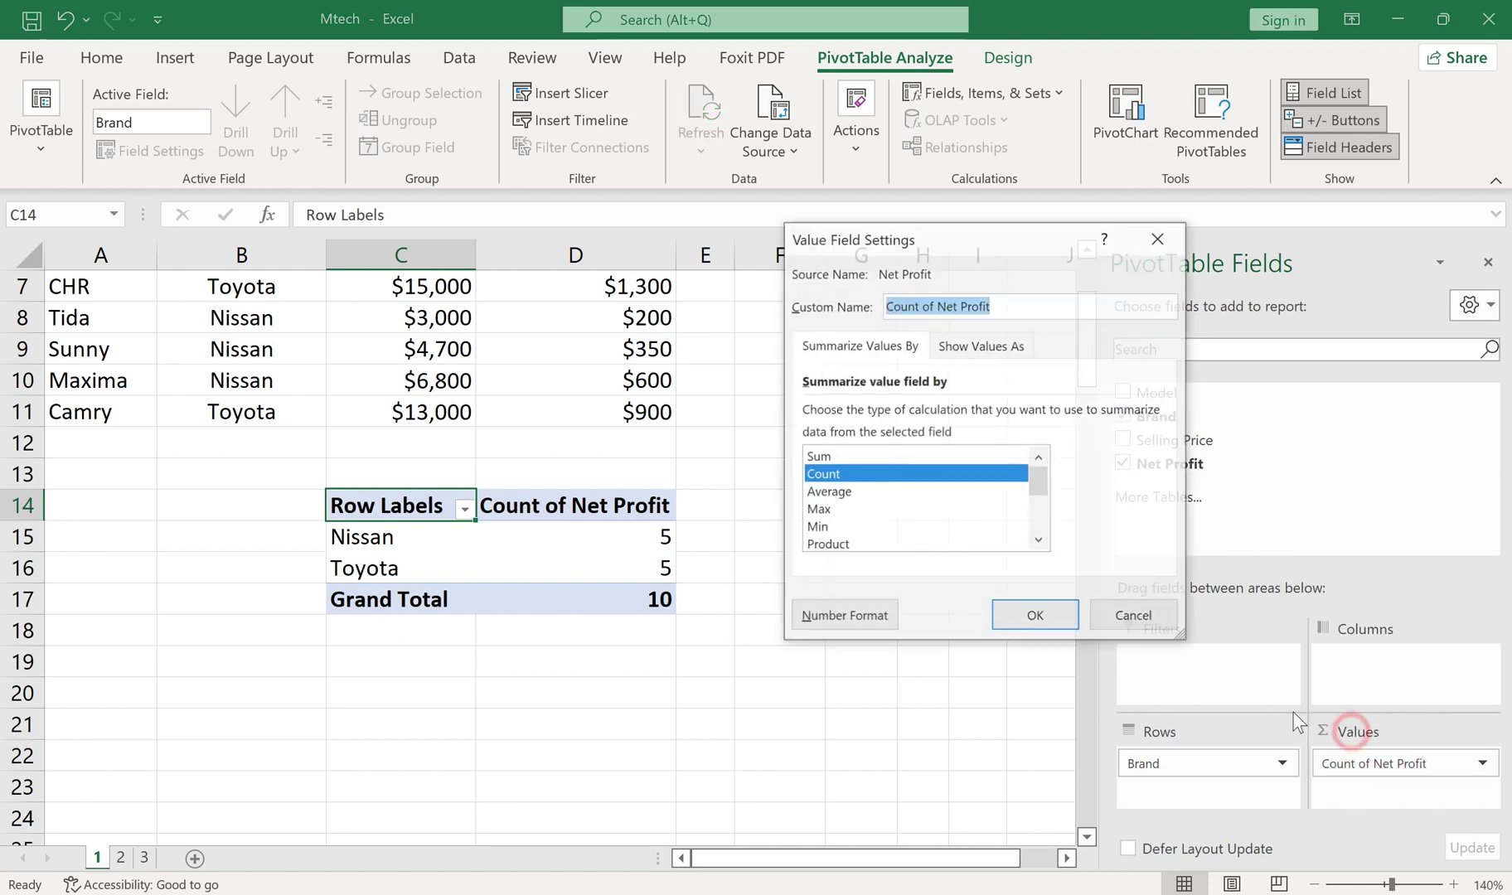
pyautogui.click(834, 491)
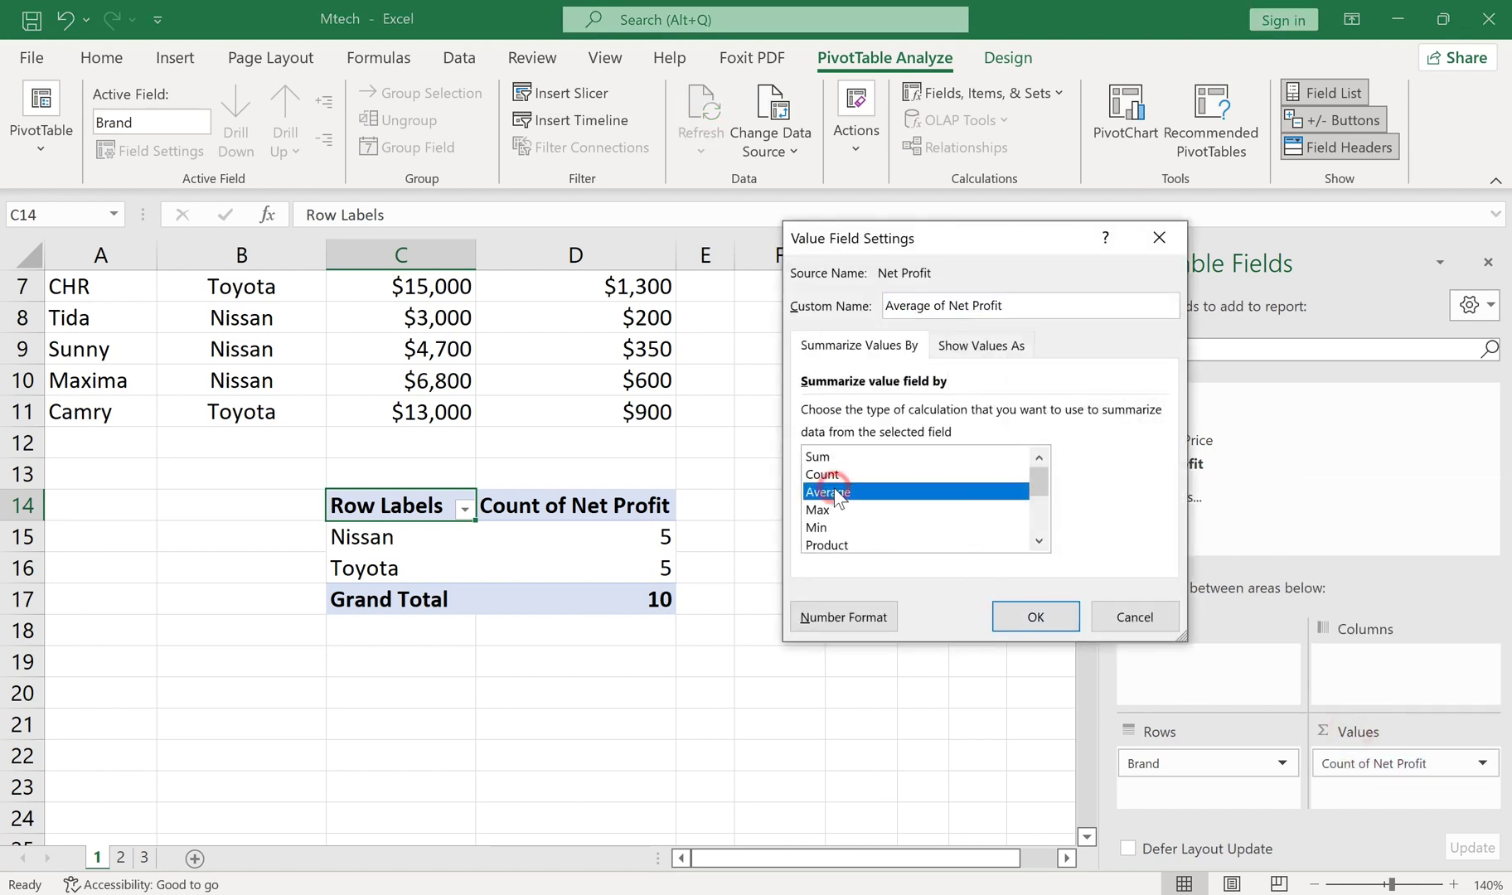
pyautogui.click(1036, 618)
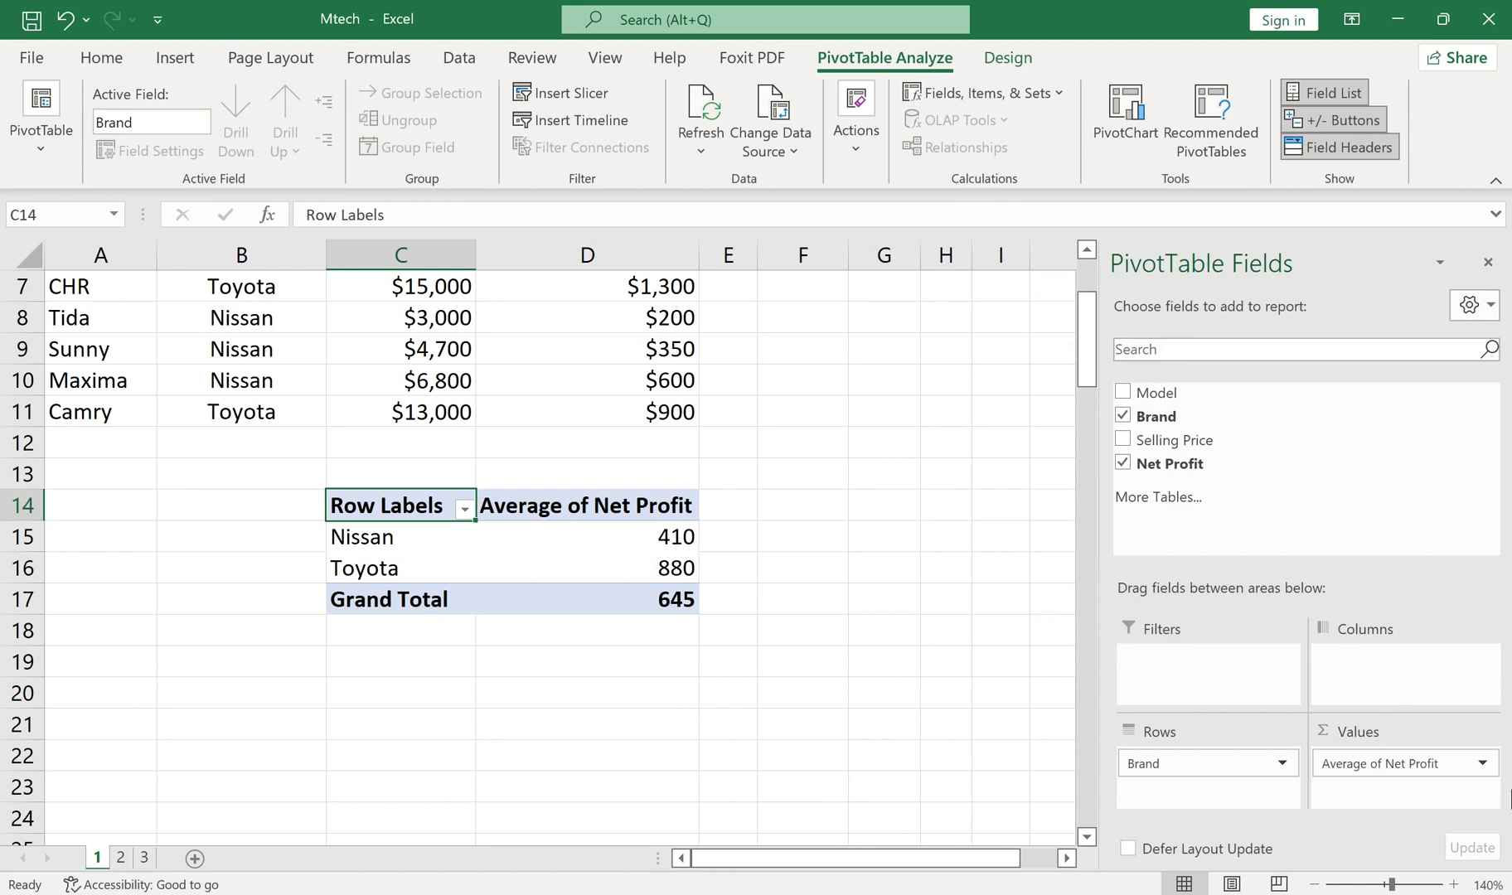
pyautogui.click(1382, 763)
pyautogui.click(1361, 737)
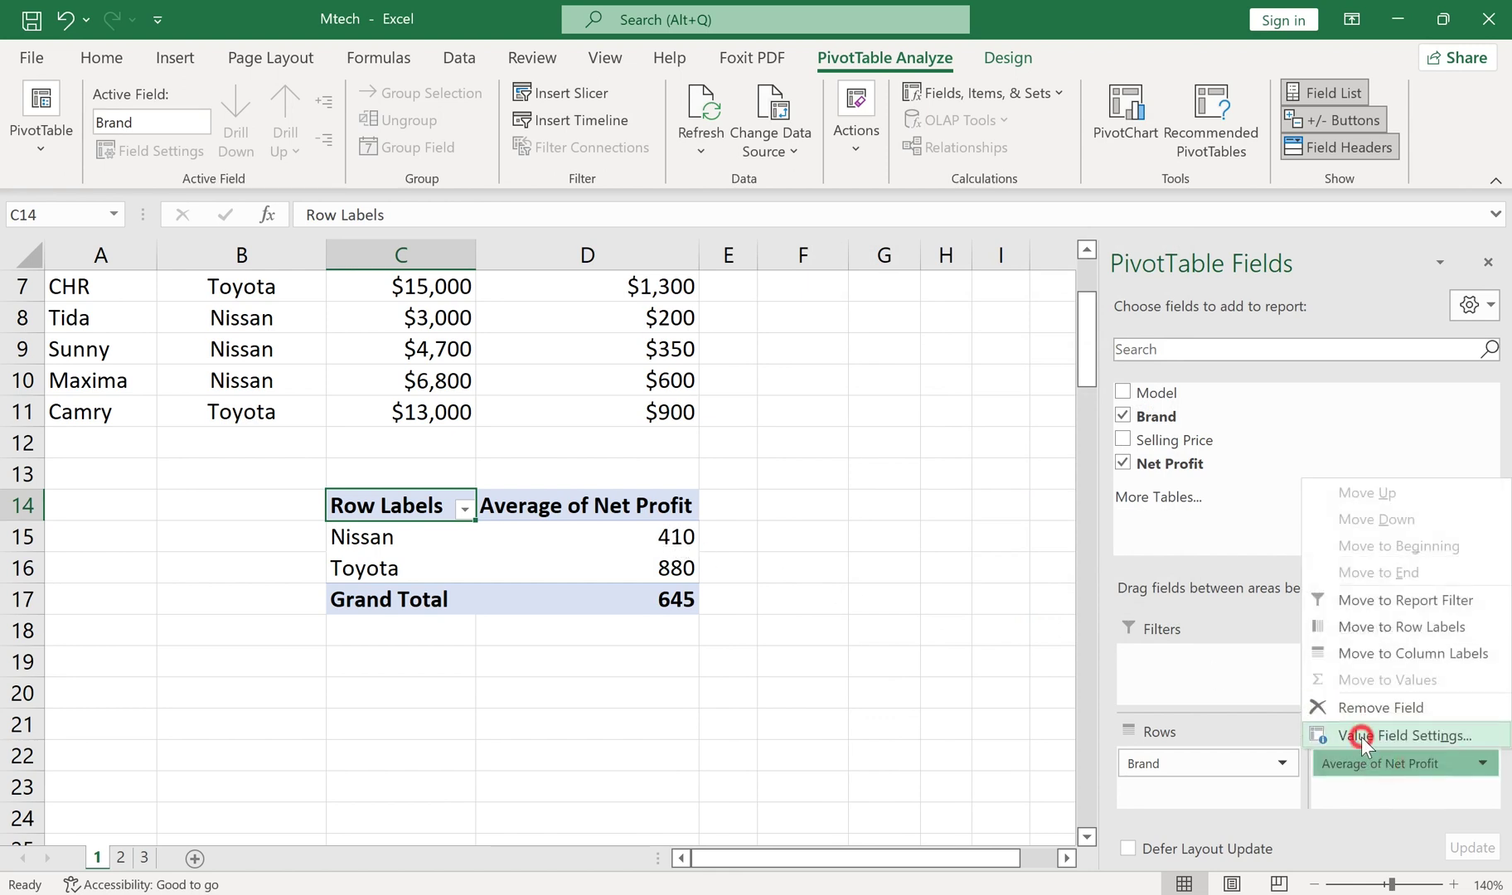
pyautogui.click(833, 456)
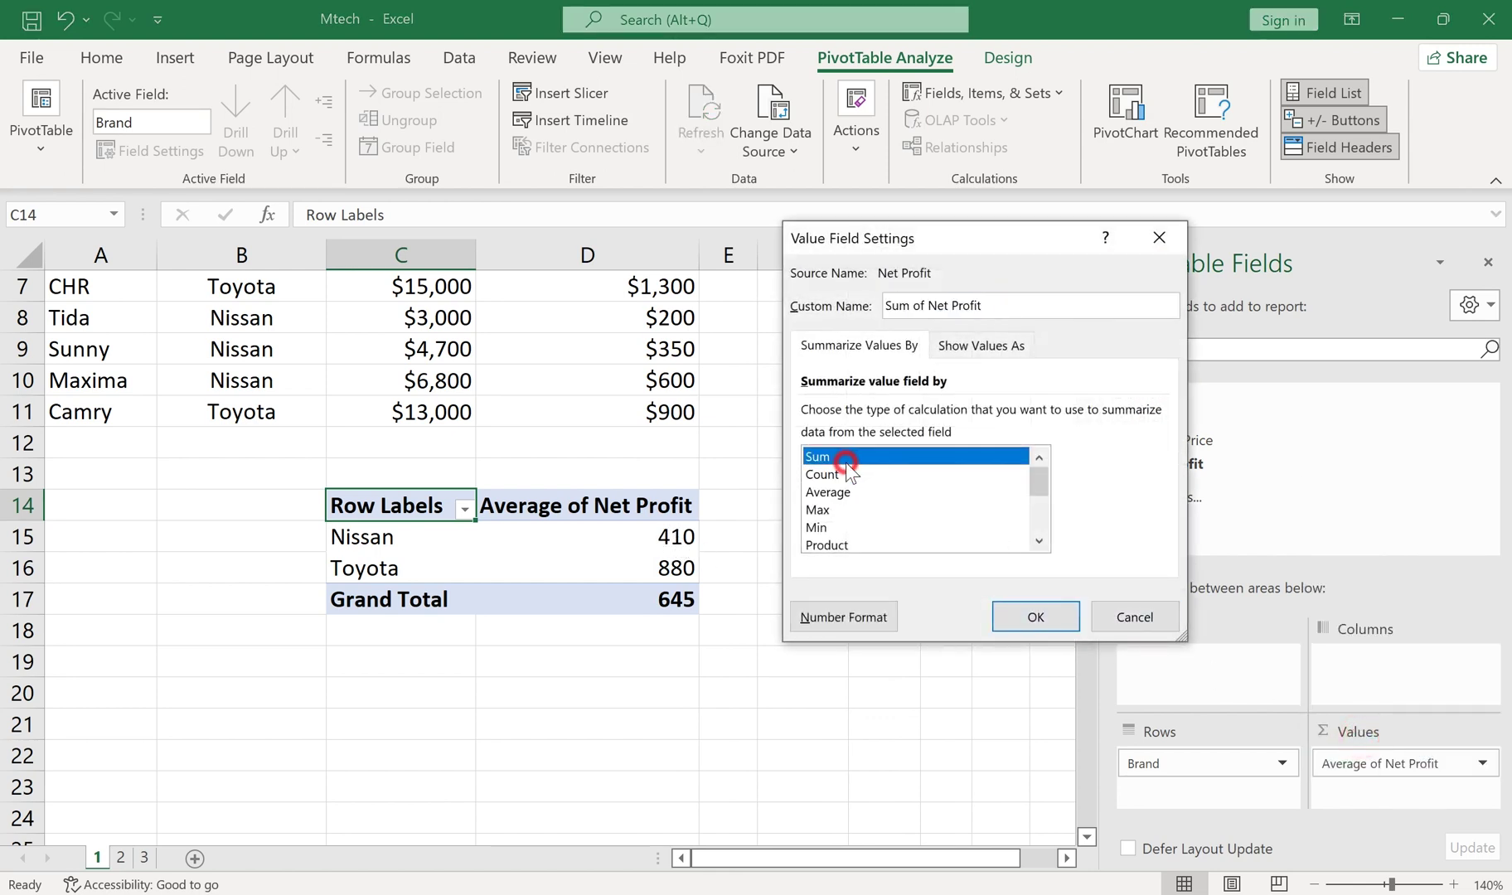
pyautogui.click(1007, 616)
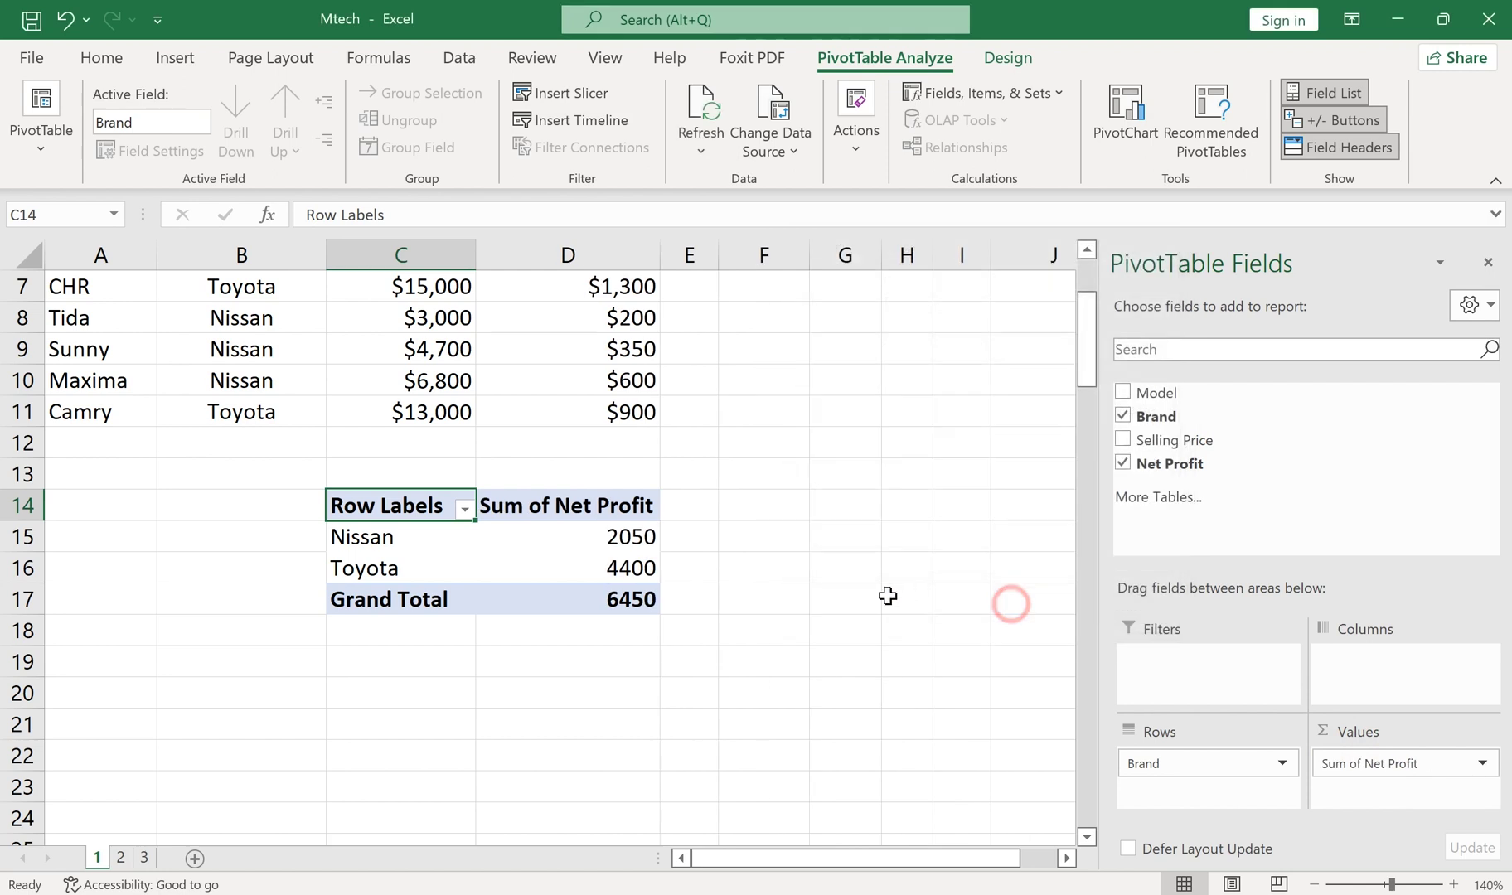
pyautogui.click(638, 540)
# Step: Show Net Profit as % of Grand Total: Nissan 31.78%, Toyota 68.22%
pyautogui.rightClick(643, 544)
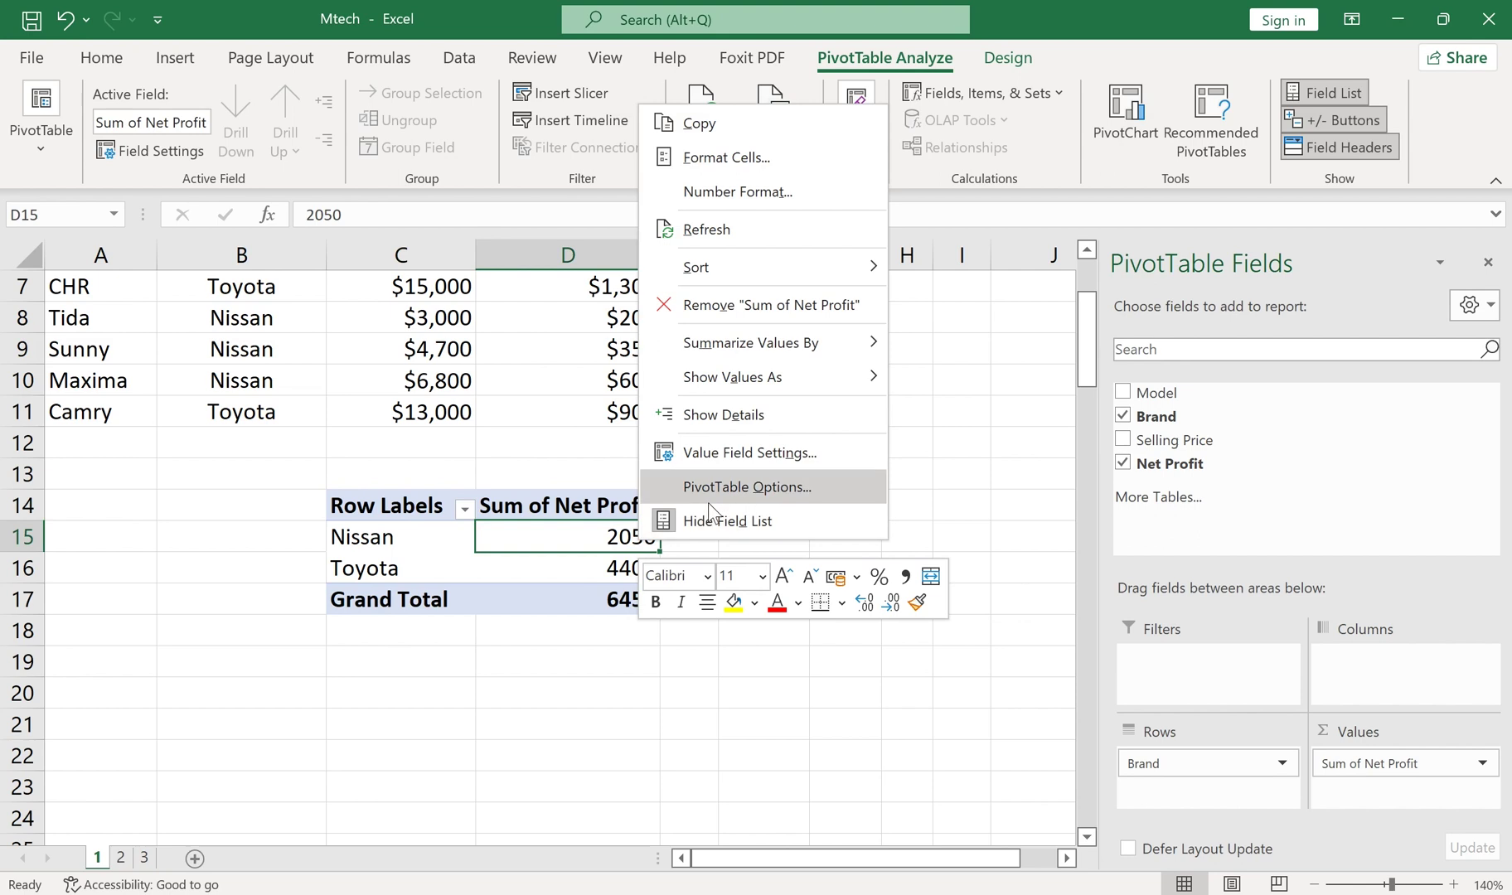
pyautogui.moveTo(796, 373)
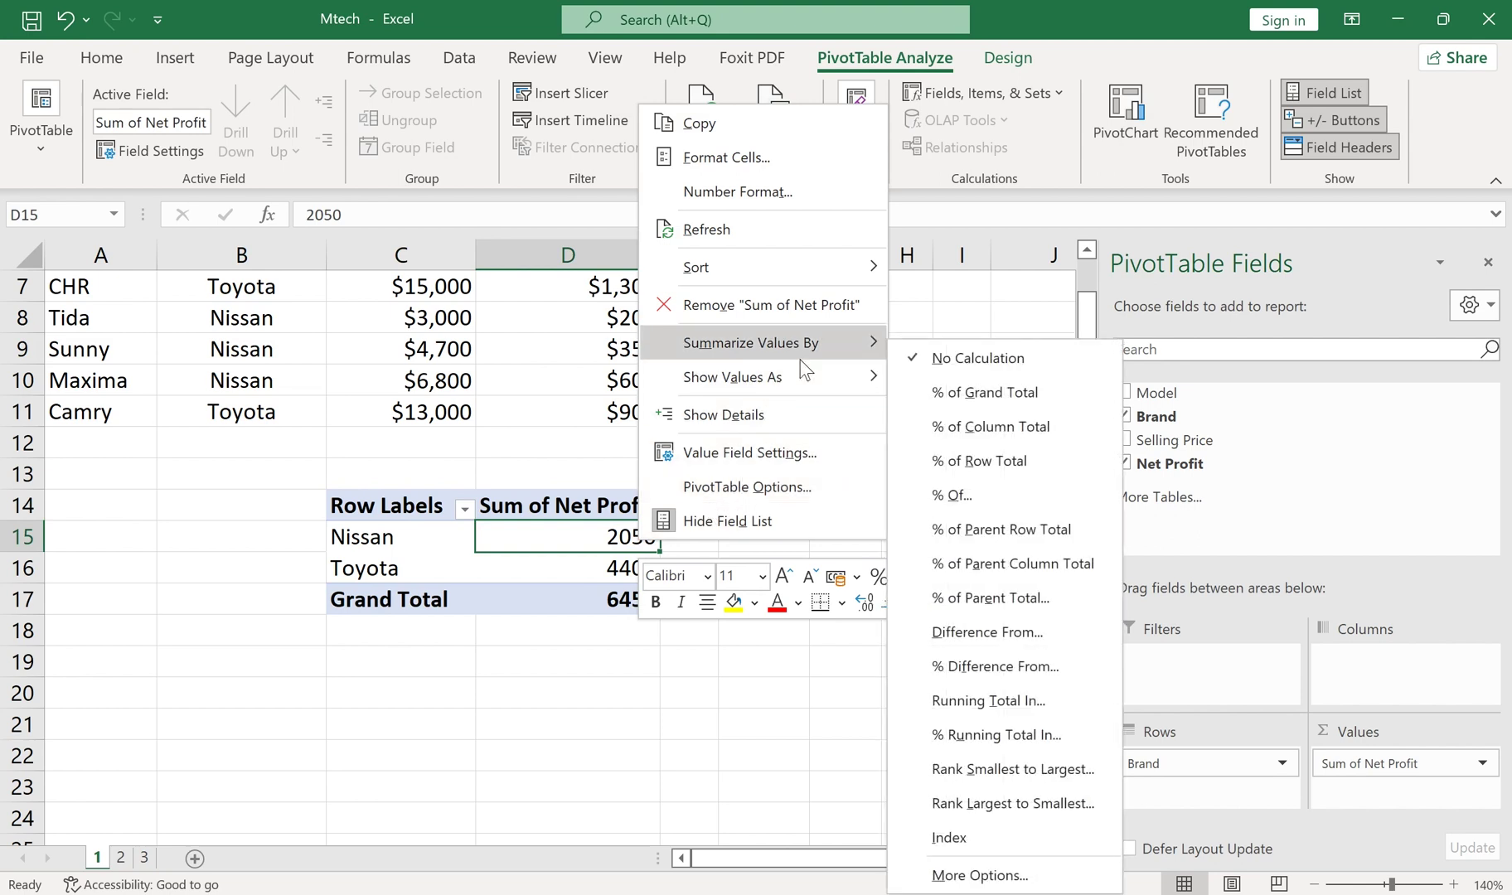
pyautogui.click(991, 391)
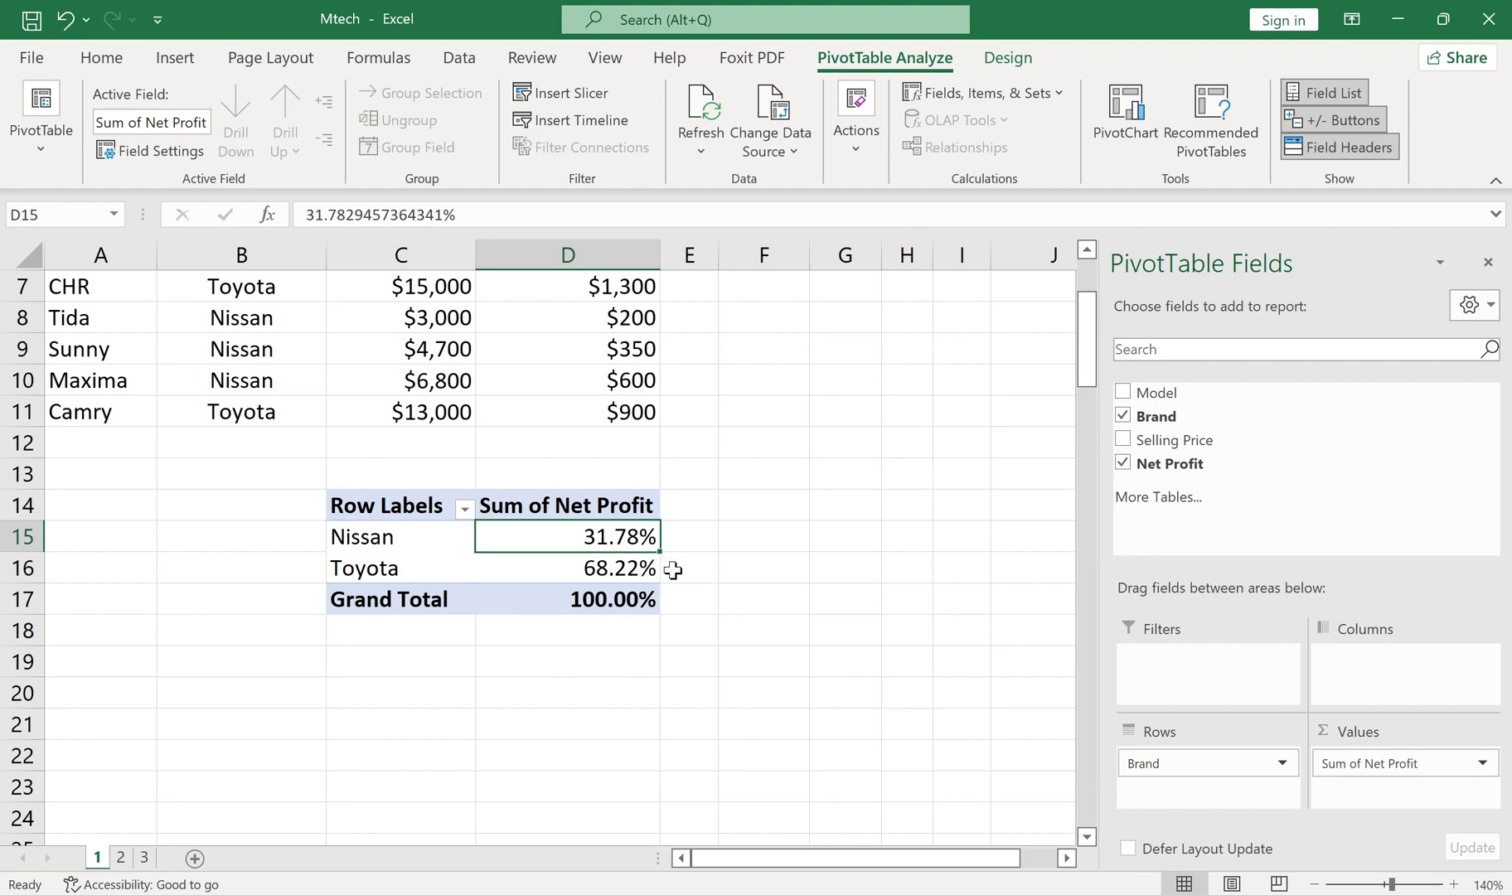